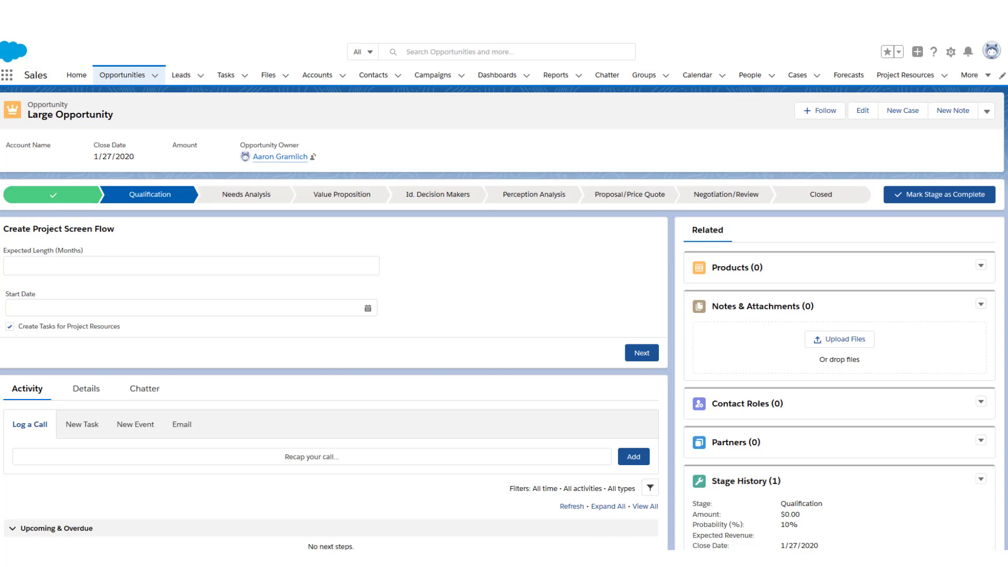
Open the opportunity's related Project Resources record
{"action": "scroll", "coordinate": [866, 417], "scroll_direction": "down", "scroll_amount": 3}
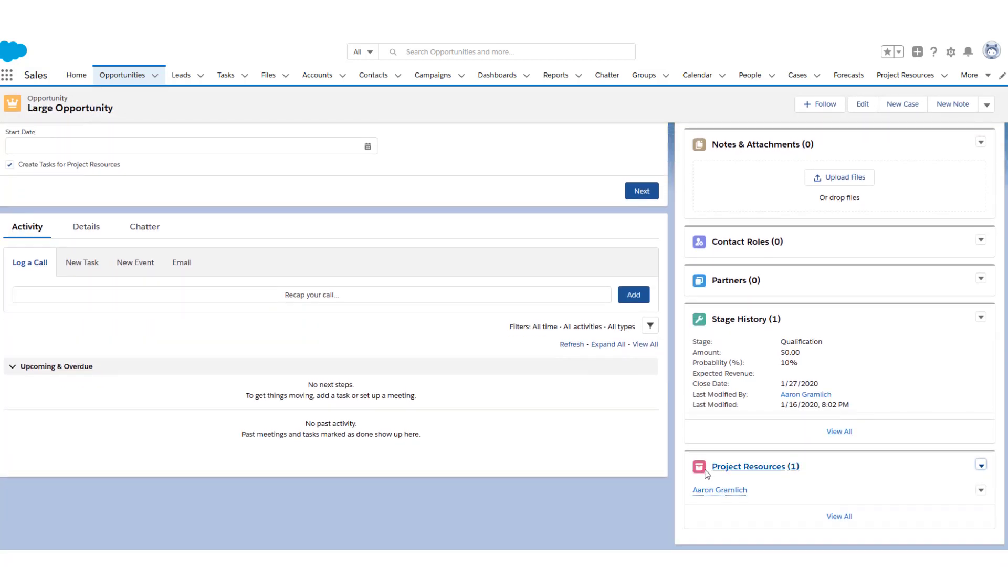
{"action": "mouse_move", "coordinate": [743, 491]}
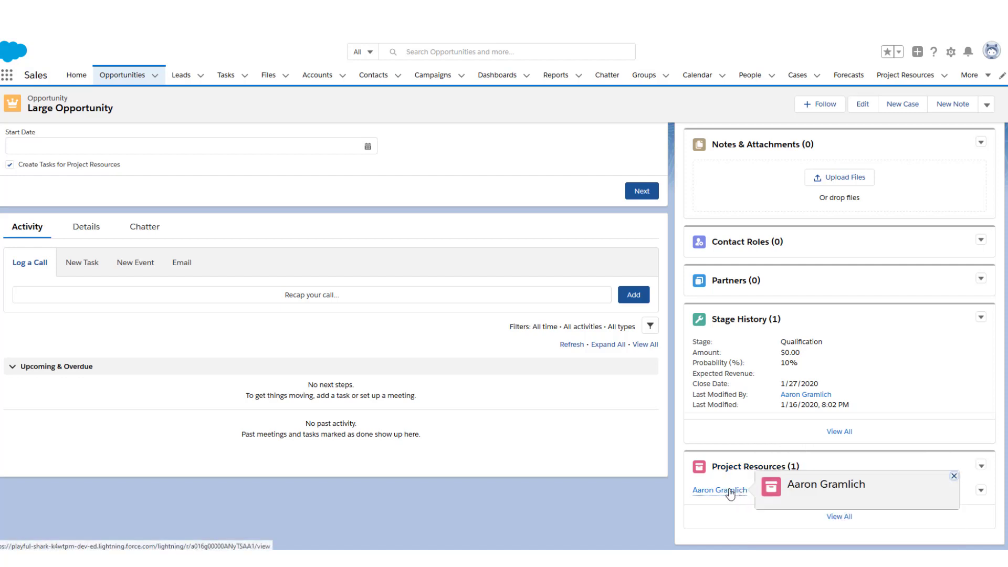
{"action": "left_click", "coordinate": [729, 492]}
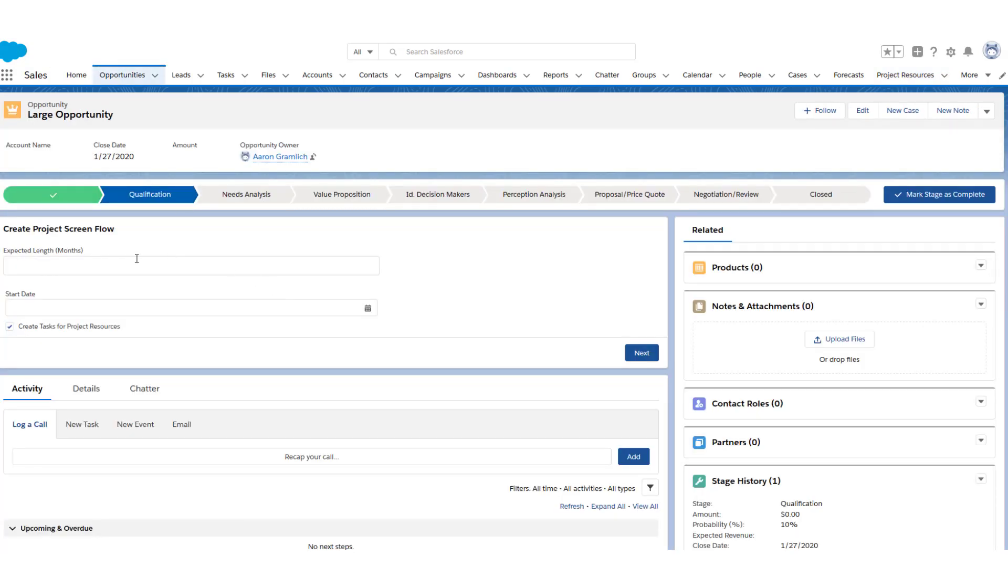
Run the project flow with expected length 12 and start date January 20, 2020
{"action": "left_click", "coordinate": [211, 268]}
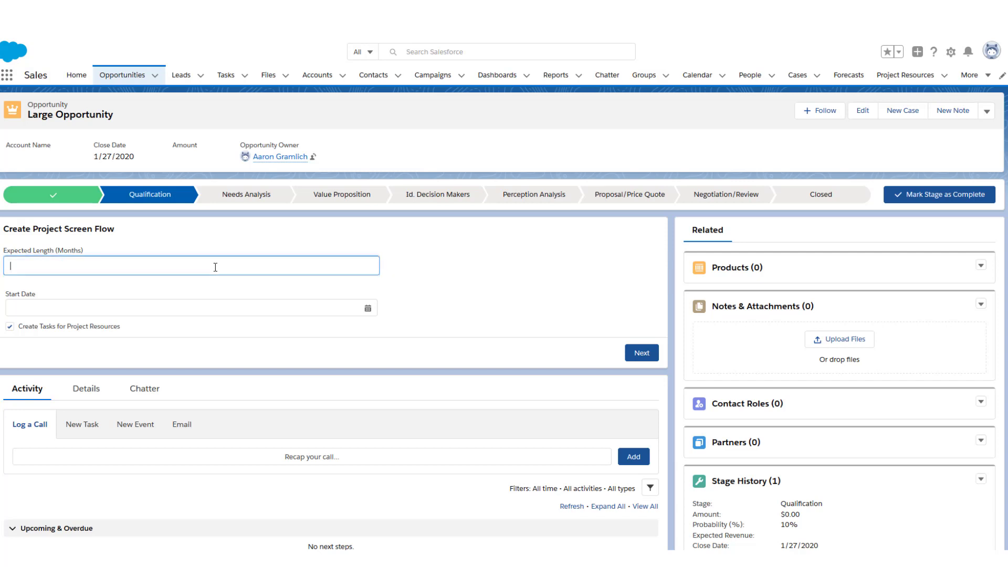
{"action": "type", "text": "12"}
{"action": "left_click", "coordinate": [125, 308]}
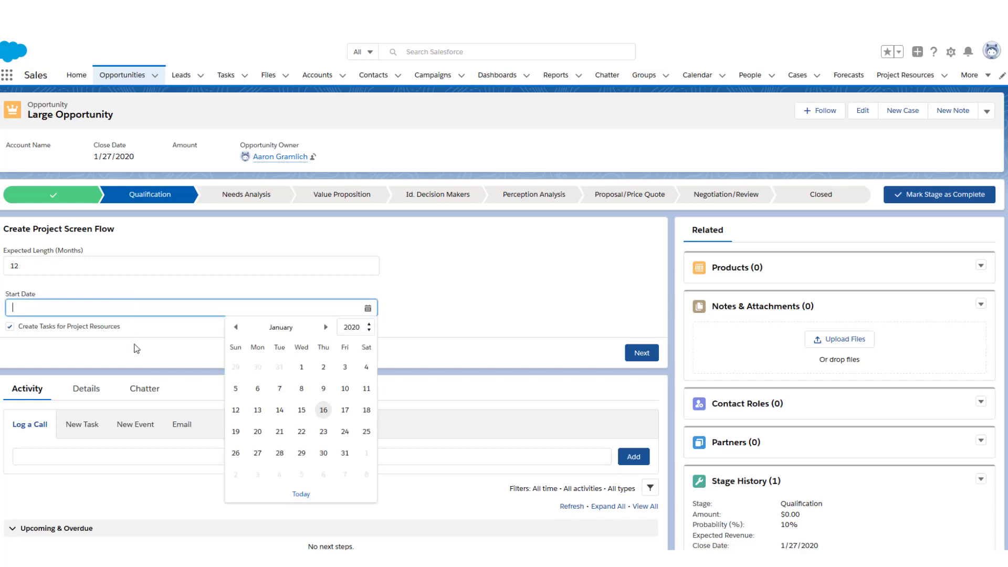
{"action": "left_click", "coordinate": [257, 431]}
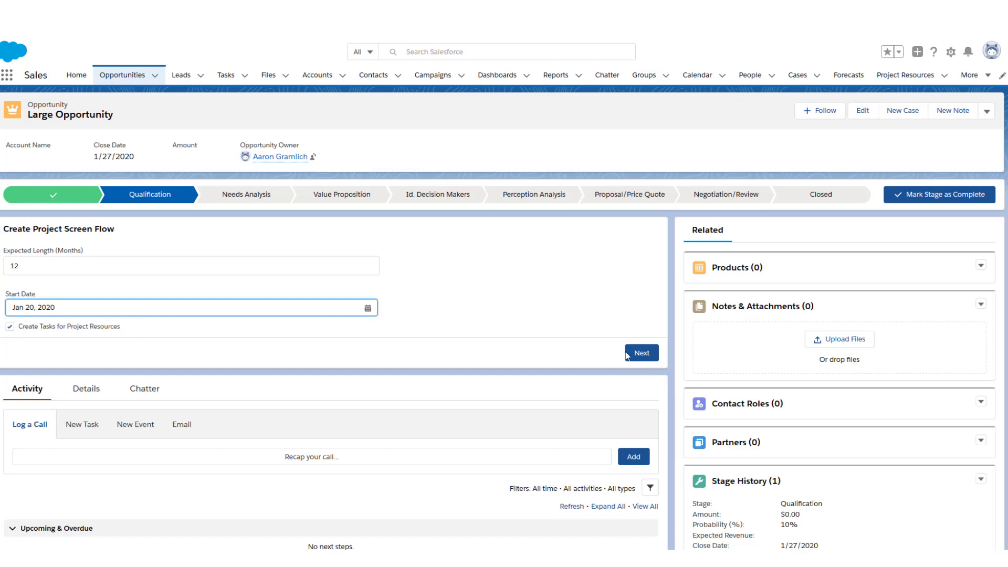
{"action": "left_click", "coordinate": [642, 353]}
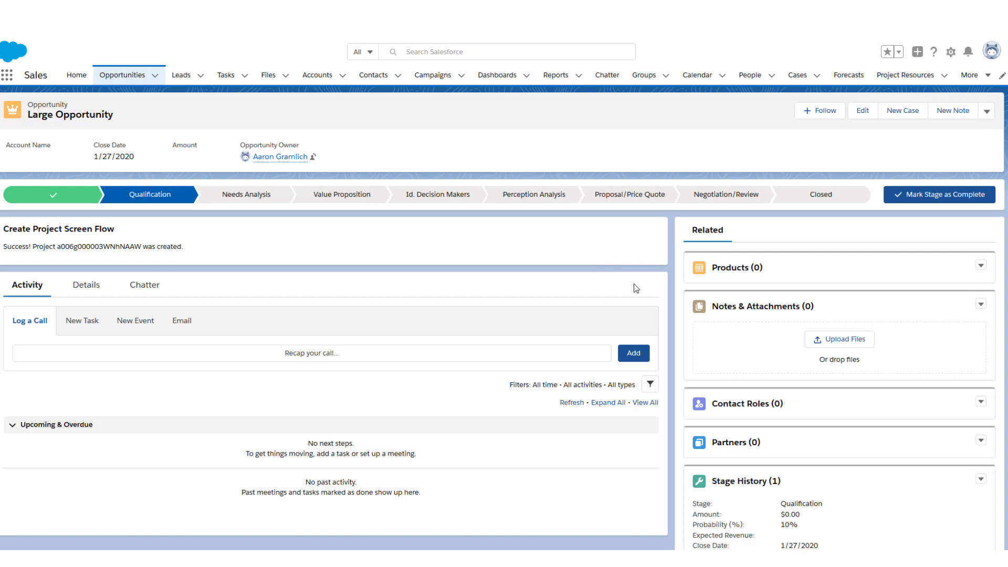
{"action": "scroll", "coordinate": [687, 310], "scroll_direction": "down", "scroll_amount": 5}
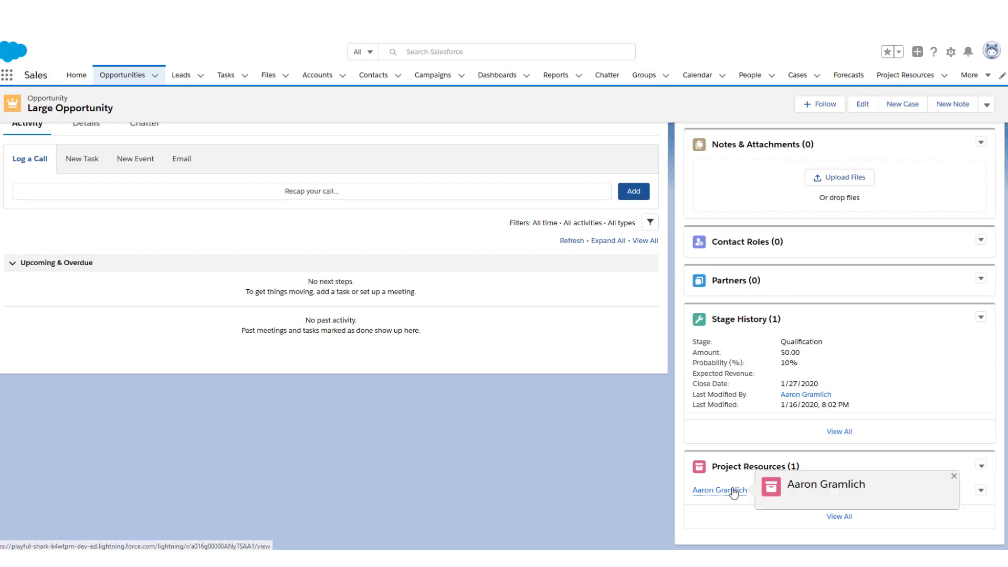
Open the related Project Resources record, then the Project it links to
{"action": "left_click", "coordinate": [734, 493]}
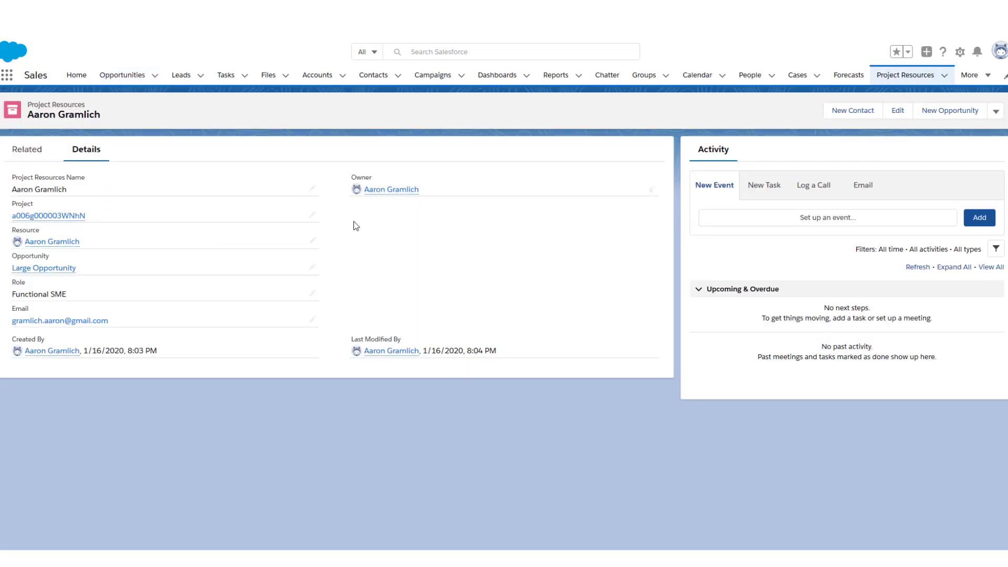
{"action": "left_click", "coordinate": [74, 216]}
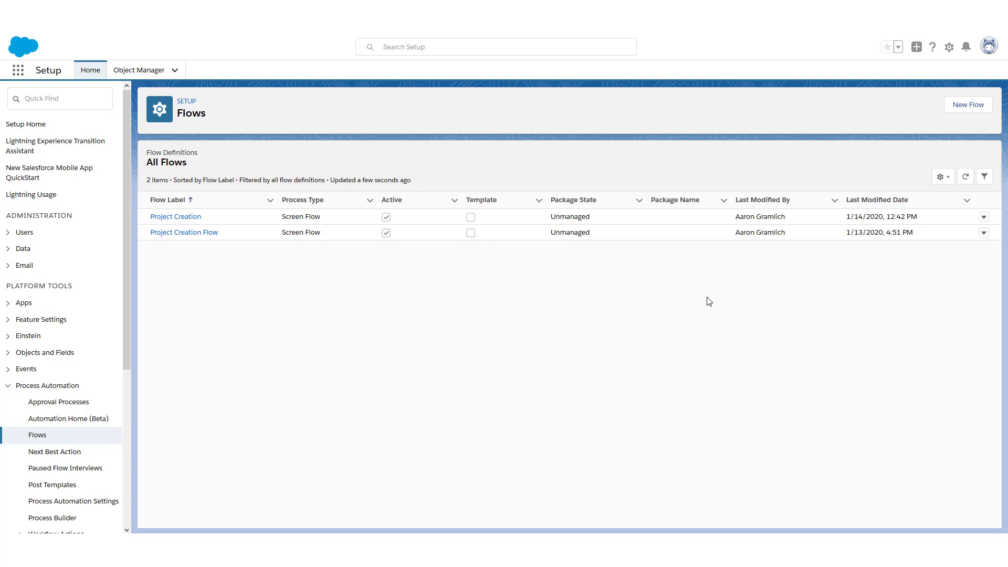
Begin a new flow from the Setup Flows page, with Screen Flow as the type
{"action": "left_click", "coordinate": [976, 106]}
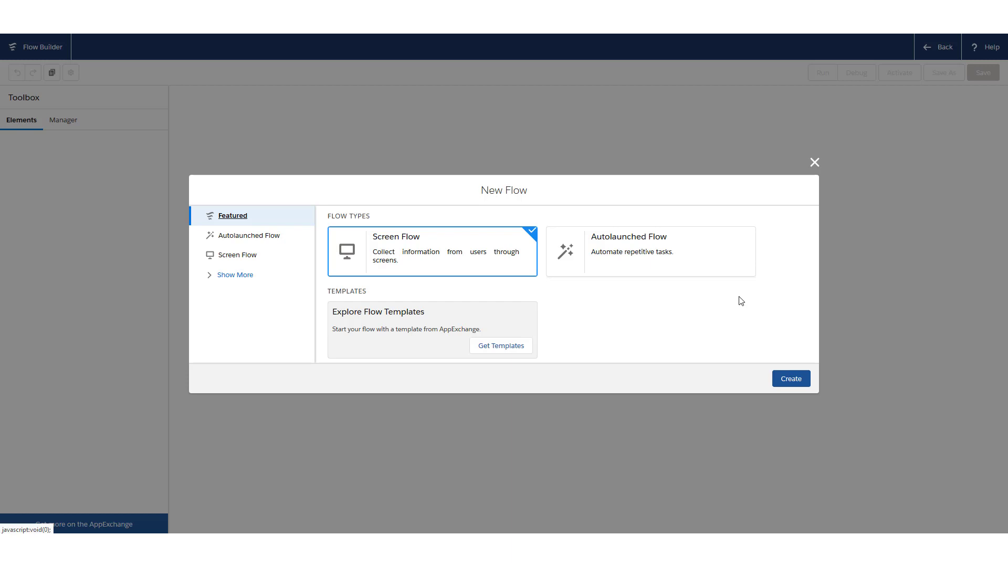
Create the blank Screen Flow from the New Flow dialog
{"action": "left_click", "coordinate": [792, 380]}
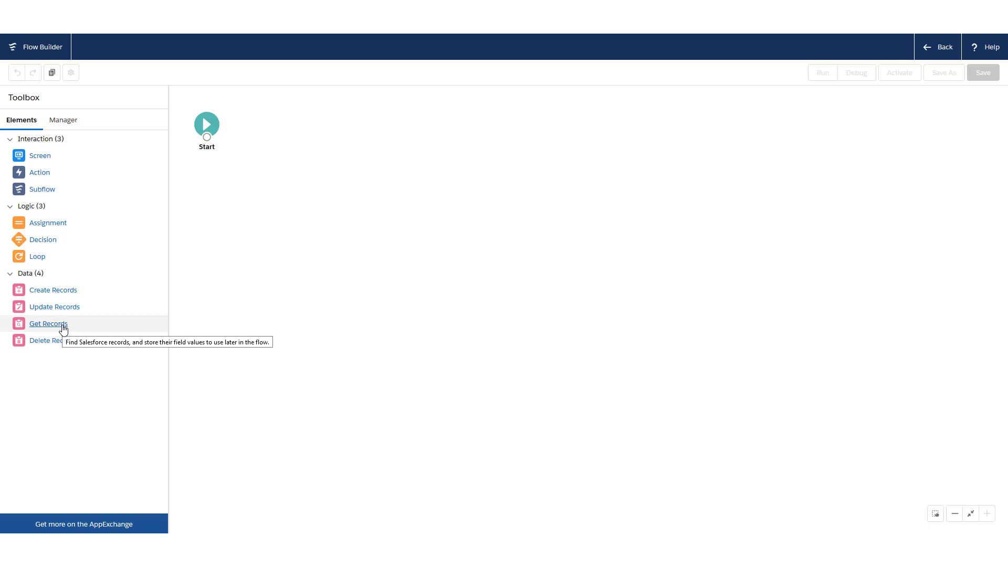
Add a Get Records element labelled 'Get Current Opportunity Record' and search for the Opportunity object
{"action": "left_click_drag", "start_coordinate": [63, 329], "coordinate": [325, 131]}
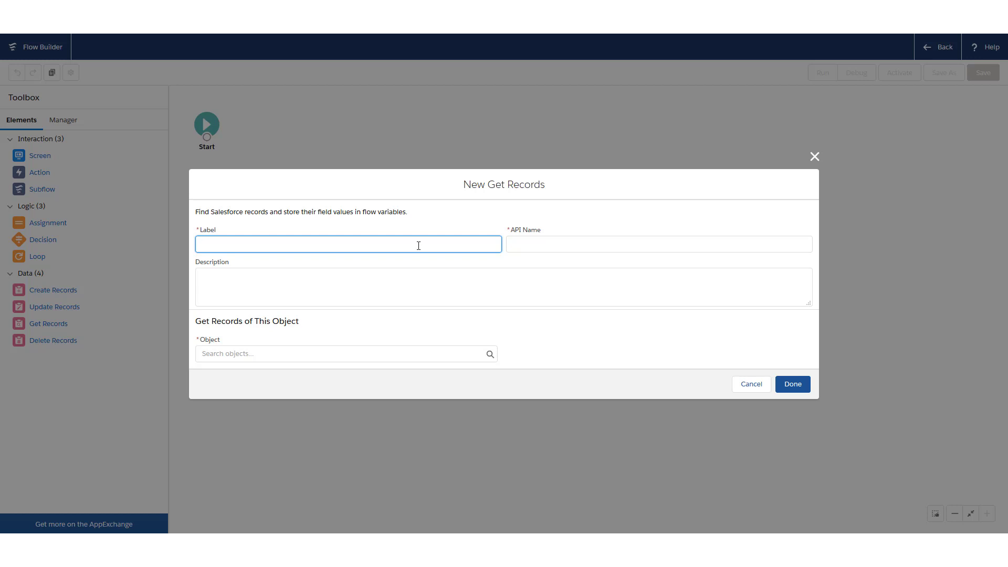
{"action": "type", "text": "Get Current Opportunity Record"}
{"action": "key", "text": "Tab"}
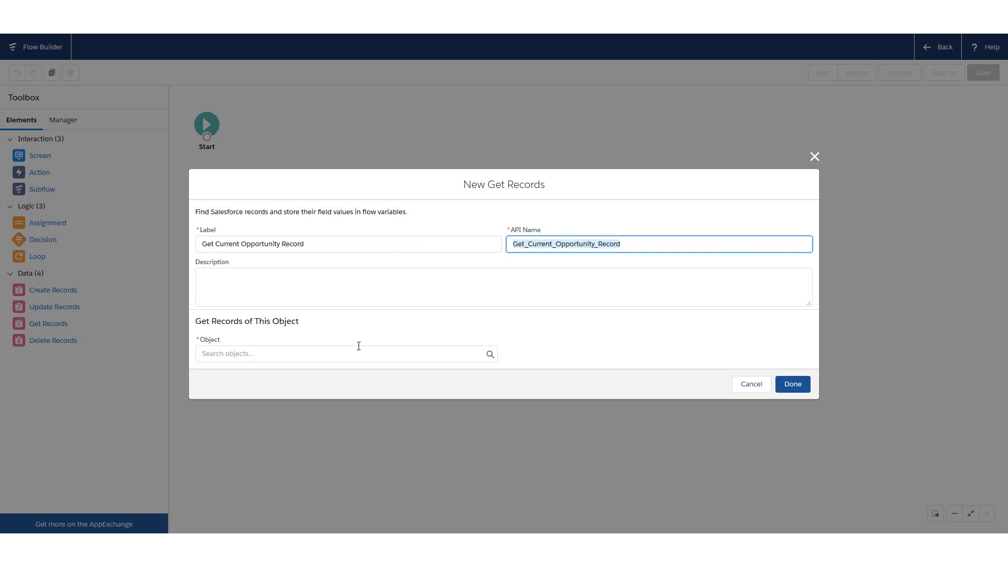
{"action": "left_click", "coordinate": [341, 354]}
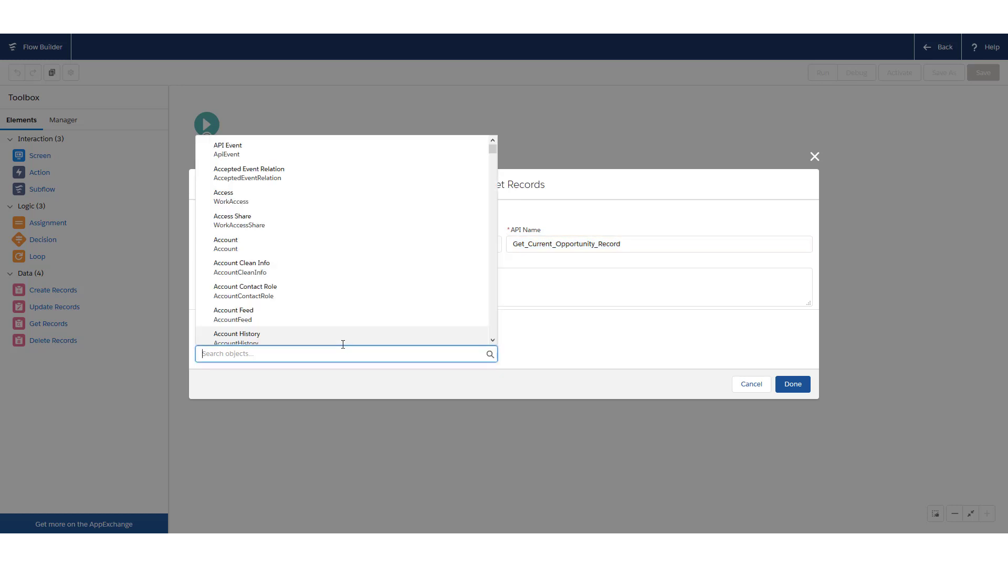
{"action": "type", "text": "Opportunity"}
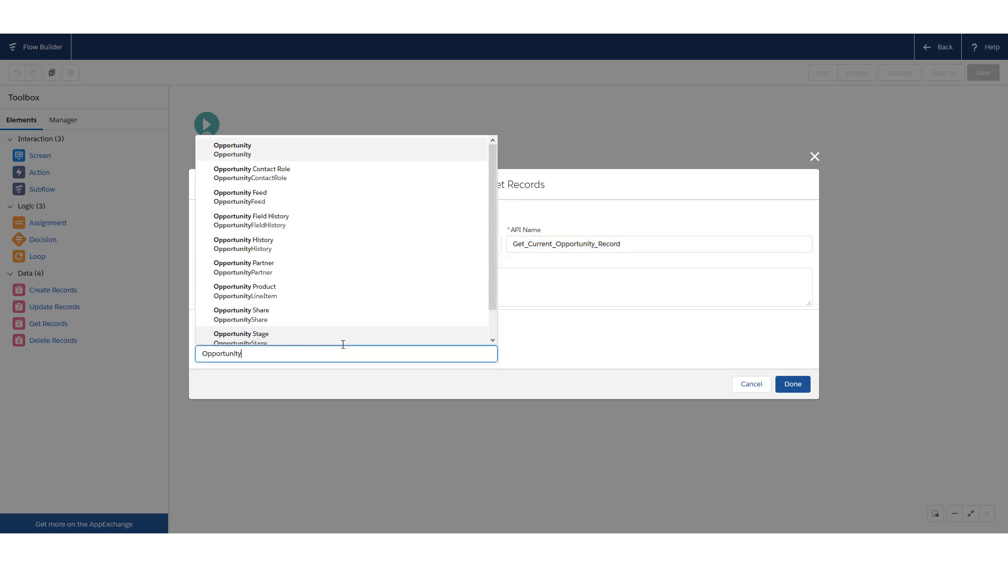
Query the Opportunity object, filtering records by conditions rather than getting all records
{"action": "left_click", "coordinate": [331, 152]}
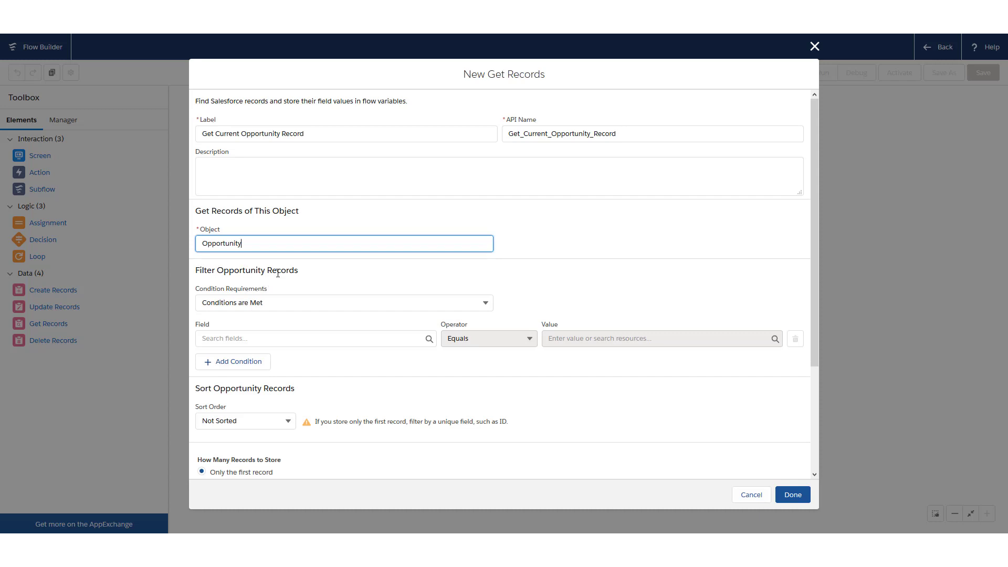
{"action": "left_click", "coordinate": [284, 302]}
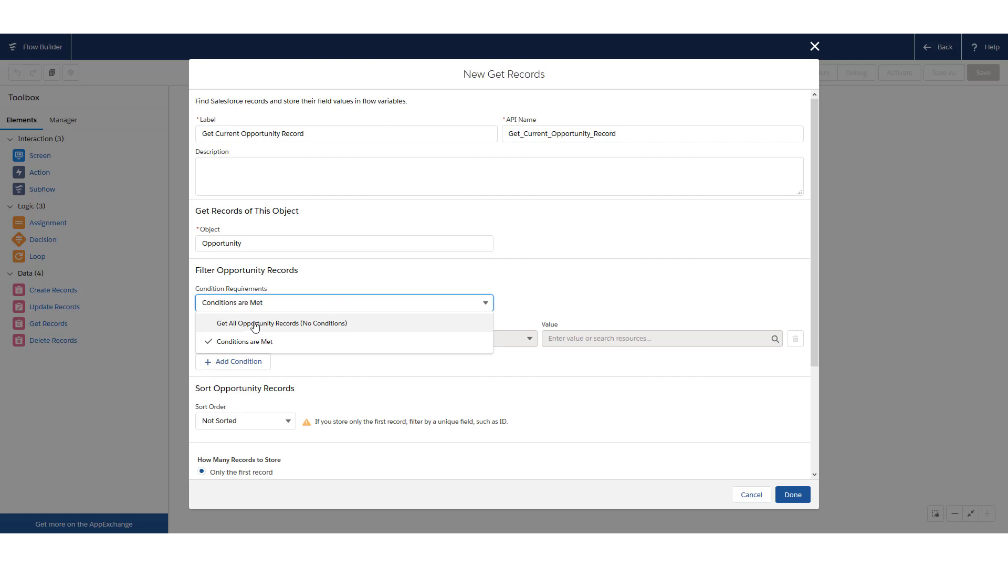
{"action": "left_click", "coordinate": [258, 325]}
{"action": "left_click", "coordinate": [261, 301]}
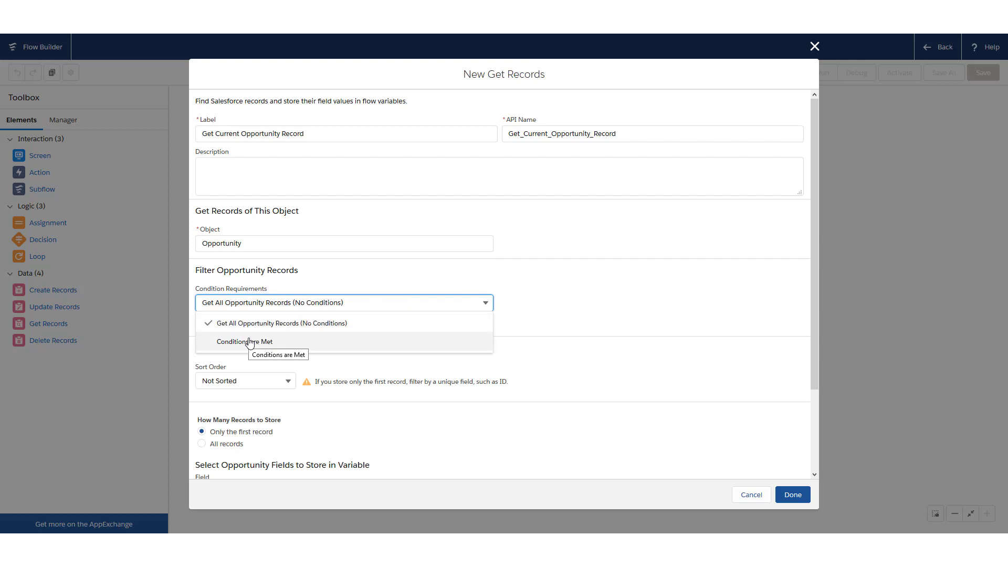
{"action": "left_click", "coordinate": [250, 342]}
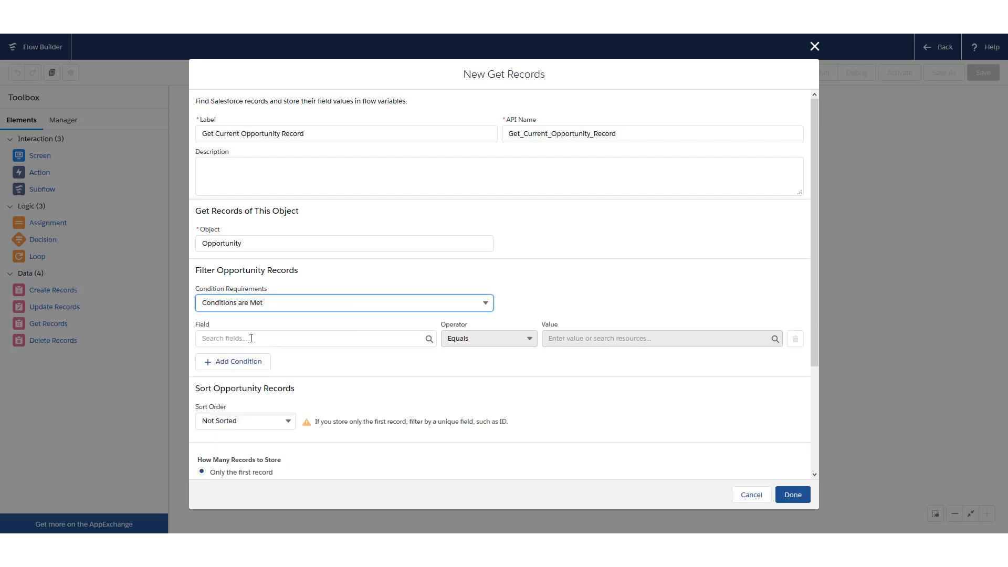
Add an Id Equals filter condition and open its value options
{"action": "left_click", "coordinate": [251, 338]}
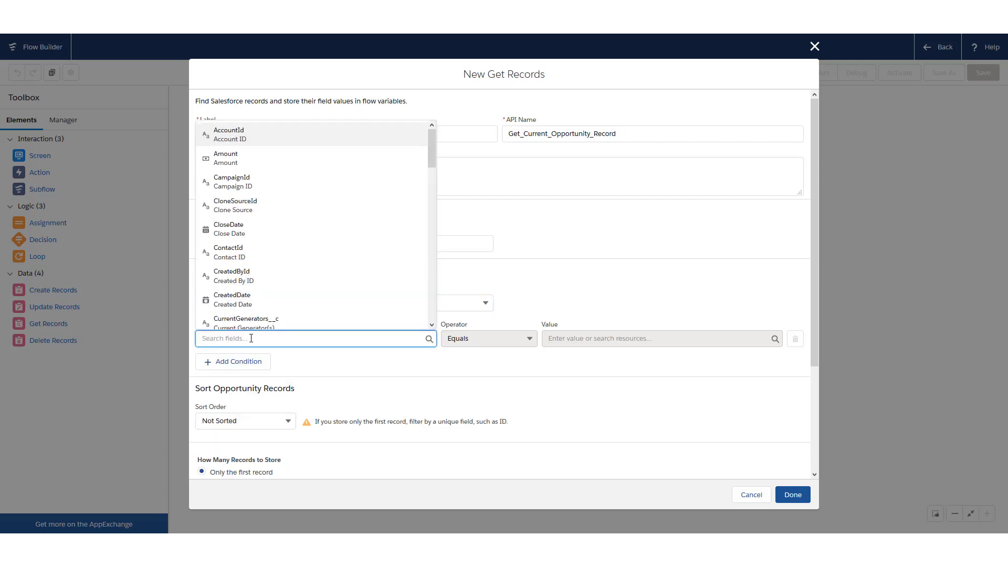
{"action": "type", "text": "id"}
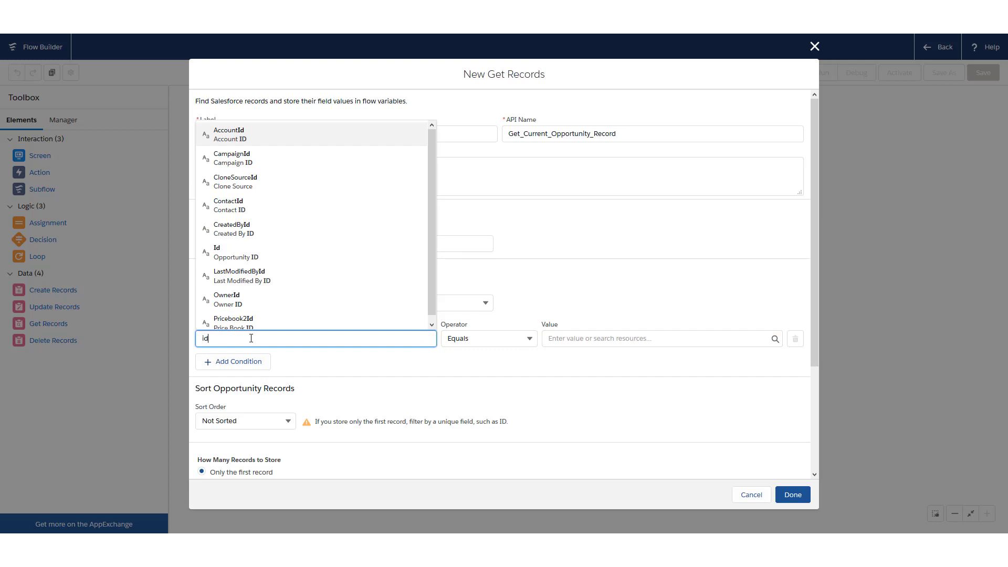
{"action": "left_click", "coordinate": [242, 253]}
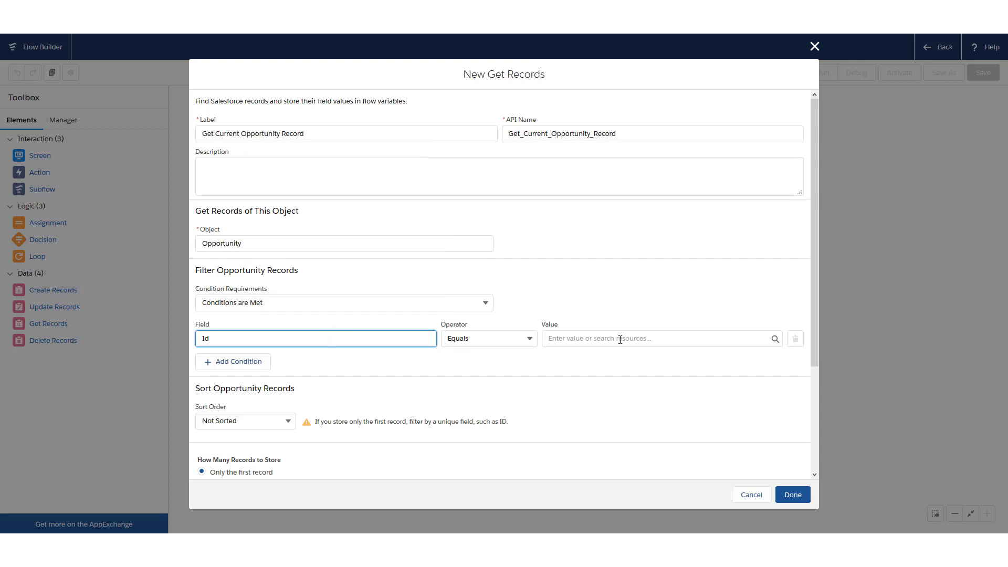
{"action": "left_click", "coordinate": [580, 341]}
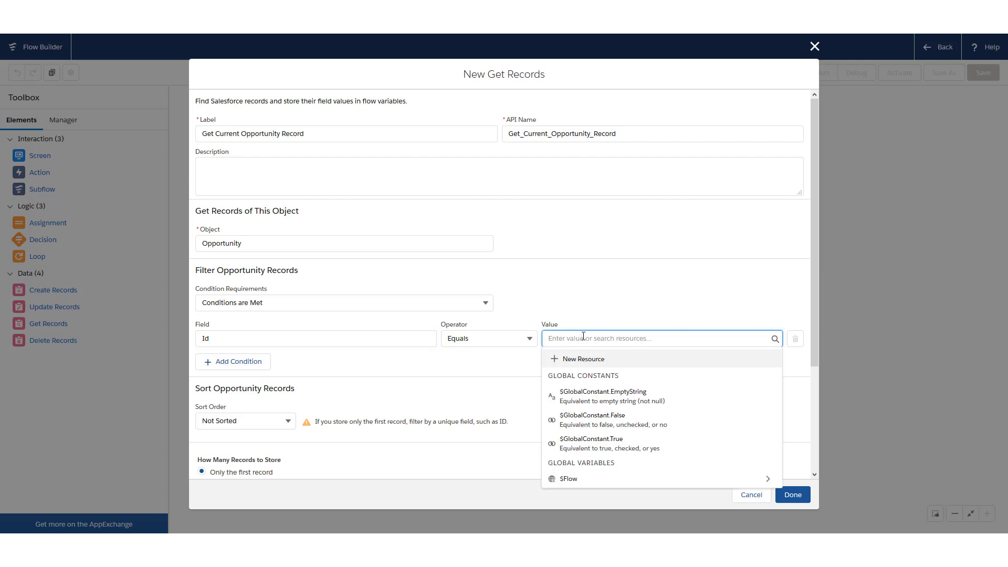
Create a Text variable recordId, available for input, as the Id filter value {!recordId}
{"action": "left_click", "coordinate": [612, 360]}
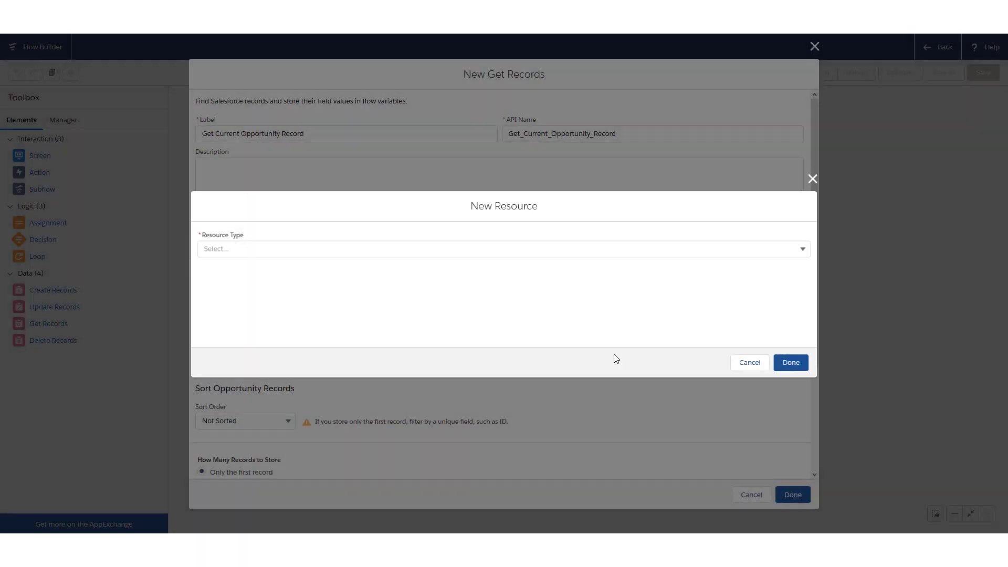
{"action": "left_click", "coordinate": [403, 249]}
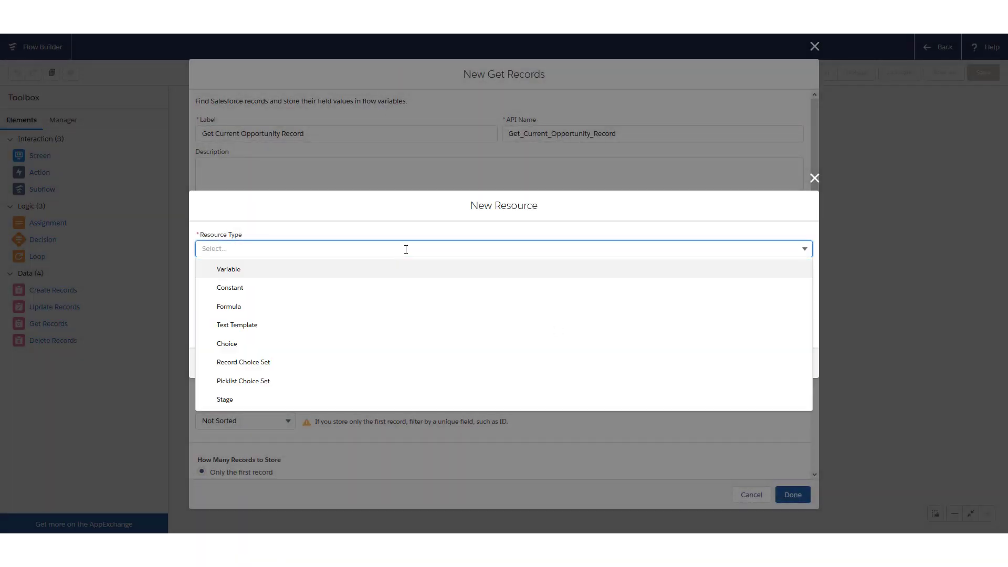
{"action": "left_click", "coordinate": [346, 271]}
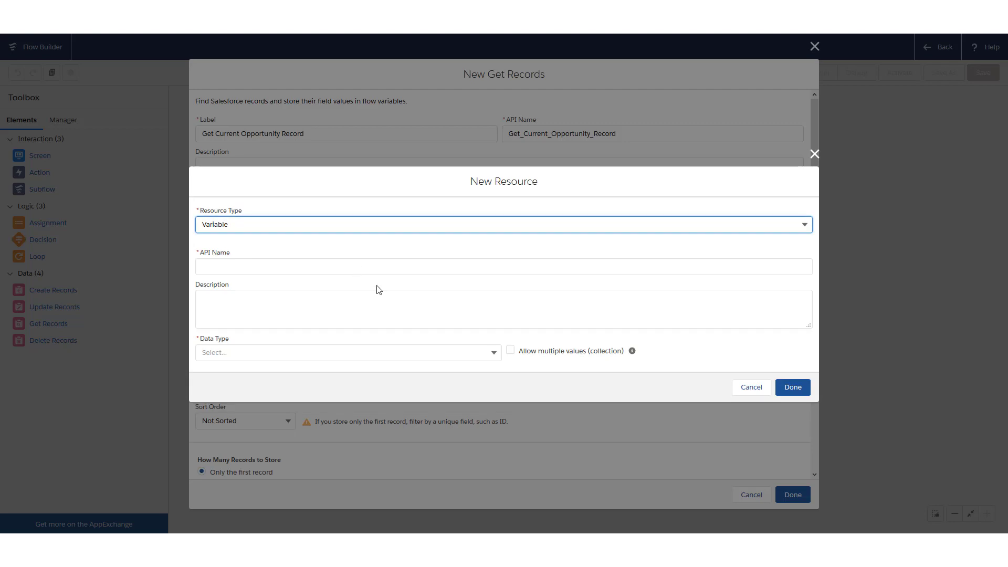
{"action": "left_click", "coordinate": [403, 269]}
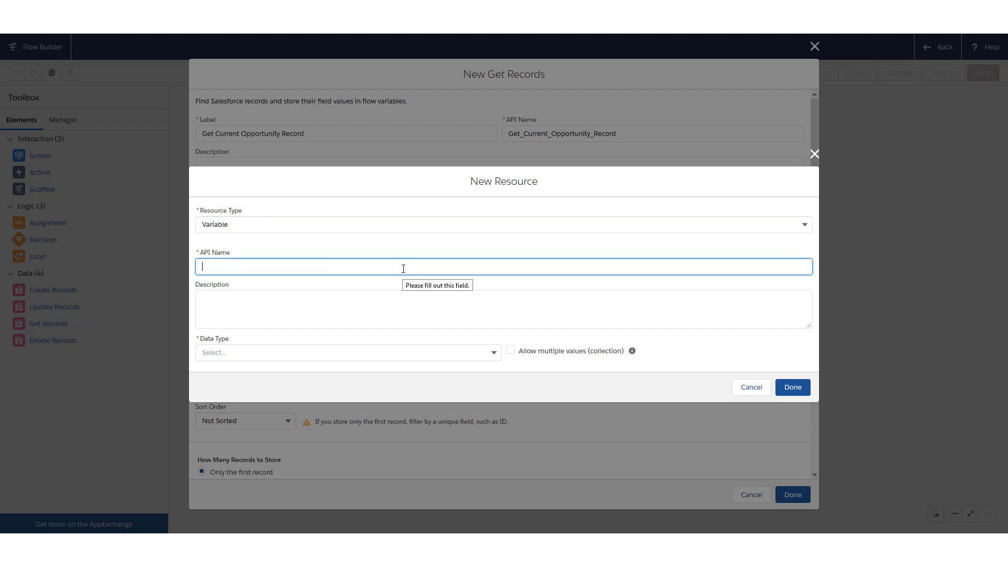
{"action": "type", "text": "recordId"}
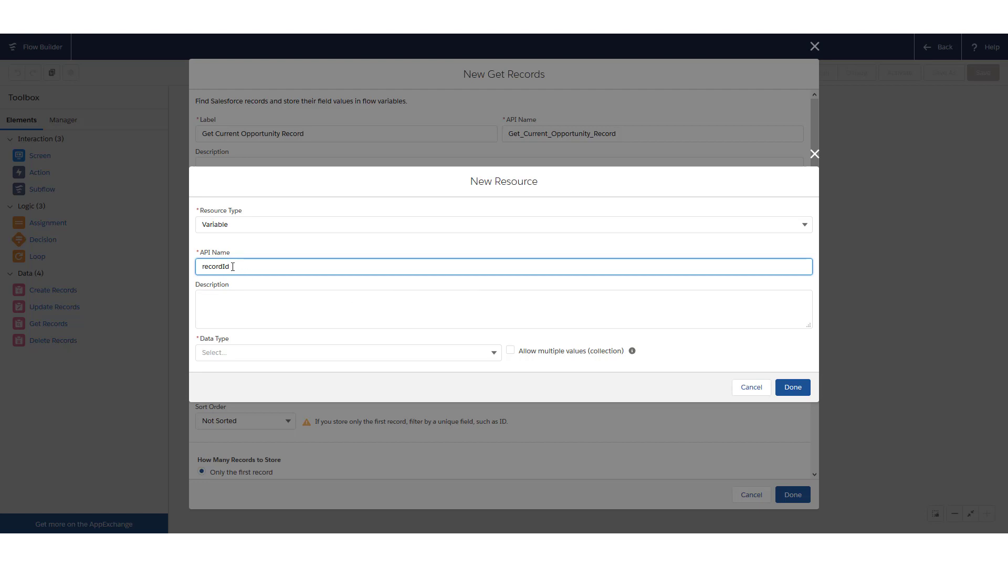
{"action": "left_click", "coordinate": [309, 348]}
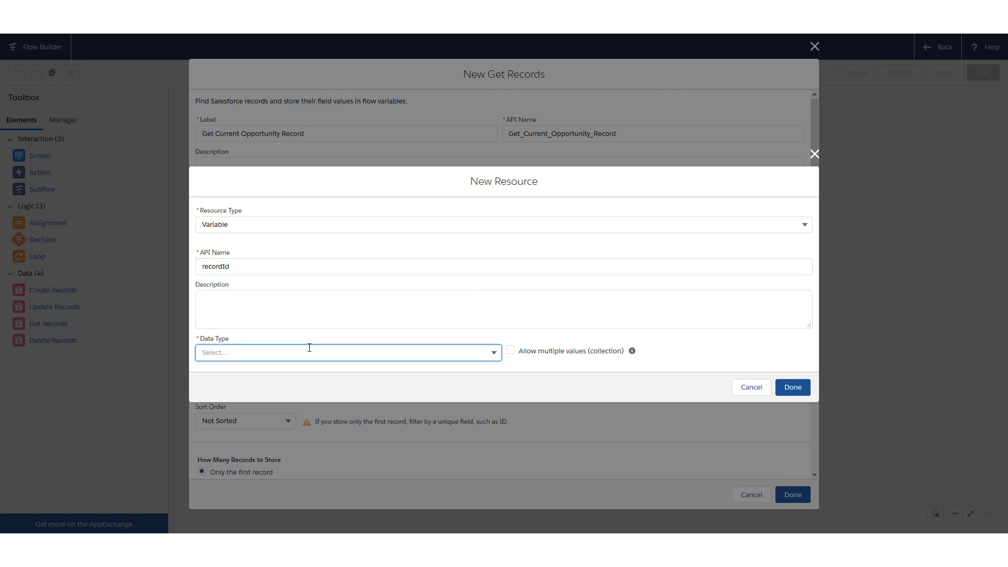
{"action": "left_click", "coordinate": [310, 347]}
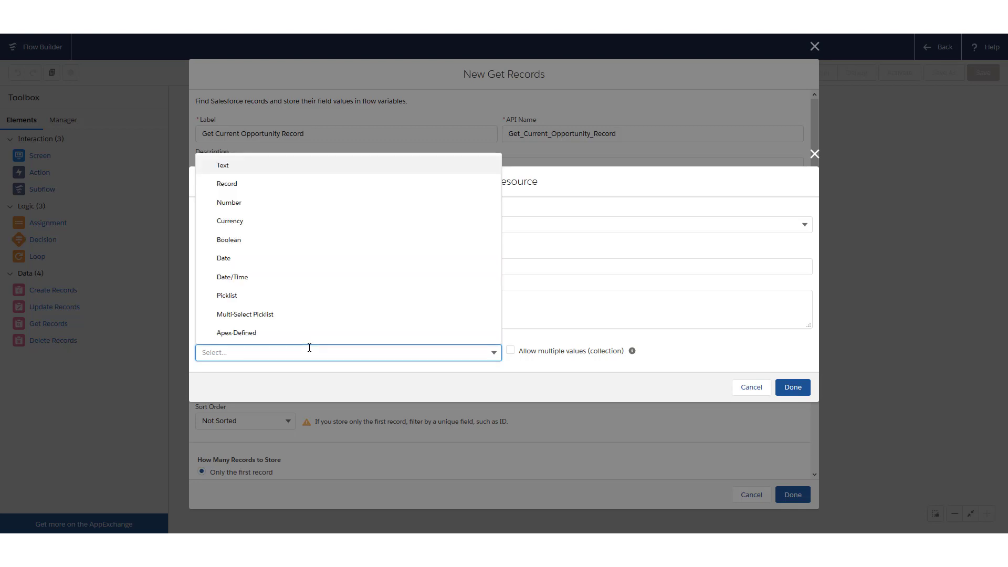
{"action": "left_click", "coordinate": [268, 167]}
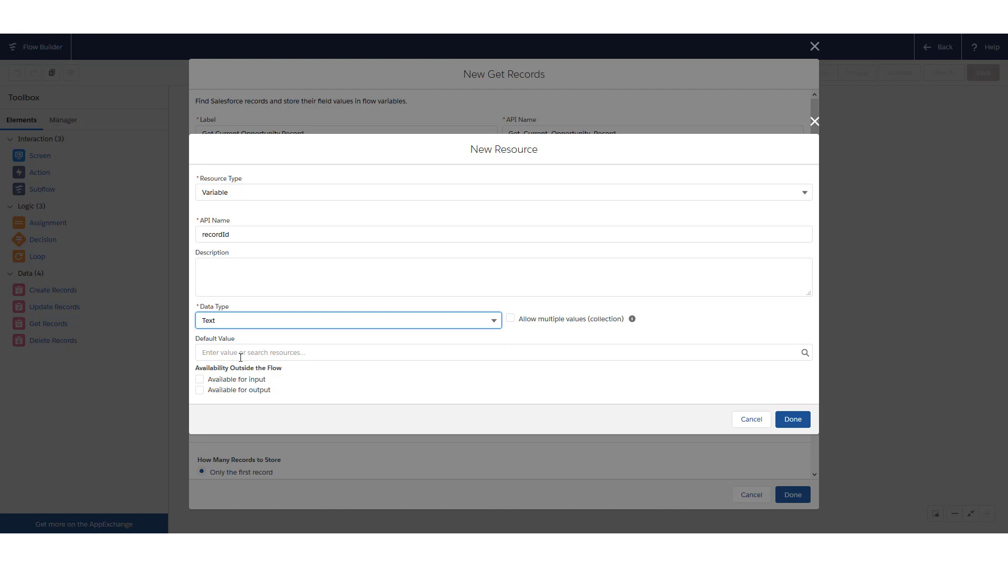
{"action": "left_click", "coordinate": [232, 383]}
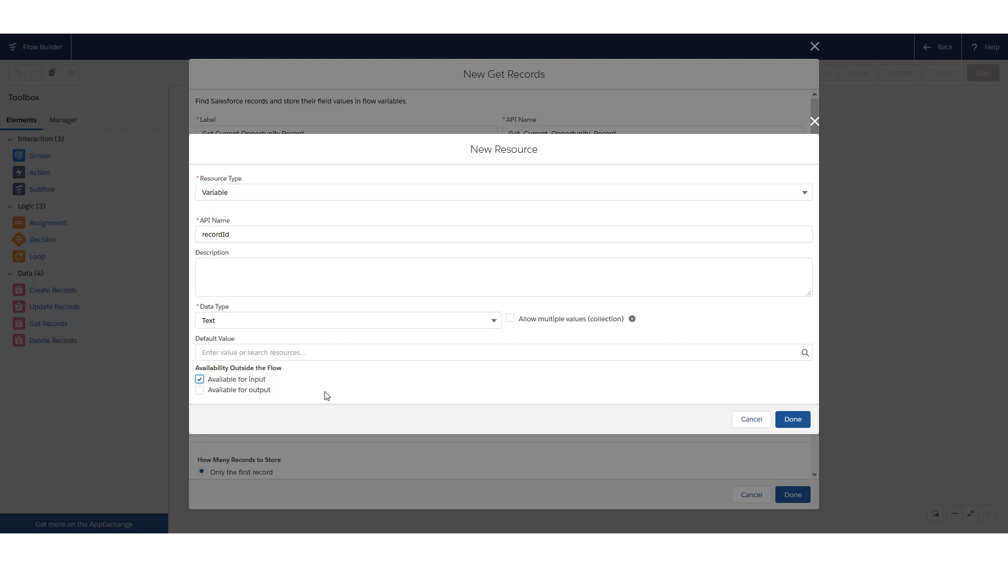
{"action": "left_click", "coordinate": [793, 419]}
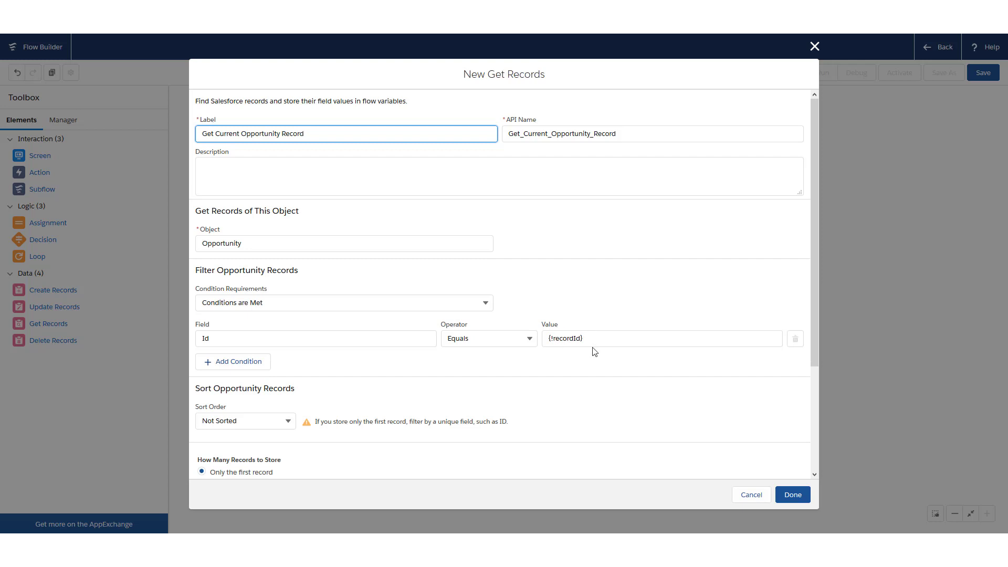
Store the Opportunity's OwnerId field in Get Current Opportunity Record
{"action": "scroll", "coordinate": [590, 340], "scroll_direction": "down", "scroll_amount": 2}
{"action": "scroll", "coordinate": [572, 263], "scroll_direction": "up", "scroll_amount": 1}
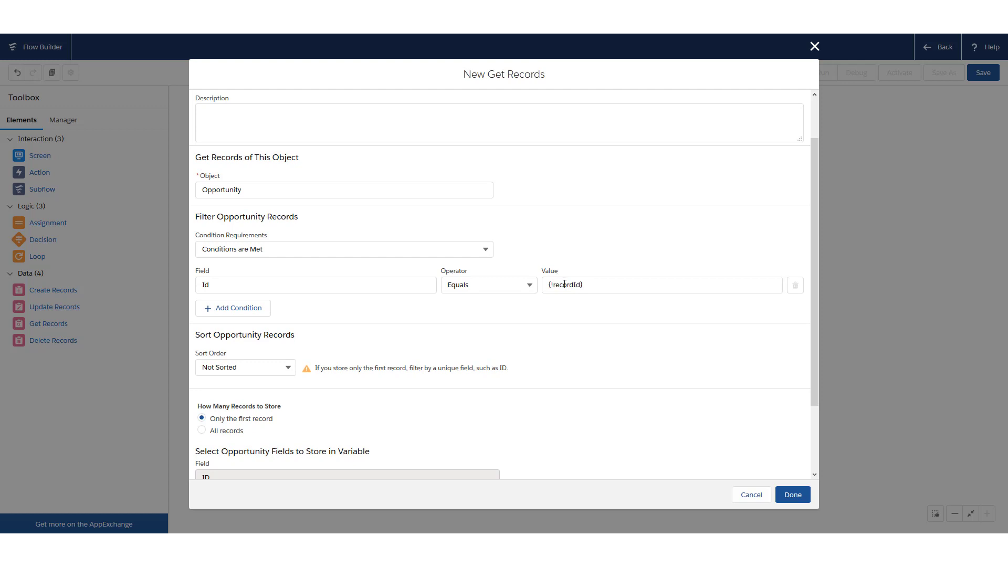
{"action": "scroll", "coordinate": [599, 385], "scroll_direction": "down", "scroll_amount": 2}
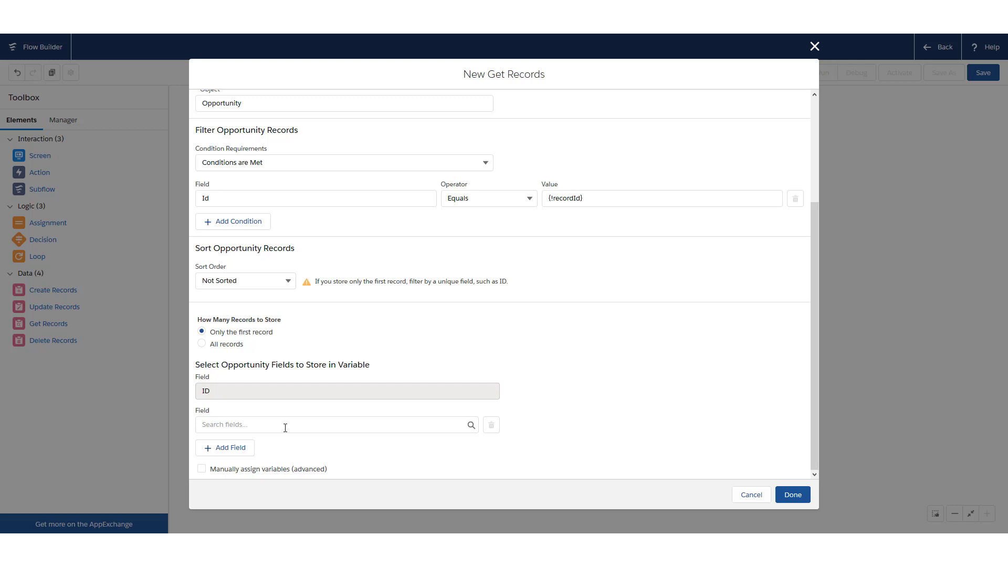
{"action": "left_click", "coordinate": [285, 428]}
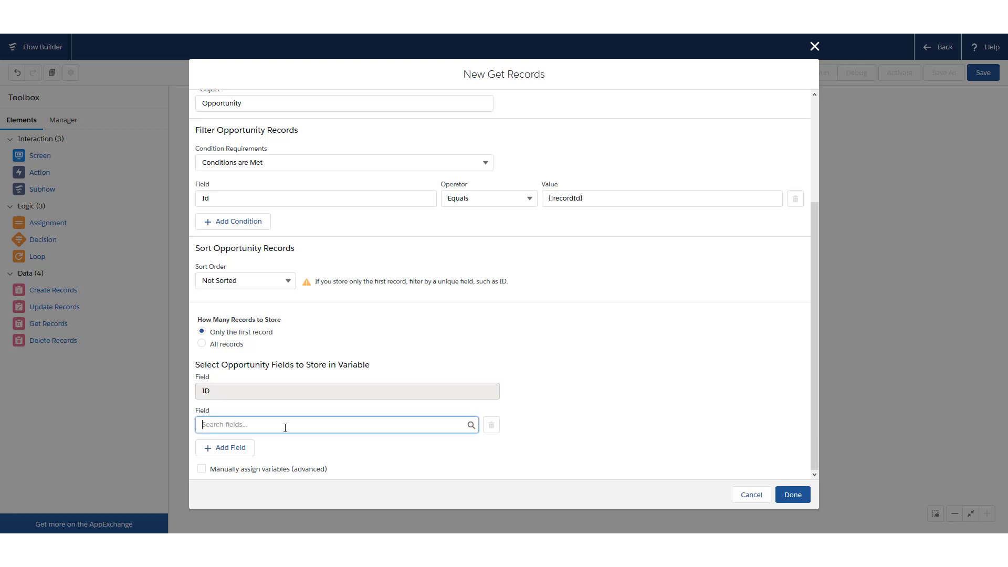
{"action": "type", "text": "own"}
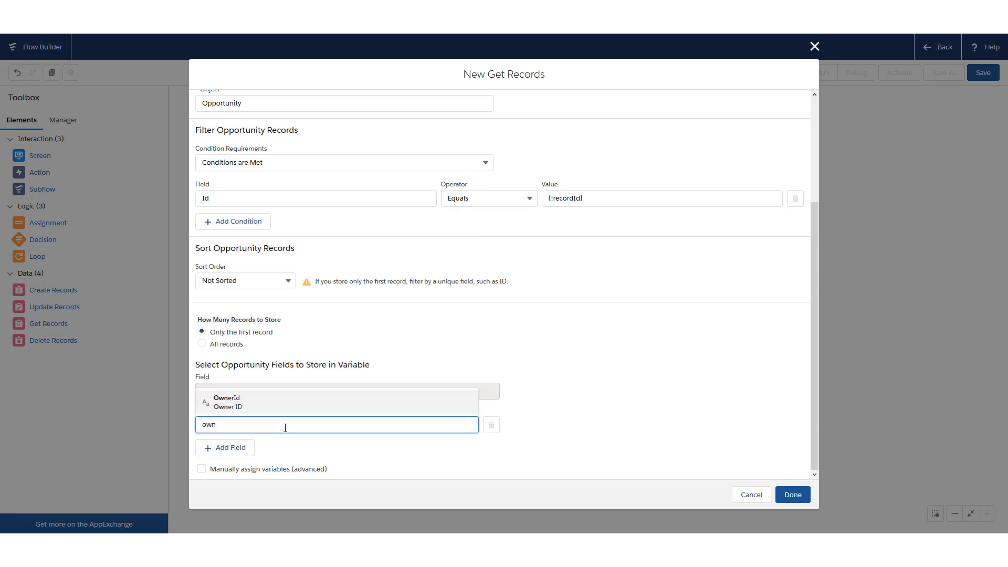
{"action": "key", "text": "Return"}
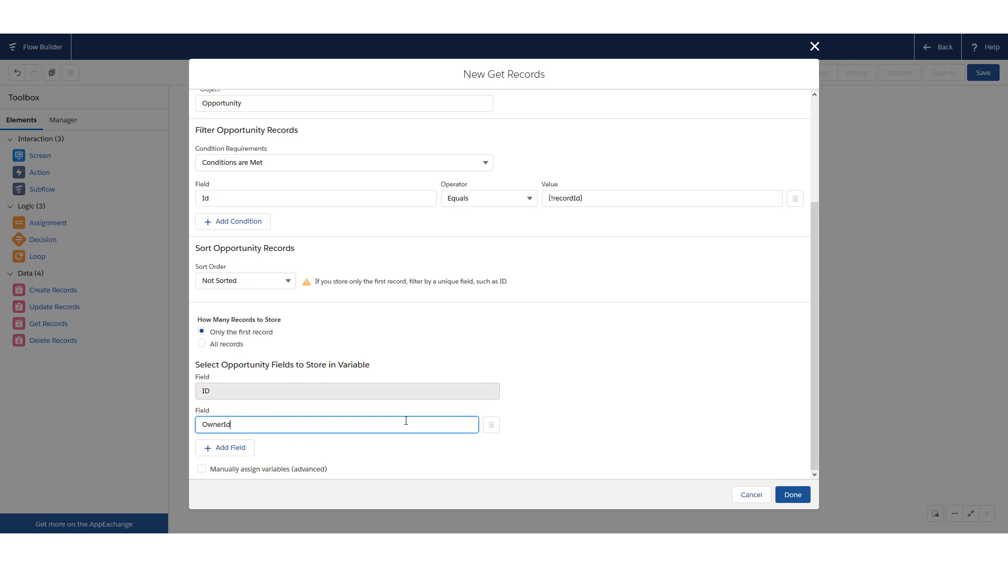
Add an Amount field row, remove it again, and place the element on the canvas
{"action": "left_click", "coordinate": [218, 447]}
{"action": "scroll", "coordinate": [368, 420], "scroll_direction": "down", "scroll_amount": 1}
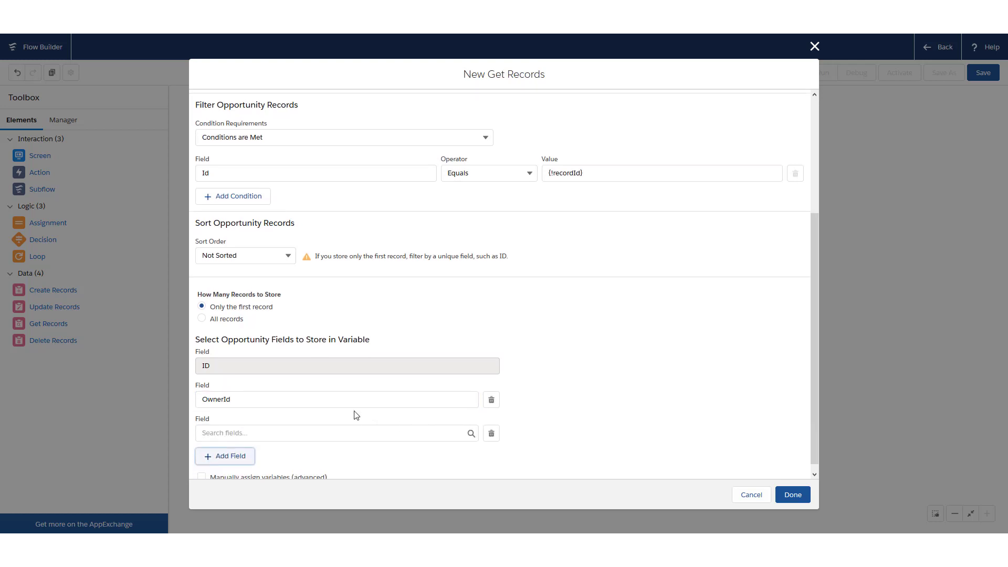
{"action": "left_click", "coordinate": [282, 426]}
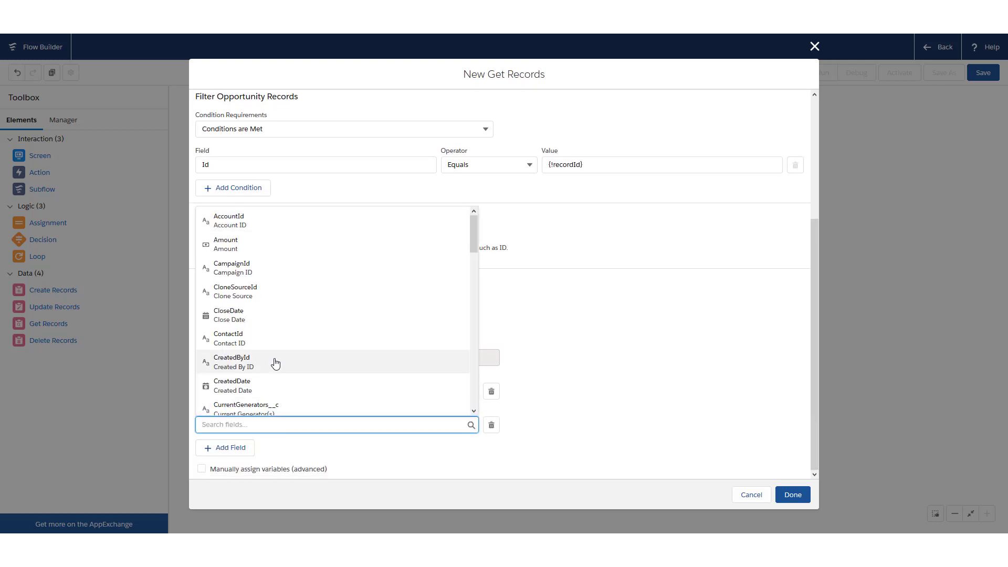
{"action": "left_click", "coordinate": [247, 252]}
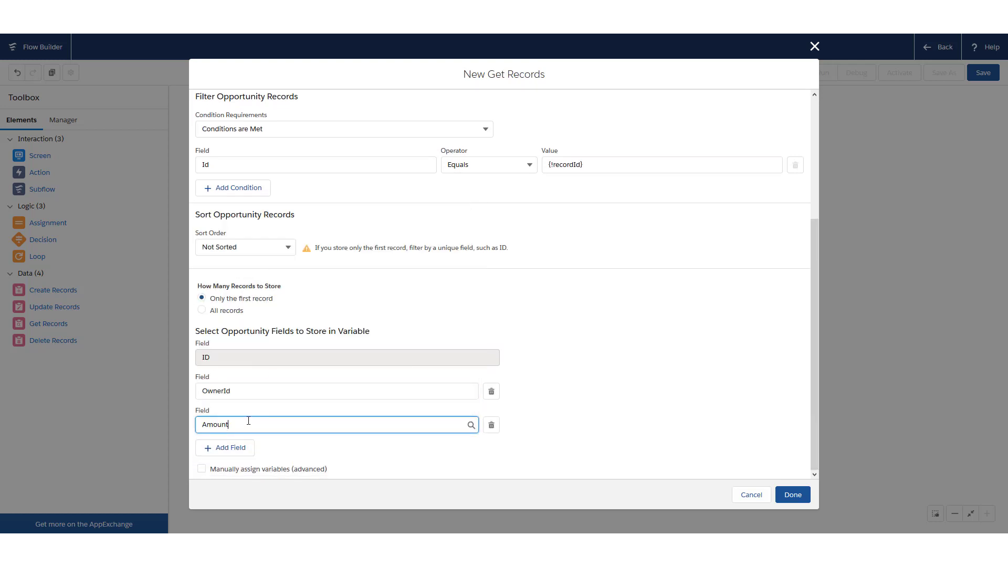
{"action": "left_click", "coordinate": [492, 427]}
{"action": "left_click", "coordinate": [801, 499]}
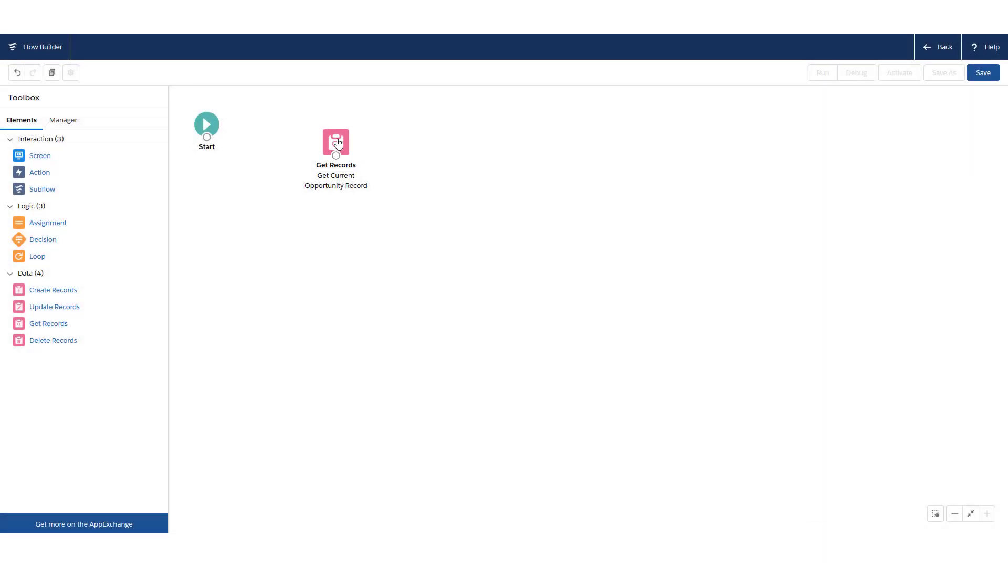
{"action": "left_click_drag", "start_coordinate": [331, 141], "coordinate": [338, 148]}
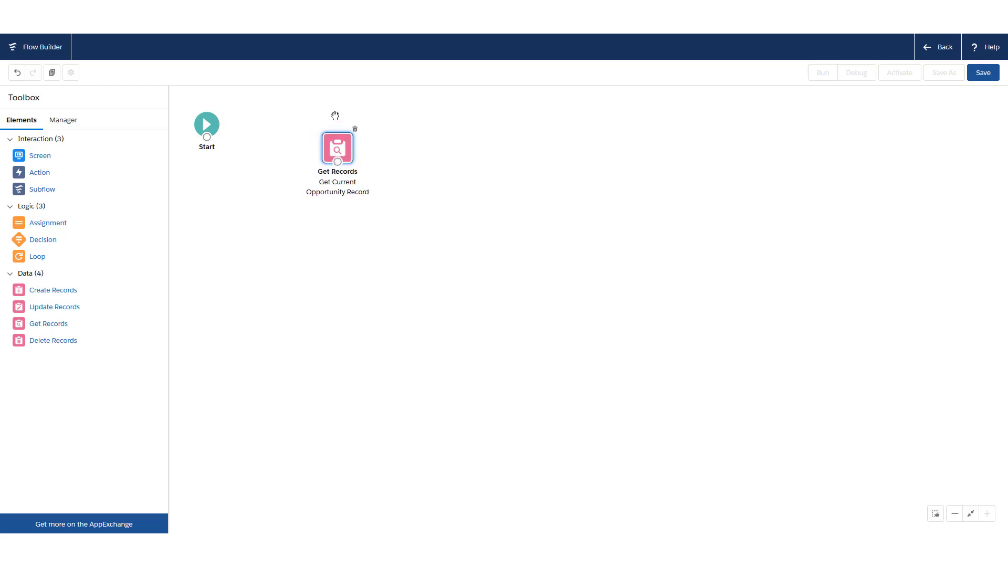
{"action": "double_click", "coordinate": [337, 153]}
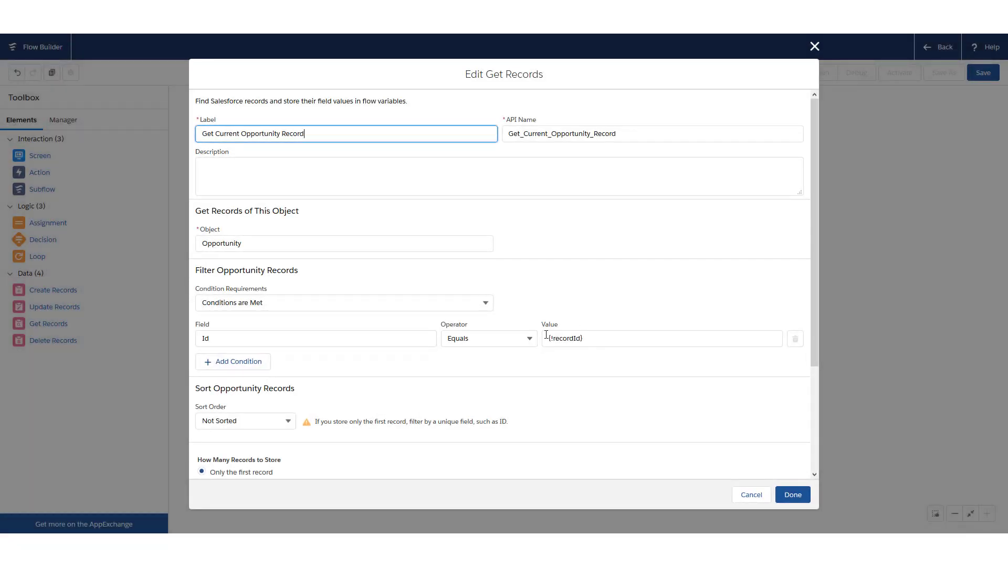
{"action": "left_click", "coordinate": [596, 340]}
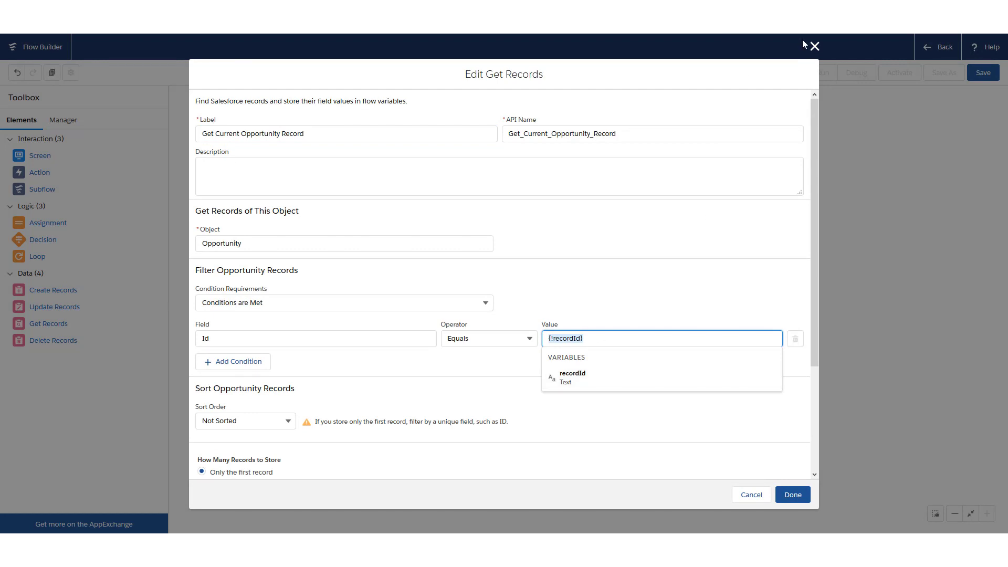
{"action": "left_click", "coordinate": [814, 46]}
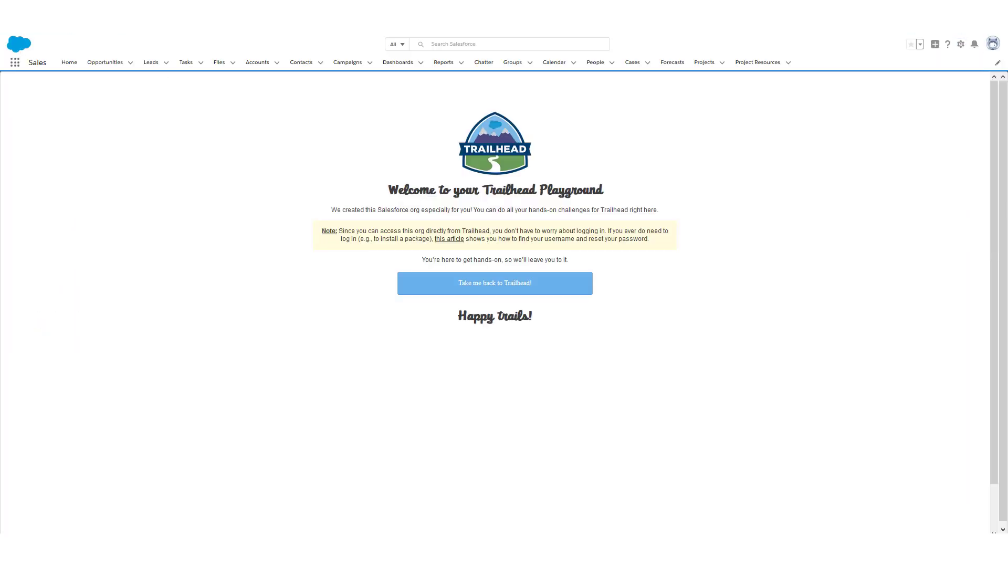
Open Opportunity Q4 from the Opportunities list and edit its record page layout
{"action": "left_click", "coordinate": [151, 77]}
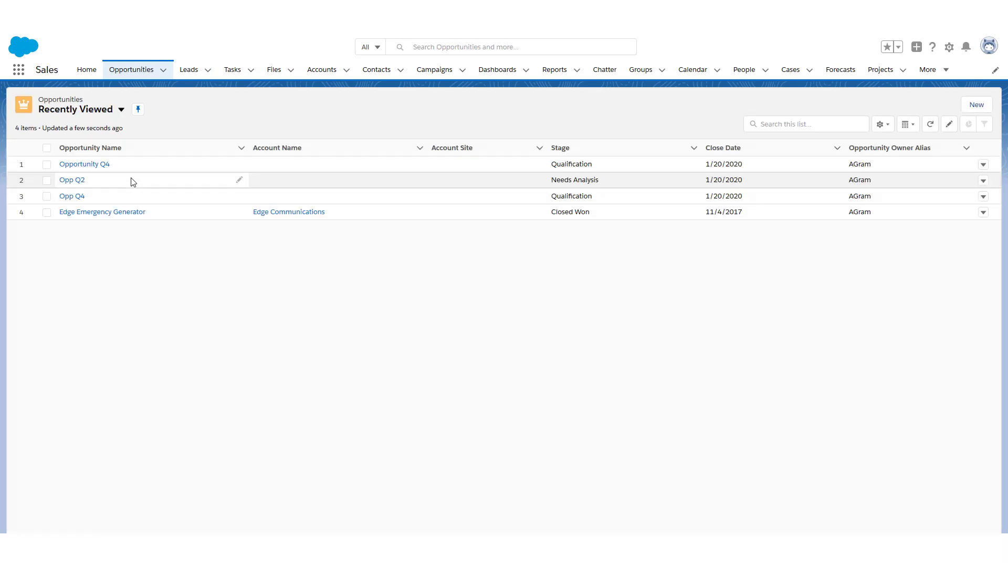
{"action": "left_click", "coordinate": [89, 164]}
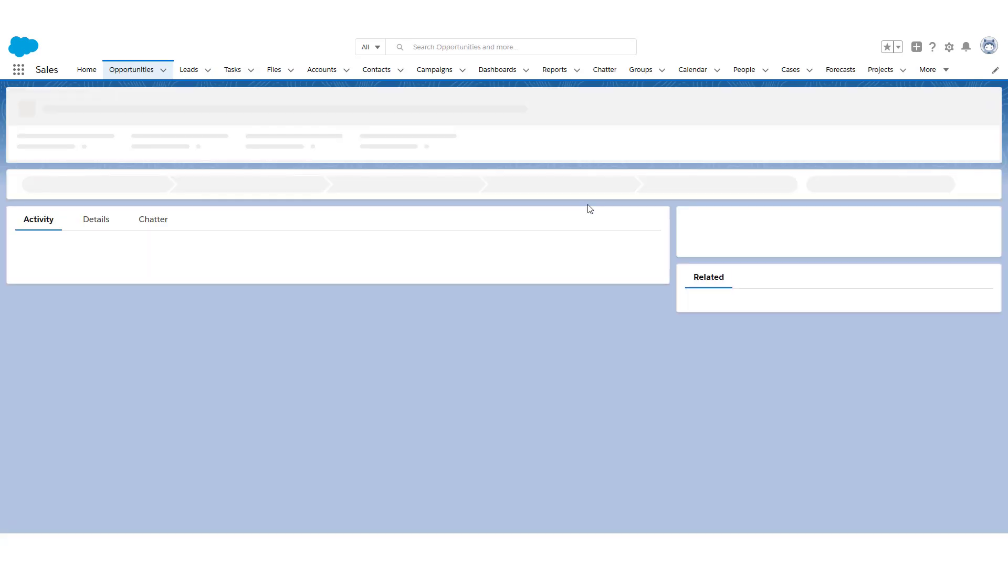
{"action": "left_click", "coordinate": [940, 47]}
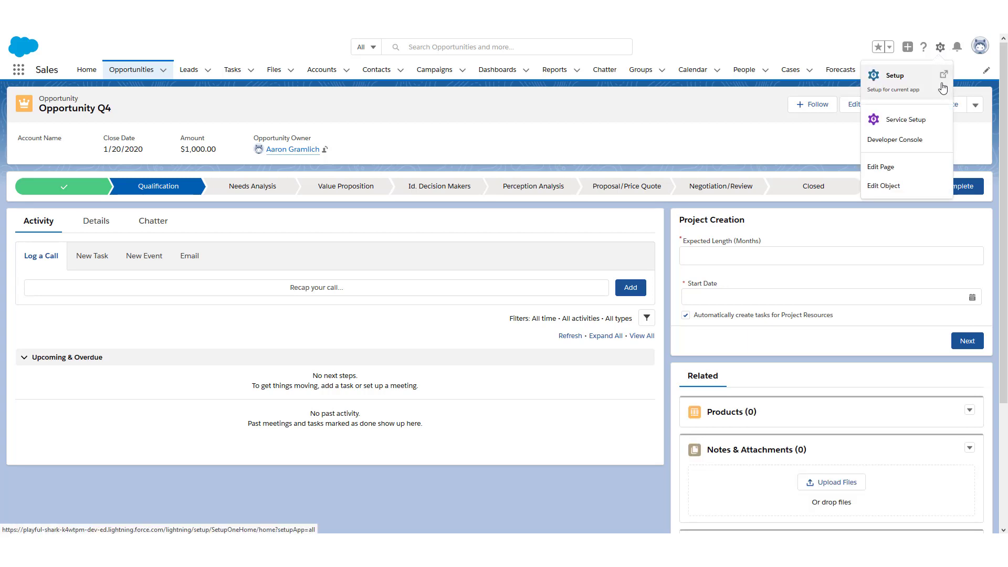
{"action": "left_click", "coordinate": [906, 173]}
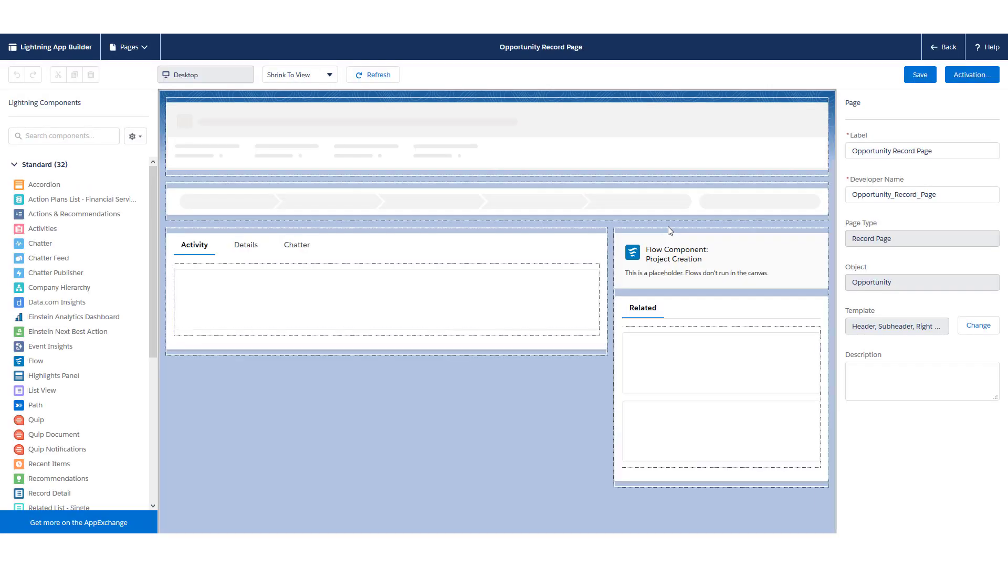
Re-enable passing the record ID into recordId on the Project Creation flow component, then leave the page editor
{"action": "left_click", "coordinate": [672, 261]}
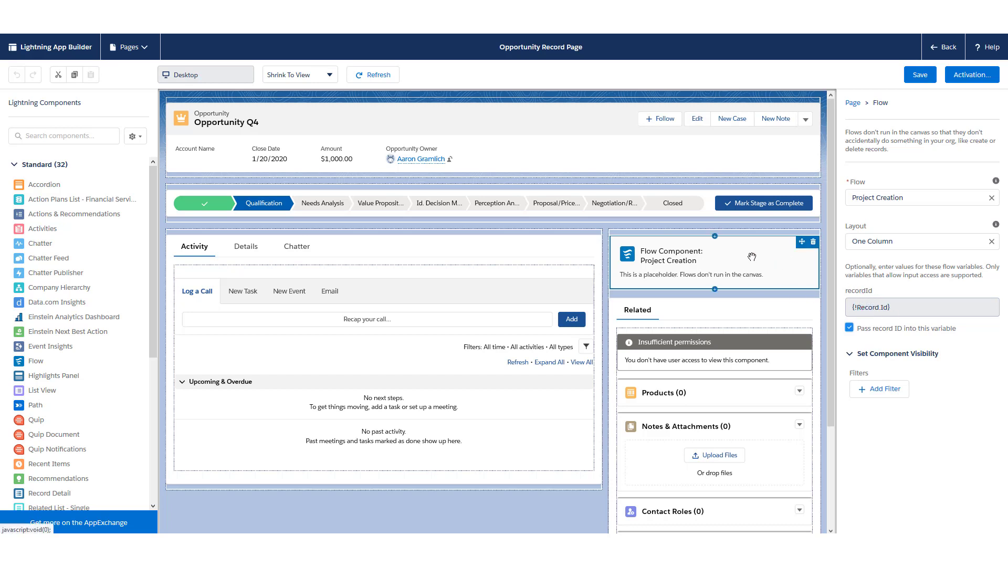
{"action": "left_click", "coordinate": [849, 328]}
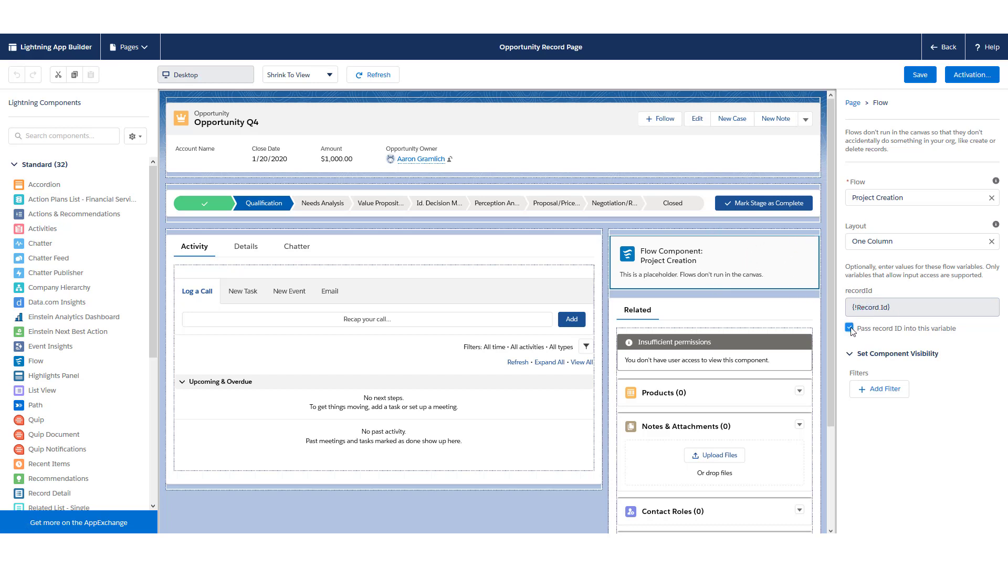
{"action": "left_click", "coordinate": [860, 307]}
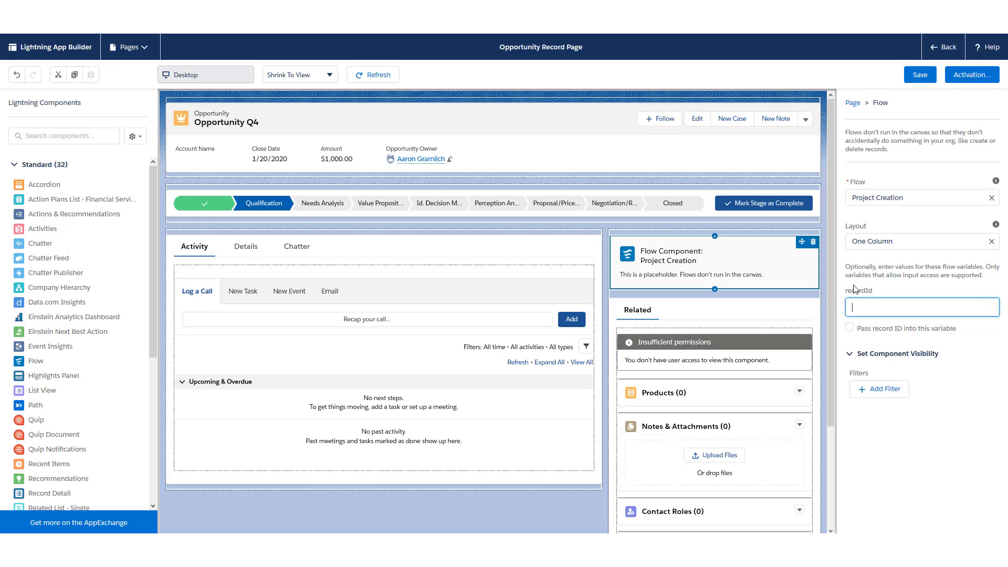
{"action": "left_click", "coordinate": [850, 330]}
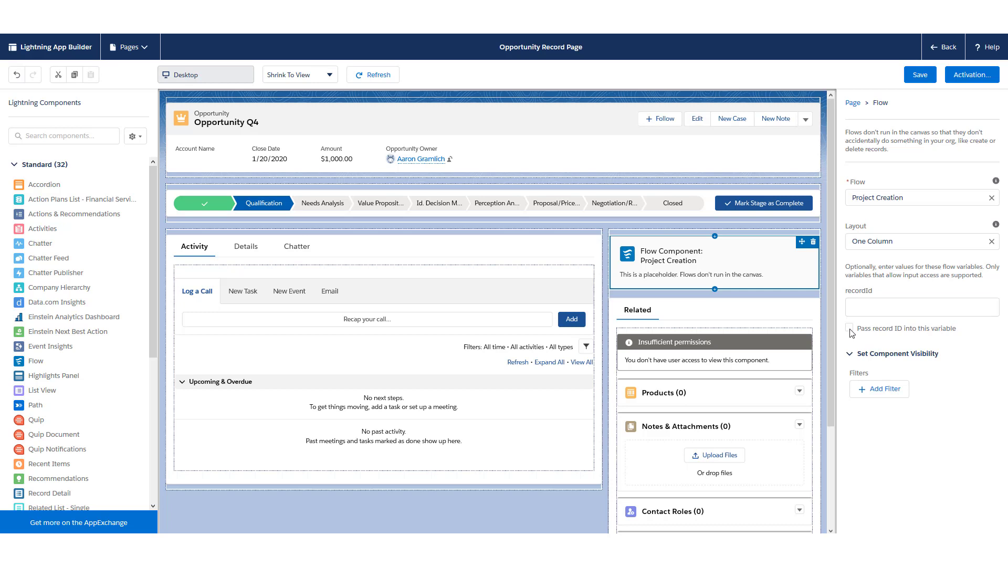
{"action": "left_click", "coordinate": [850, 329]}
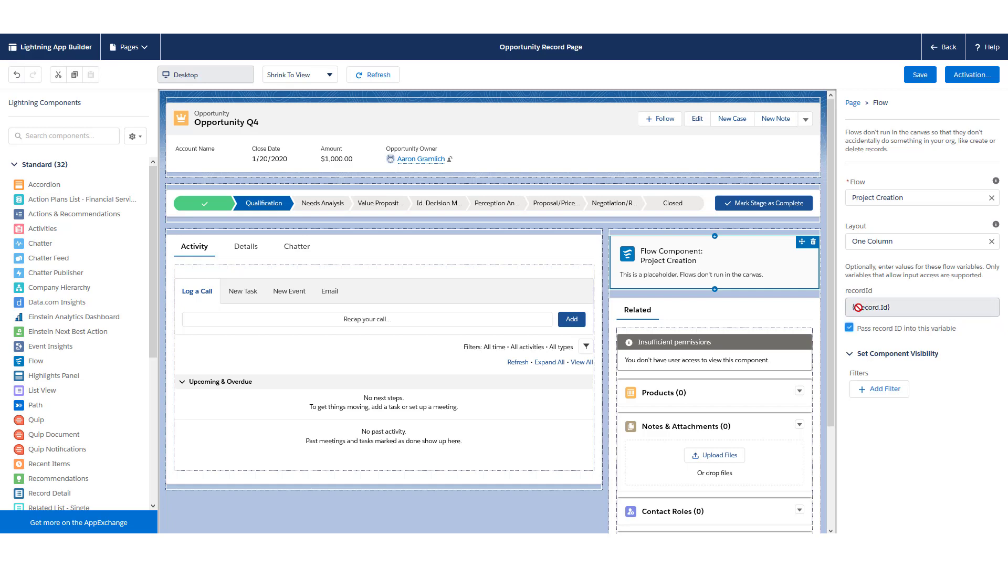
{"action": "left_click", "coordinate": [935, 52]}
{"action": "left_click", "coordinate": [571, 235]}
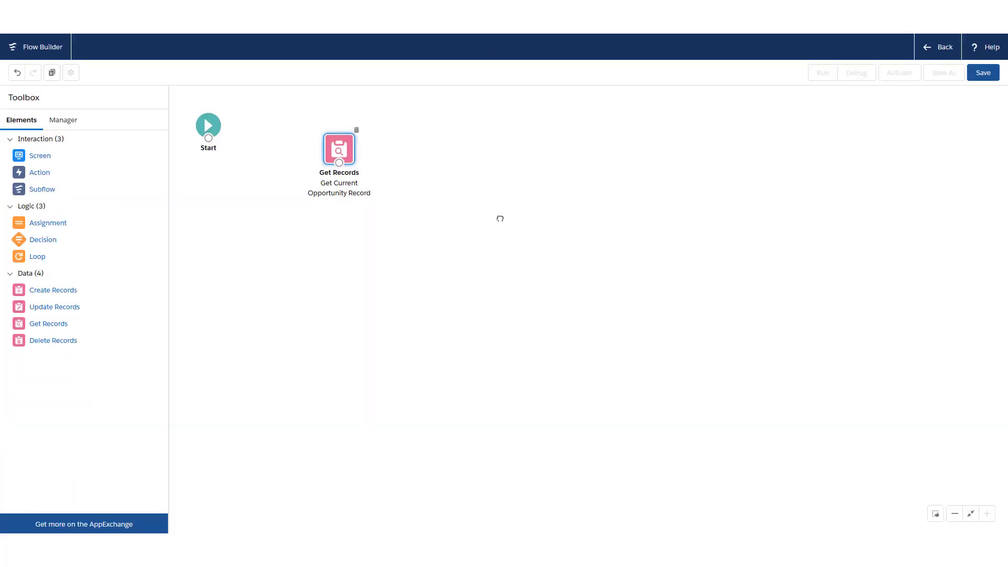
Connect Start to Get Current Opportunity Record, then drag a new Screen element onto the canvas
{"action": "left_click_drag", "start_coordinate": [243, 164], "coordinate": [373, 187]}
{"action": "mouse_move", "coordinate": [433, 190]}
{"action": "left_mouse_down"}
{"action": "mouse_move", "coordinate": [411, 181]}
{"action": "mouse_move", "coordinate": [423, 192]}
{"action": "left_mouse_up"}
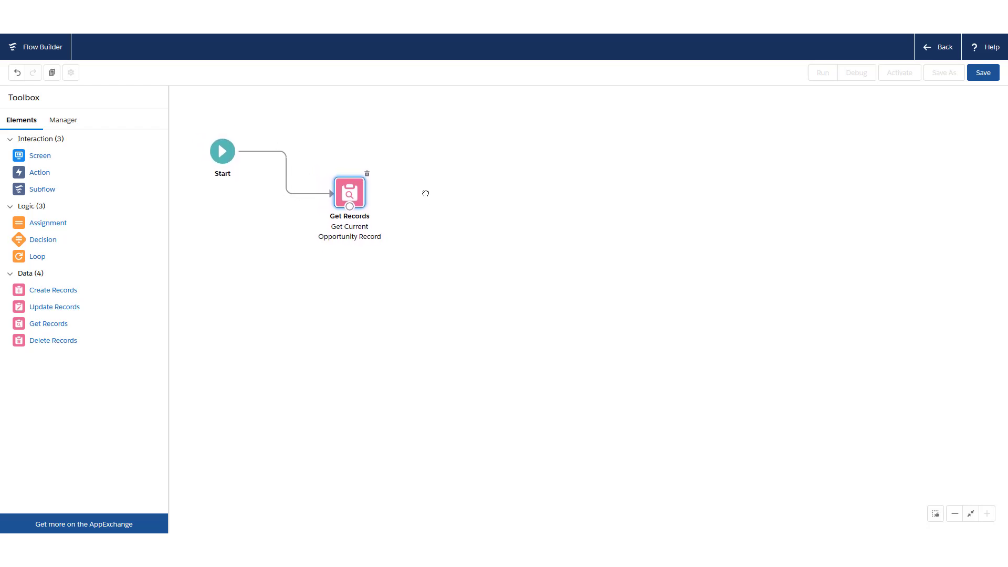
{"action": "left_click_drag", "start_coordinate": [354, 194], "coordinate": [345, 205]}
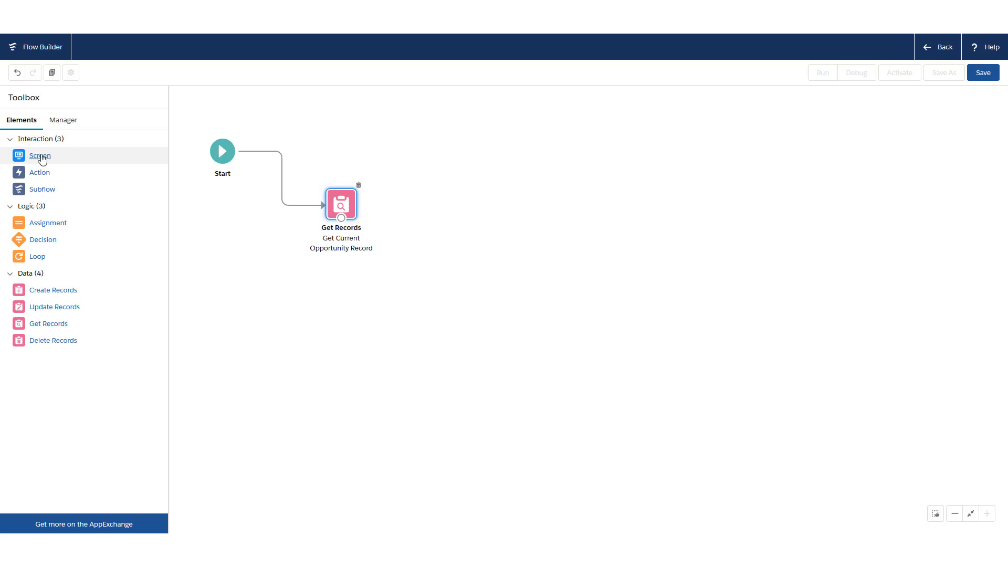
{"action": "left_click_drag", "start_coordinate": [41, 157], "coordinate": [442, 162]}
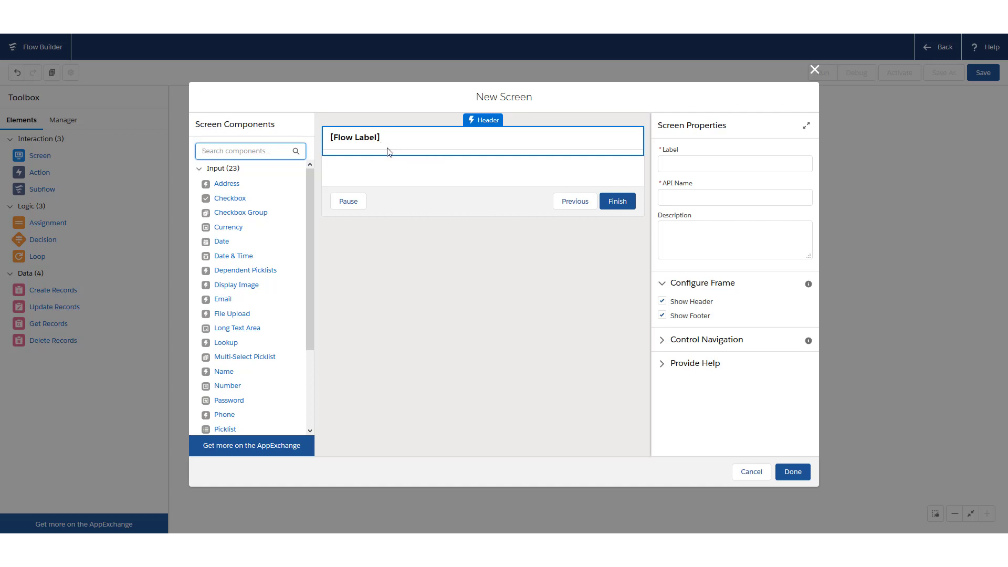
Label the new screen Create Project
{"action": "left_click", "coordinate": [554, 143]}
{"action": "left_click", "coordinate": [693, 169]}
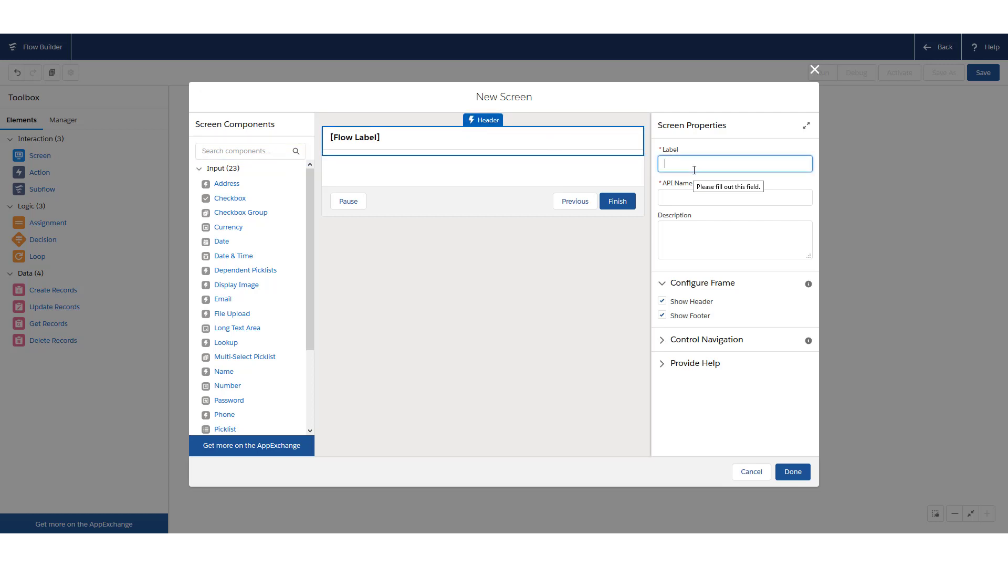
{"action": "type", "text": "Project"}
{"action": "key", "text": "Tab"}
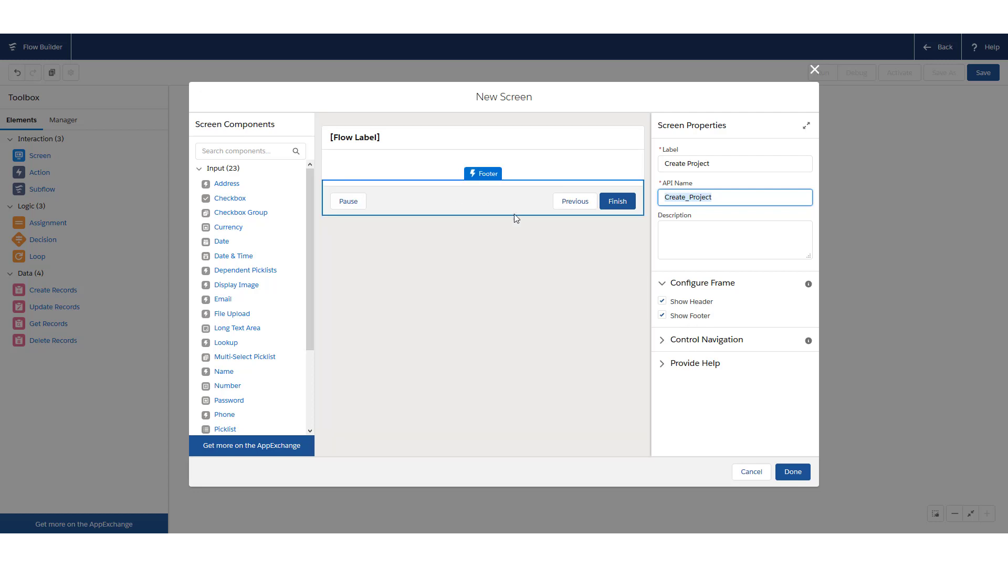
Hide the Pause and Previous buttons so the screen shows only Finish
{"action": "left_click", "coordinate": [662, 340]}
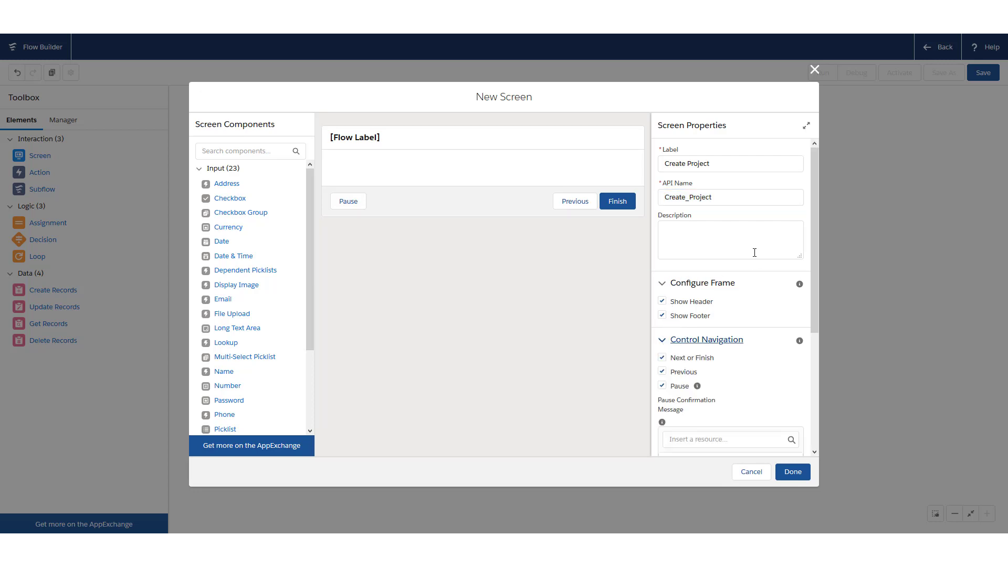
{"action": "scroll", "coordinate": [749, 260], "scroll_direction": "down", "scroll_amount": 3}
{"action": "scroll", "coordinate": [747, 263], "scroll_direction": "up", "scroll_amount": 2}
{"action": "scroll", "coordinate": [747, 265], "scroll_direction": "down", "scroll_amount": 1}
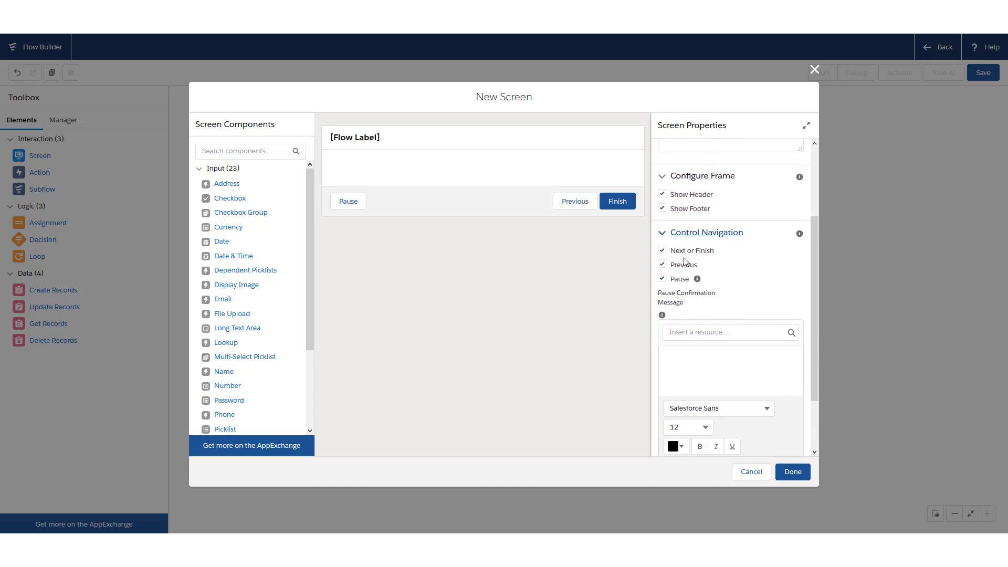
{"action": "left_click", "coordinate": [662, 278]}
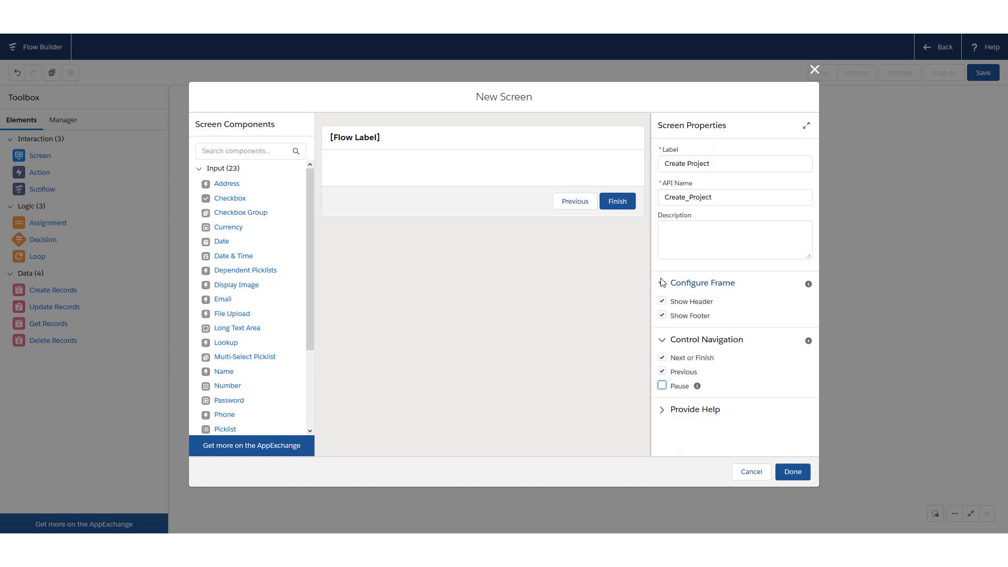
{"action": "left_click", "coordinate": [662, 372]}
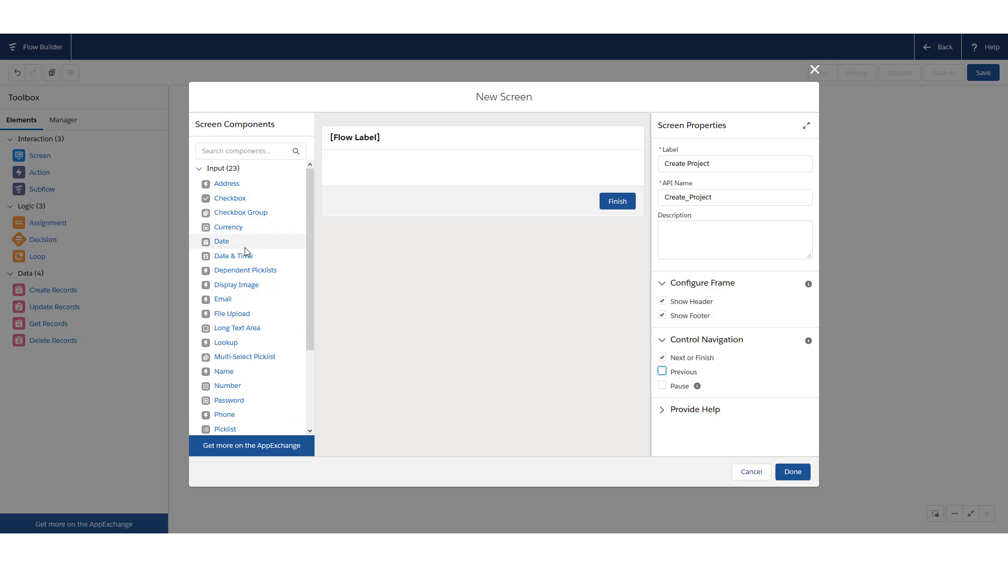
{"action": "scroll", "coordinate": [231, 241], "scroll_direction": "down", "scroll_amount": 1}
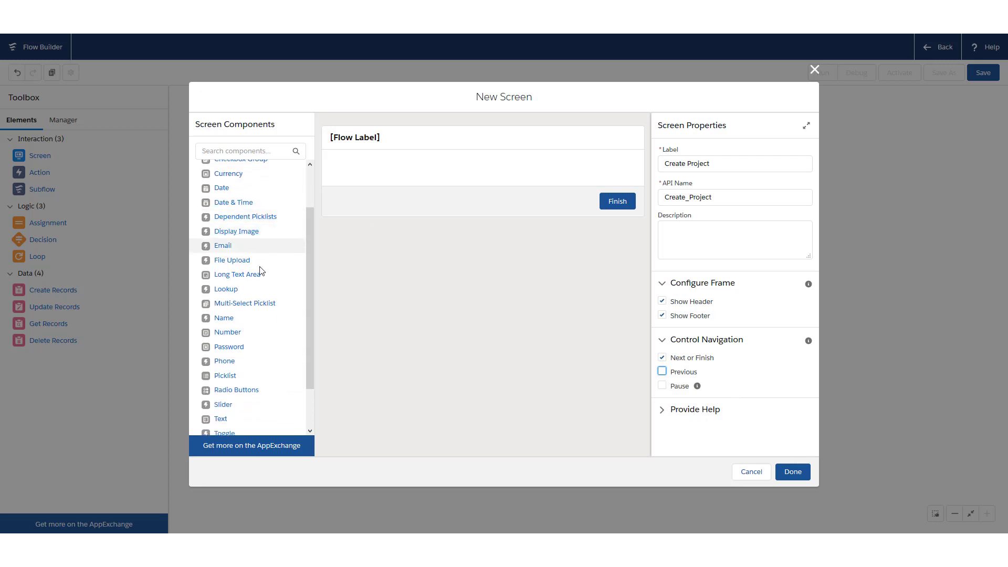
{"action": "scroll", "coordinate": [252, 284], "scroll_direction": "down", "scroll_amount": 1}
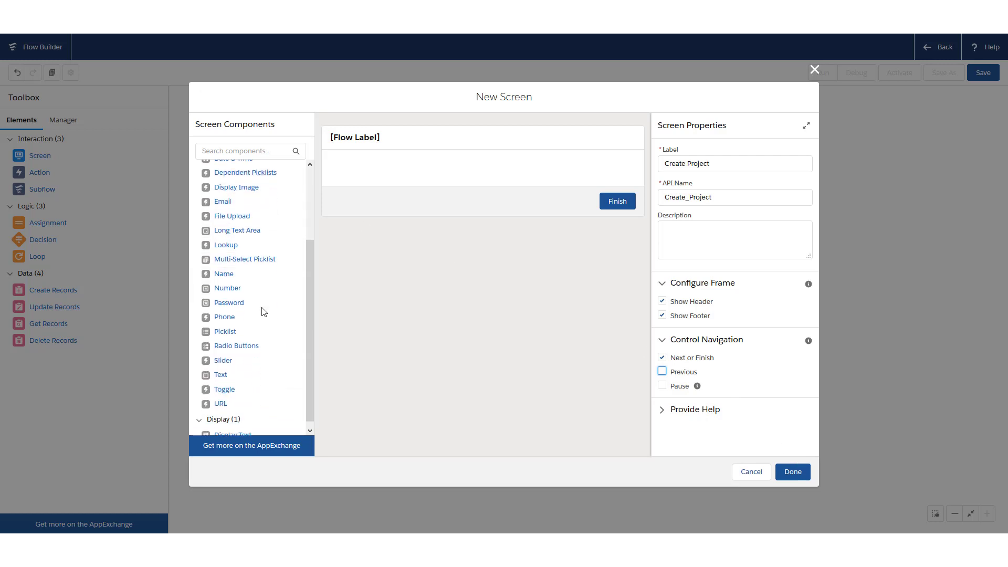
{"action": "scroll", "coordinate": [252, 297], "scroll_direction": "up", "scroll_amount": 1}
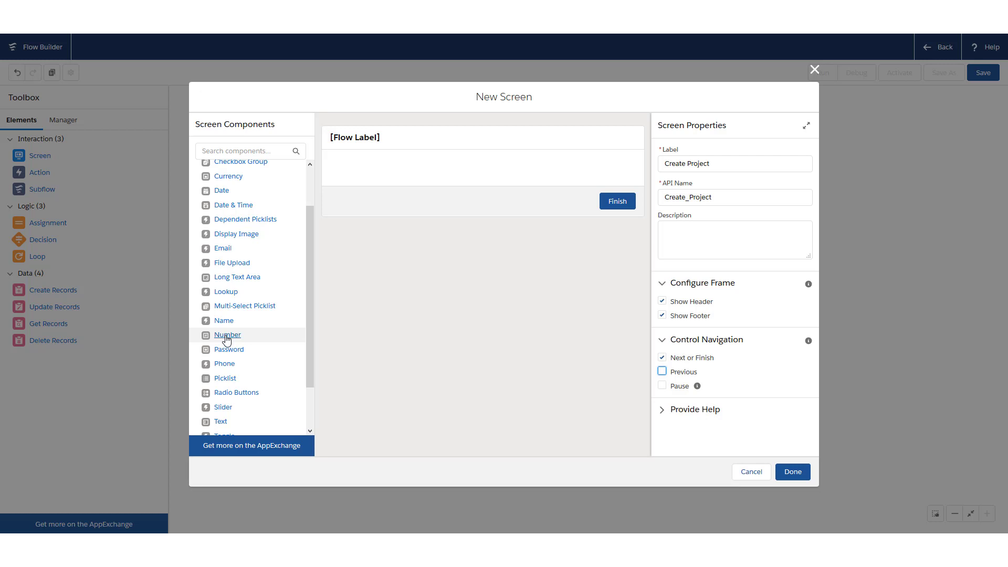
Add a Number field labelled Expected Length (Months)
{"action": "left_click_drag", "start_coordinate": [241, 333], "coordinate": [387, 171]}
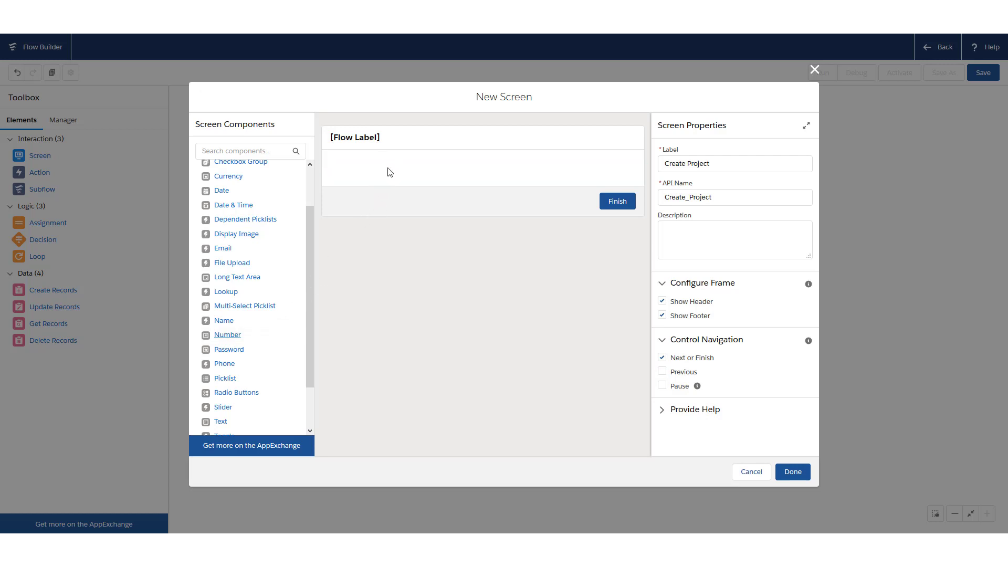
{"action": "left_click", "coordinate": [227, 334]}
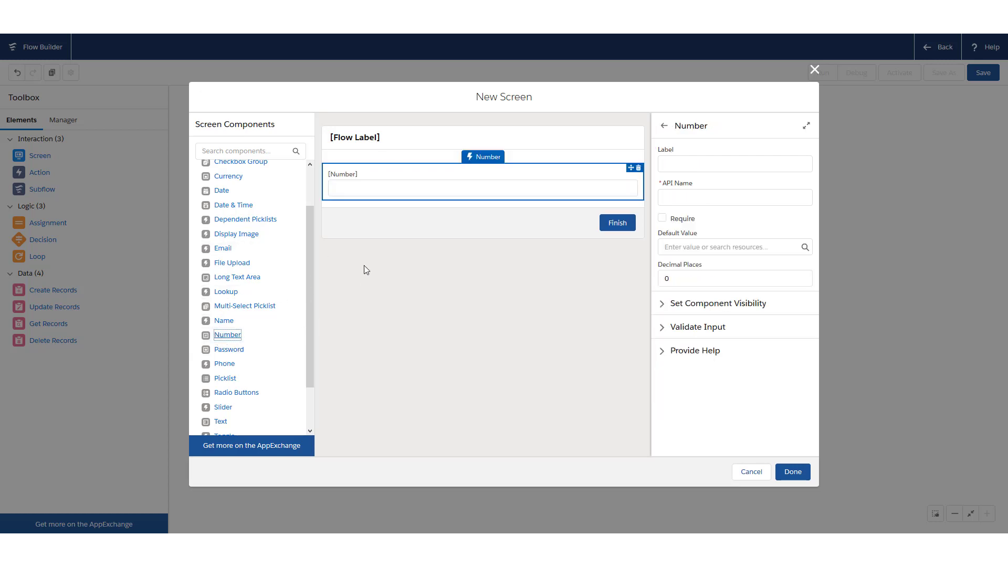
{"action": "left_click", "coordinate": [691, 164]}
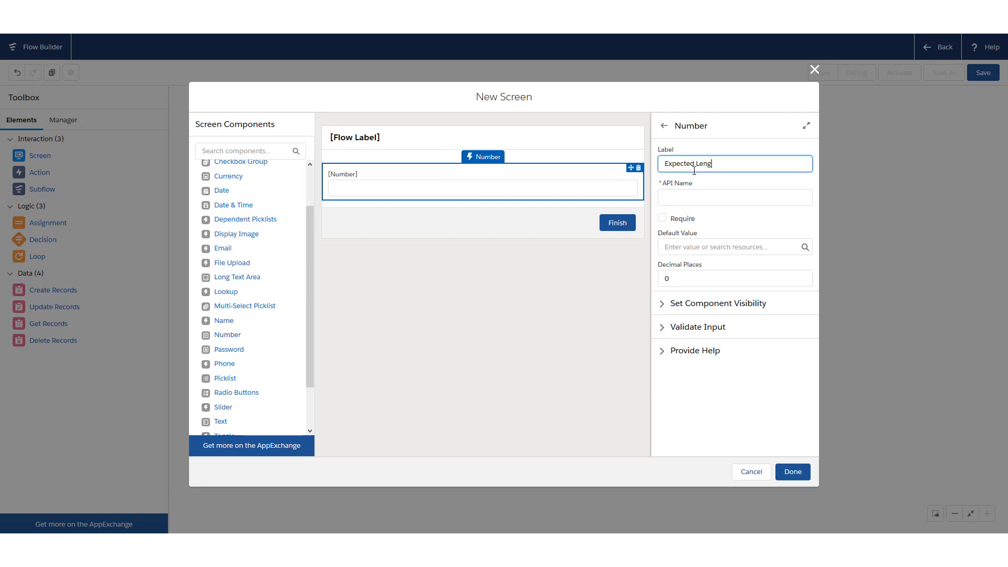
{"action": "type", "text": "Expected Length (Months)"}
{"action": "key", "text": "Tab"}
{"action": "scroll", "coordinate": [267, 281], "scroll_direction": "down", "scroll_amount": 1}
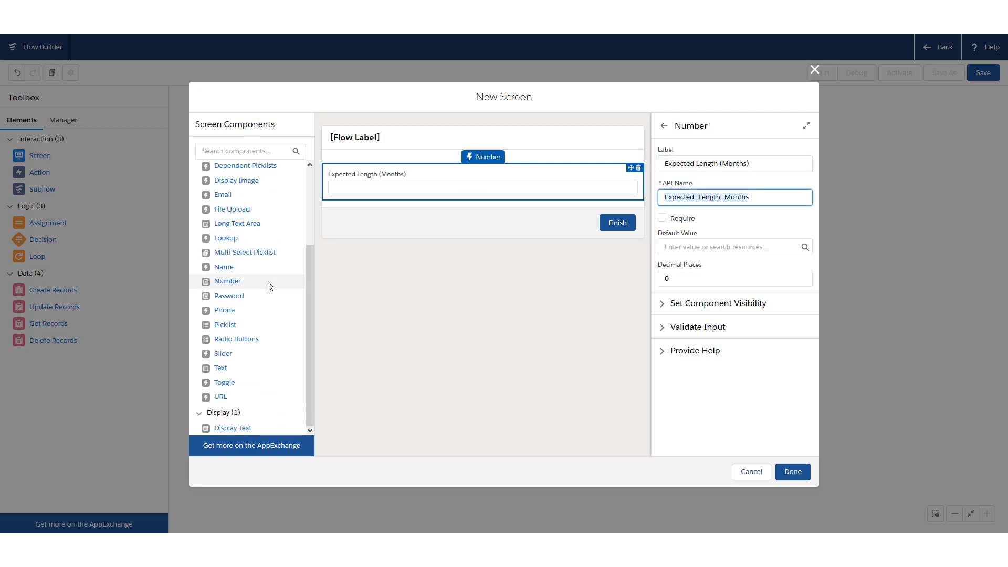
{"action": "scroll", "coordinate": [256, 300], "scroll_direction": "up", "scroll_amount": 1}
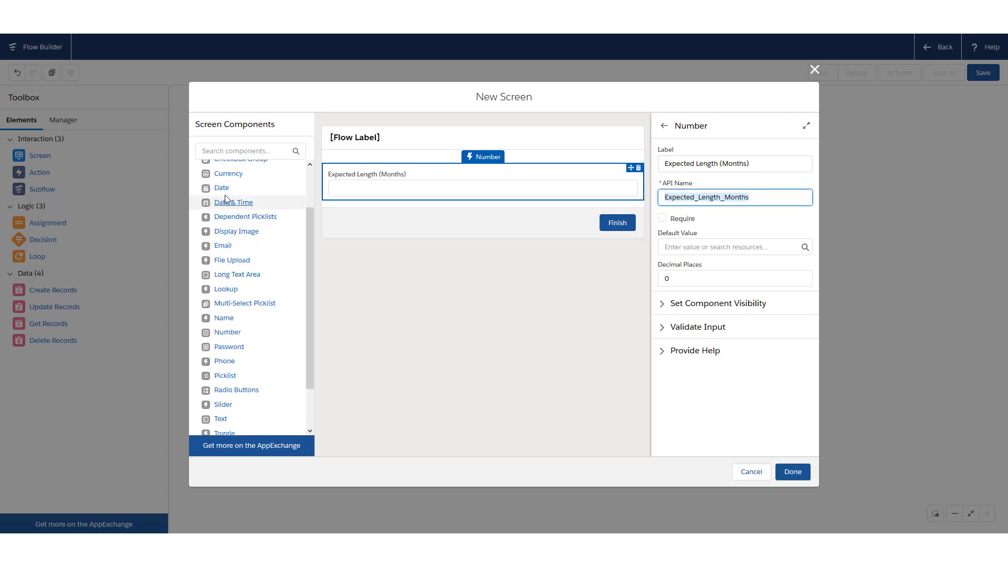
Add a Date field labelled Start Date
{"action": "left_click_drag", "start_coordinate": [231, 187], "coordinate": [402, 214]}
{"action": "left_click", "coordinate": [687, 158]}
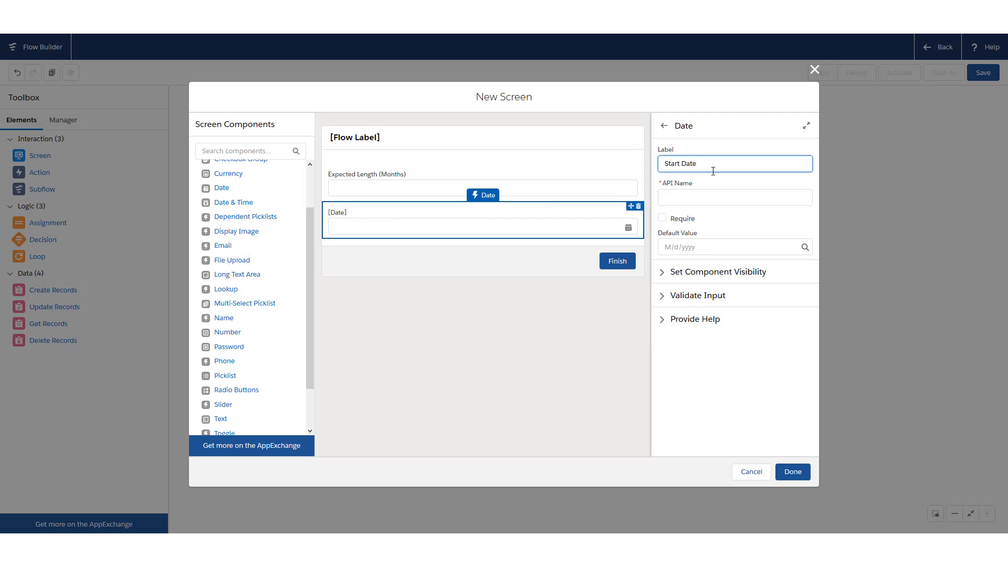
{"action": "key", "text": "Tab"}
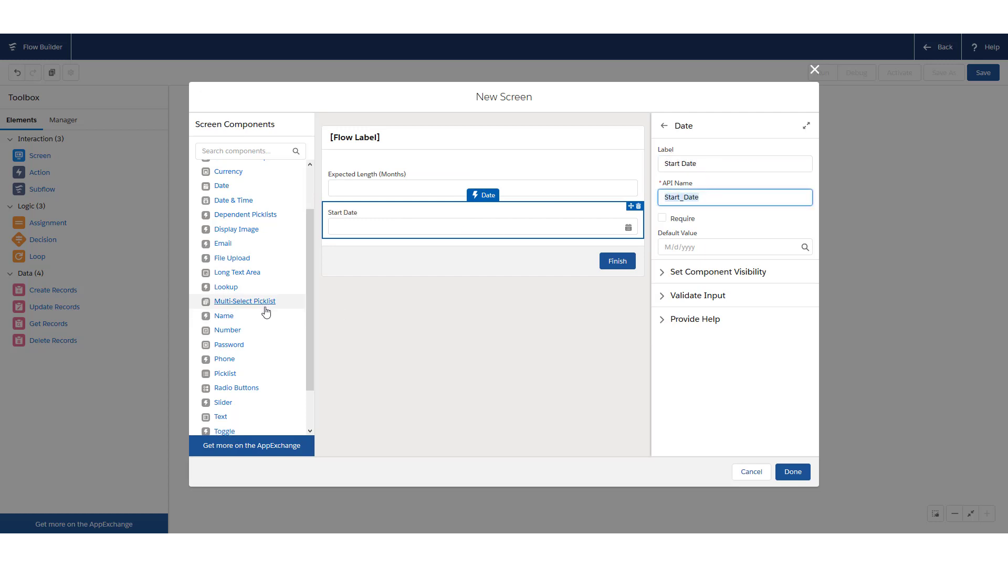
{"action": "scroll", "coordinate": [266, 311], "scroll_direction": "down", "scroll_amount": 1}
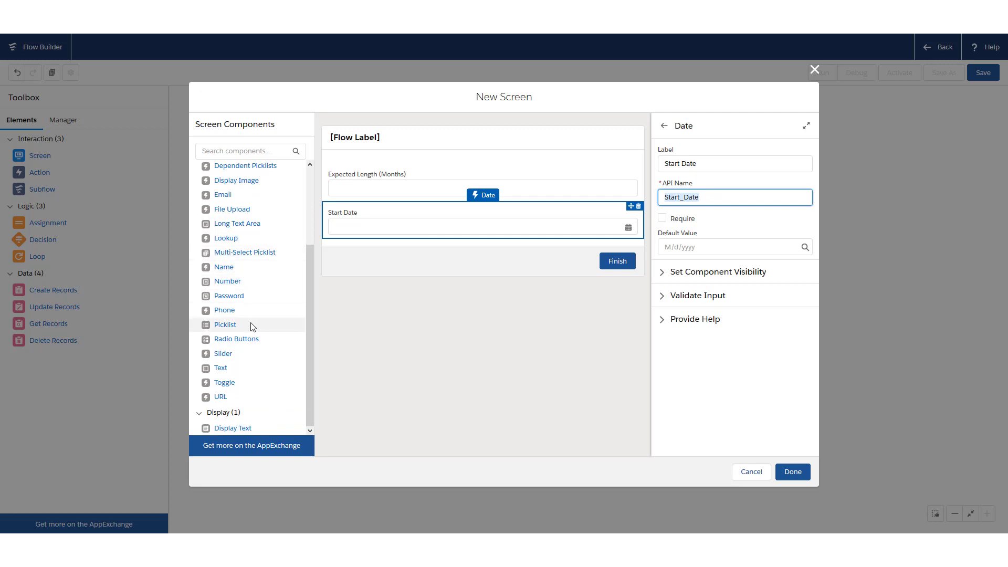
{"action": "scroll", "coordinate": [244, 278], "scroll_direction": "up", "scroll_amount": 1}
Add a Create Tasks for Project Resources checkbox defaulting to $GlobalConstant.True, then close the screen editor
{"action": "scroll", "coordinate": [224, 211], "scroll_direction": "up", "scroll_amount": 1}
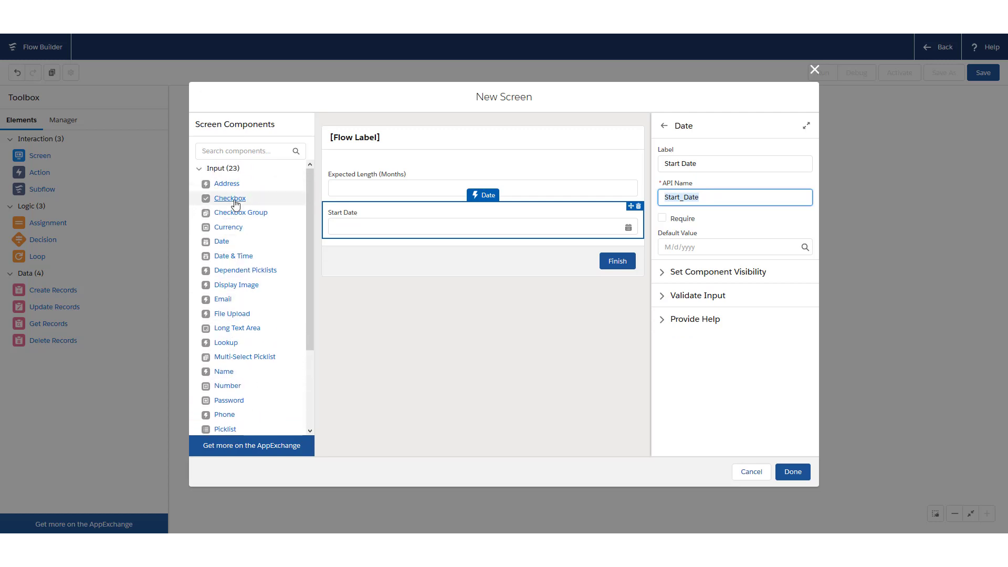
{"action": "left_click_drag", "start_coordinate": [231, 199], "coordinate": [336, 225]}
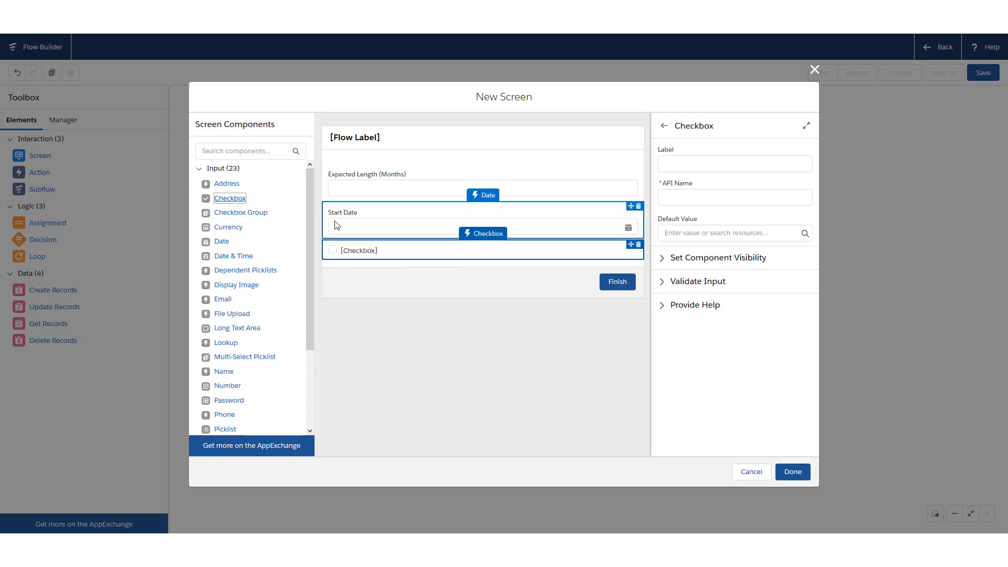
{"action": "left_click", "coordinate": [686, 163]}
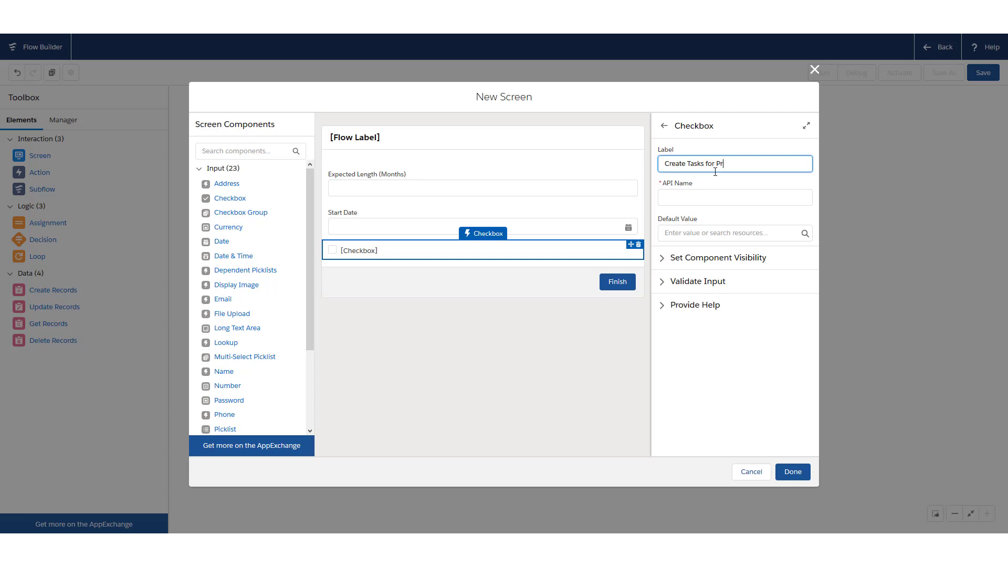
{"action": "type", "text": "Resources"}
{"action": "key", "text": "Tab"}
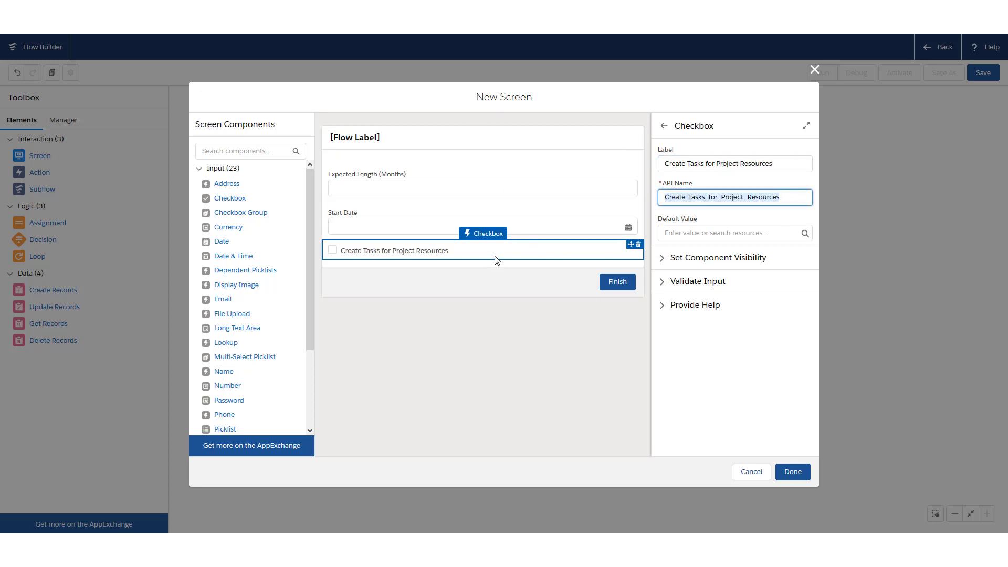
{"action": "left_click", "coordinate": [682, 231]}
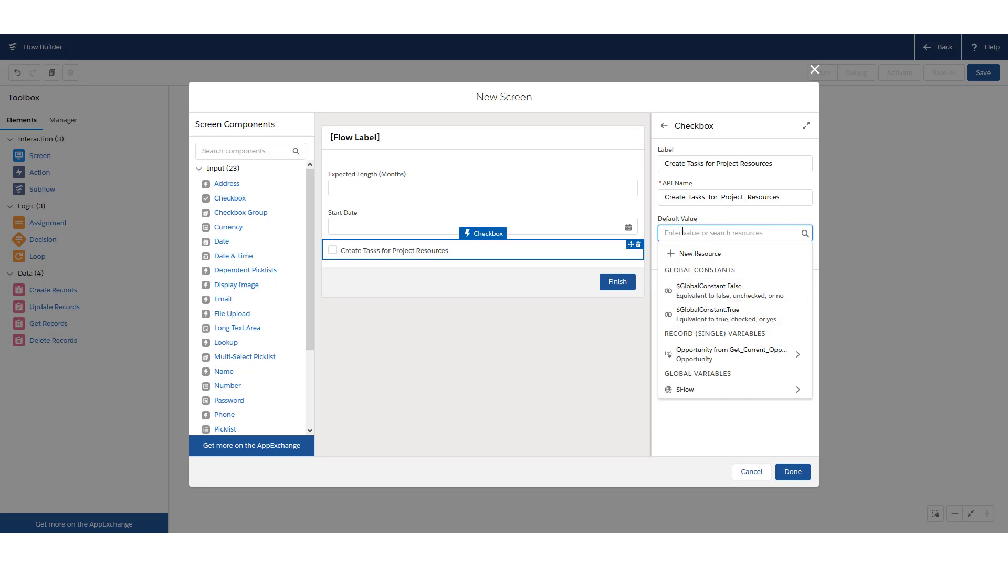
{"action": "left_click", "coordinate": [714, 315]}
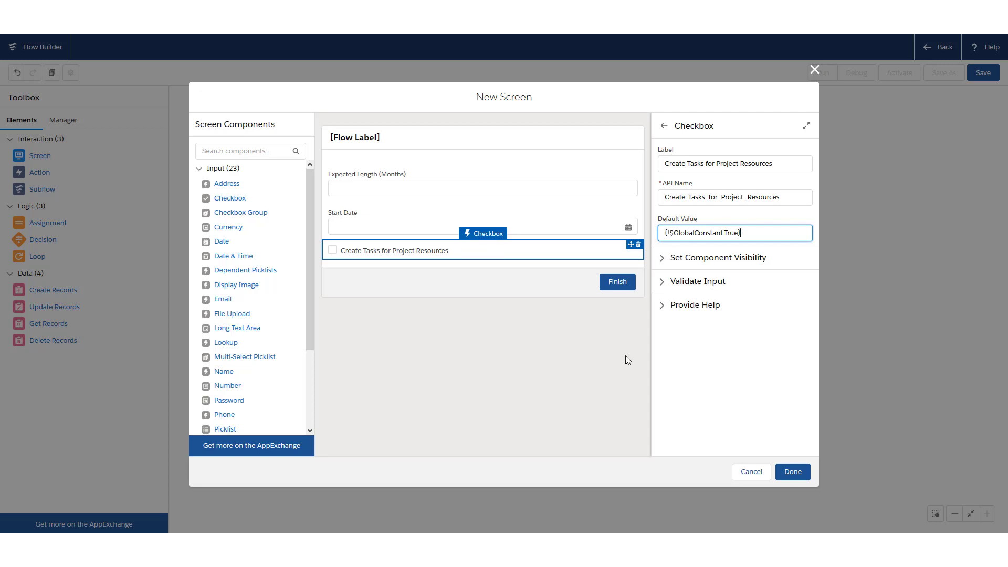
{"action": "left_click", "coordinate": [793, 473]}
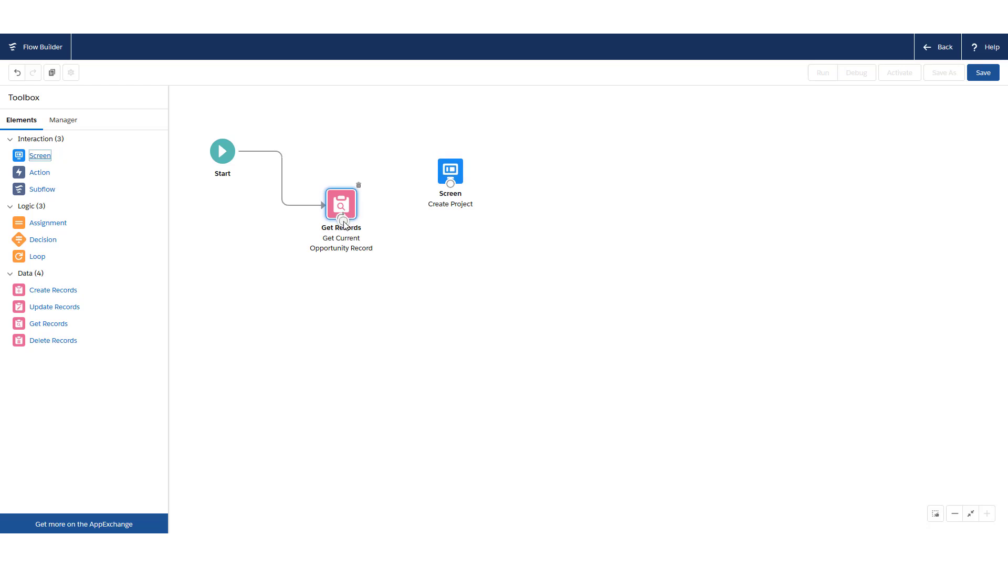
Connect Get Current Opportunity Record to the Create Project screen and save as Create Project Screen Flow
{"action": "left_click_drag", "start_coordinate": [342, 218], "coordinate": [473, 167]}
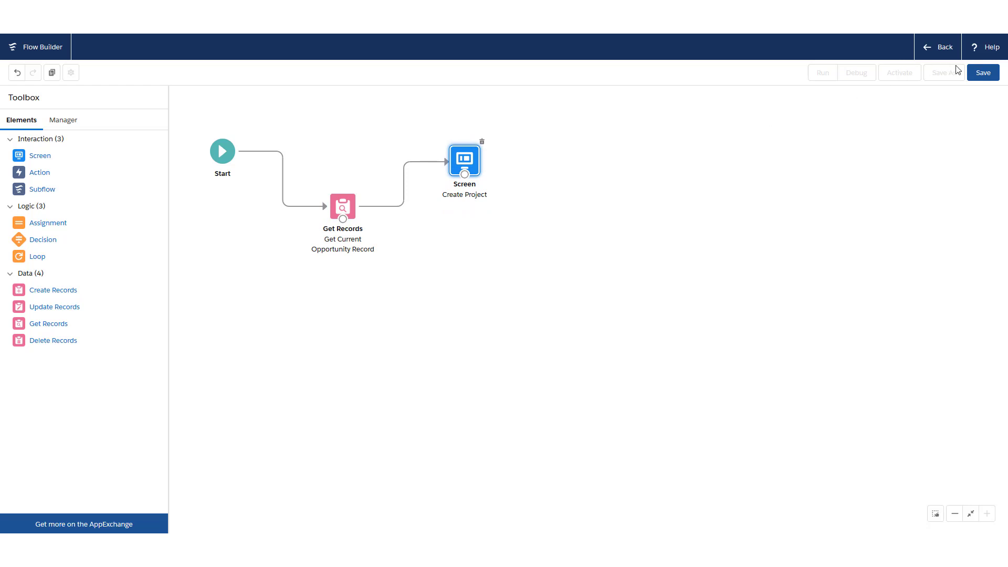
{"action": "left_click", "coordinate": [980, 74]}
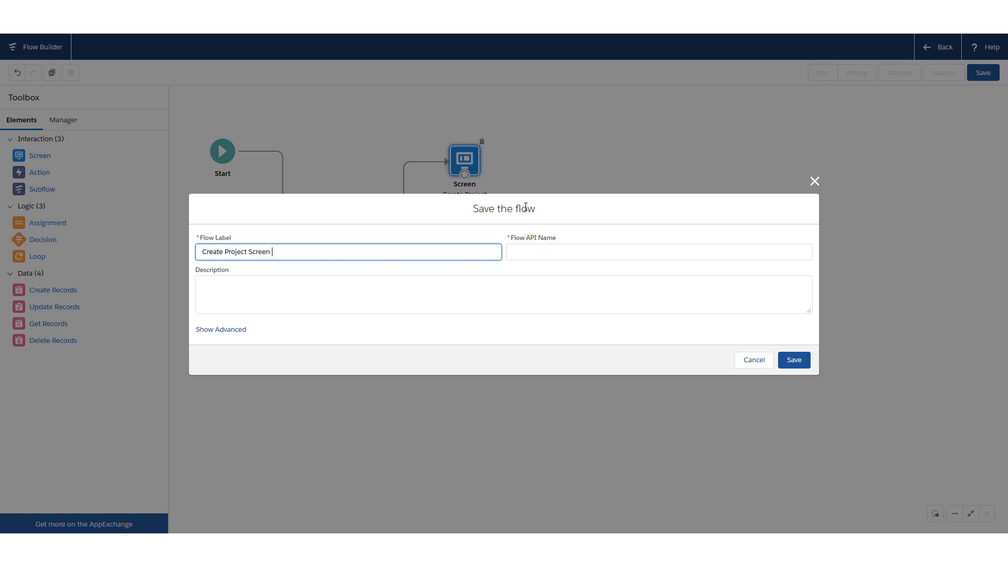
{"action": "key", "text": "Tab"}
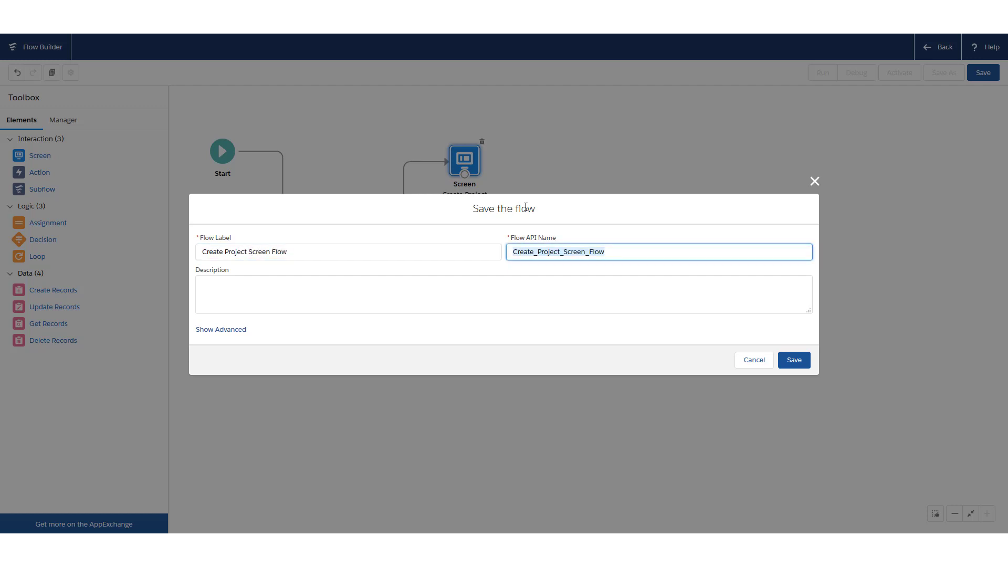
{"action": "left_click", "coordinate": [793, 362]}
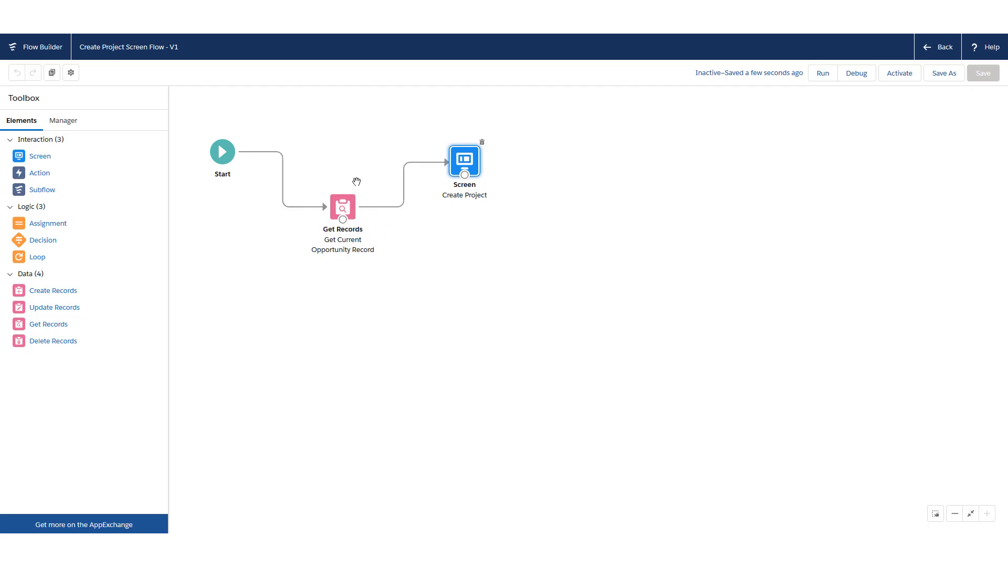
{"action": "mouse_move", "coordinate": [456, 163]}
{"action": "left_mouse_down"}
{"action": "mouse_move", "coordinate": [437, 165]}
{"action": "mouse_move", "coordinate": [455, 149]}
{"action": "mouse_move", "coordinate": [466, 156]}
{"action": "left_mouse_up"}
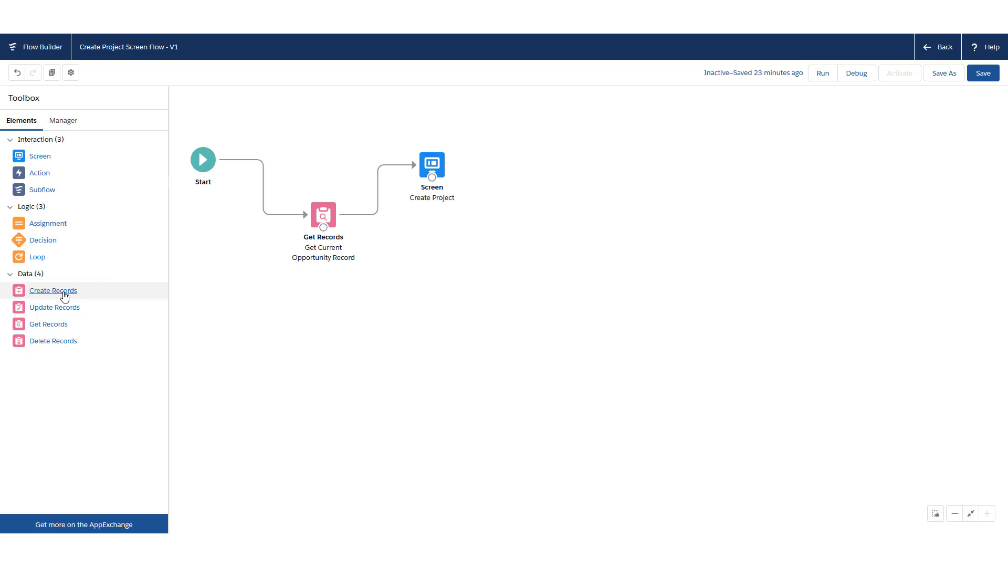
Add a Create Records element named Create Project Record using separate values, searching objects for 'projec'
{"action": "left_click_drag", "start_coordinate": [65, 296], "coordinate": [538, 177]}
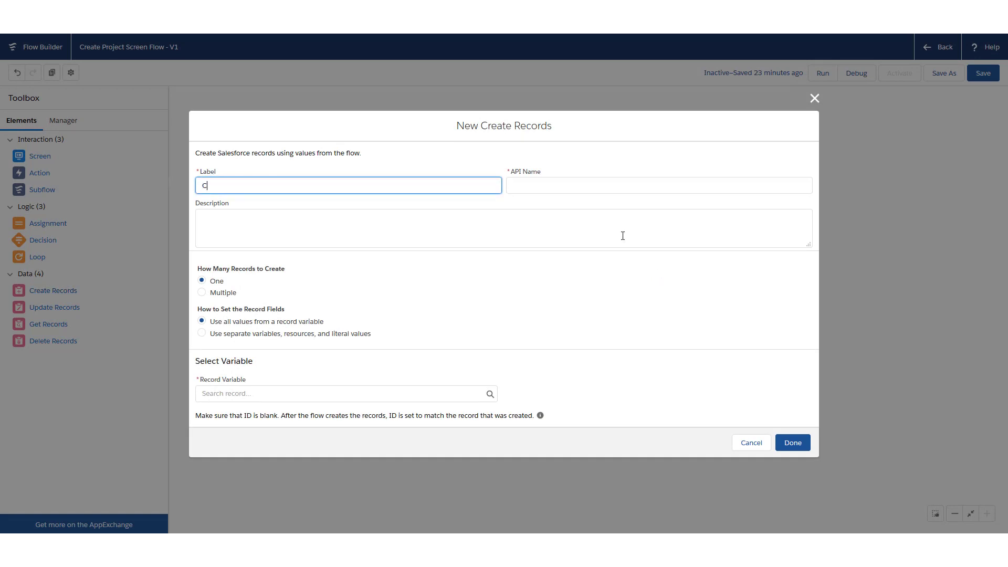
{"action": "type", "text": "Create Project Record"}
{"action": "key", "text": "Tab"}
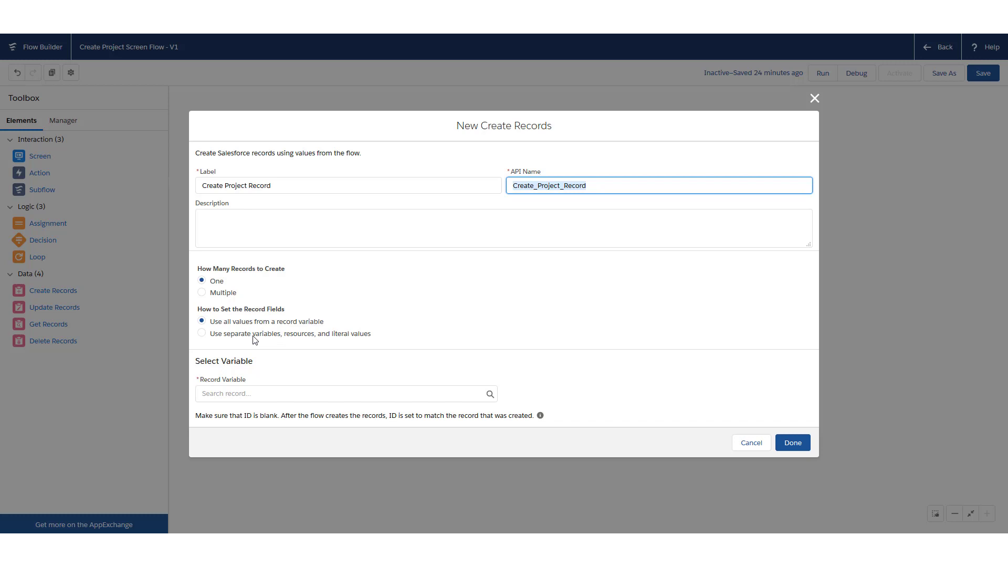
{"action": "left_click", "coordinate": [202, 333]}
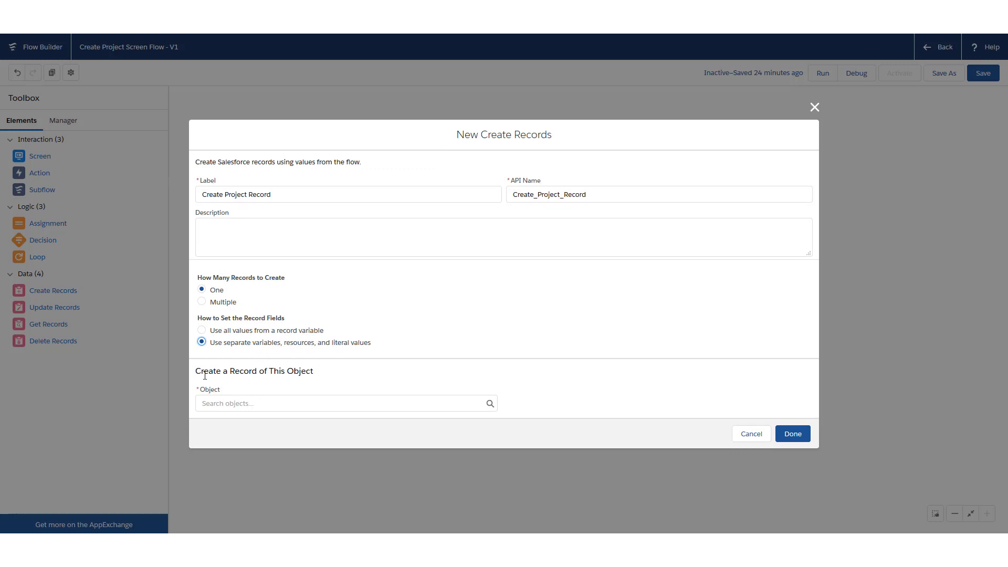
{"action": "left_click", "coordinate": [251, 404]}
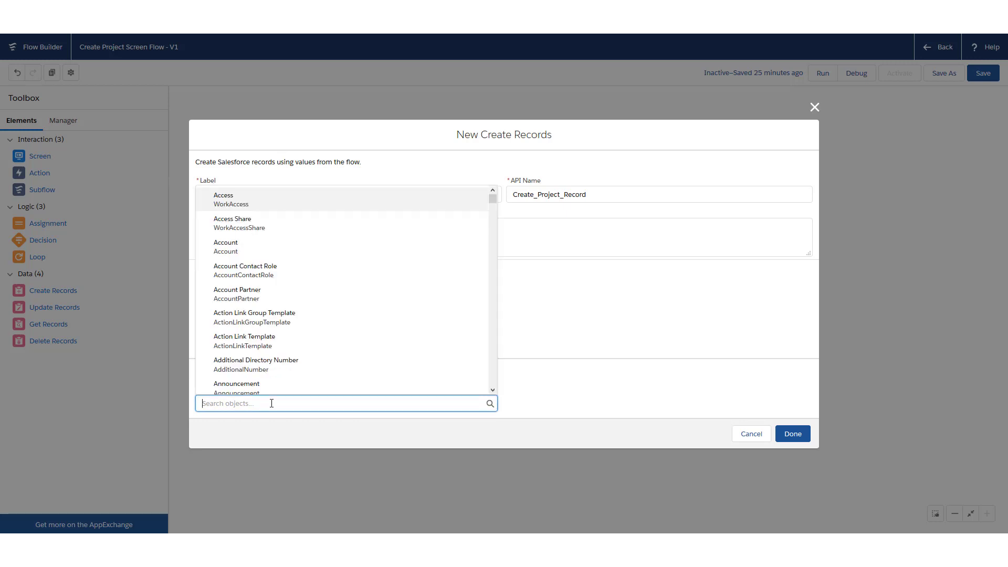
{"action": "type", "text": "proj"}
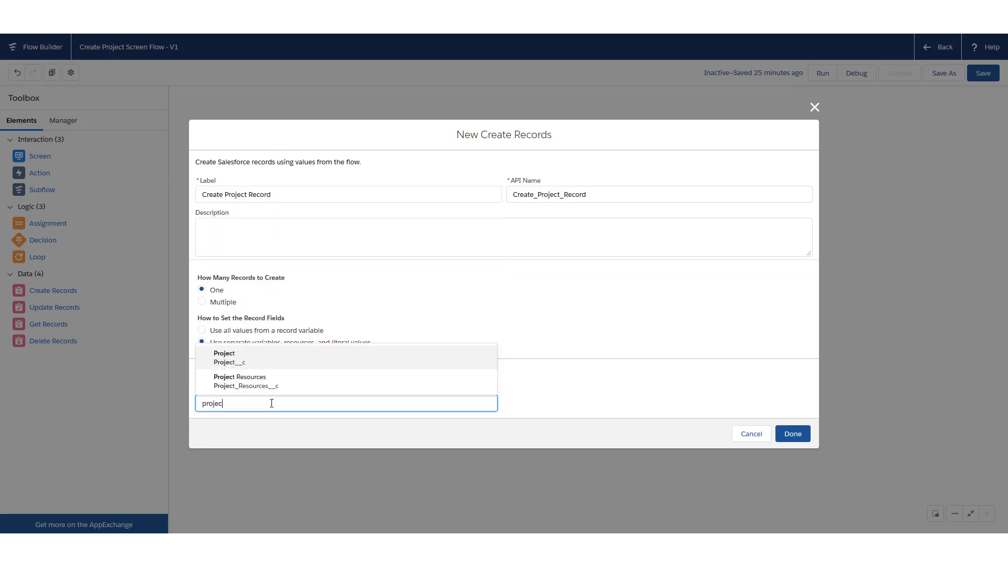
{"action": "type", "text": "ec"}
Choose the Project object and map Expected_Duration_Months__c to Expected_Length_Months
{"action": "left_click", "coordinate": [249, 355]}
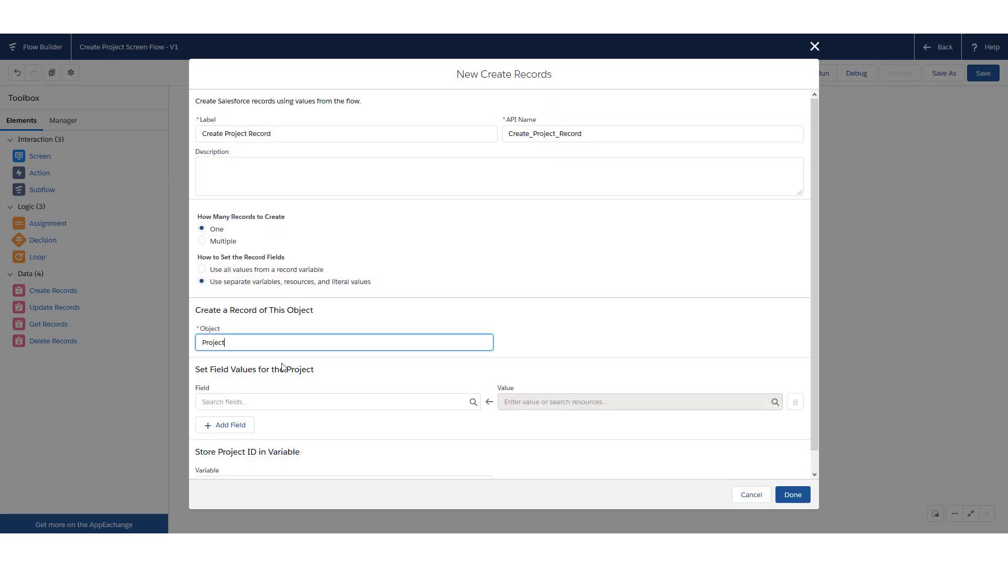
{"action": "scroll", "coordinate": [435, 313], "scroll_direction": "down", "scroll_amount": 1}
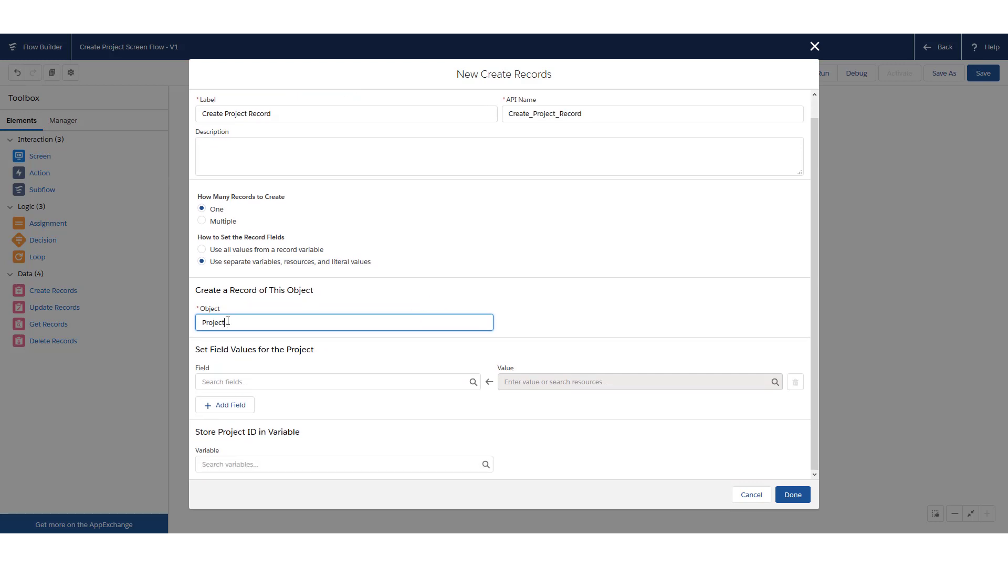
{"action": "left_click", "coordinate": [251, 381]}
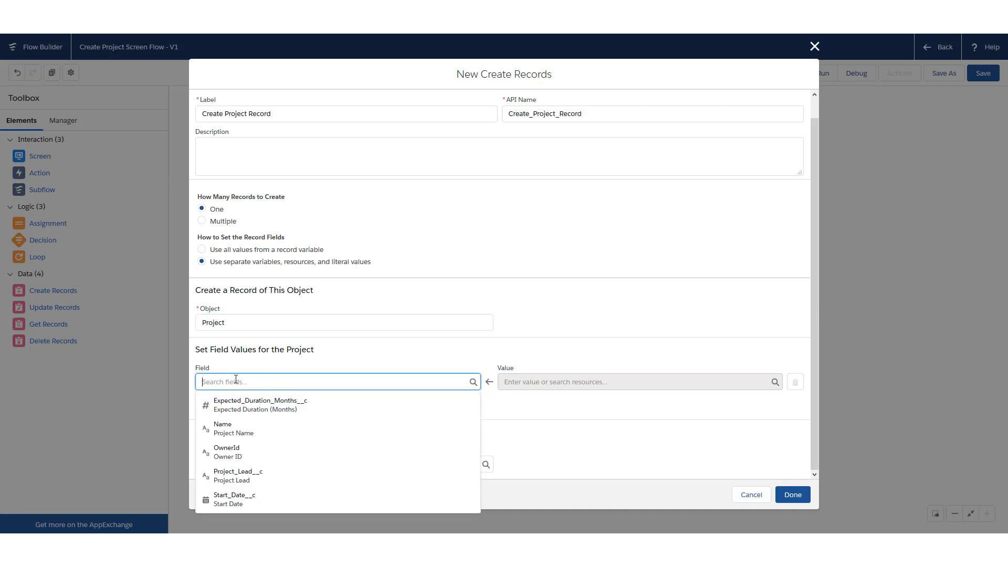
{"action": "left_click", "coordinate": [276, 412]}
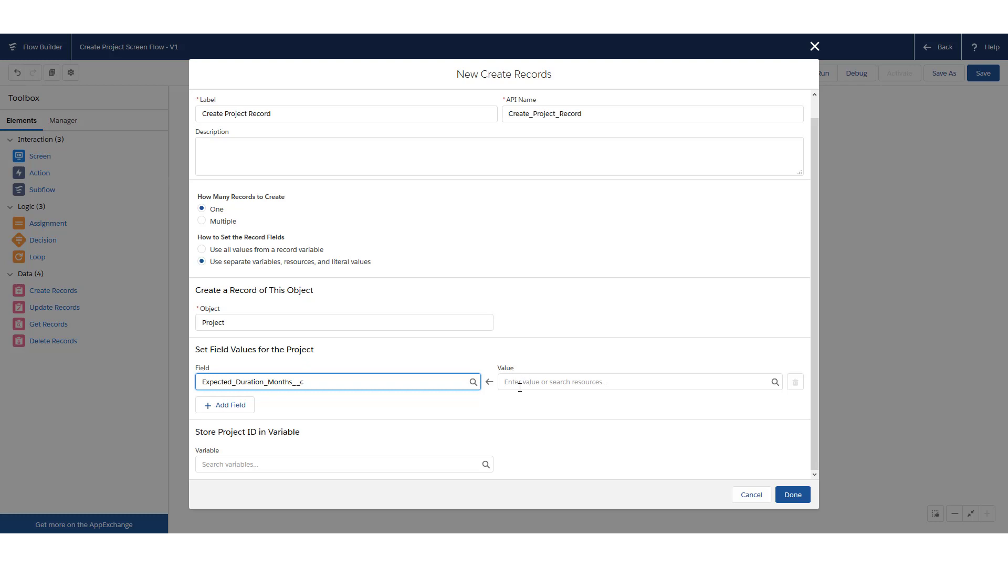
{"action": "left_click", "coordinate": [549, 382]}
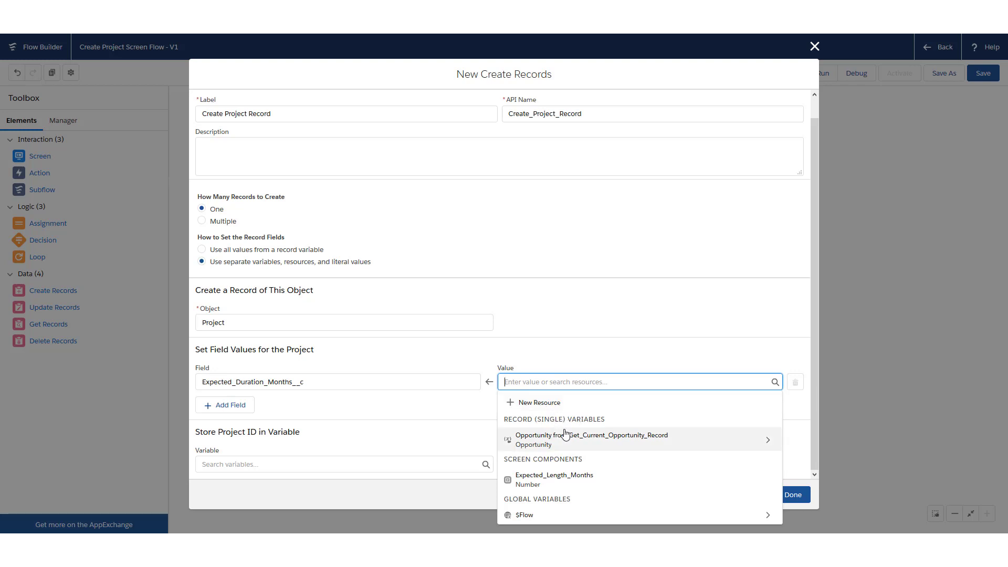
{"action": "left_click", "coordinate": [601, 480]}
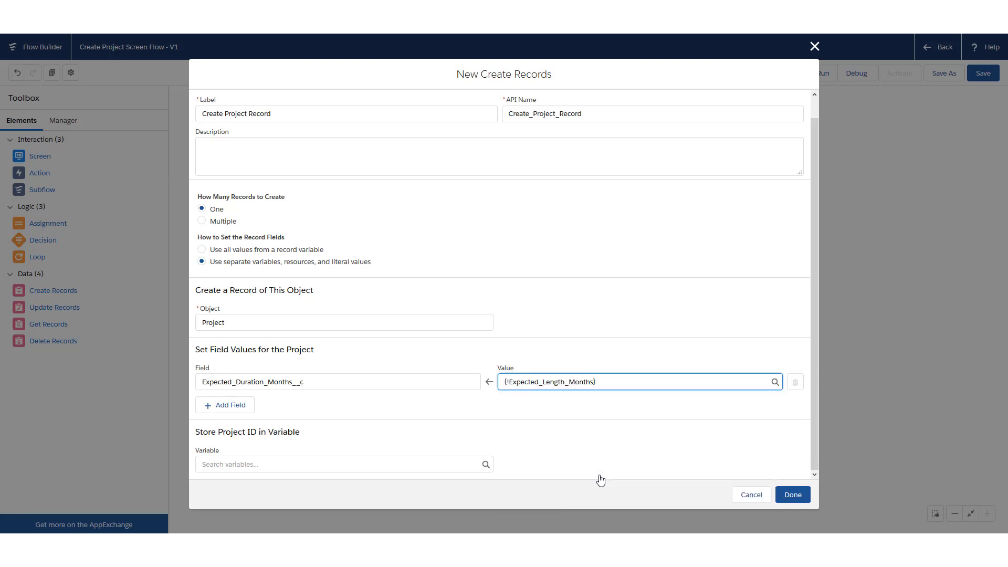
Map Start_Date__c to the Start_Date screen input
{"action": "left_click", "coordinate": [227, 409]}
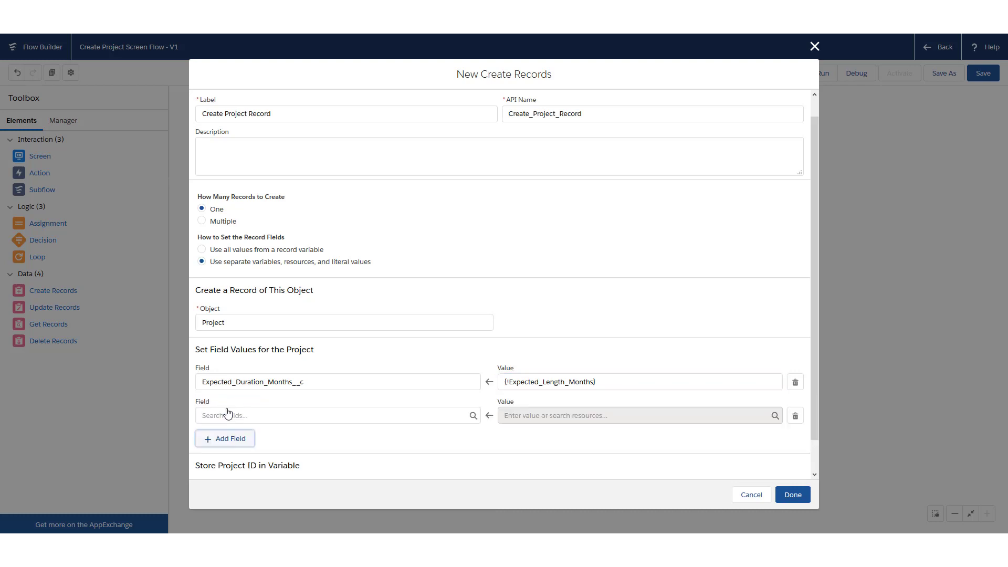
{"action": "left_click", "coordinate": [258, 413]}
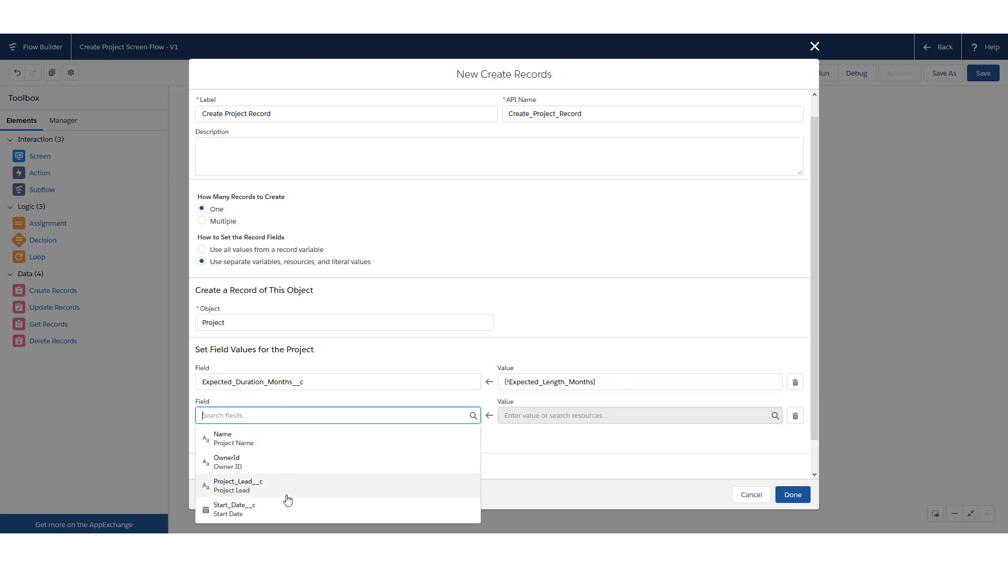
{"action": "left_click", "coordinate": [283, 508]}
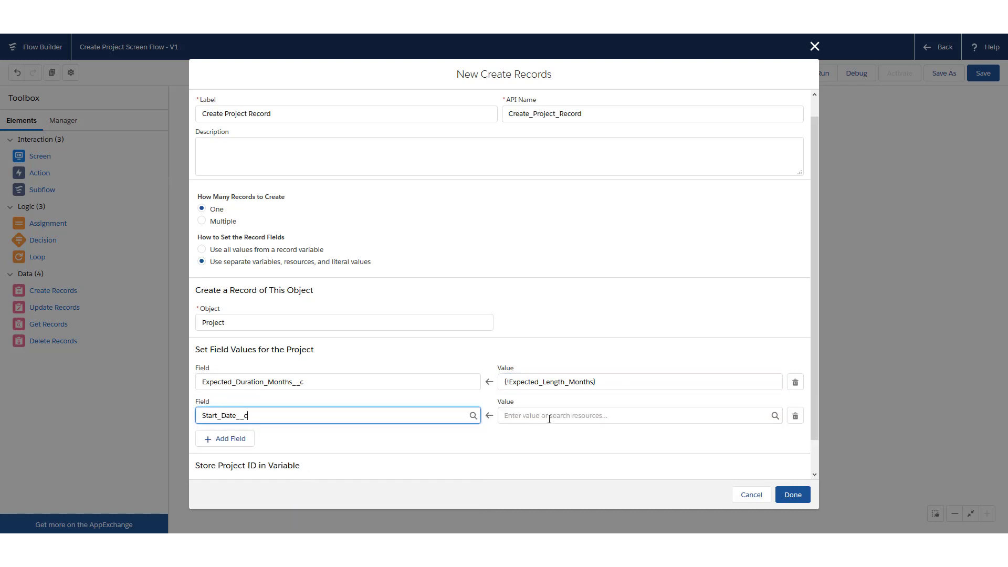
{"action": "left_click", "coordinate": [549, 416]}
{"action": "left_click", "coordinate": [545, 412]}
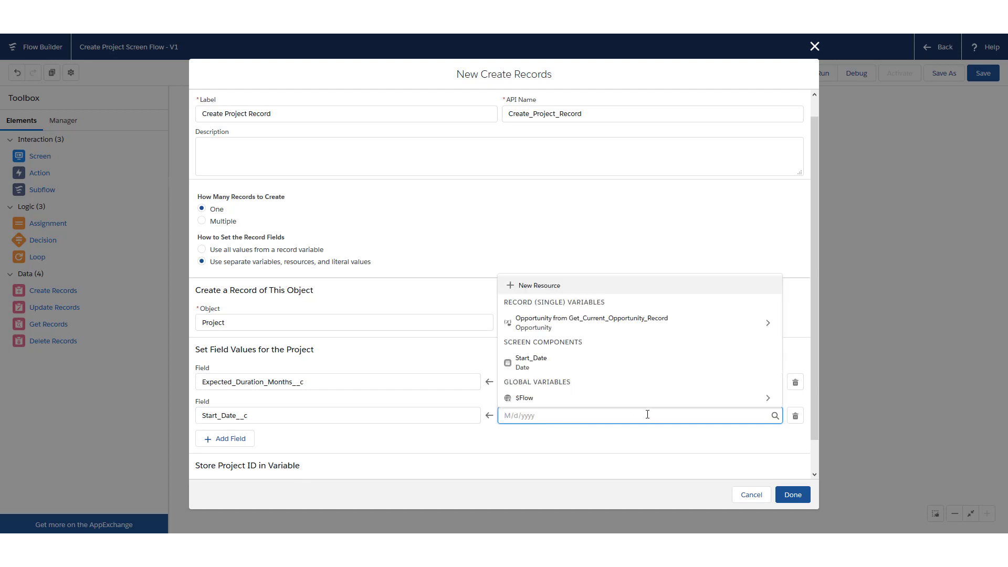
{"action": "left_click", "coordinate": [541, 359]}
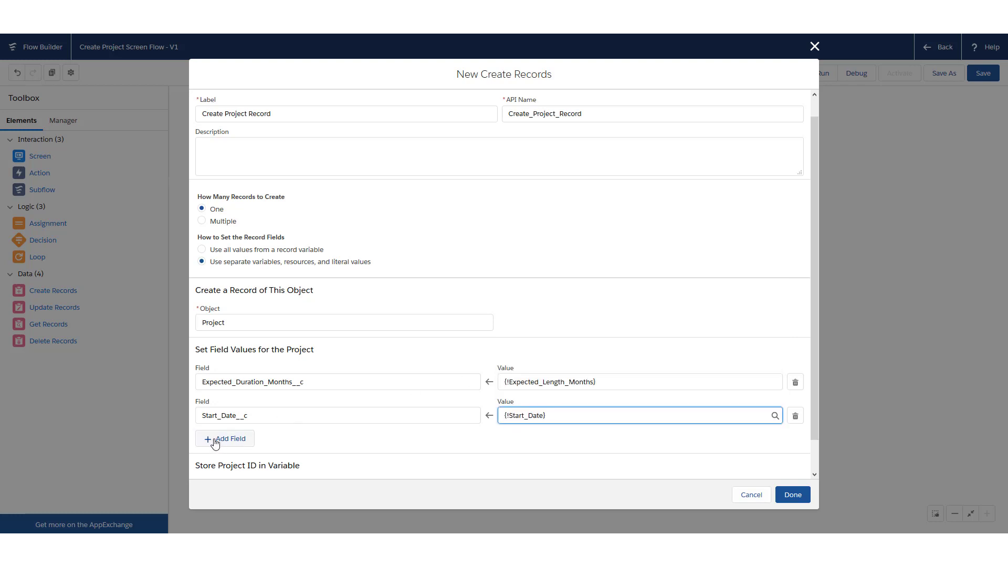
Map Project_Lead__c to Get_Current_Opportunity_Record.OwnerId
{"action": "left_click", "coordinate": [238, 441]}
{"action": "left_click", "coordinate": [259, 448]}
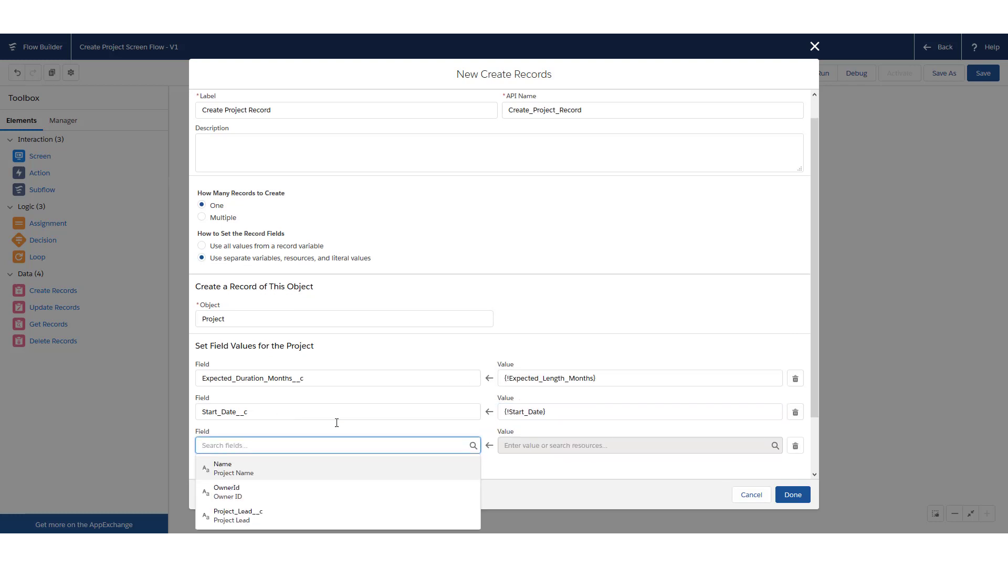
{"action": "scroll", "coordinate": [316, 435], "scroll_direction": "down", "scroll_amount": 1}
{"action": "left_click", "coordinate": [284, 454]}
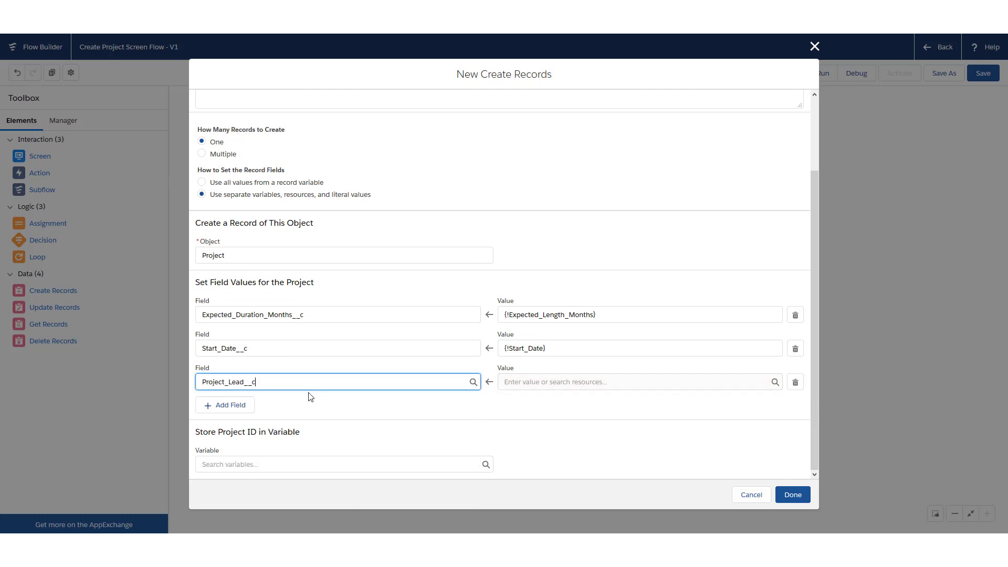
{"action": "left_click", "coordinate": [527, 382]}
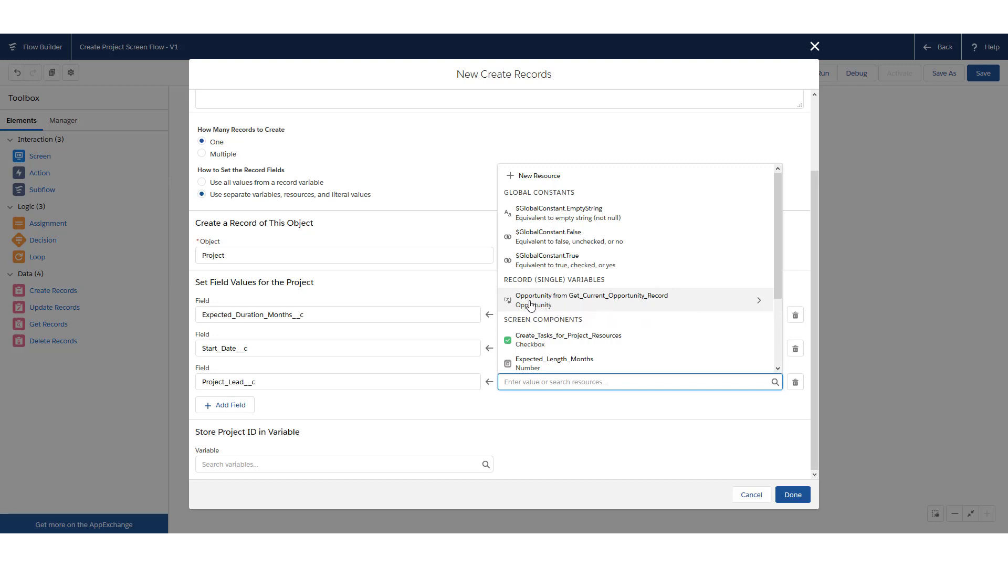
{"action": "left_click", "coordinate": [601, 304]}
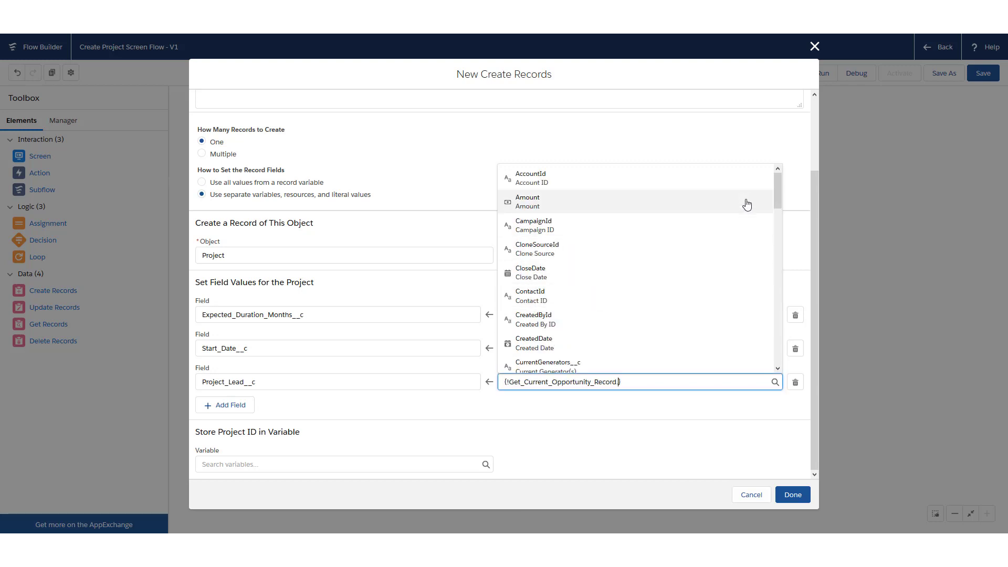
{"action": "left_click_drag", "start_coordinate": [777, 184], "coordinate": [778, 183]}
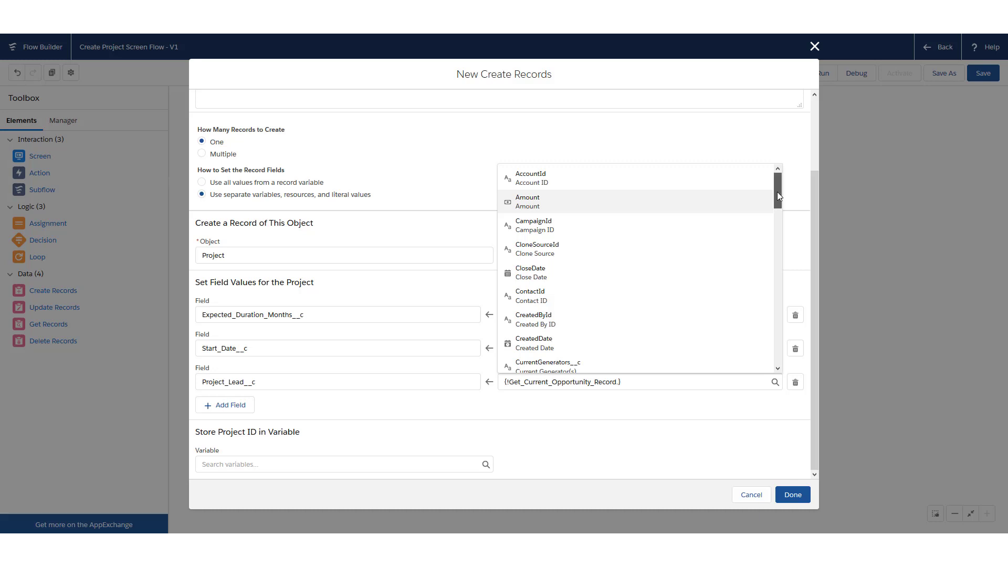
{"action": "left_click_drag", "start_coordinate": [777, 191], "coordinate": [776, 184]}
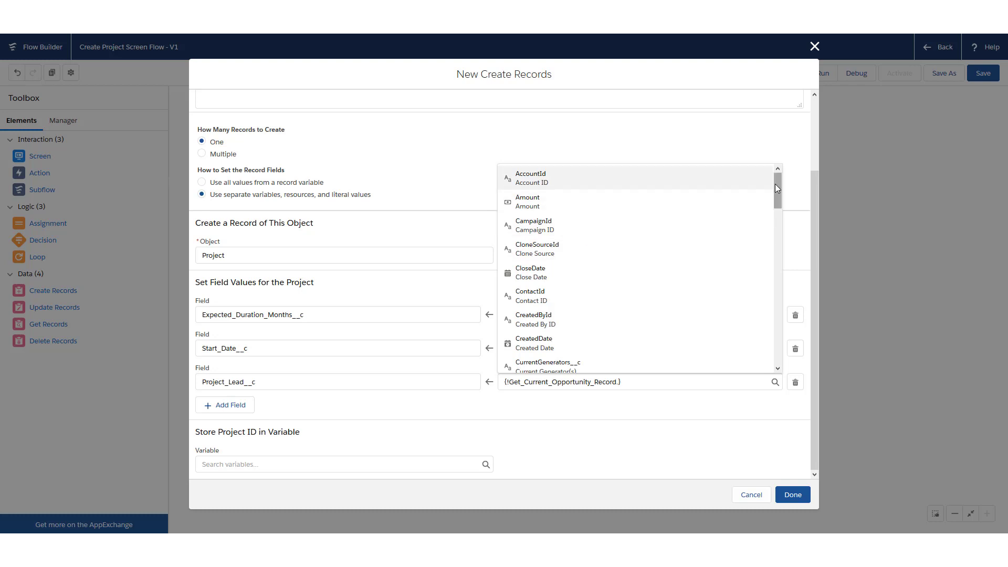
{"action": "mouse_move", "coordinate": [775, 184]}
{"action": "left_mouse_down"}
{"action": "mouse_move", "coordinate": [777, 198]}
{"action": "mouse_move", "coordinate": [775, 173]}
{"action": "left_mouse_up"}
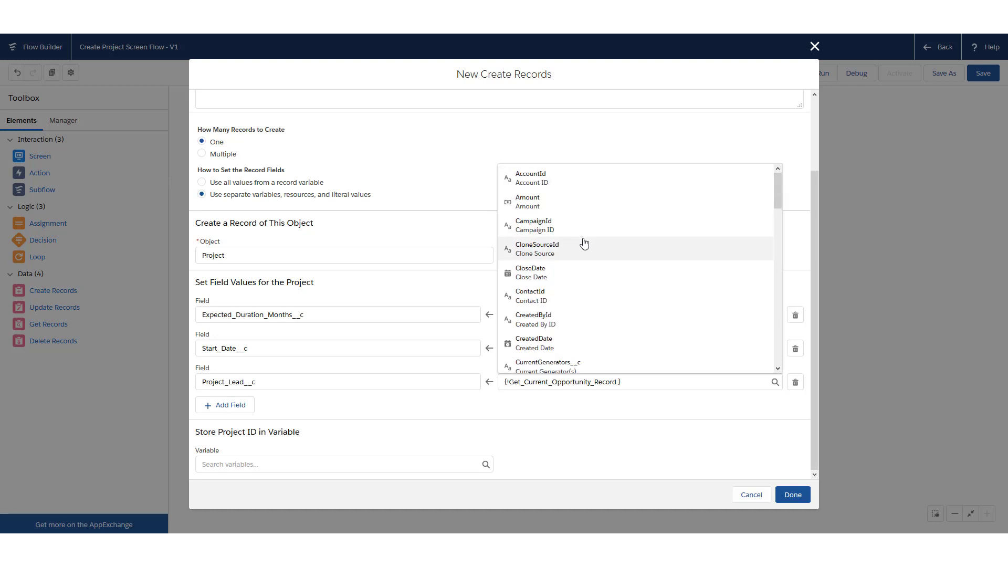
{"action": "left_click_drag", "start_coordinate": [777, 188], "coordinate": [764, 333]}
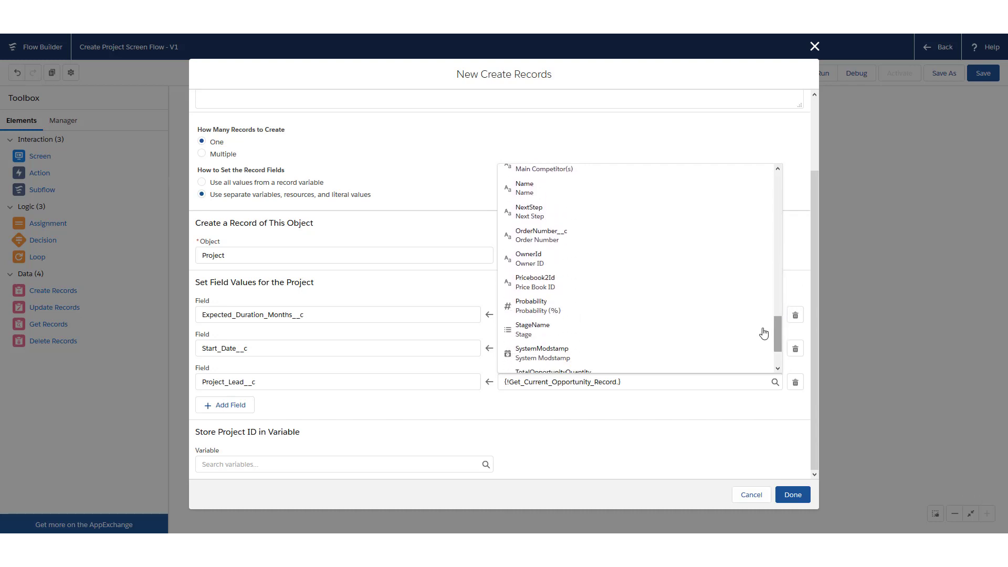
{"action": "left_click", "coordinate": [612, 262]}
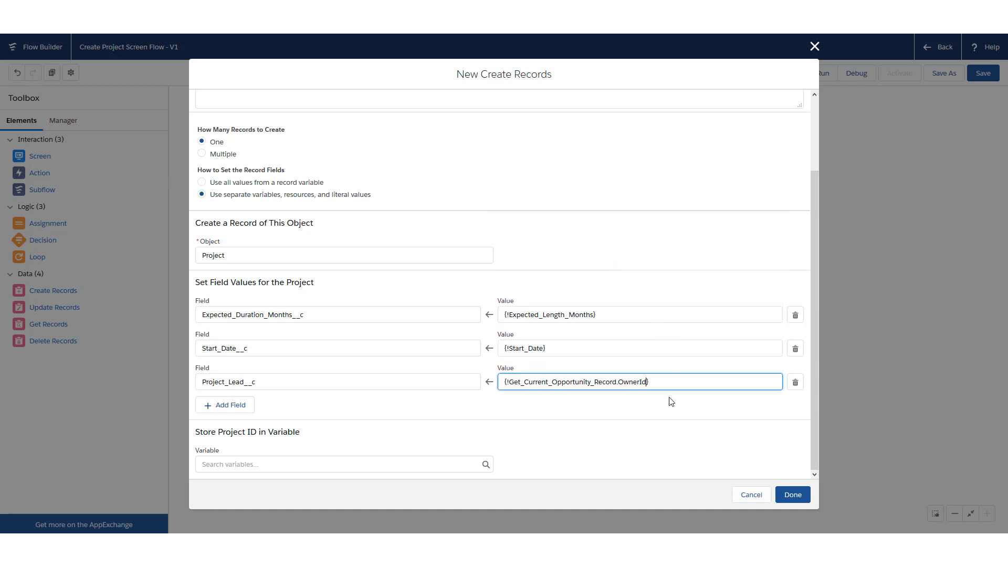
{"action": "left_click", "coordinate": [813, 316]}
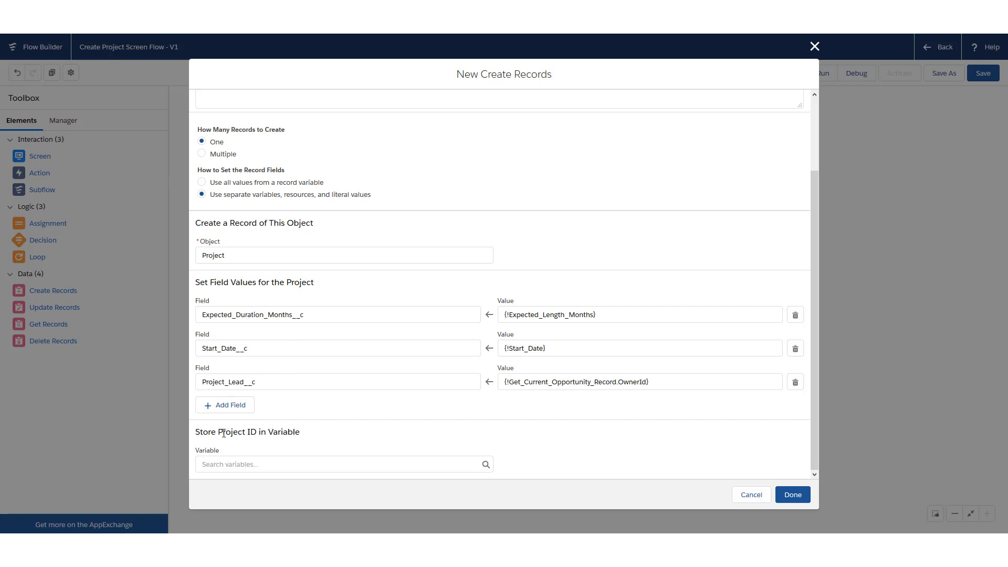
Store the Project ID in a new Text variable ProjectId and finish the Create Records element
{"action": "left_click_drag", "start_coordinate": [218, 433], "coordinate": [249, 432]}
{"action": "left_click", "coordinate": [254, 431]}
{"action": "left_click", "coordinate": [229, 465]}
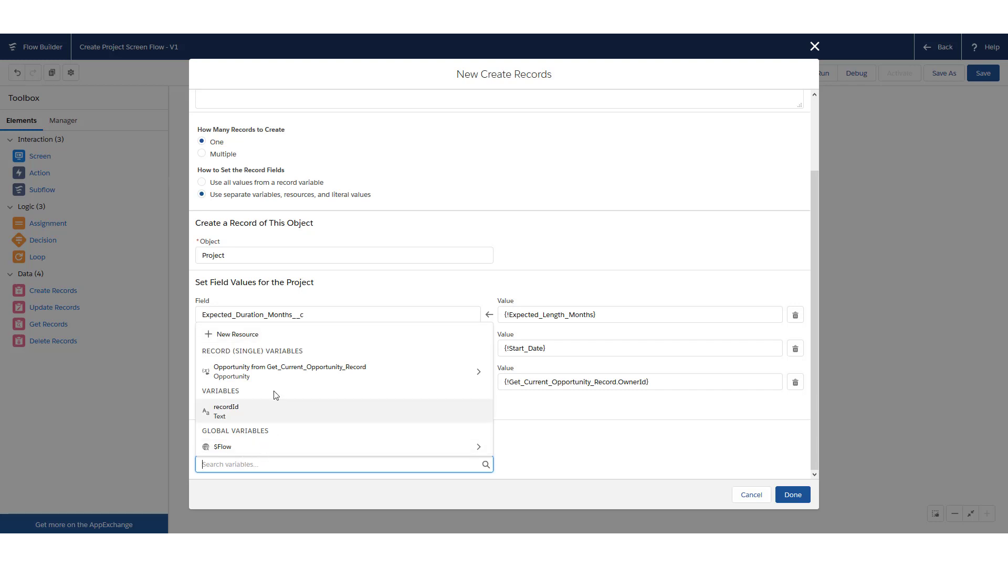
{"action": "left_click", "coordinate": [279, 336]}
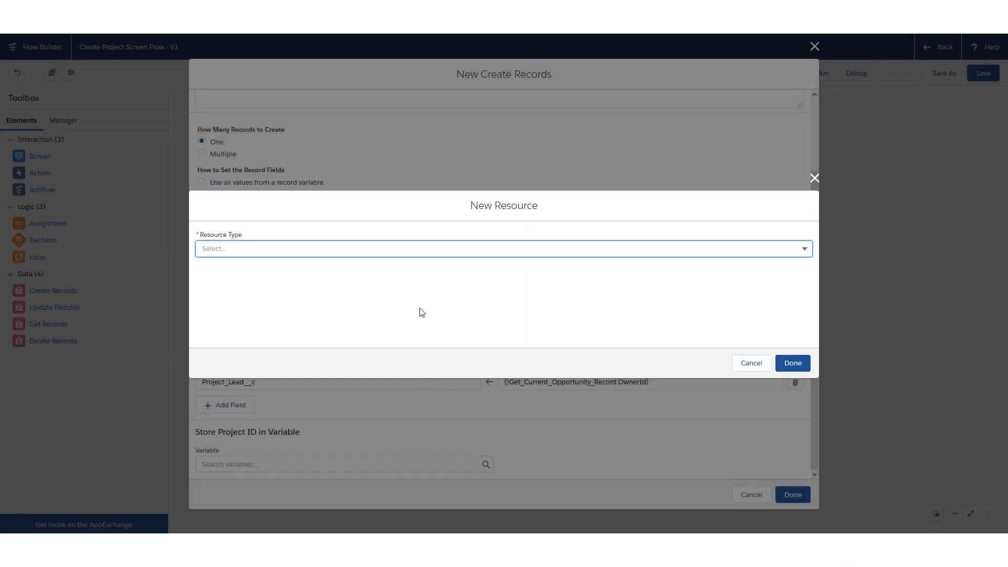
{"action": "left_click", "coordinate": [307, 248]}
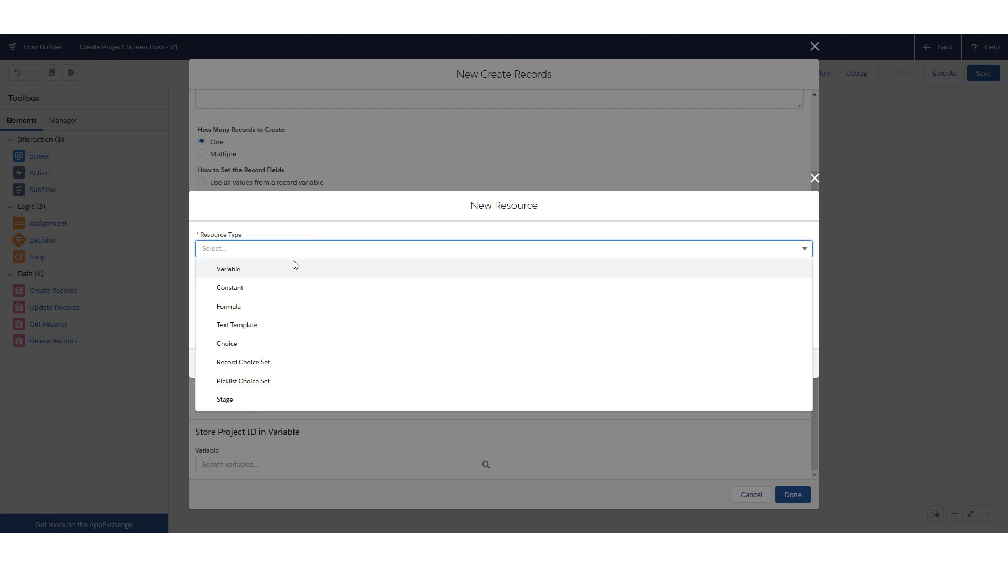
{"action": "left_click", "coordinate": [263, 270]}
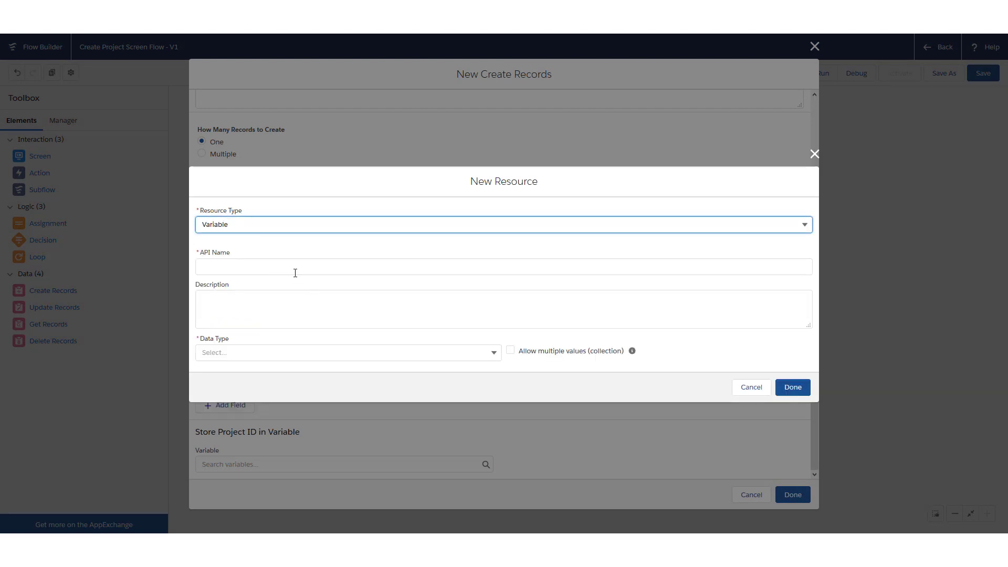
{"action": "type", "text": "ProjectId"}
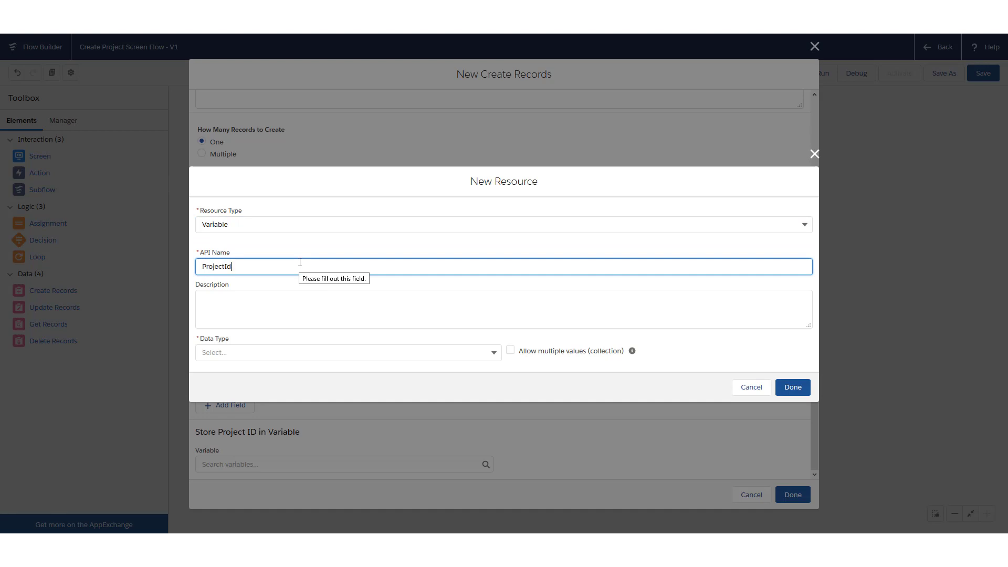
{"action": "left_click", "coordinate": [292, 349]}
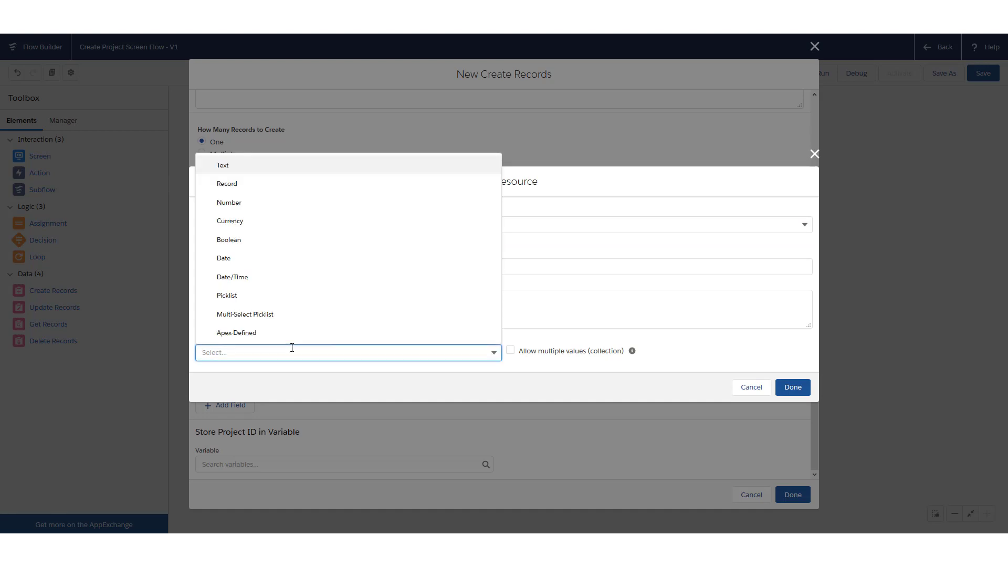
{"action": "left_click", "coordinate": [241, 167]}
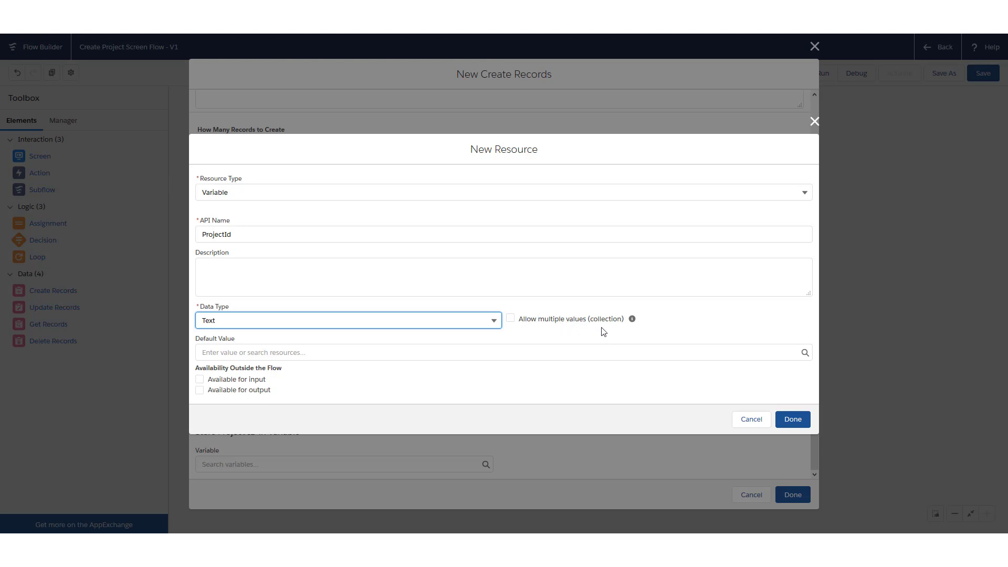
{"action": "left_click", "coordinate": [805, 417]}
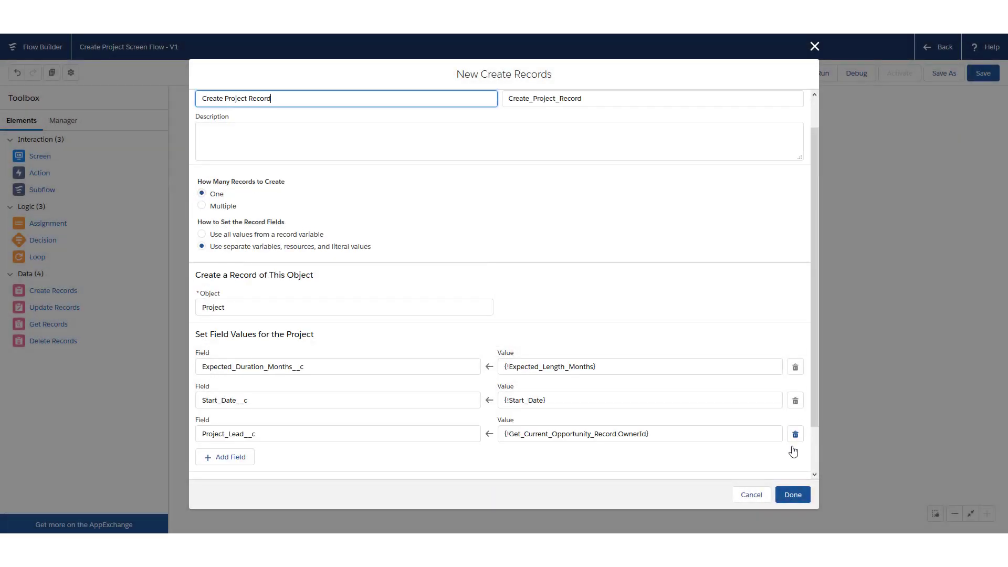
{"action": "left_click", "coordinate": [794, 495]}
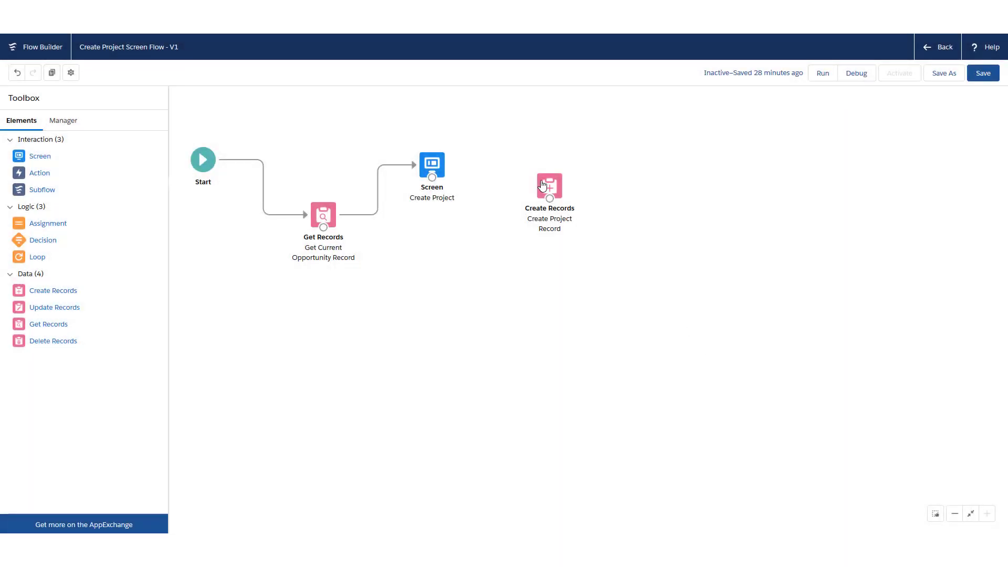
Connect the Create Project screen to Create Project Record, then save and activate the flow
{"action": "mouse_move", "coordinate": [542, 188]}
{"action": "left_mouse_down"}
{"action": "mouse_move", "coordinate": [542, 204]}
{"action": "mouse_move", "coordinate": [513, 229]}
{"action": "mouse_move", "coordinate": [462, 234]}
{"action": "mouse_move", "coordinate": [552, 247]}
{"action": "left_mouse_up"}
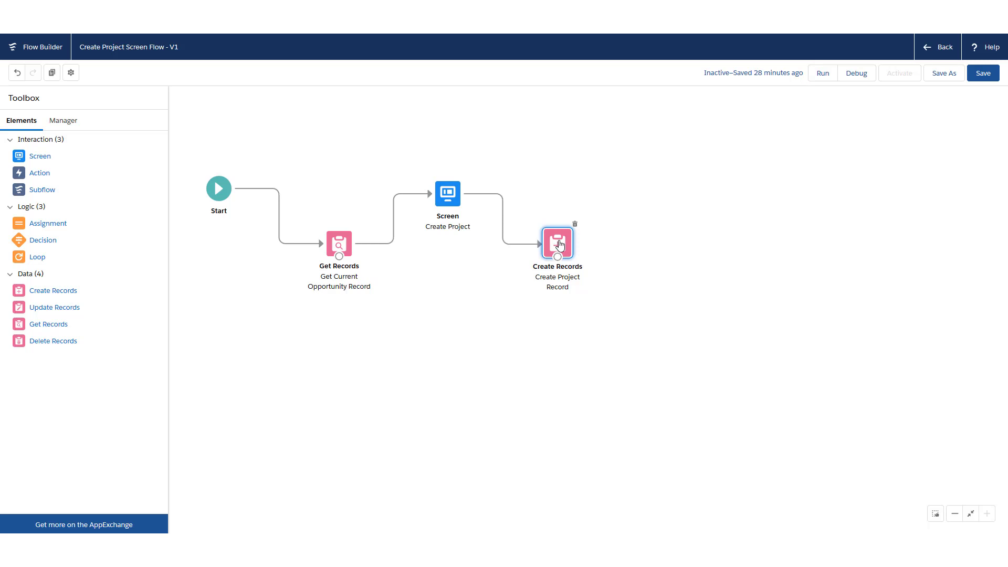
{"action": "left_click_drag", "start_coordinate": [554, 242], "coordinate": [549, 239]}
{"action": "left_click_drag", "start_coordinate": [630, 252], "coordinate": [630, 258]}
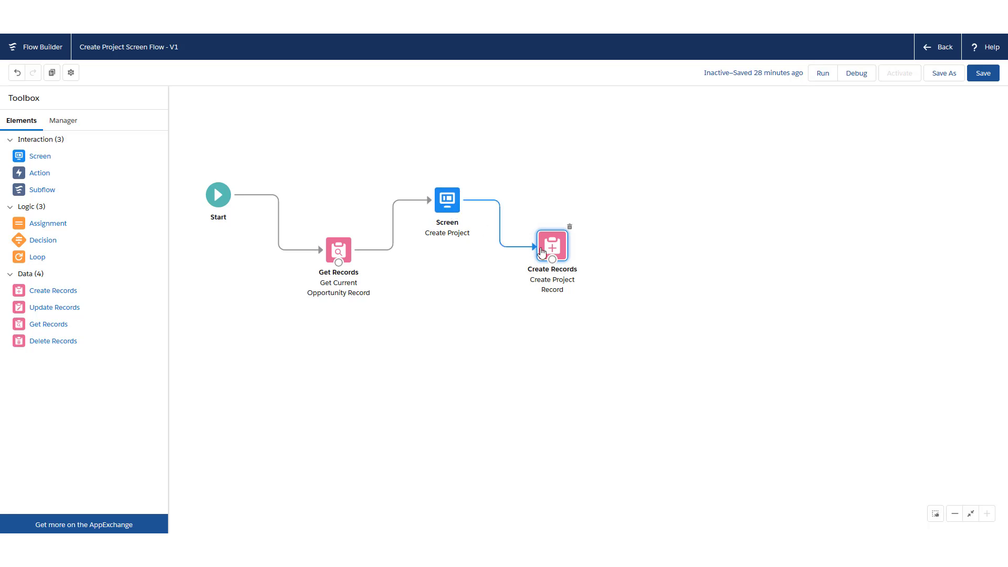
{"action": "left_click_drag", "start_coordinate": [553, 250], "coordinate": [583, 256]}
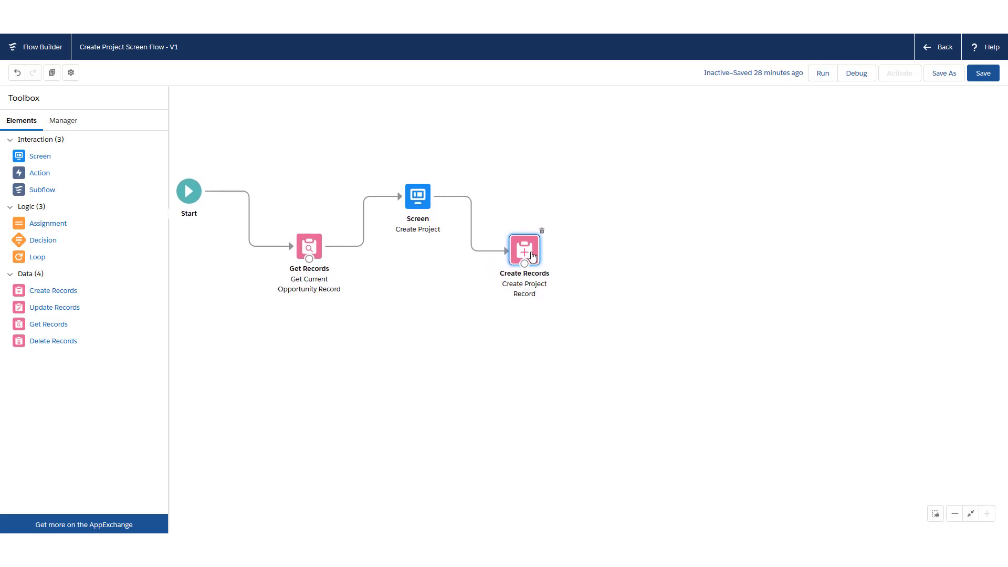
{"action": "left_click_drag", "start_coordinate": [622, 264], "coordinate": [640, 271]}
{"action": "key", "text": "ctrl+s"}
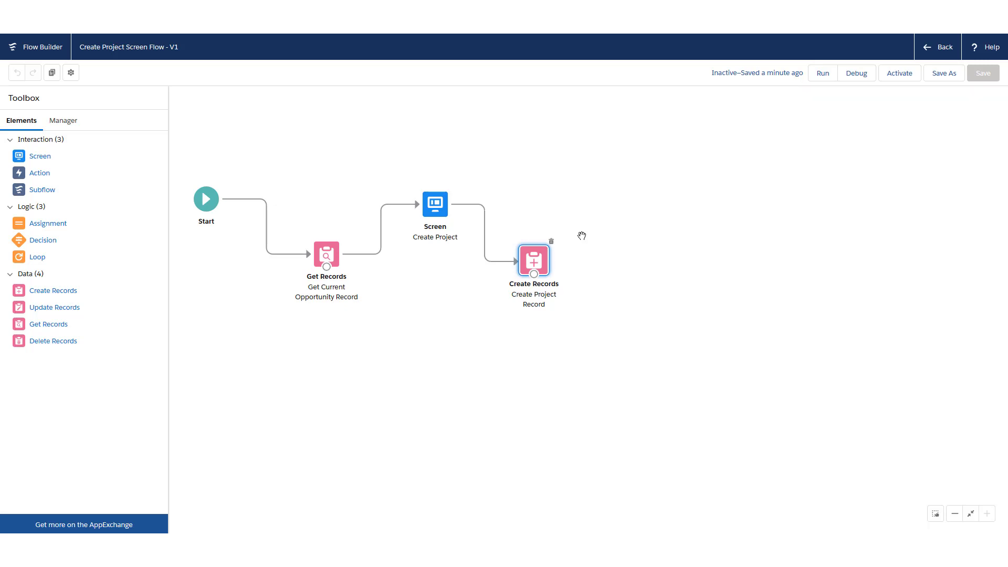
{"action": "left_click", "coordinate": [902, 77]}
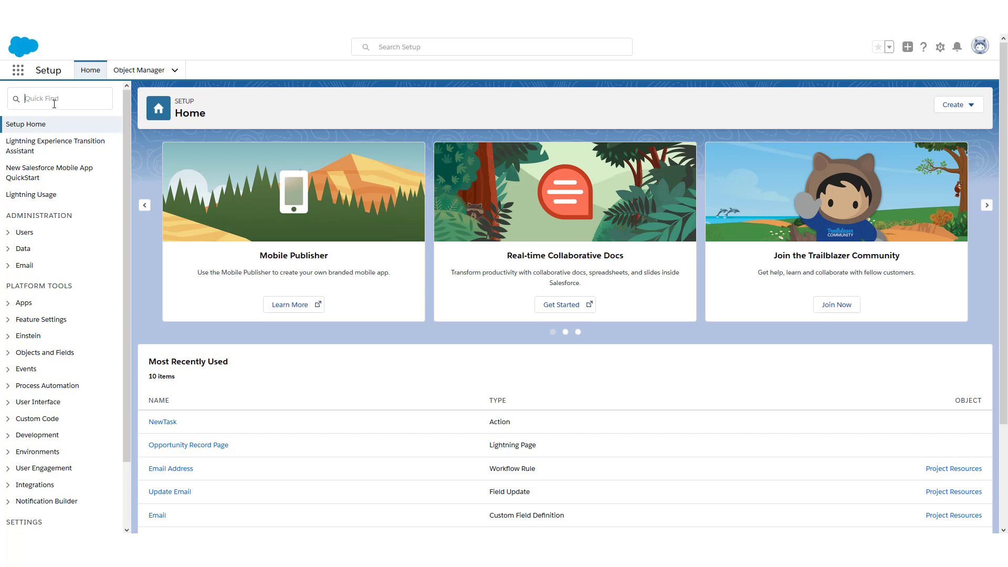
Through Object Manager, open Opportunity's Opportunity Record Page for editing in Lightning App Builder
{"action": "left_click", "coordinate": [55, 104]}
{"action": "type", "text": "object manager"}
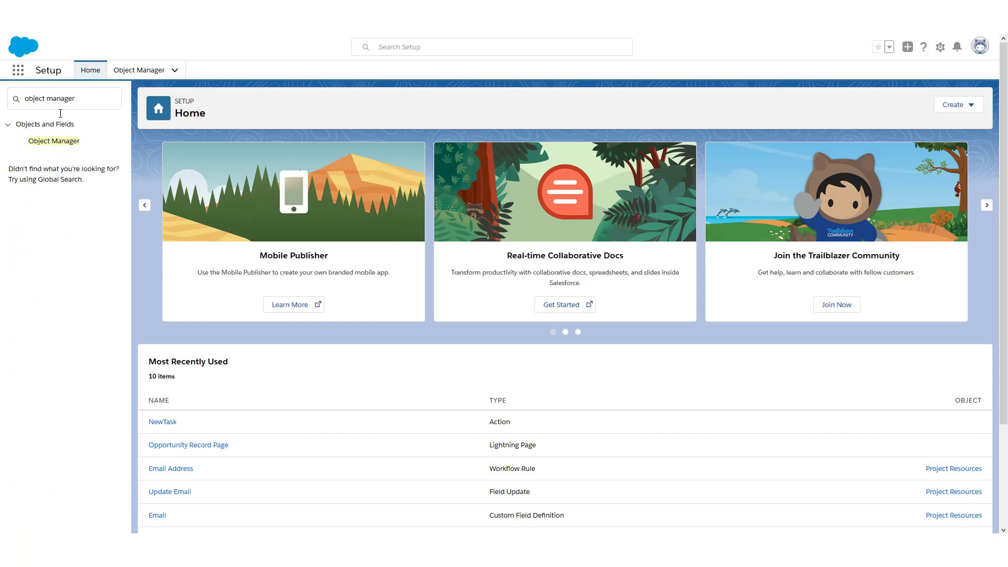
{"action": "left_click", "coordinate": [55, 141]}
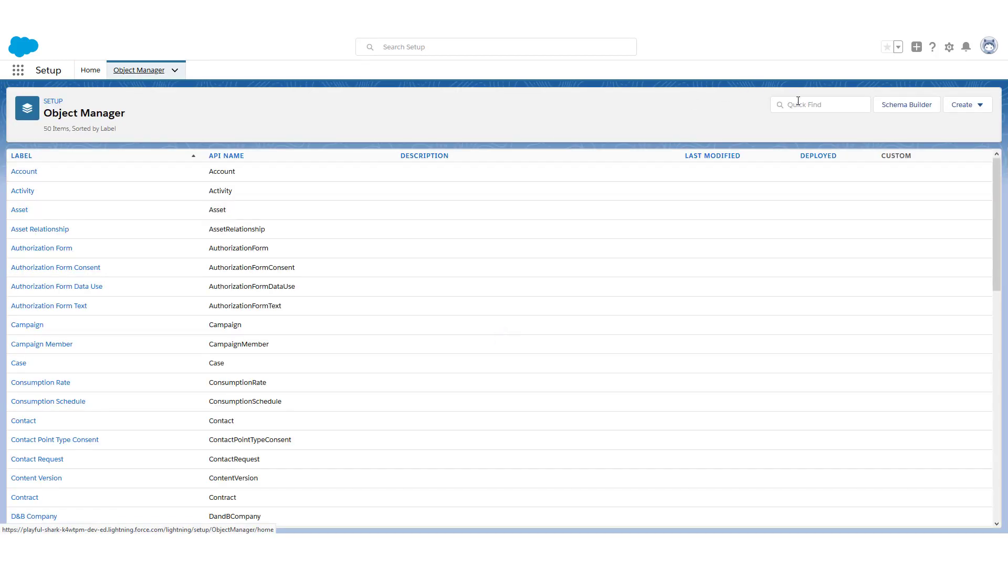
{"action": "left_click", "coordinate": [800, 104]}
{"action": "type", "text": "opportunity"}
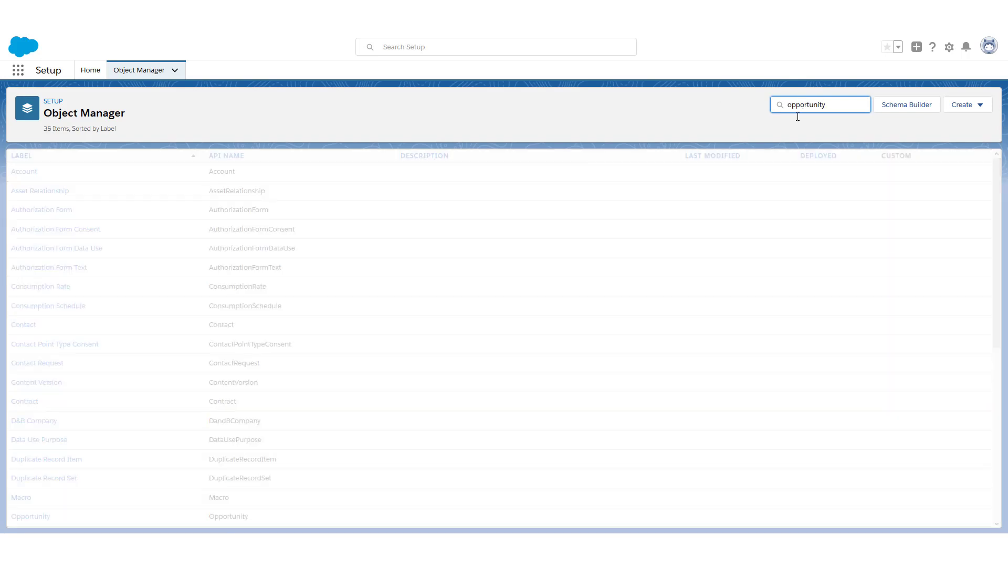
{"action": "left_click", "coordinate": [39, 174]}
{"action": "left_click", "coordinate": [39, 173]}
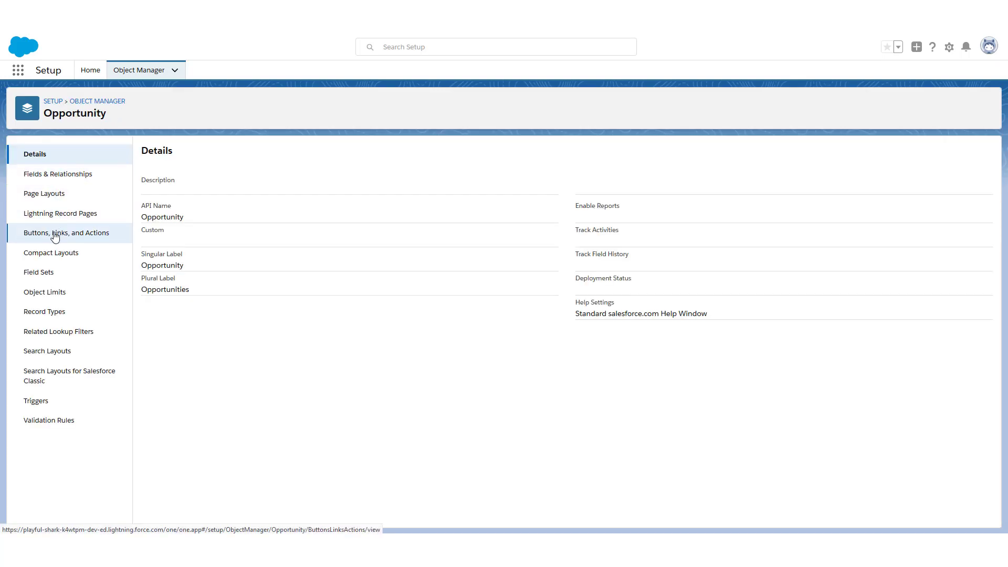
{"action": "left_click", "coordinate": [56, 214]}
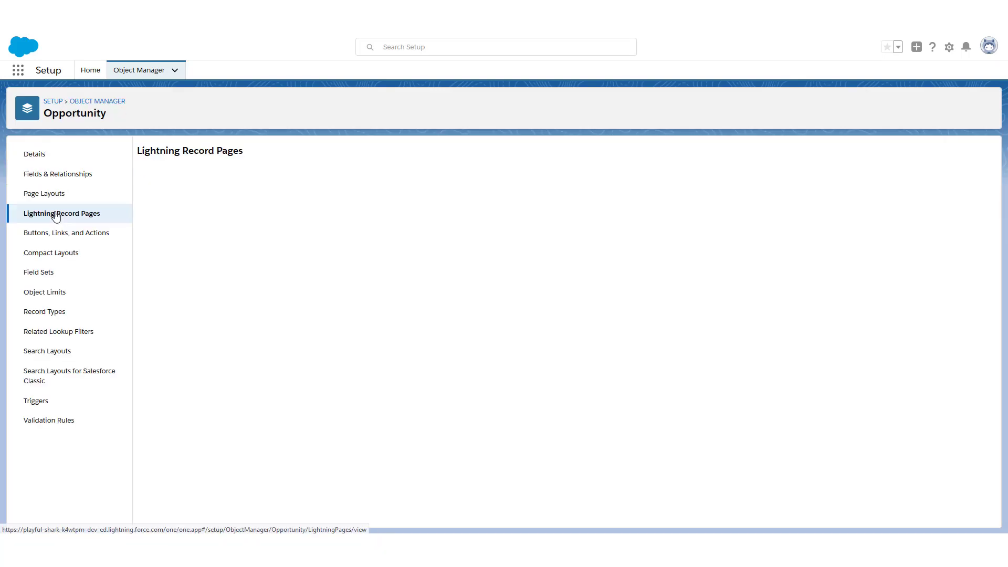
{"action": "left_click", "coordinate": [196, 198]}
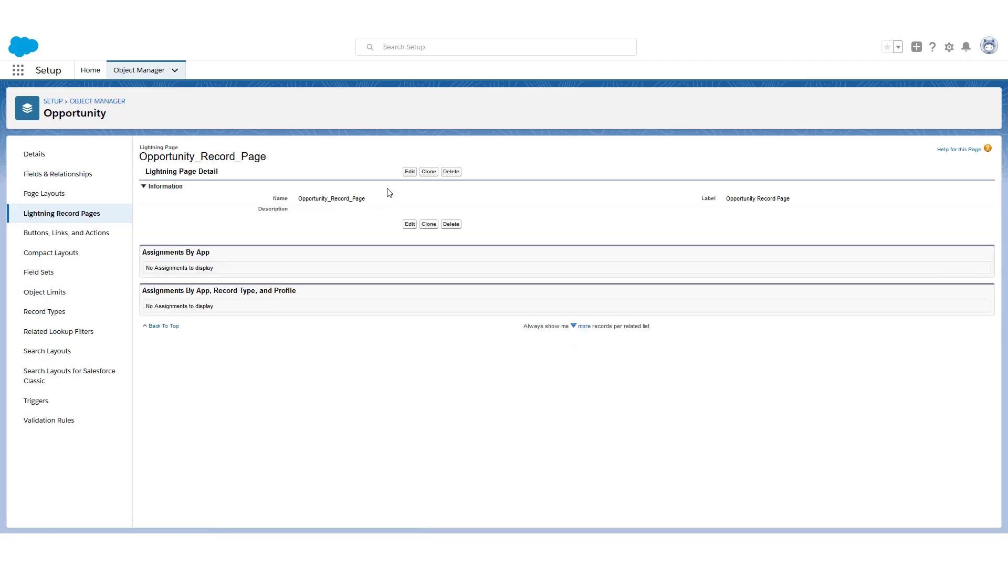
{"action": "left_click", "coordinate": [409, 173]}
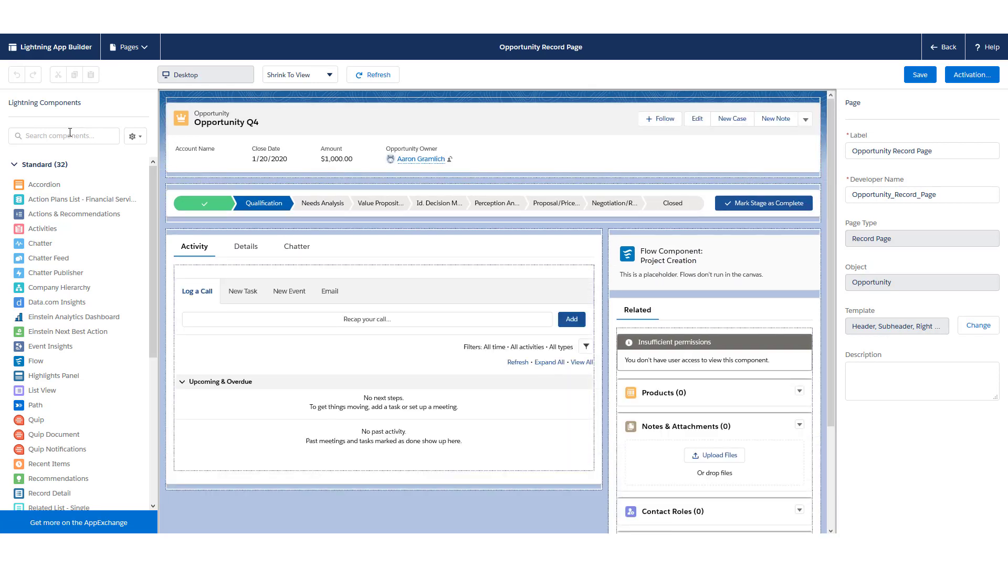
Place a Flow component running Create Project Screen Flow above the Activity tabs and save
{"action": "scroll", "coordinate": [88, 224], "scroll_direction": "down", "scroll_amount": 2}
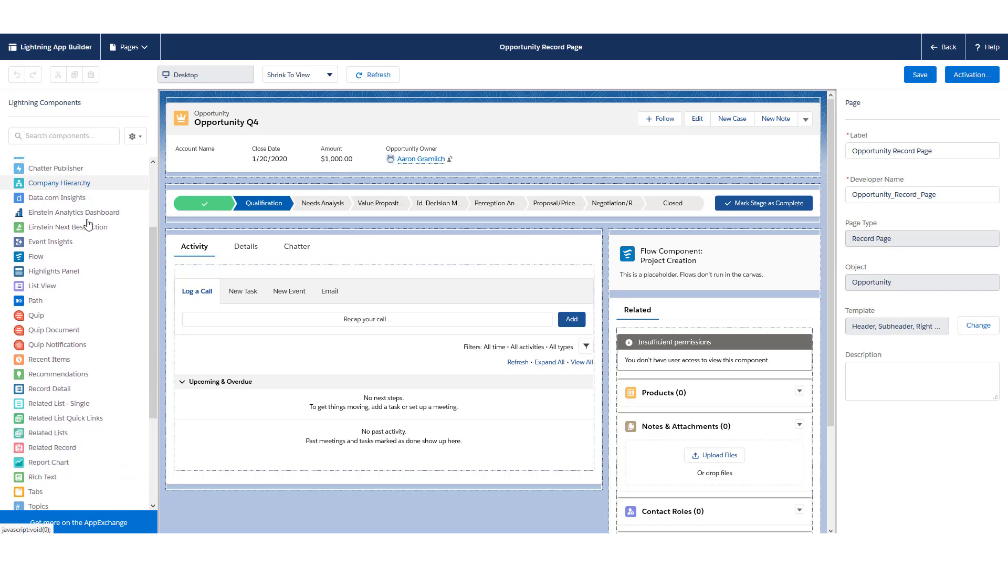
{"action": "scroll", "coordinate": [88, 224], "scroll_direction": "down", "scroll_amount": 1}
{"action": "scroll", "coordinate": [56, 225], "scroll_direction": "up", "scroll_amount": 1}
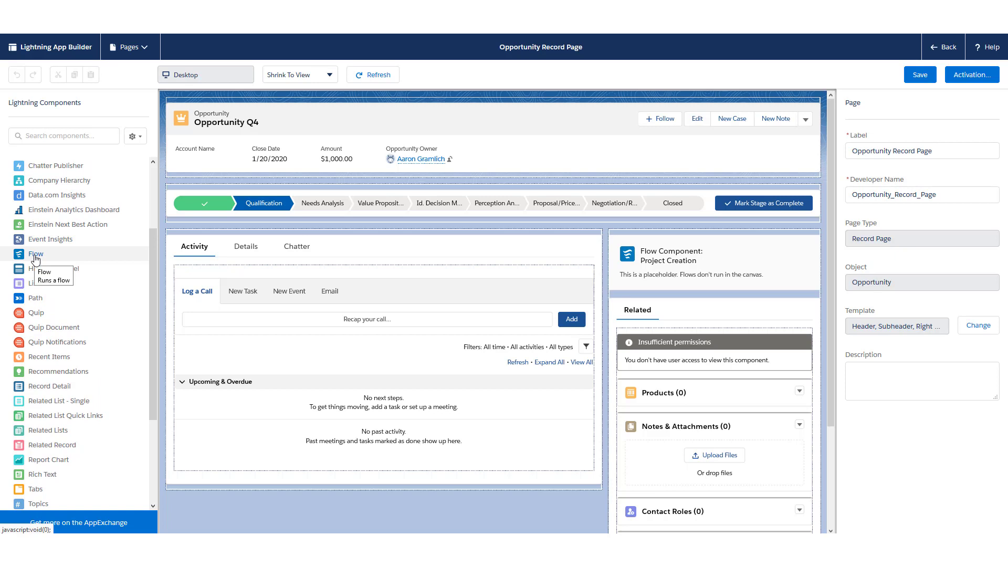
{"action": "left_click_drag", "start_coordinate": [35, 259], "coordinate": [283, 242]}
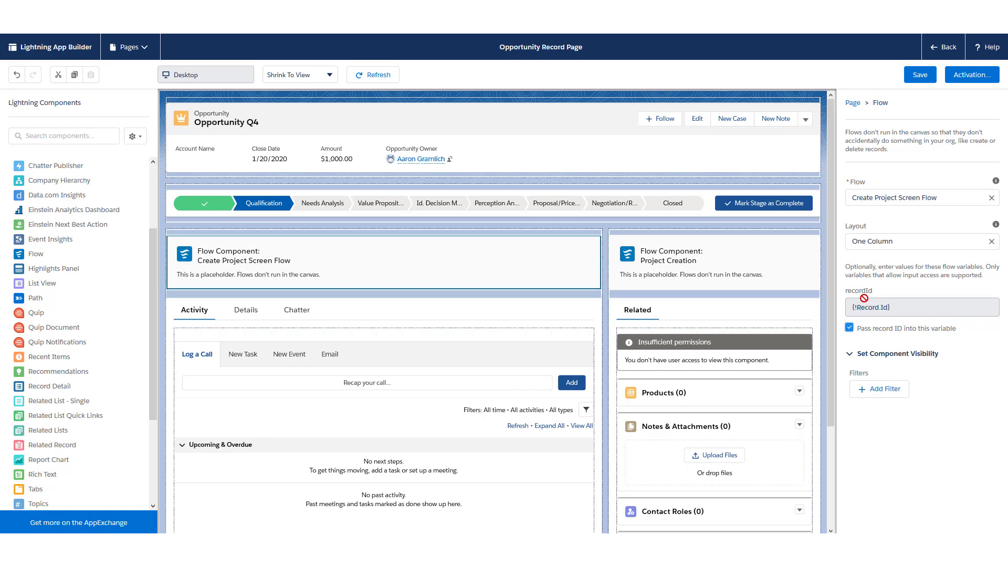
{"action": "left_click", "coordinate": [912, 84]}
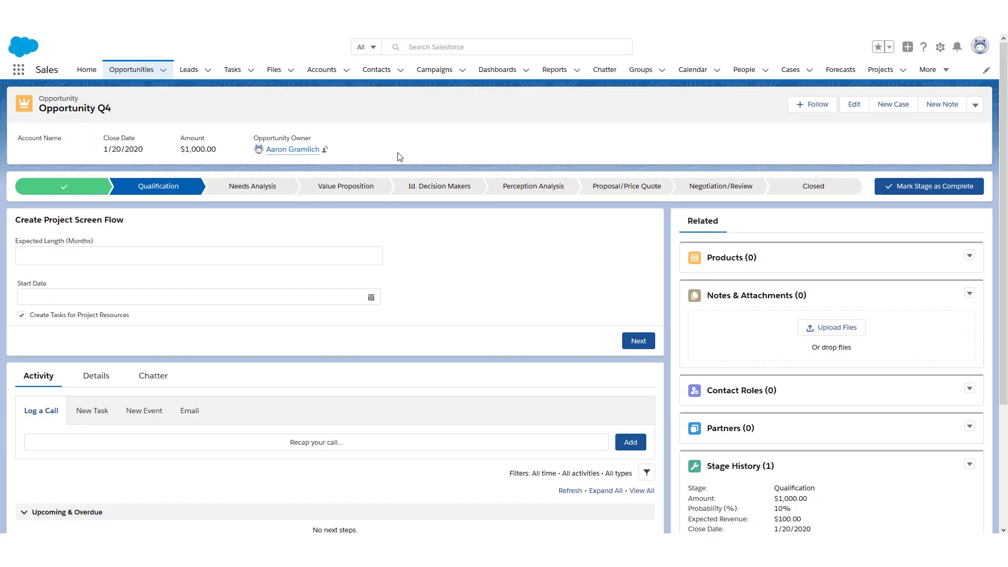
Submit the flow with Expected Length 12 and Start Date Jan 20, 2020, then view Projects
{"action": "left_click", "coordinate": [53, 252]}
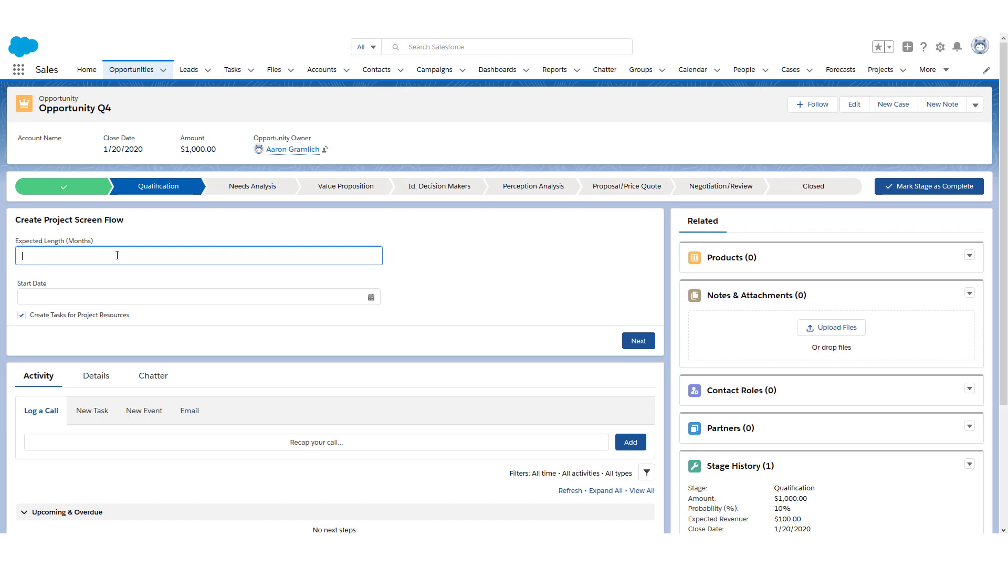
{"action": "type", "text": "12"}
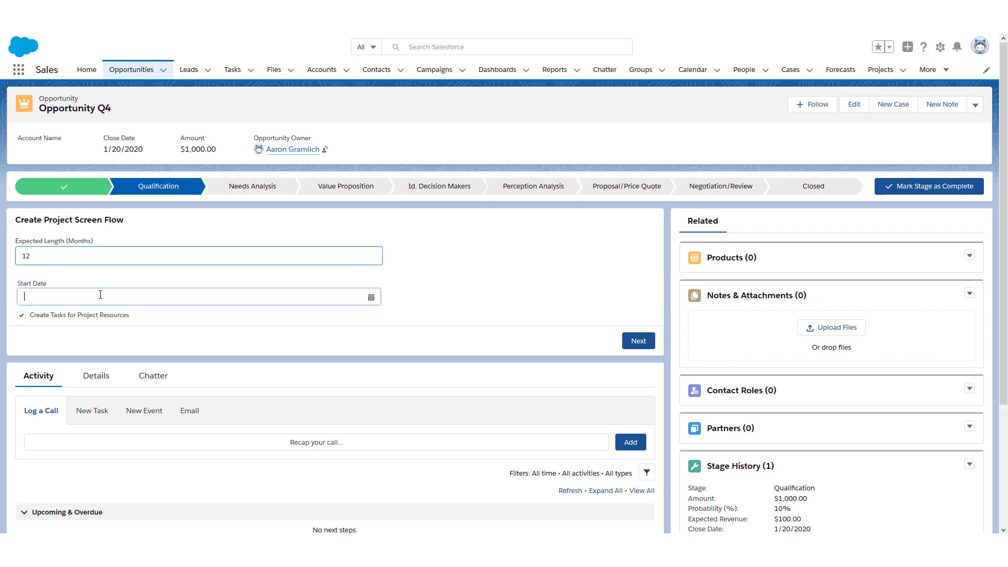
{"action": "left_click", "coordinate": [107, 297]}
{"action": "left_click", "coordinate": [264, 418]}
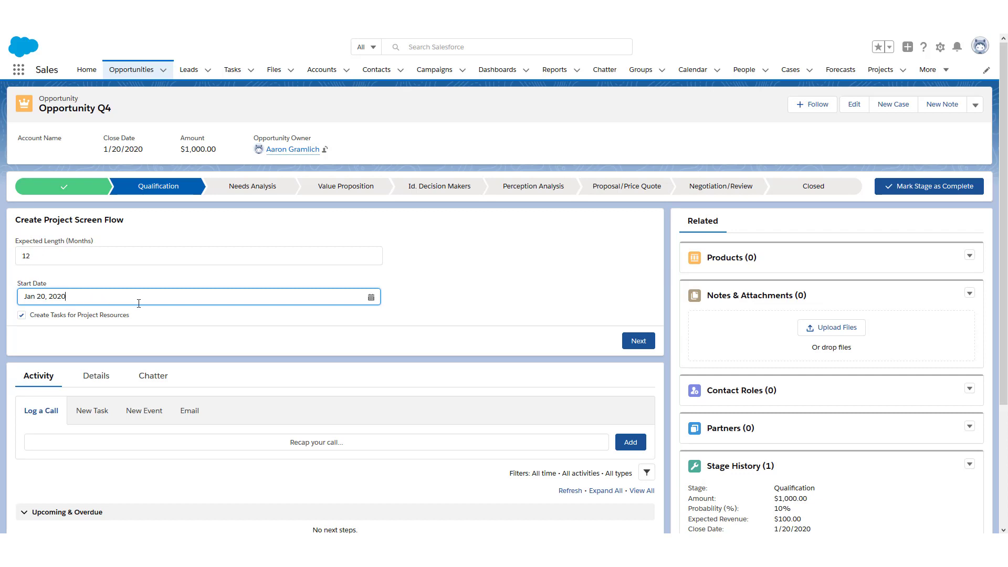
{"action": "left_click", "coordinate": [634, 346]}
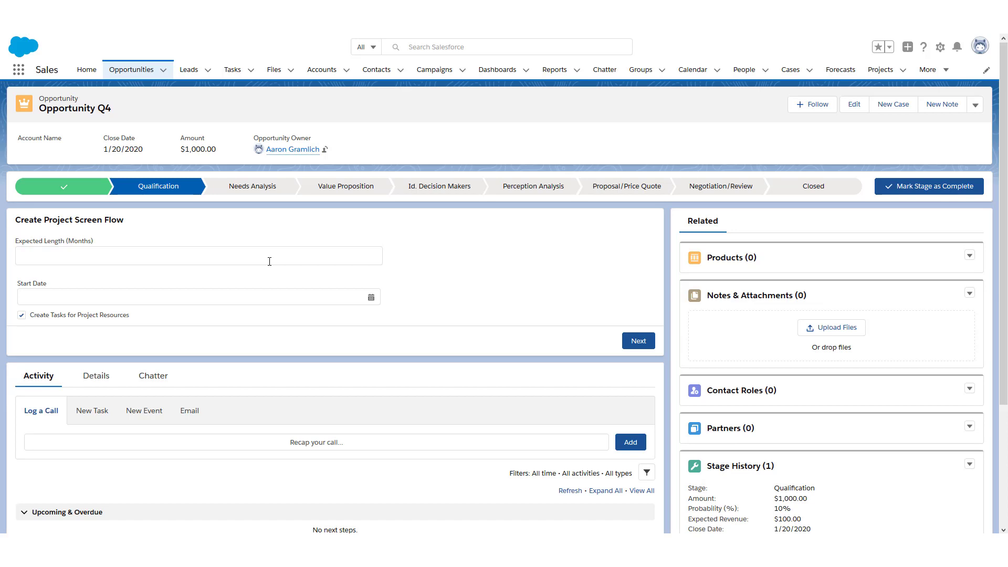
{"action": "left_click", "coordinate": [881, 73]}
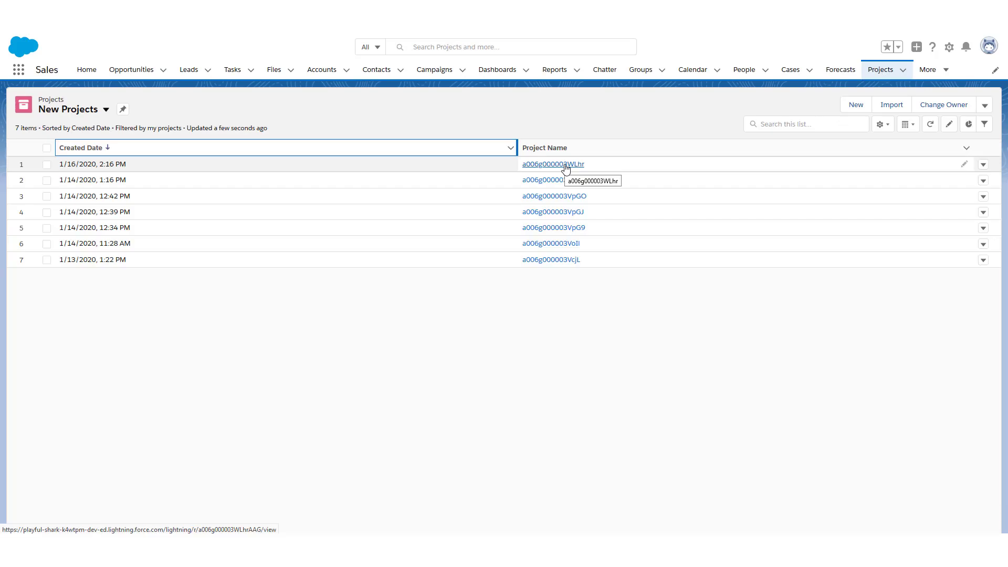
Open the newest project and check its Start Date 1/20/2020 and Expected Duration 12
{"action": "left_click", "coordinate": [567, 165]}
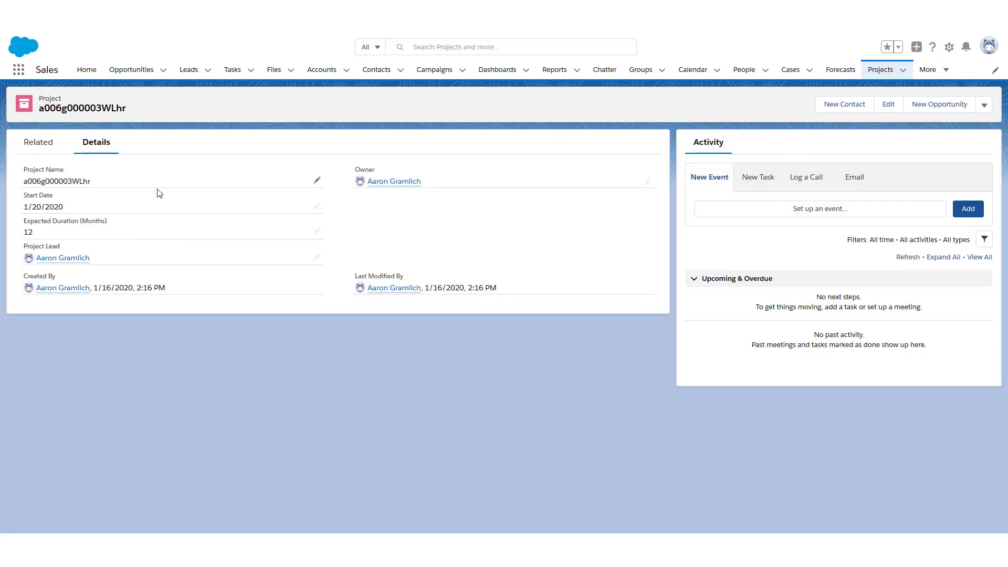
{"action": "left_click_drag", "start_coordinate": [23, 195], "coordinate": [54, 196]}
{"action": "left_click", "coordinate": [25, 220]}
{"action": "mouse_move", "coordinate": [67, 258]}
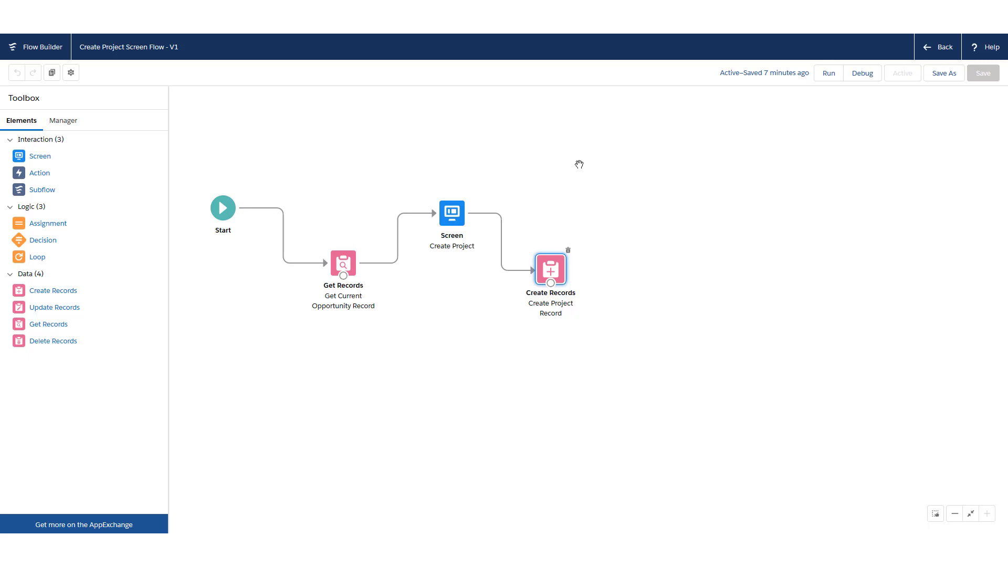
Check the Create Project screen, then drop a Get Records element beside Create Project Record
{"action": "double_click", "coordinate": [451, 212]}
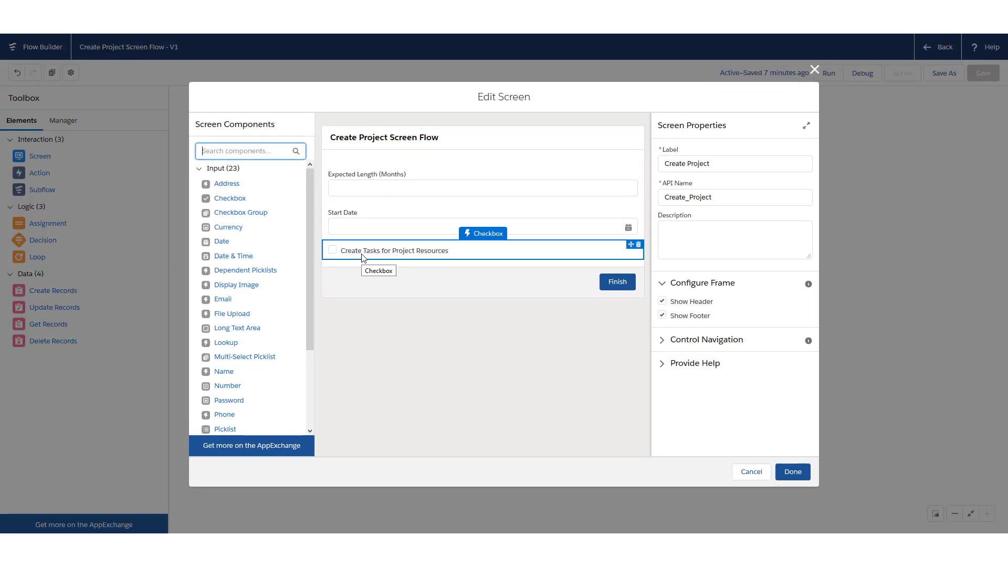
{"action": "left_click", "coordinate": [753, 473]}
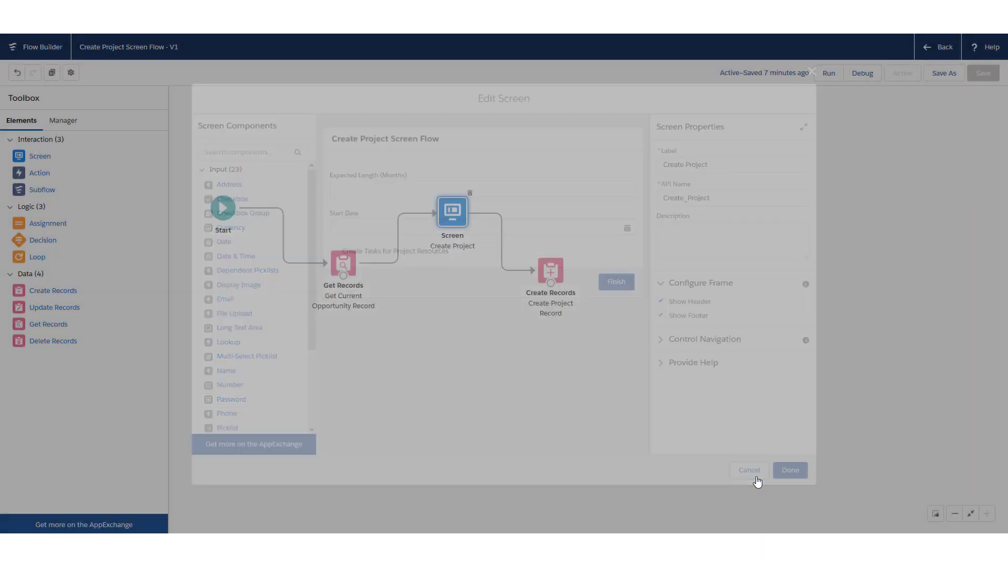
{"action": "left_click_drag", "start_coordinate": [688, 303], "coordinate": [651, 319]}
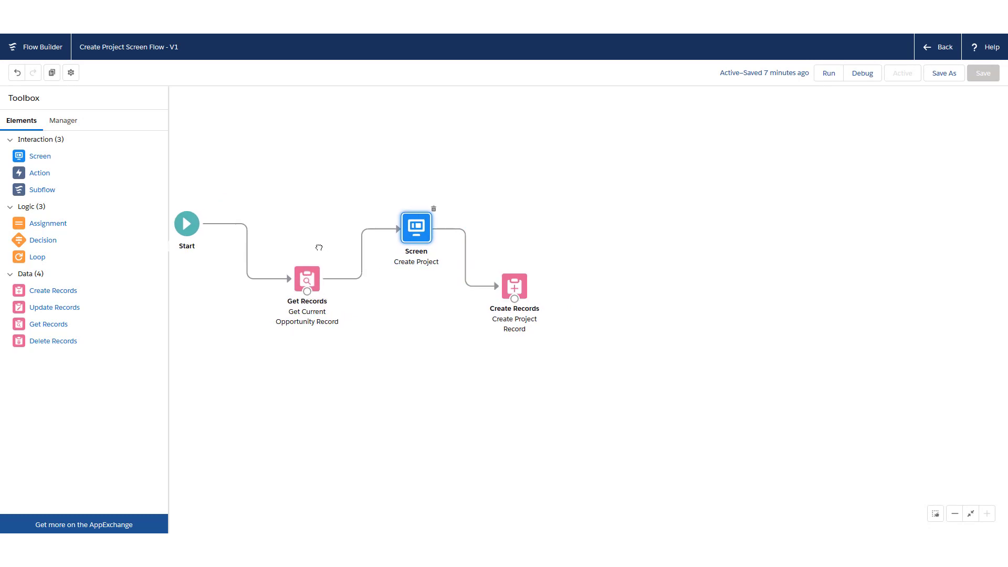
{"action": "left_click_drag", "start_coordinate": [317, 245], "coordinate": [286, 249]}
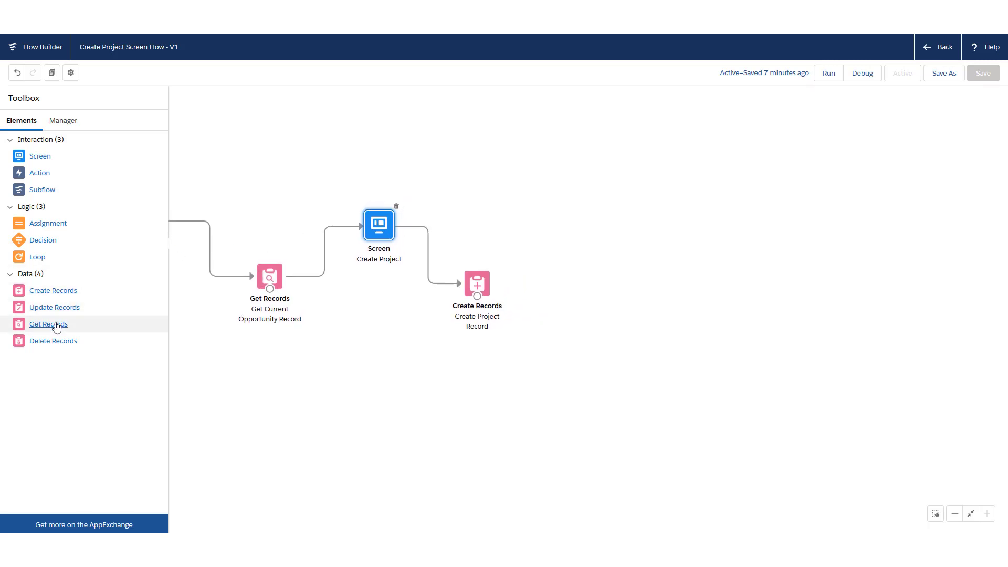
{"action": "left_click_drag", "start_coordinate": [50, 325], "coordinate": [551, 213]}
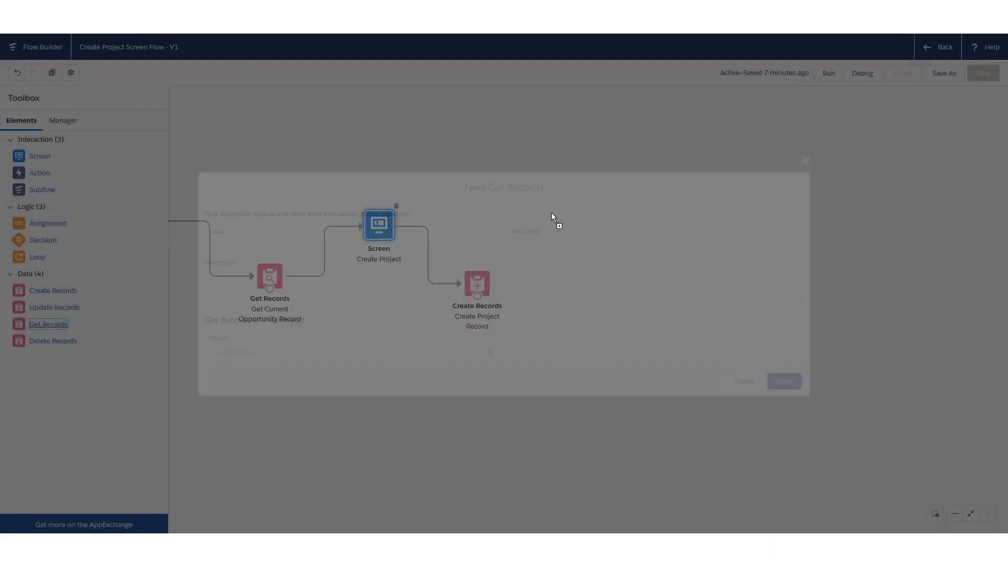
Label the element 'Get Project Resources Records' and set its Object to Project Resources
{"action": "type", "text": "G"}
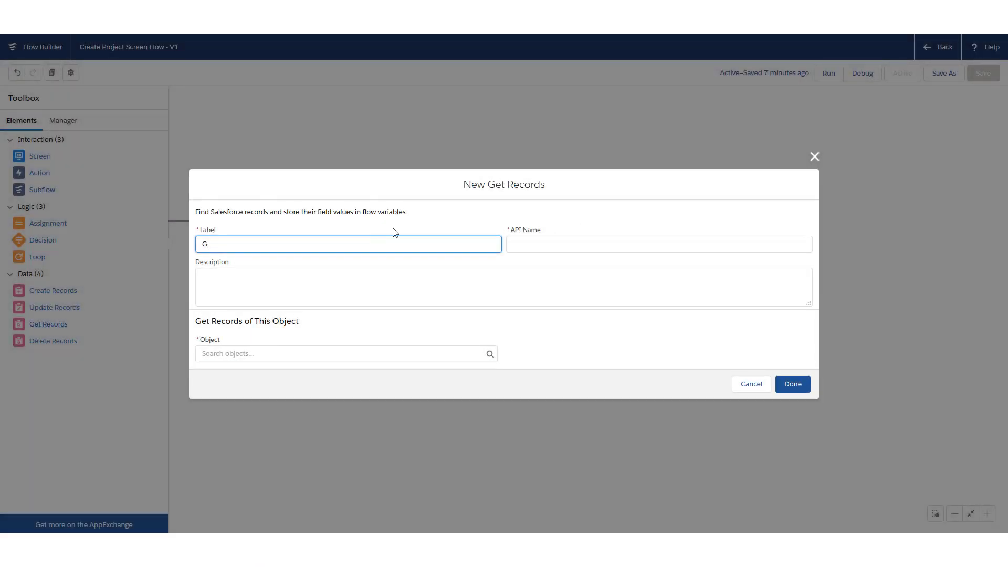
{"action": "type", "text": "et Project"}
{"action": "key", "text": "BackSpace"}
{"action": "key", "text": "BackSpace"}
{"action": "key", "text": "BackSpace"}
{"action": "key", "text": "BackSpace"}
{"action": "key", "text": "BackSpace"}
{"action": "key", "text": "BackSpace"}
{"action": "type", "text": "roject Resources Records"}
{"action": "key", "text": "Tab"}
{"action": "left_click", "coordinate": [320, 350]}
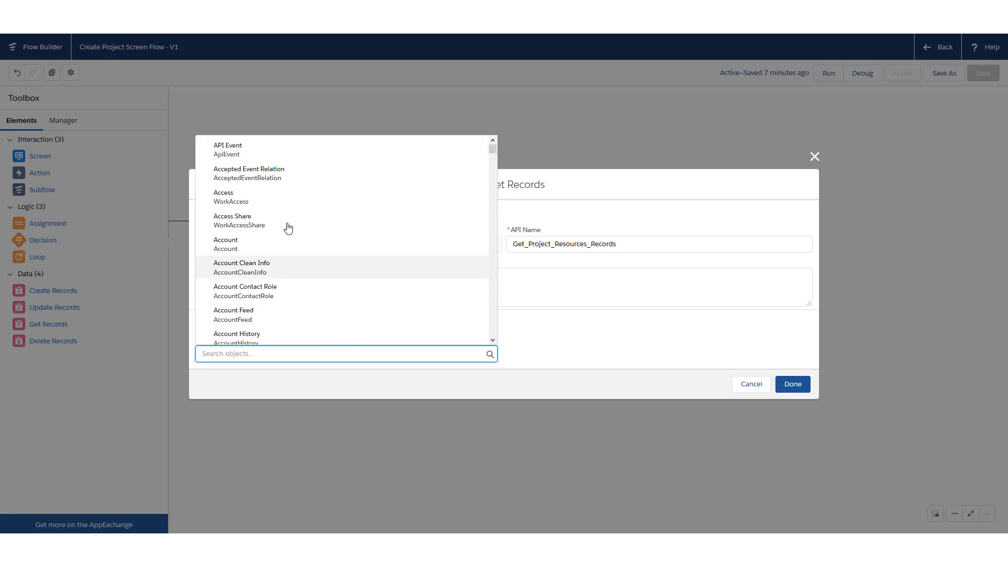
{"action": "scroll", "coordinate": [333, 212], "scroll_direction": "down", "scroll_amount": 2}
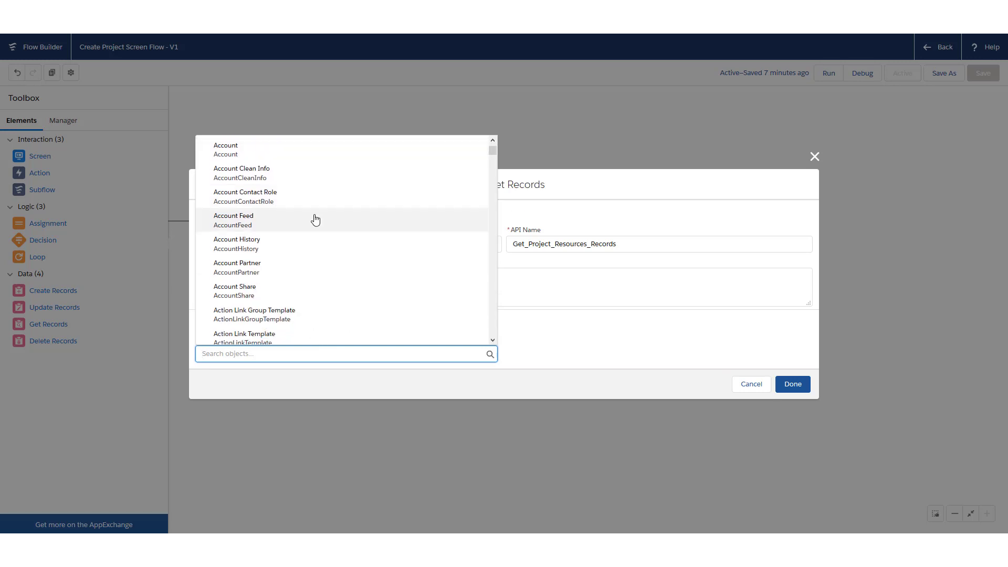
{"action": "type", "text": "project res"}
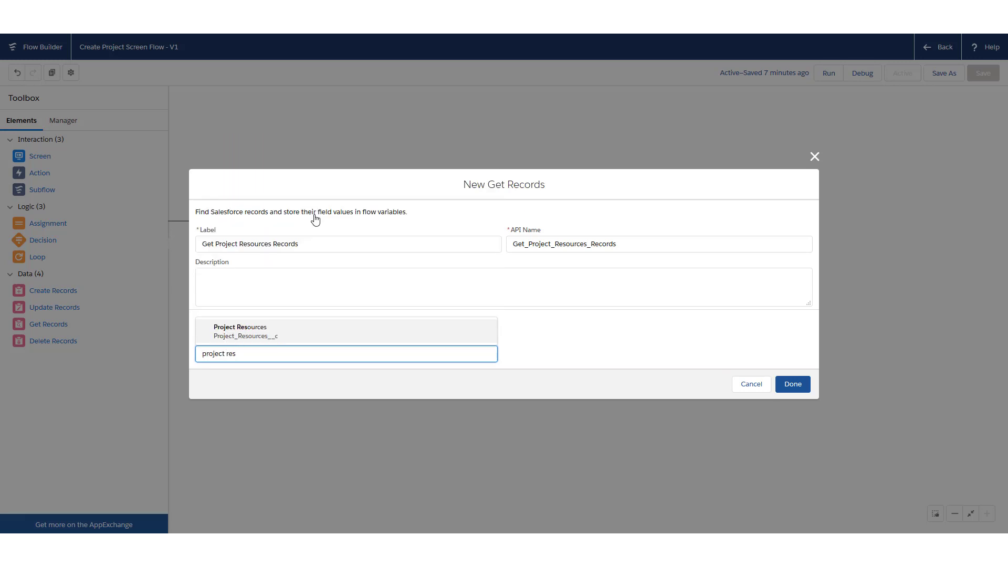
{"action": "key", "text": "Return"}
{"action": "scroll", "coordinate": [299, 252], "scroll_direction": "down", "scroll_amount": 2}
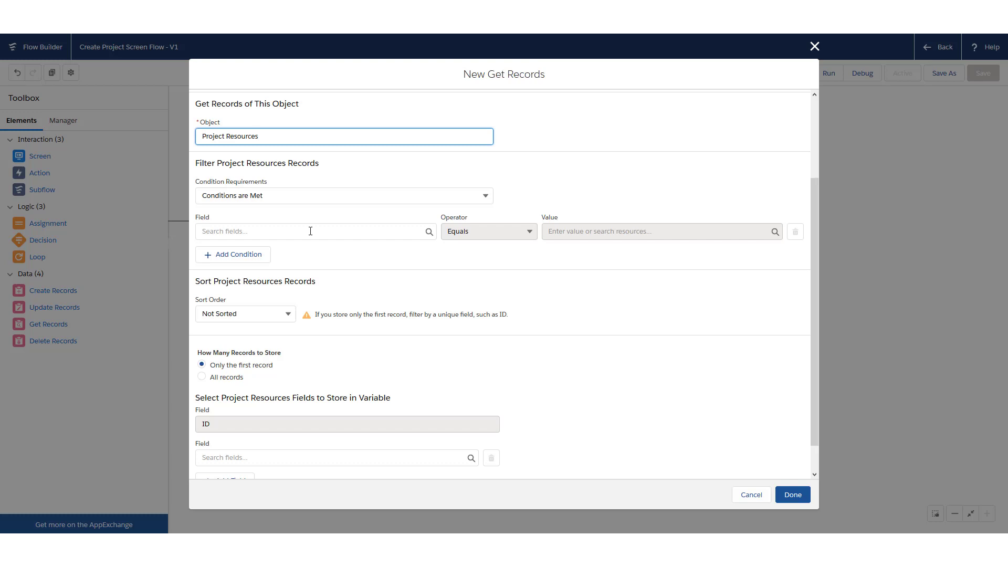
Choose Opportunity__c as the filter condition's field
{"action": "left_click", "coordinate": [311, 231]}
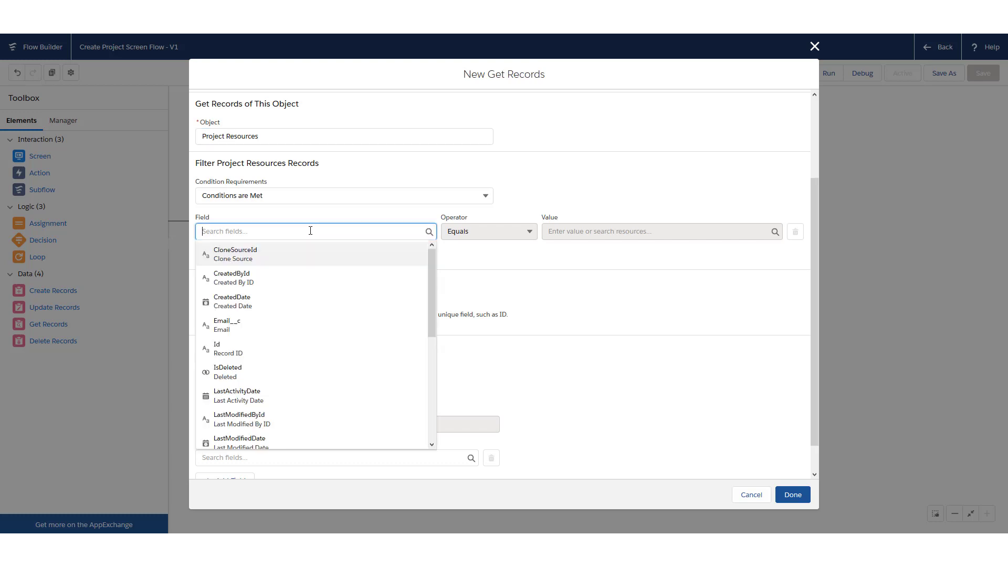
{"action": "left_click_drag", "start_coordinate": [431, 276], "coordinate": [433, 388]}
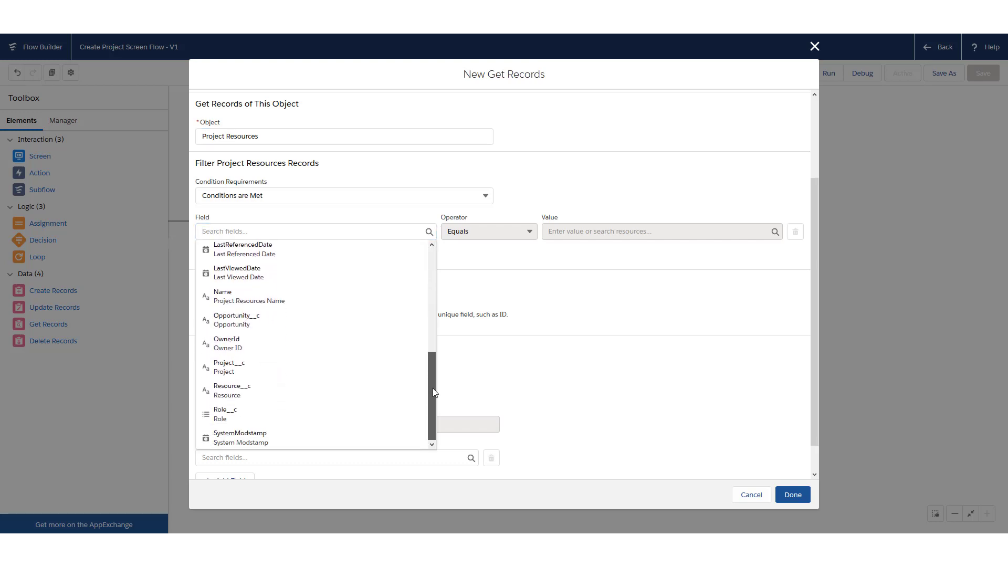
{"action": "left_click", "coordinate": [288, 328]}
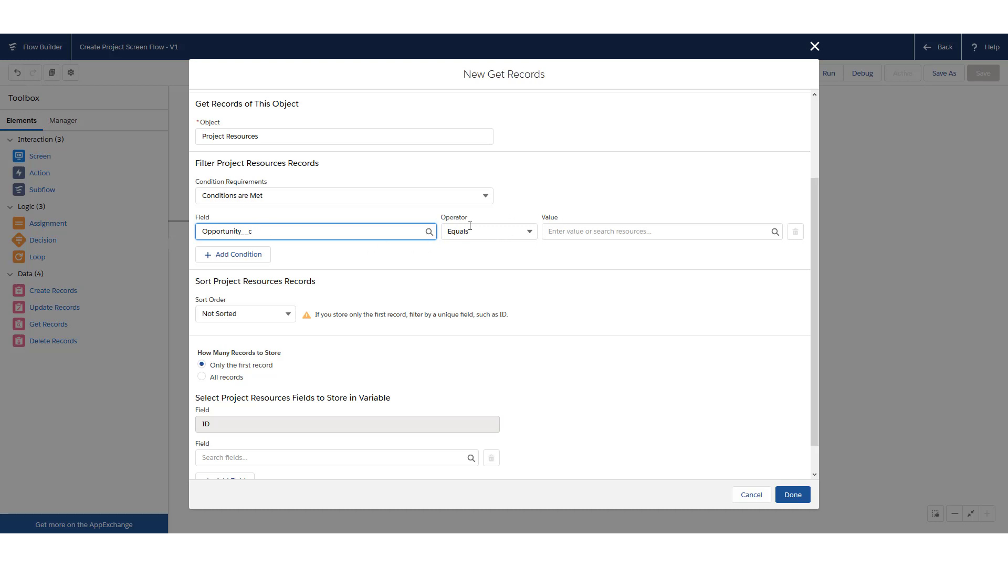
Set the filter value to the {!recordId} variable, keeping the Equals operator
{"action": "left_click", "coordinate": [585, 230]}
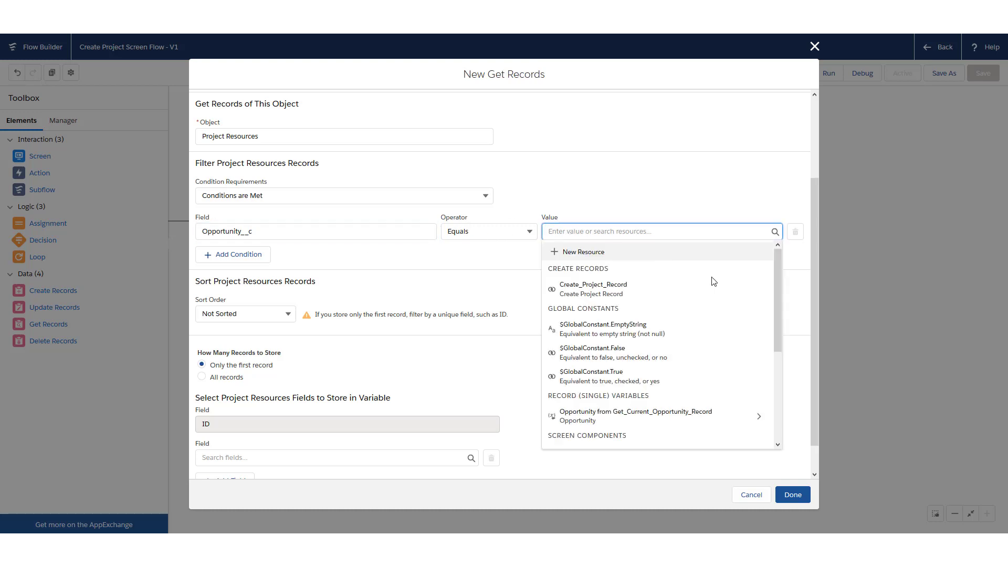
{"action": "scroll", "coordinate": [781, 323], "scroll_direction": "down", "scroll_amount": 1}
{"action": "left_click_drag", "start_coordinate": [780, 320], "coordinate": [785, 399]}
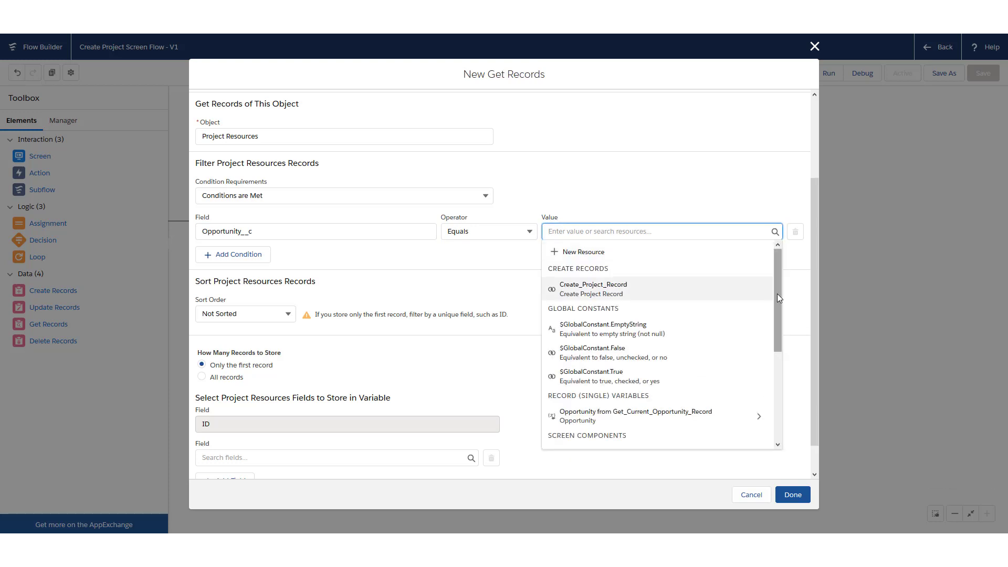
{"action": "left_click_drag", "start_coordinate": [777, 298], "coordinate": [785, 396]}
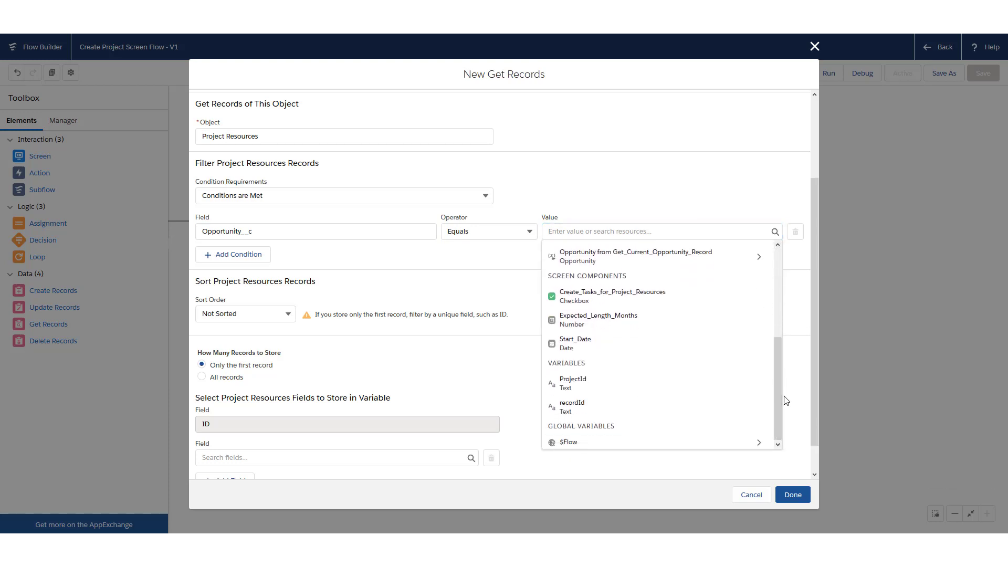
{"action": "left_click", "coordinate": [677, 231]}
{"action": "left_click_drag", "start_coordinate": [777, 276], "coordinate": [780, 367]}
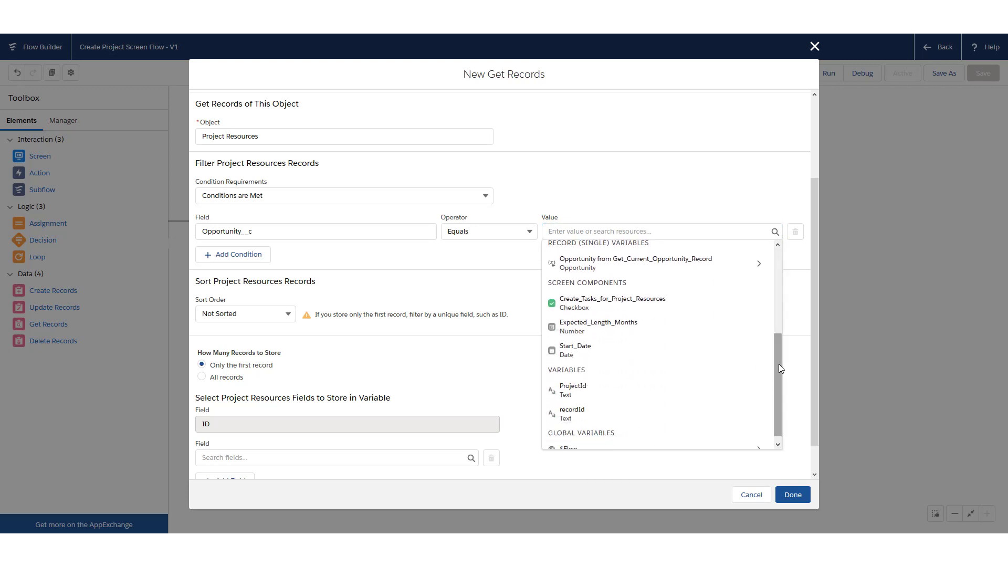
{"action": "left_click", "coordinate": [599, 408]}
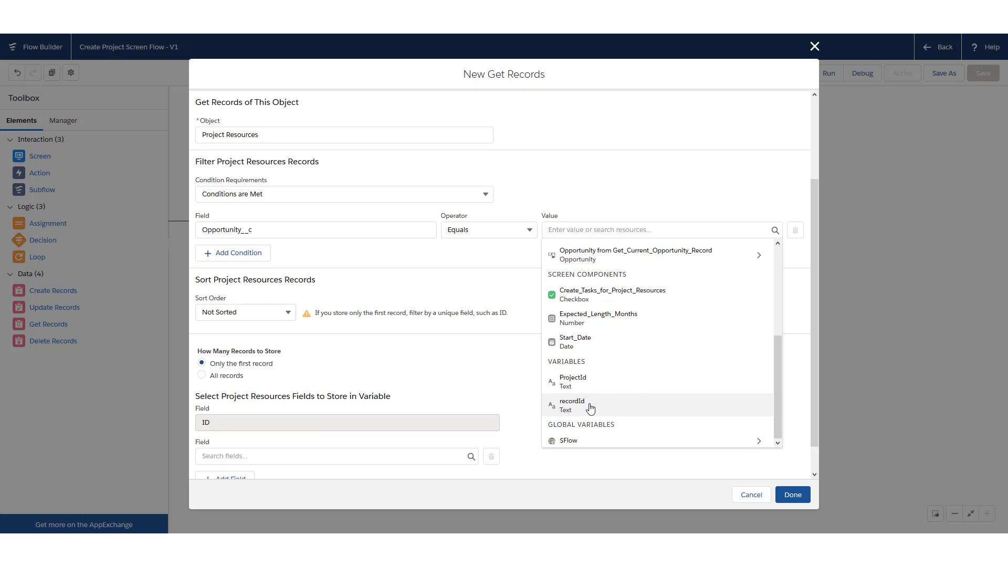
{"action": "left_click", "coordinate": [591, 408]}
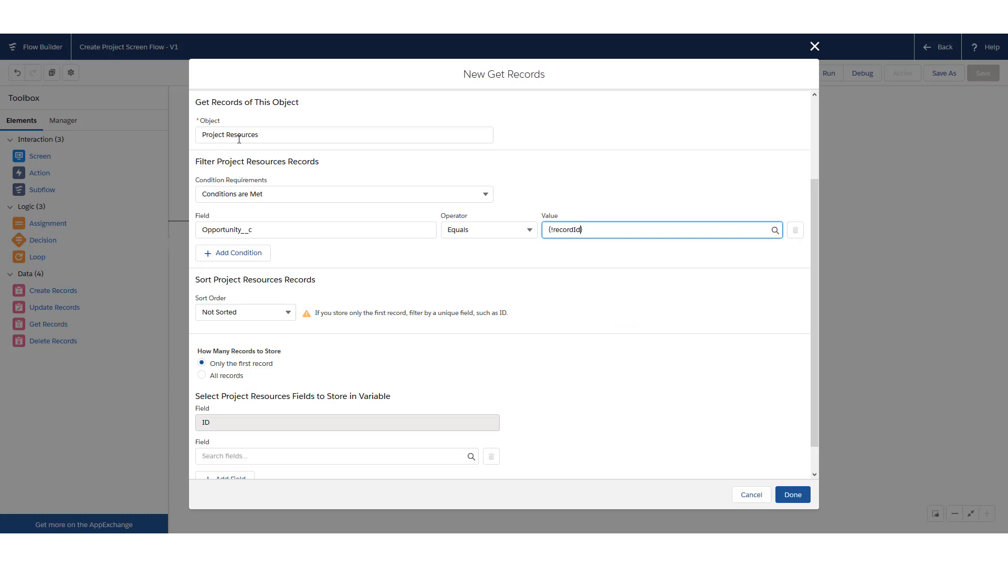
{"action": "left_click", "coordinate": [256, 229]}
{"action": "left_click_drag", "start_coordinate": [256, 230], "coordinate": [198, 230]}
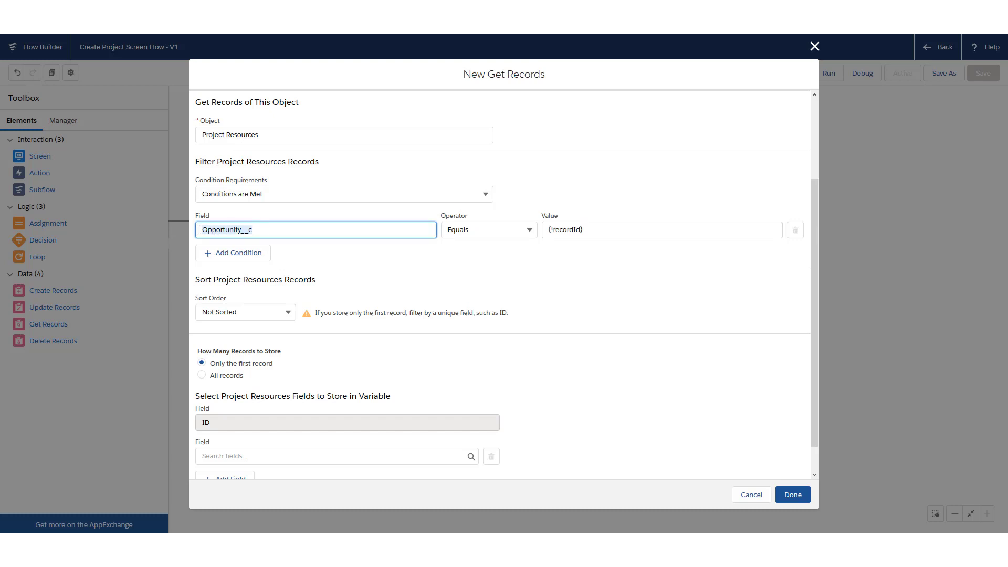
{"action": "left_click", "coordinate": [588, 230]}
{"action": "left_click", "coordinate": [517, 265]}
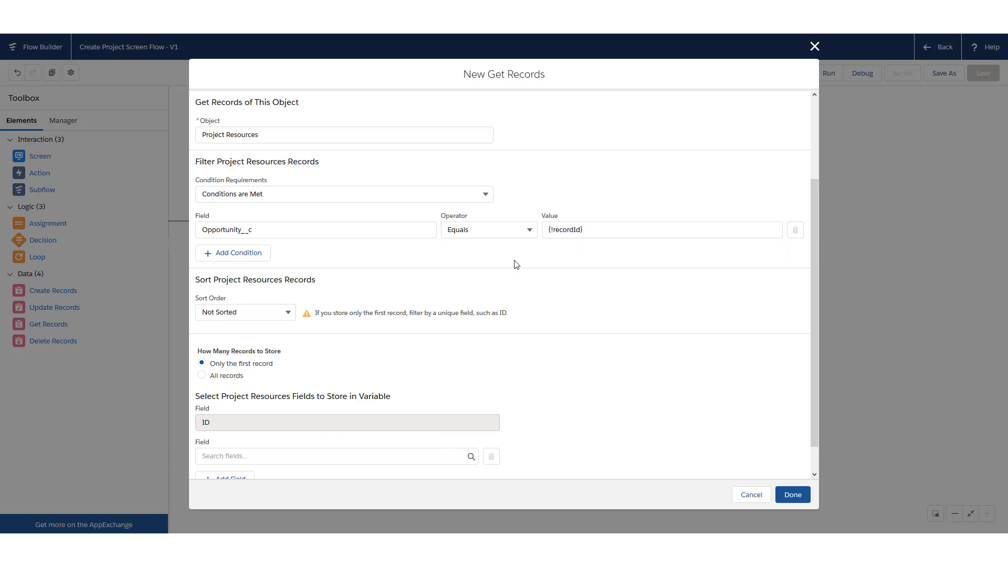
Add Email__c to the fields stored alongside ID
{"action": "scroll", "coordinate": [675, 288], "scroll_direction": "down", "scroll_amount": 1}
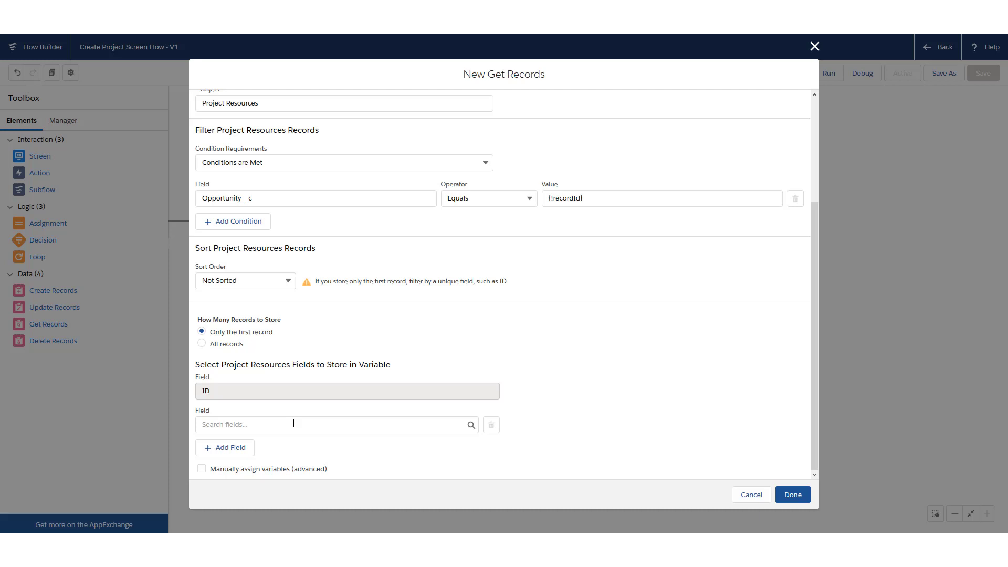
{"action": "left_click", "coordinate": [293, 424]}
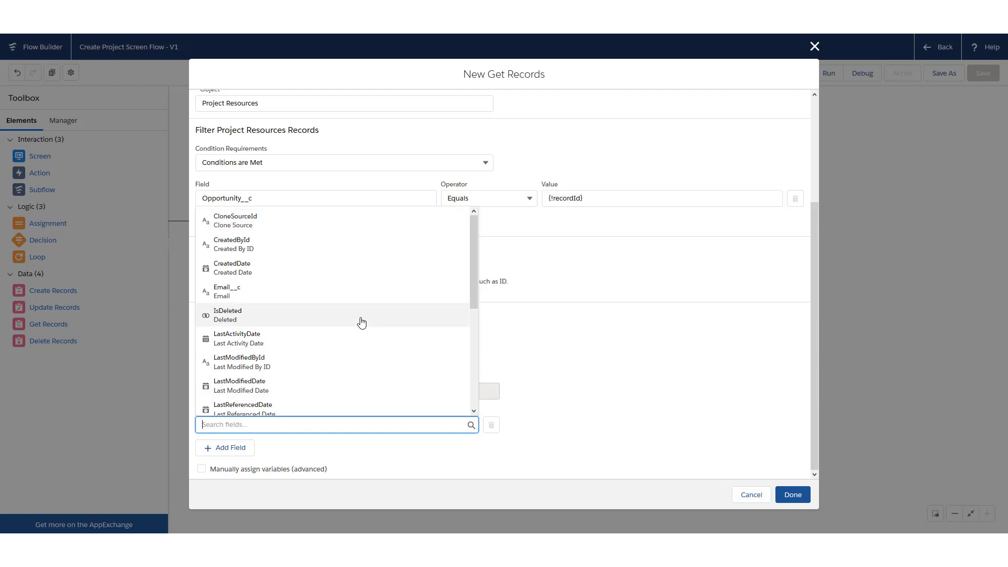
{"action": "scroll", "coordinate": [276, 284], "scroll_direction": "up", "scroll_amount": 2}
{"action": "left_click", "coordinate": [277, 292]}
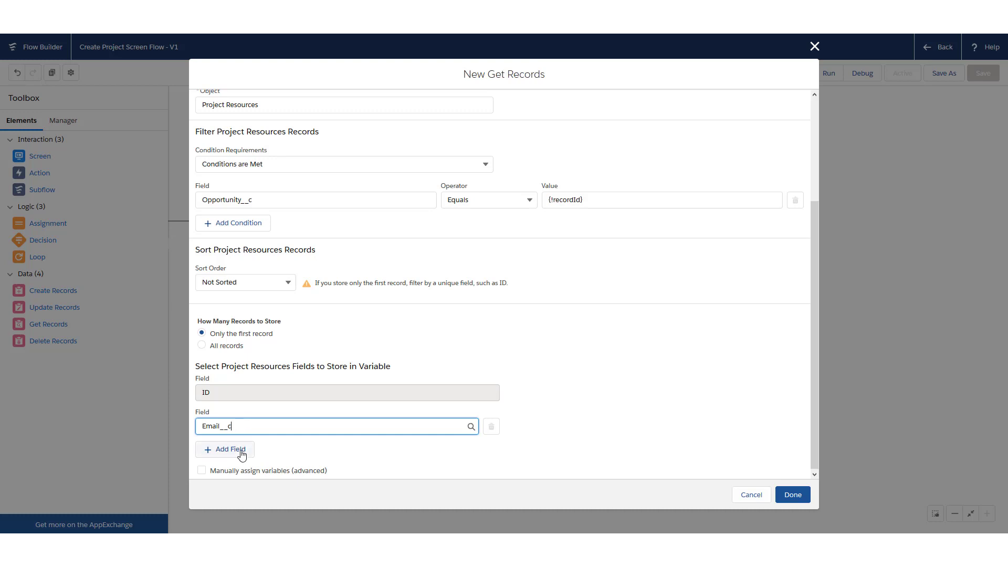
Add Resource__c as a third stored field and finish the element
{"action": "left_click", "coordinate": [287, 450]}
{"action": "left_click", "coordinate": [238, 449]}
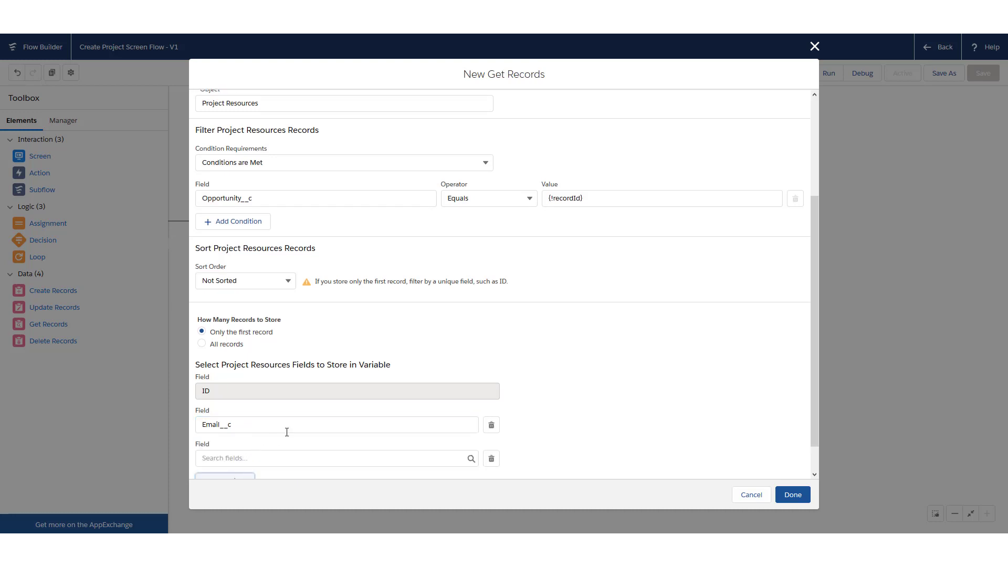
{"action": "left_click", "coordinate": [291, 457]}
{"action": "scroll", "coordinate": [410, 375], "scroll_direction": "down", "scroll_amount": 5}
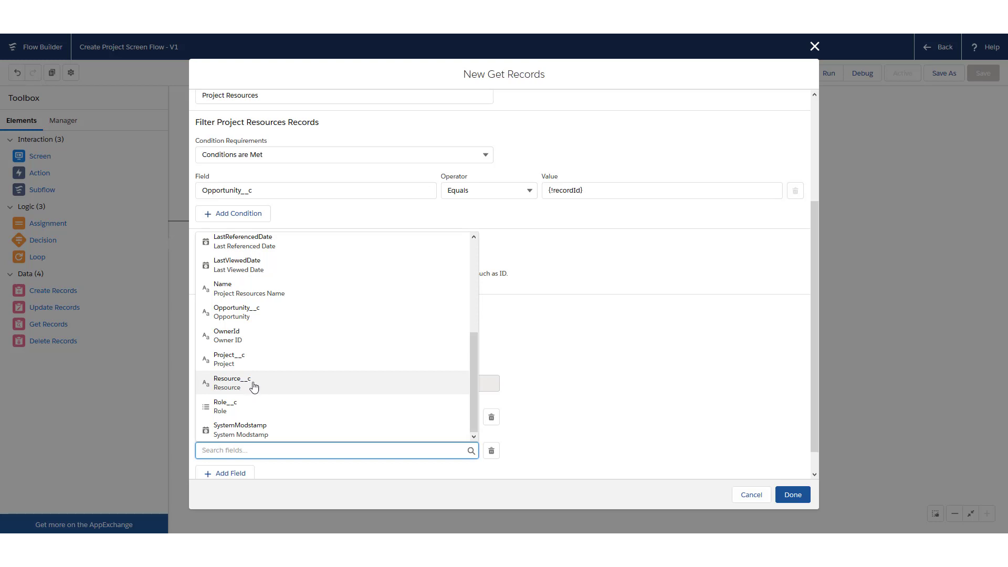
{"action": "left_click", "coordinate": [253, 385]}
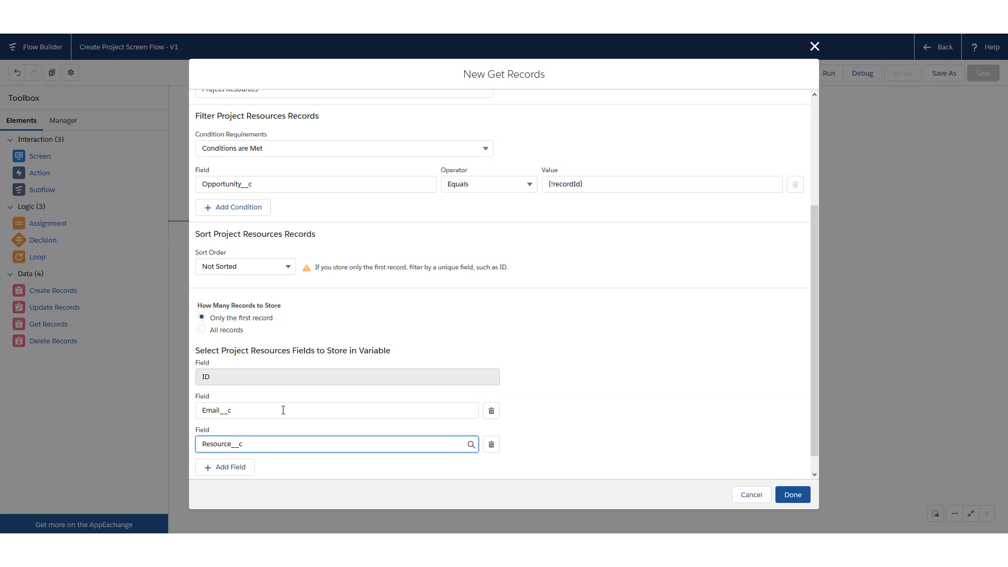
{"action": "scroll", "coordinate": [283, 410], "scroll_direction": "down", "scroll_amount": 1}
{"action": "scroll", "coordinate": [273, 422], "scroll_direction": "up", "scroll_amount": 1}
{"action": "scroll", "coordinate": [266, 443], "scroll_direction": "down", "scroll_amount": 1}
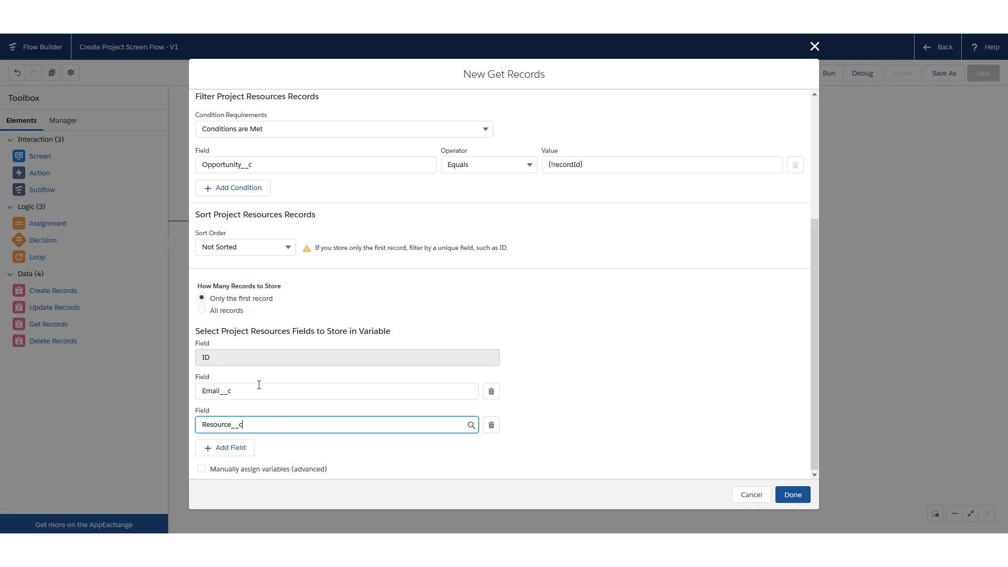
{"action": "left_click", "coordinate": [786, 496]}
Nudge the new element into place and connect Create Project Record to Get Project Resources Records
{"action": "left_click", "coordinate": [587, 221]}
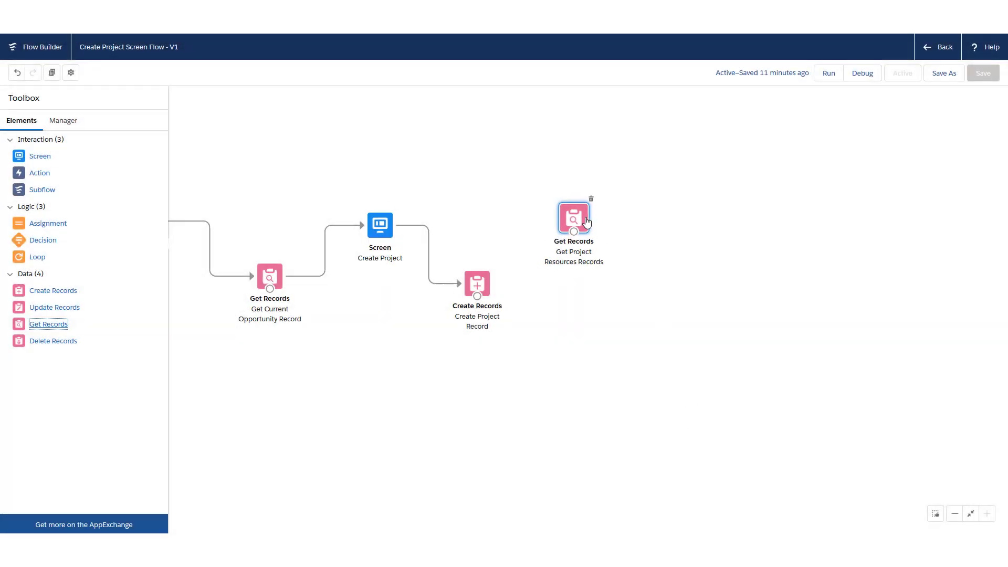
{"action": "left_click_drag", "start_coordinate": [587, 221], "coordinate": [591, 220]}
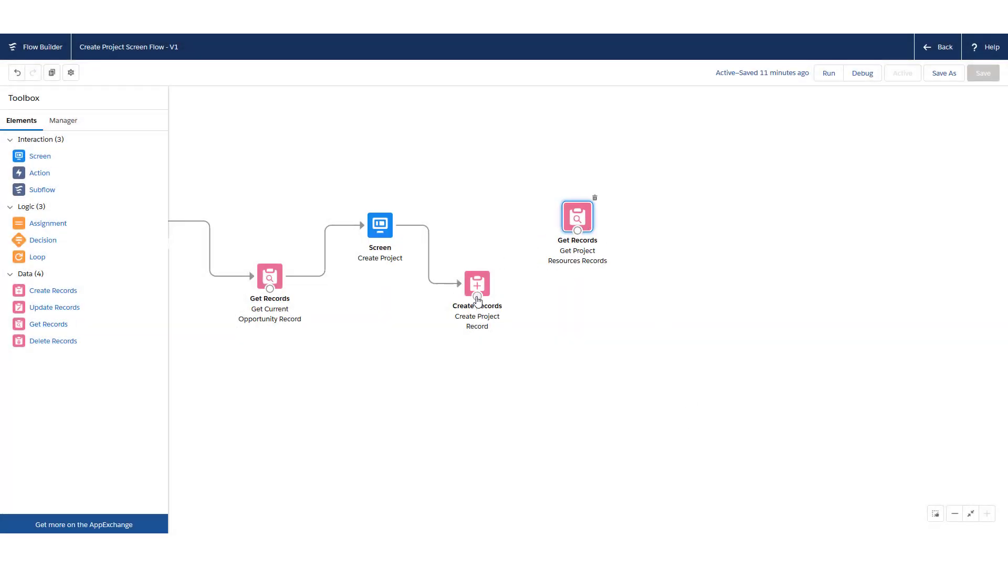
{"action": "left_click_drag", "start_coordinate": [477, 297], "coordinate": [584, 223]}
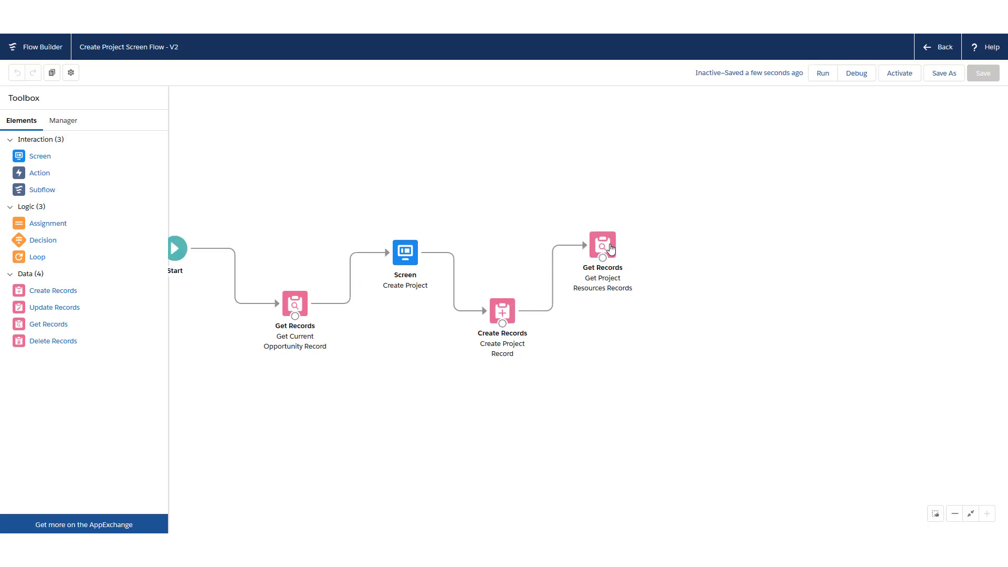
{"action": "left_click_drag", "start_coordinate": [668, 248], "coordinate": [566, 250]}
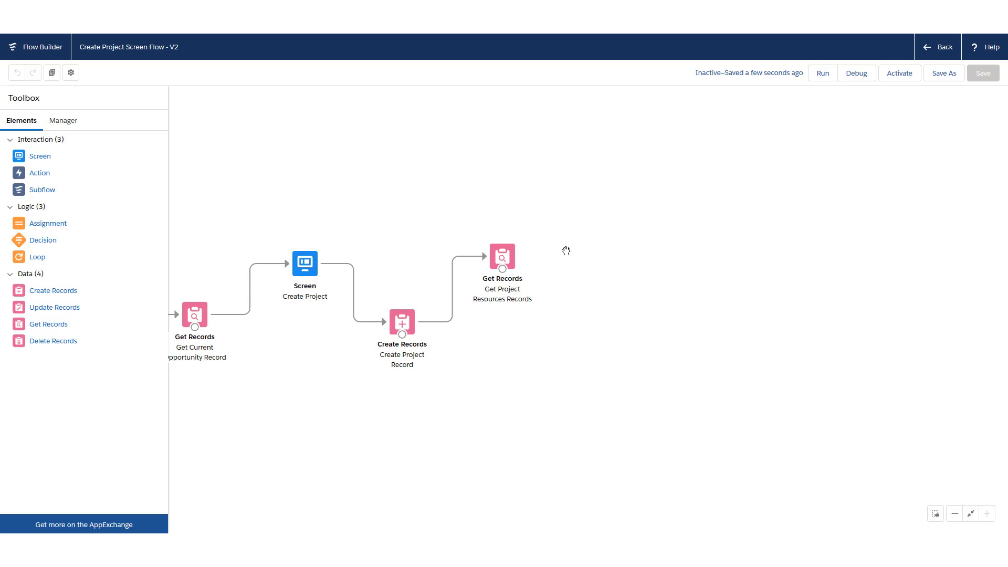
Add a loop labelled 'Loop through Project Resource Records' over the Get_Project_Resources_Records collection
{"action": "left_click_drag", "start_coordinate": [37, 260], "coordinate": [583, 221]}
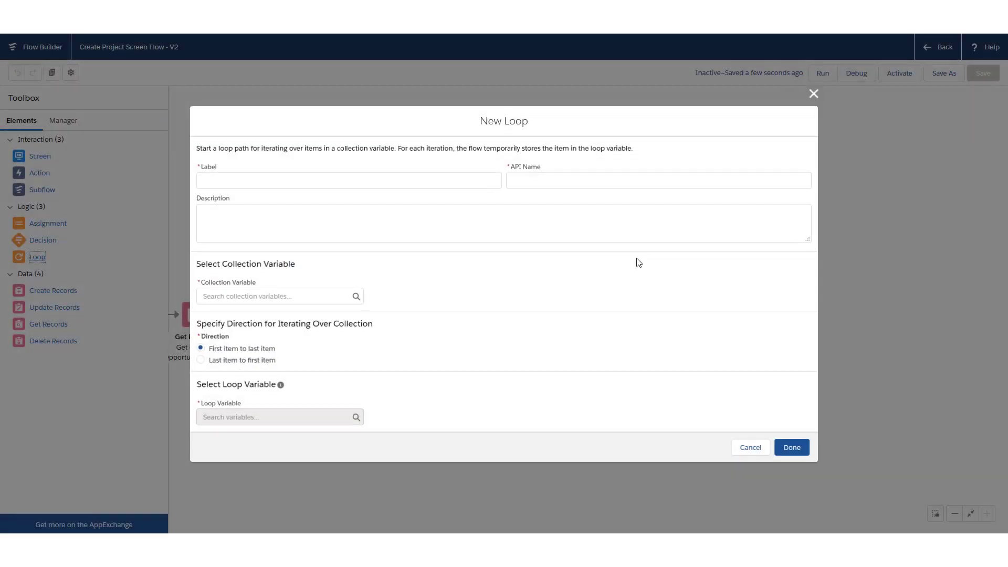
{"action": "type", "text": "L"}
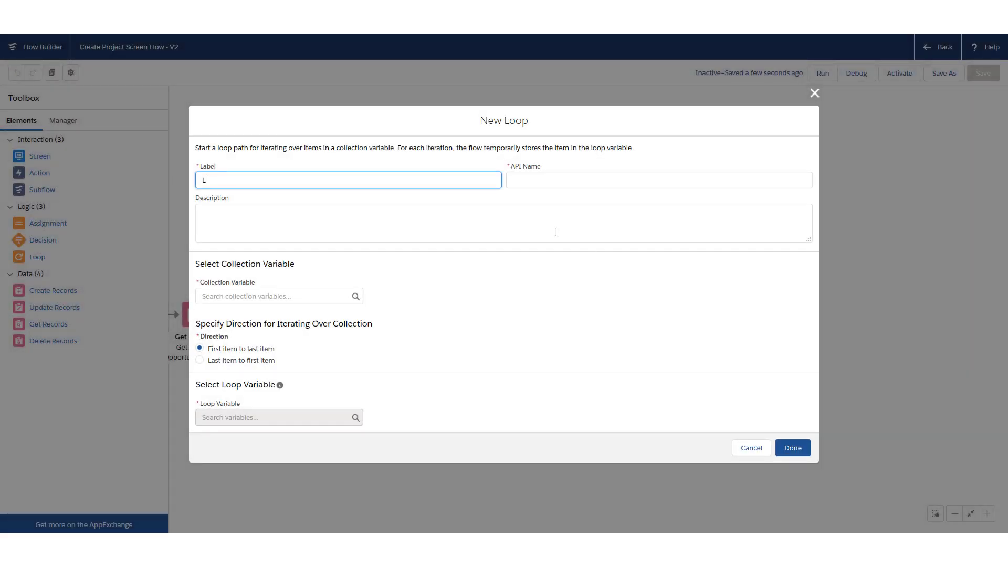
{"action": "type", "text": "oop through Project Resource Records"}
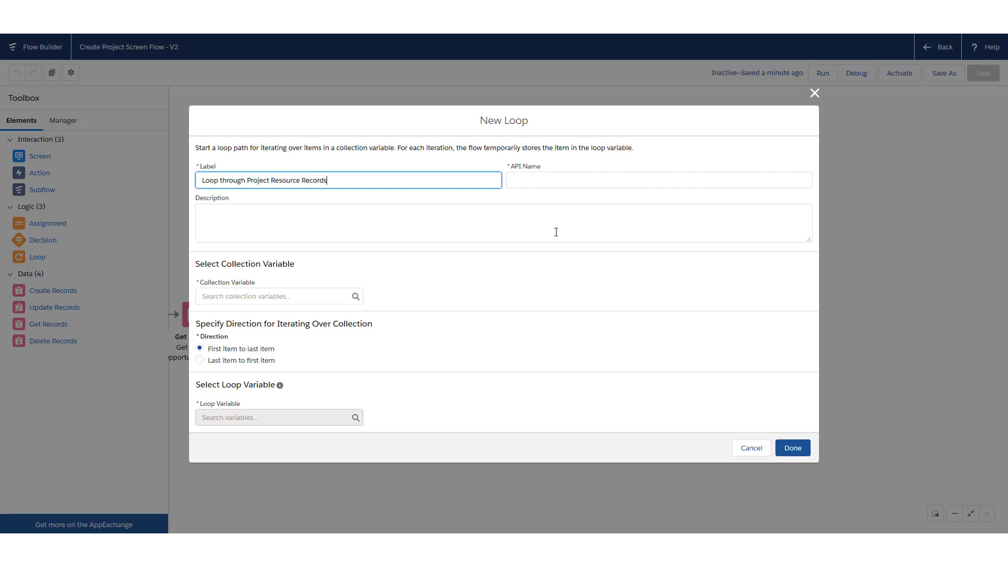
{"action": "key", "text": "Tab"}
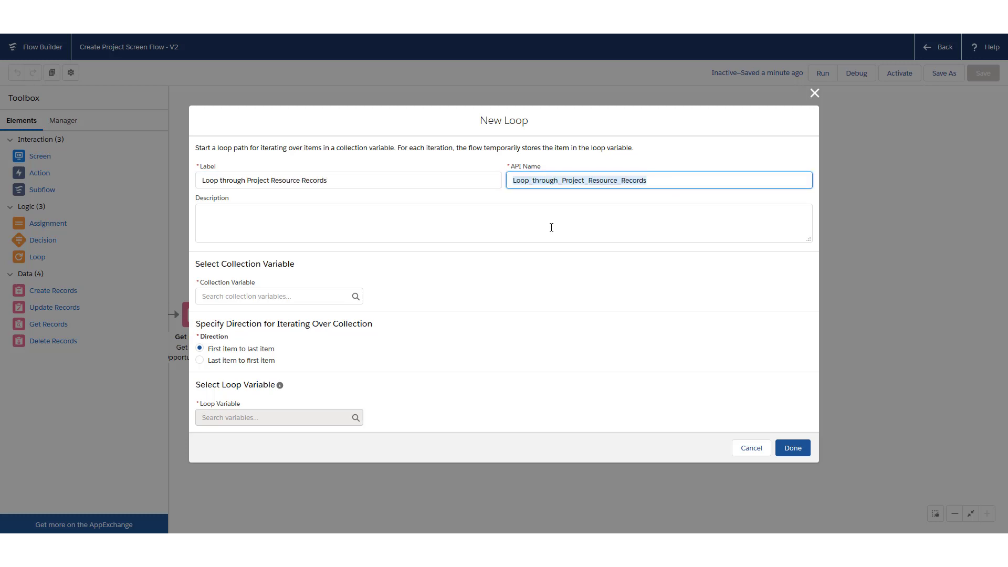
{"action": "left_click", "coordinate": [277, 297]}
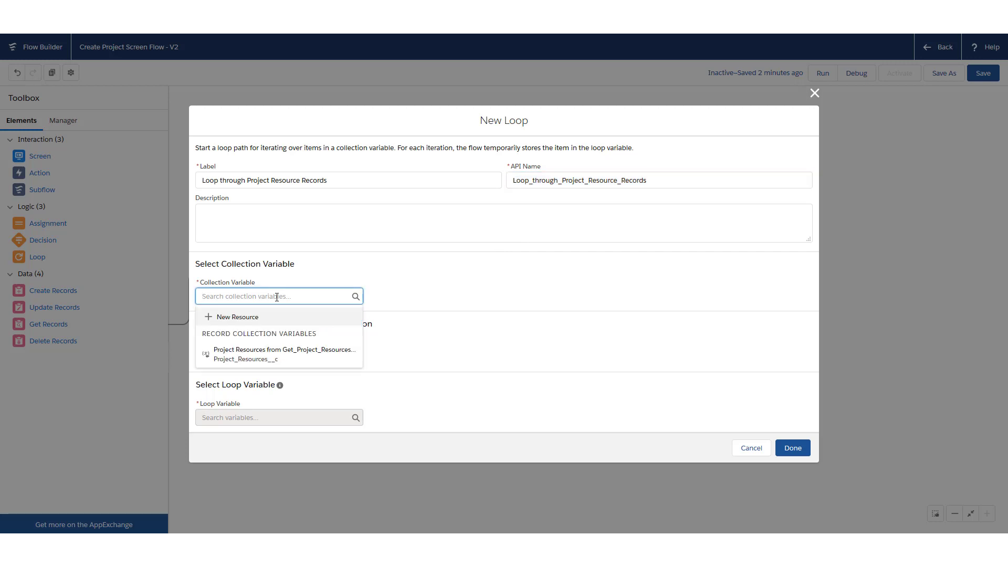
{"action": "left_click", "coordinate": [265, 358]}
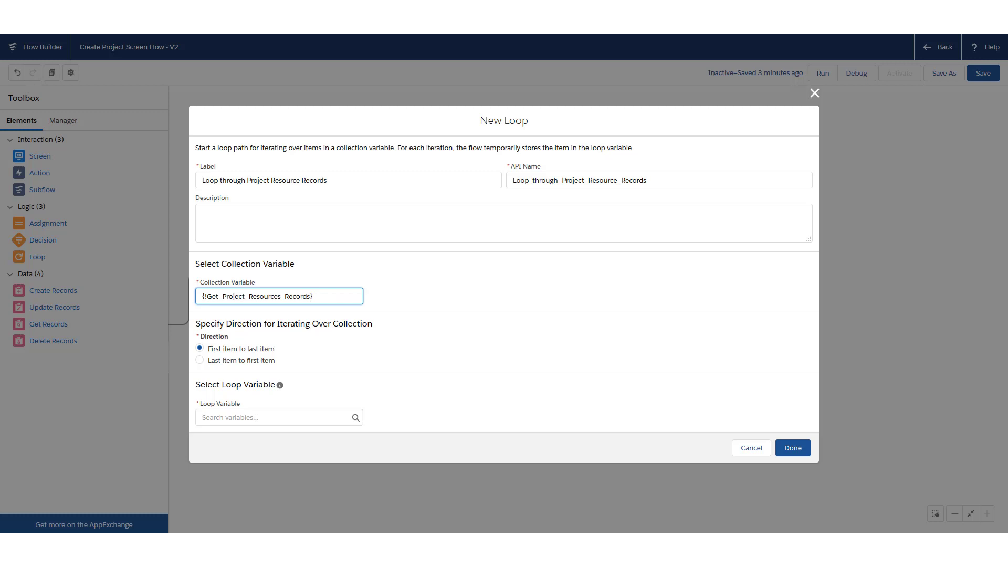
{"action": "left_click", "coordinate": [254, 418]}
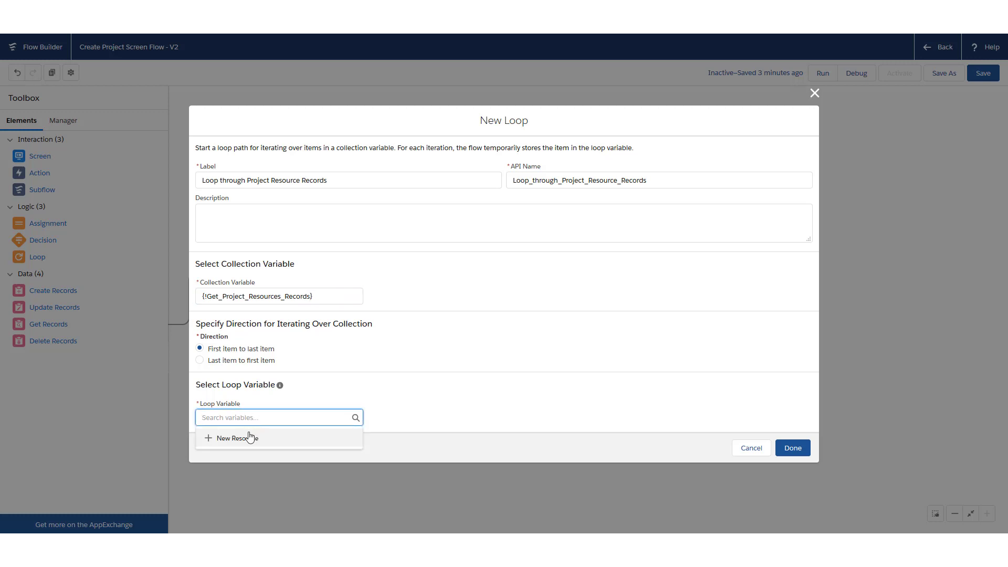
Start a new Variable resource for the loop variable, named ProjectResourceLoopVar
{"action": "left_click", "coordinate": [249, 437]}
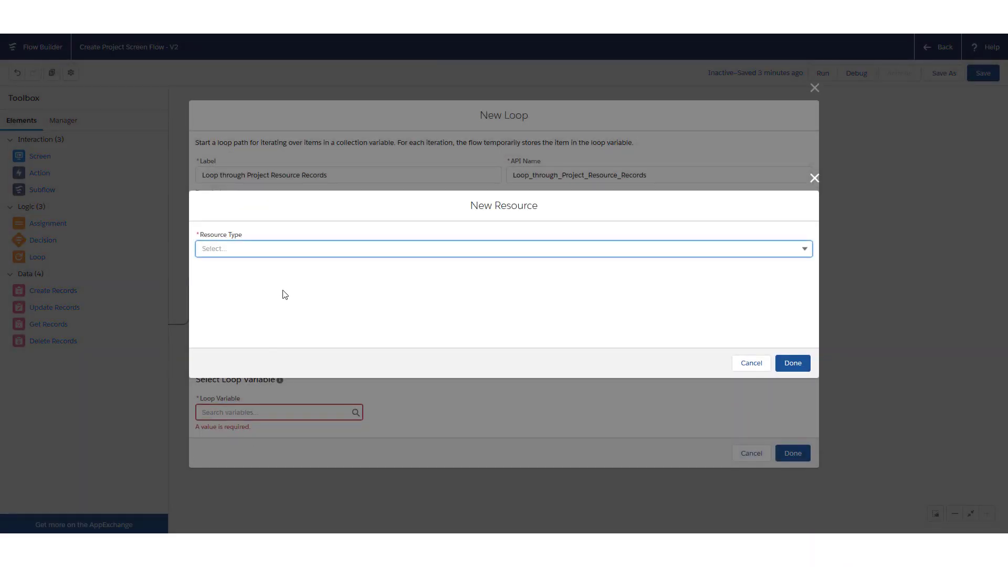
{"action": "left_click", "coordinate": [292, 242]}
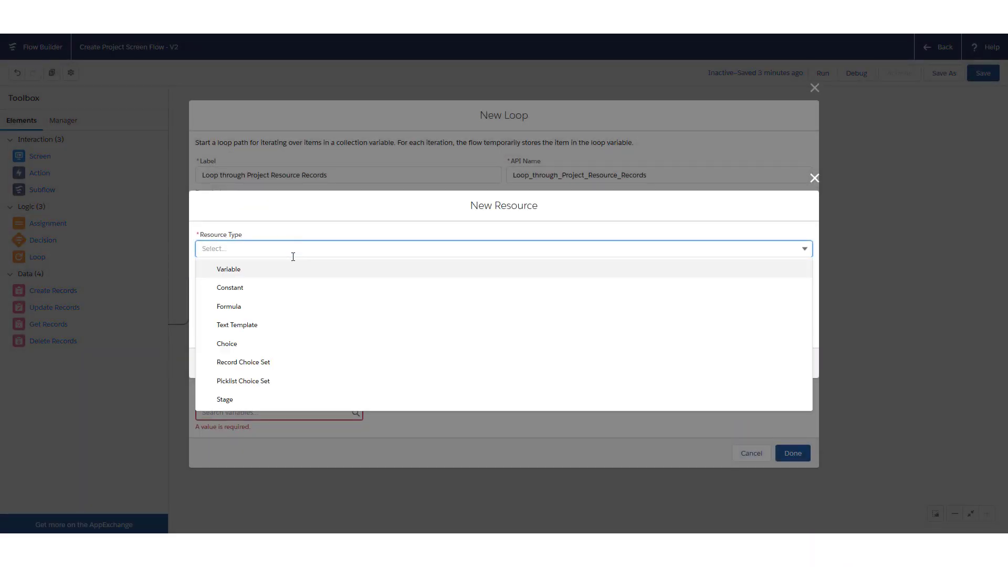
{"action": "left_click", "coordinate": [299, 267]}
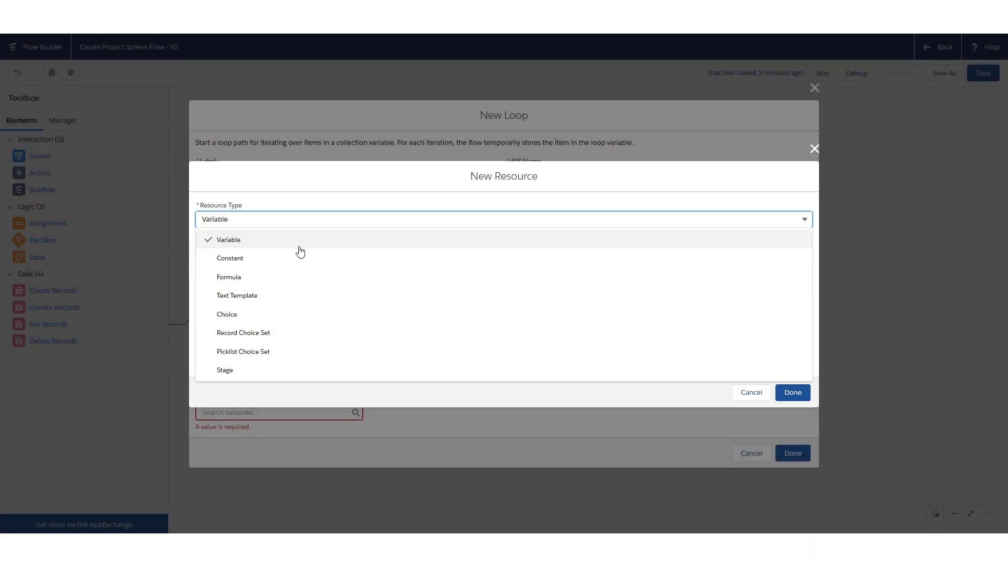
{"action": "left_click", "coordinate": [300, 248]}
{"action": "left_click", "coordinate": [271, 265]}
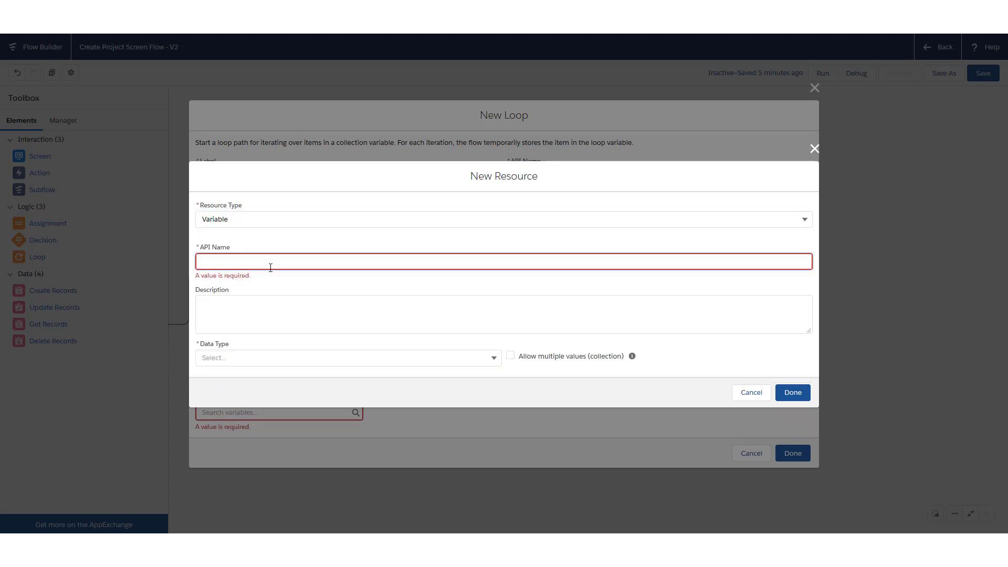
{"action": "type", "text": "Lo"}
{"action": "key", "text": "BackSpace"}
{"action": "key", "text": "BackSpace"}
{"action": "type", "text": "ProjectResourceLoopVar"}
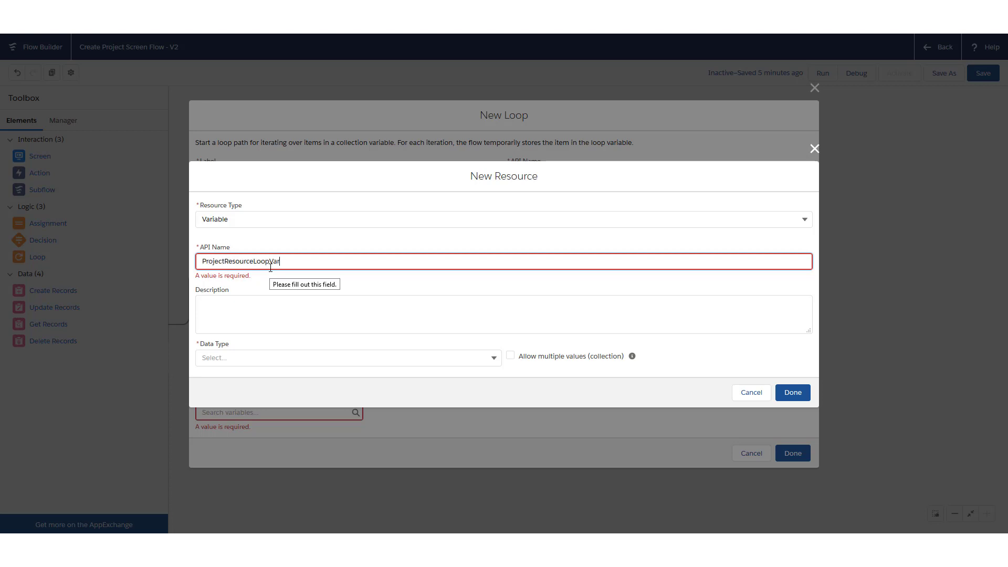
Make ProjectResourceLoopVar a single Record of Project Resources and save it
{"action": "left_click", "coordinate": [269, 357]}
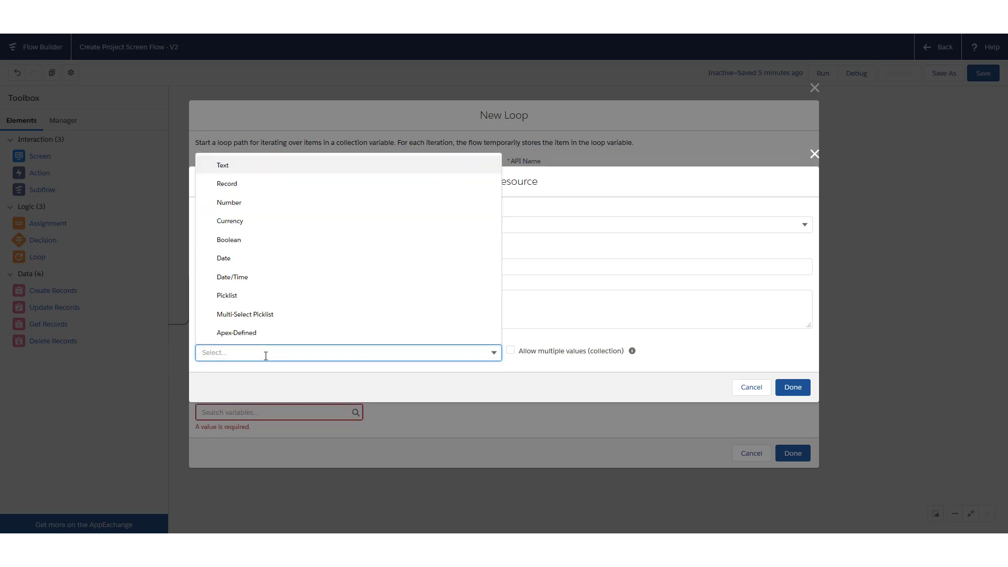
{"action": "left_click", "coordinate": [242, 185]}
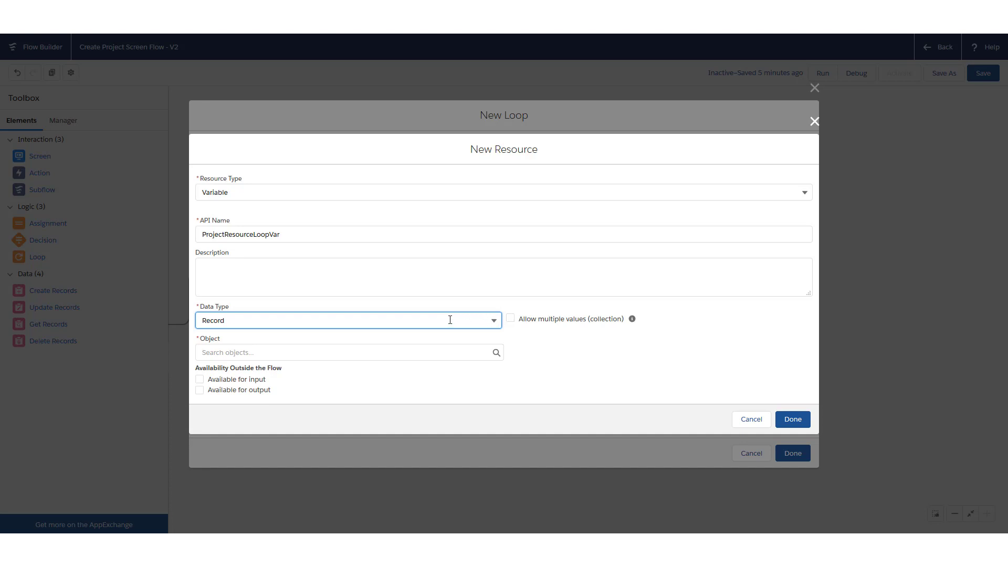
{"action": "left_click", "coordinate": [356, 352]}
{"action": "type", "text": "project"}
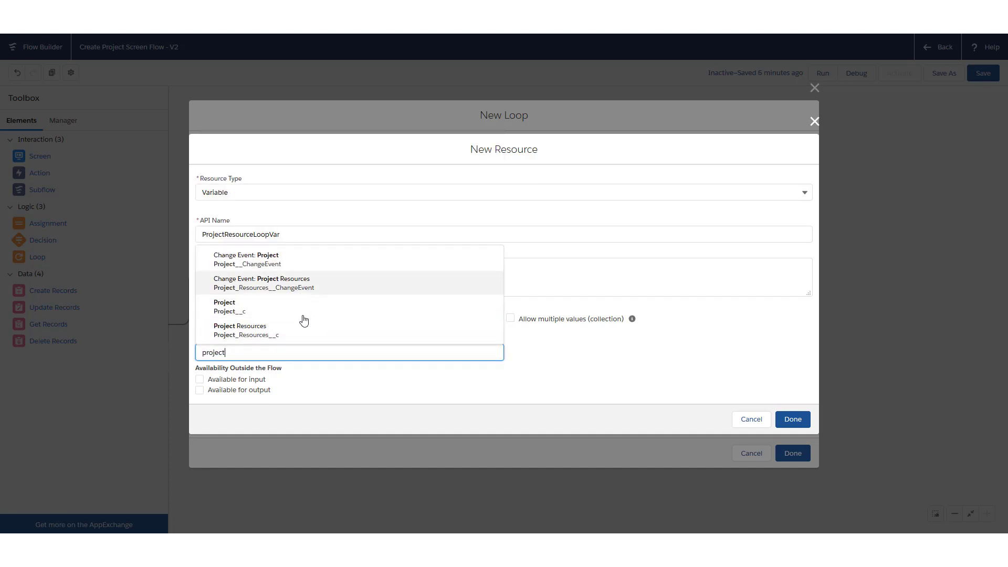
{"action": "left_click", "coordinate": [308, 332]}
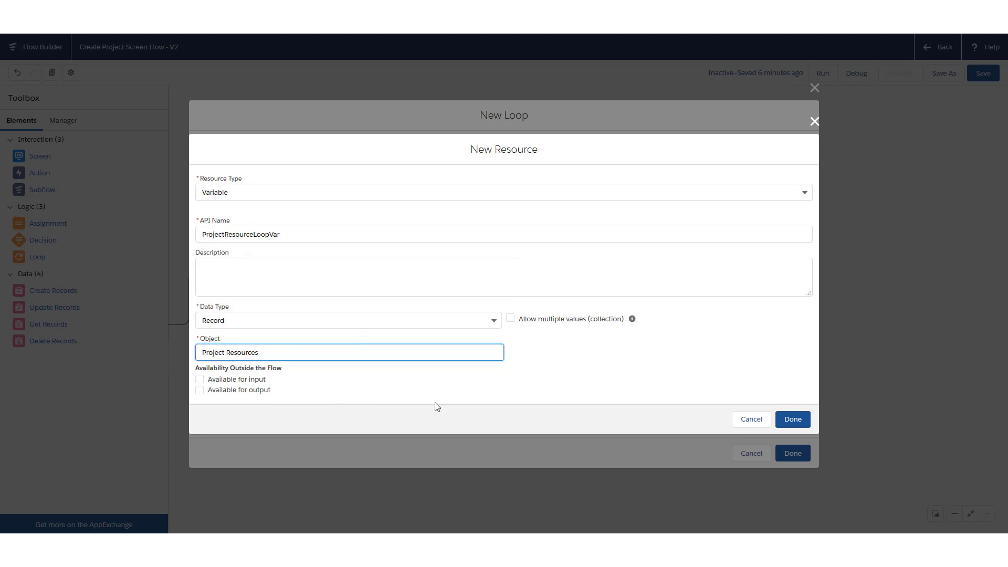
{"action": "left_click", "coordinate": [793, 419]}
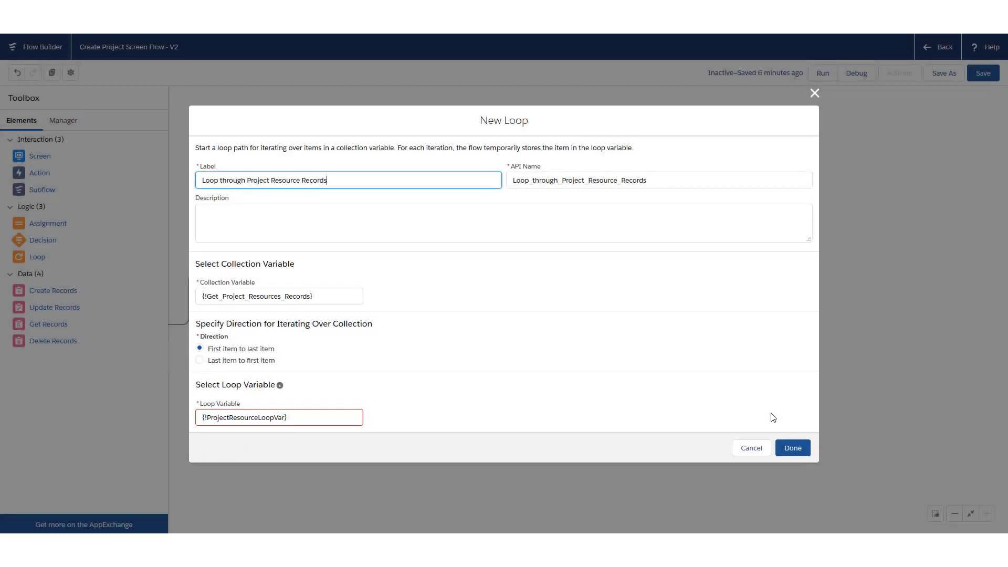
Save the loop, drop it slightly lower, and connect Get Project Resources Records to it
{"action": "left_click", "coordinate": [802, 450]}
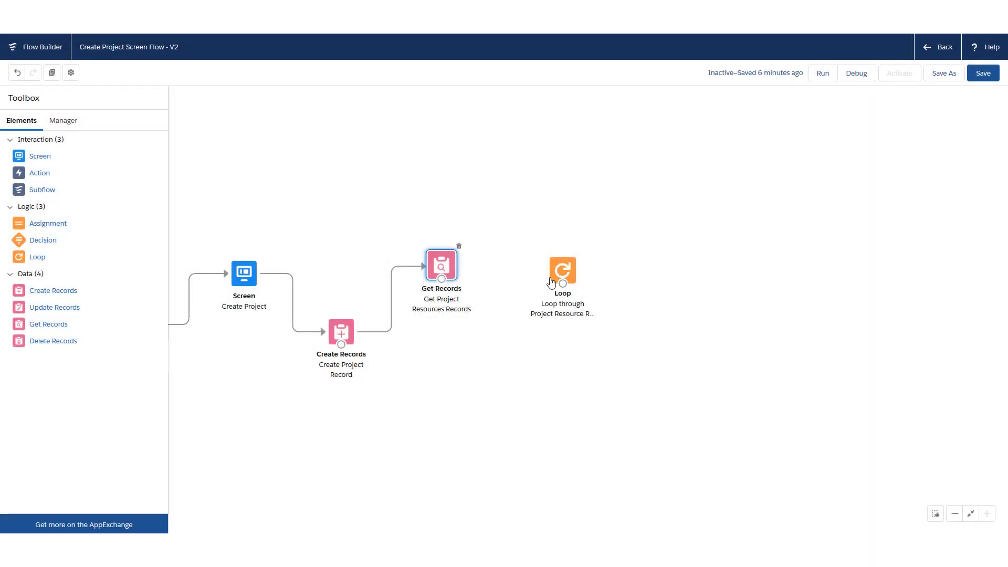
{"action": "left_click_drag", "start_coordinate": [562, 275], "coordinate": [551, 305]}
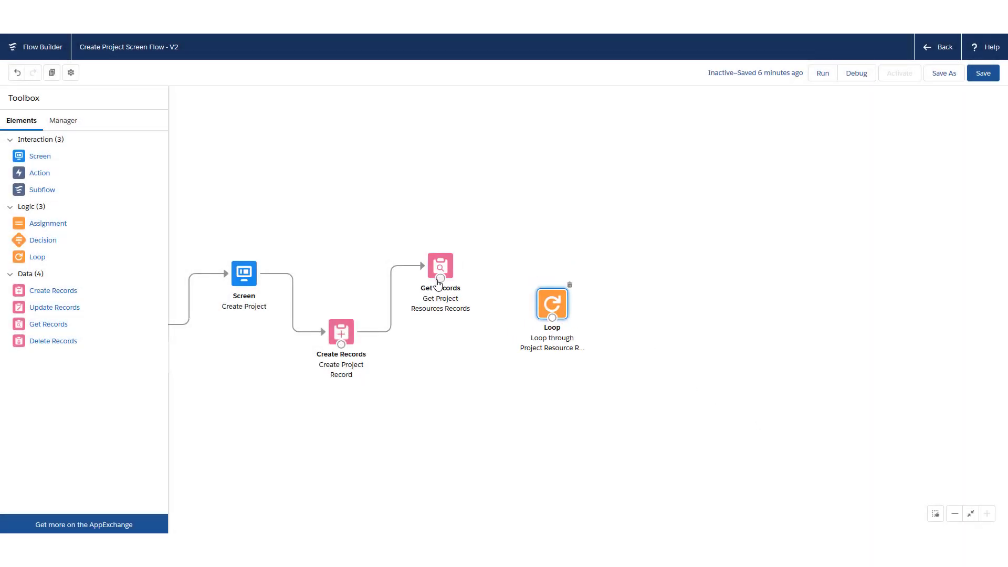
{"action": "left_click_drag", "start_coordinate": [440, 278], "coordinate": [499, 309]}
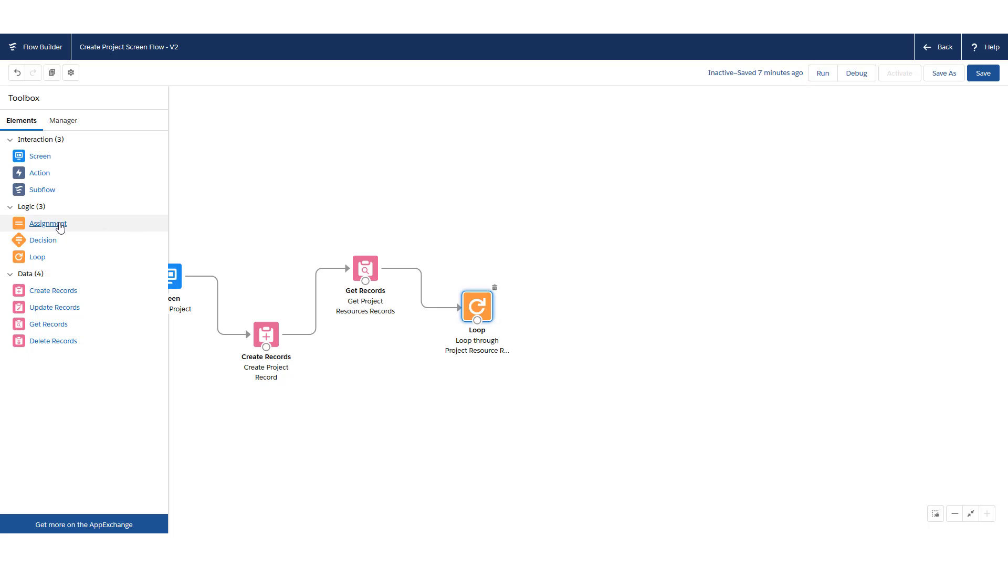
Add an assignment labelled 'Loop Project Resource Assignments' with API name Loop_Project_Resource_Assignments
{"action": "left_click_drag", "start_coordinate": [59, 226], "coordinate": [558, 246]}
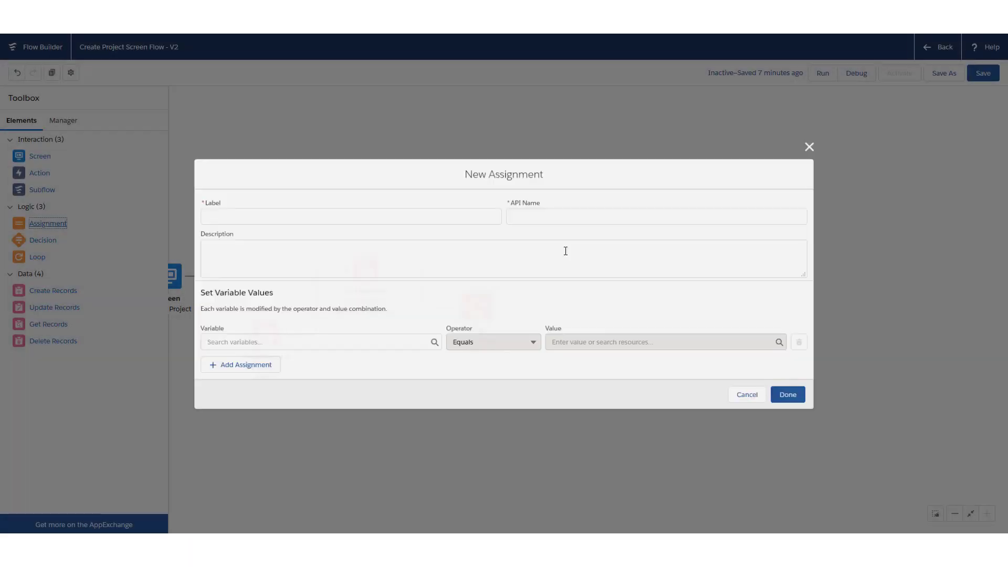
{"action": "left_click", "coordinate": [350, 214]}
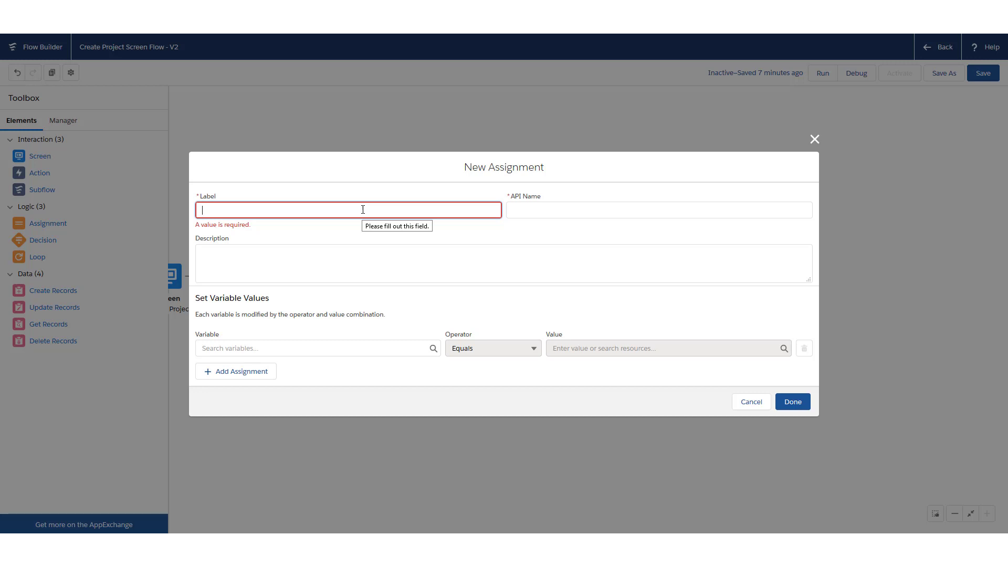
{"action": "type", "text": "Loop Project Resource Assignments"}
{"action": "key", "text": "Tab"}
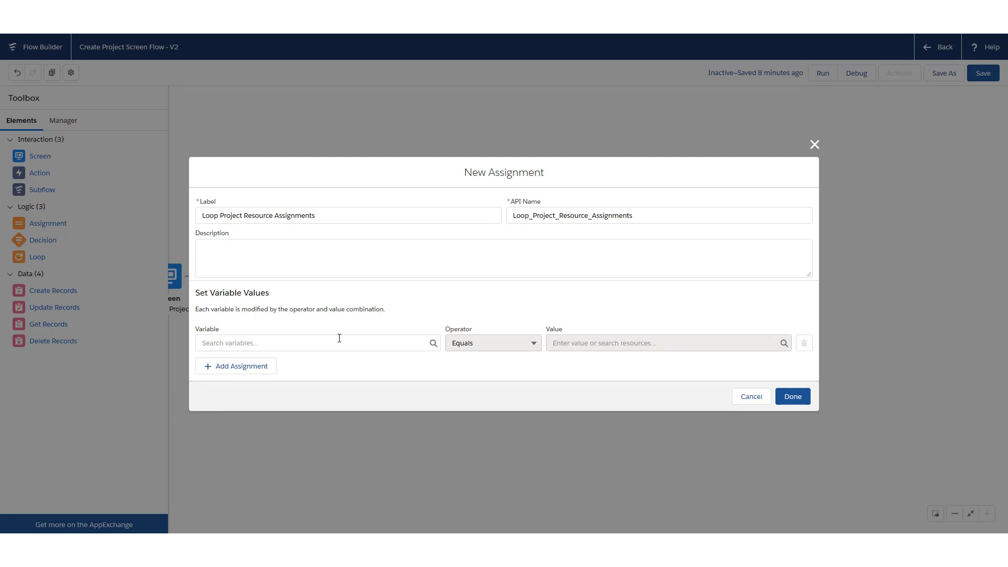
{"action": "left_click", "coordinate": [339, 343]}
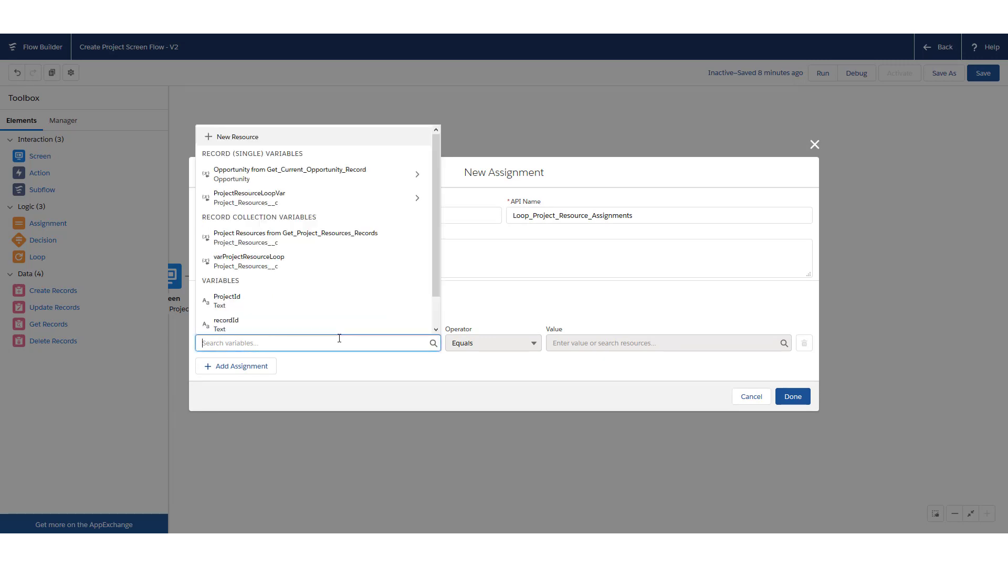
Set ProjectResourceLoopVar.Project__c Equals ProjectId and add a second assignment row
{"action": "left_click", "coordinate": [344, 204]}
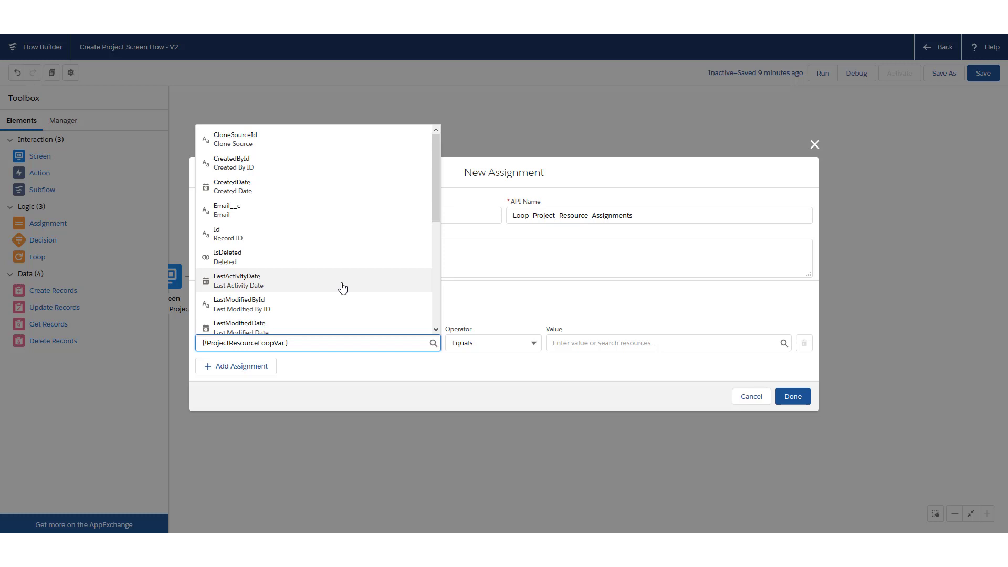
{"action": "left_click_drag", "start_coordinate": [433, 186], "coordinate": [433, 297]}
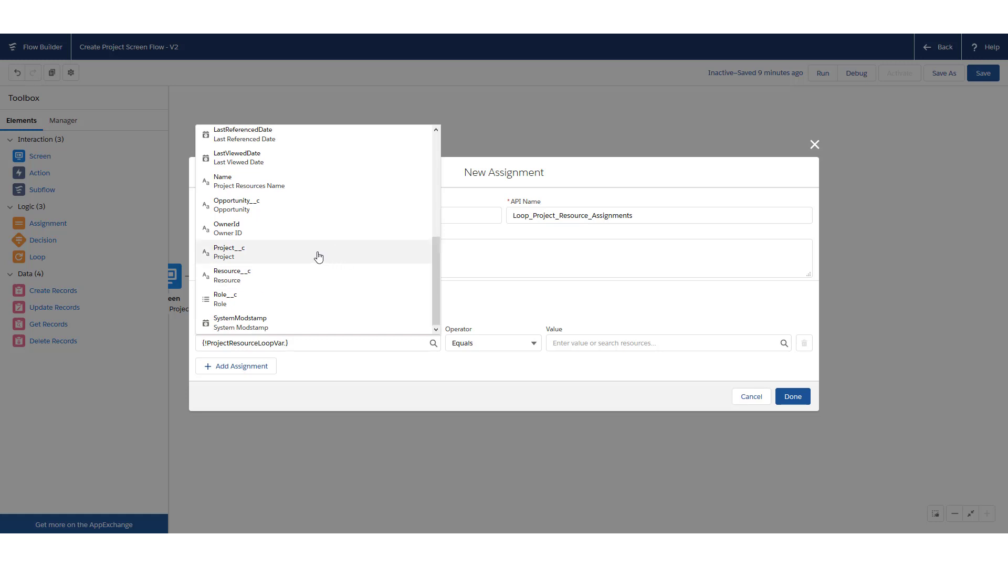
{"action": "left_click", "coordinate": [261, 256]}
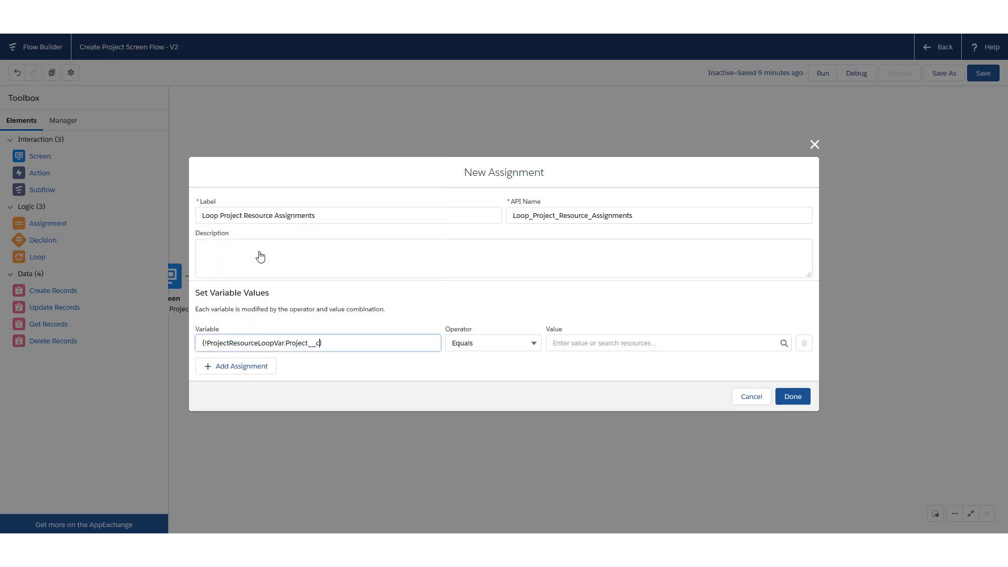
{"action": "left_click", "coordinate": [563, 342]}
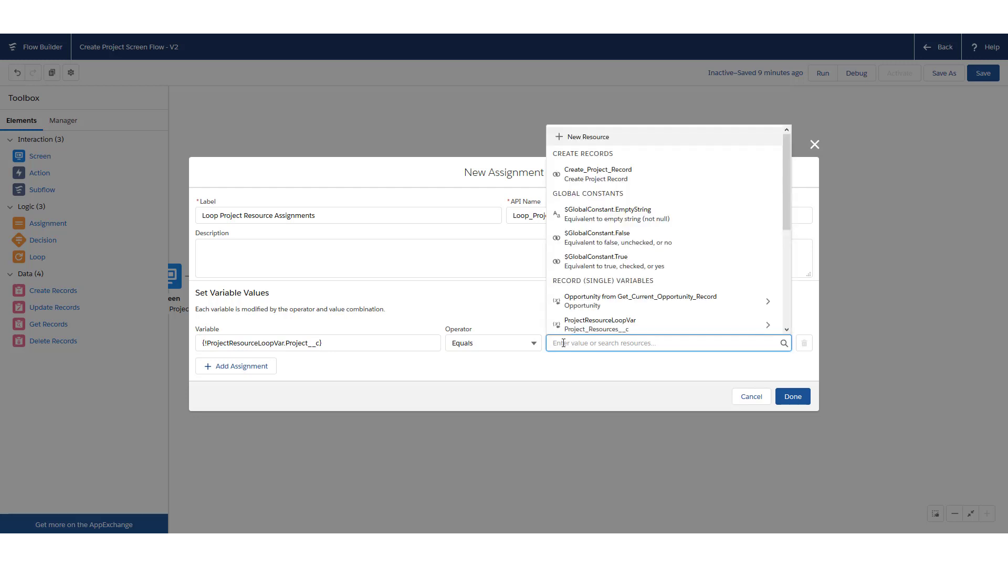
{"action": "left_click_drag", "start_coordinate": [785, 197], "coordinate": [776, 297]}
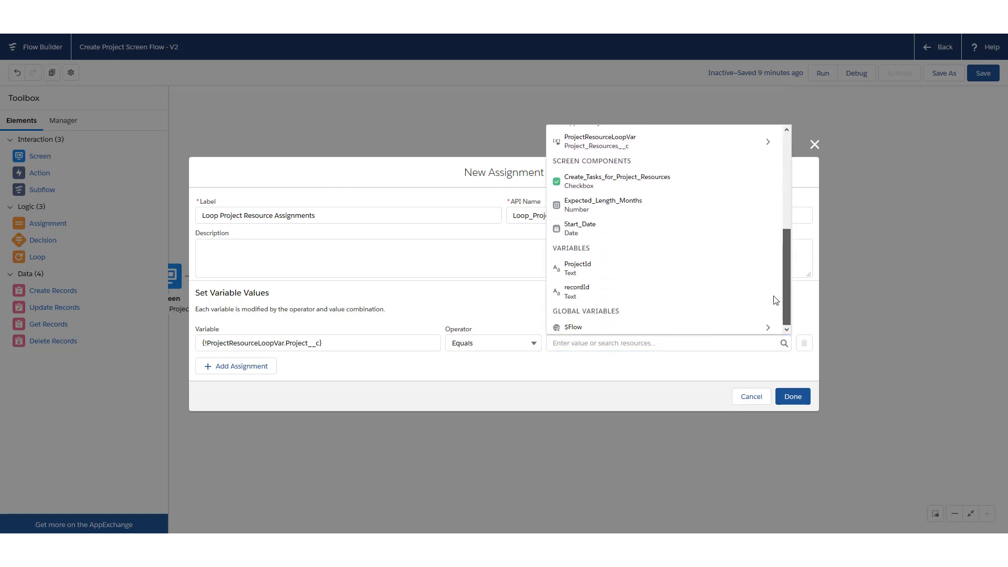
{"action": "left_click", "coordinate": [600, 269]}
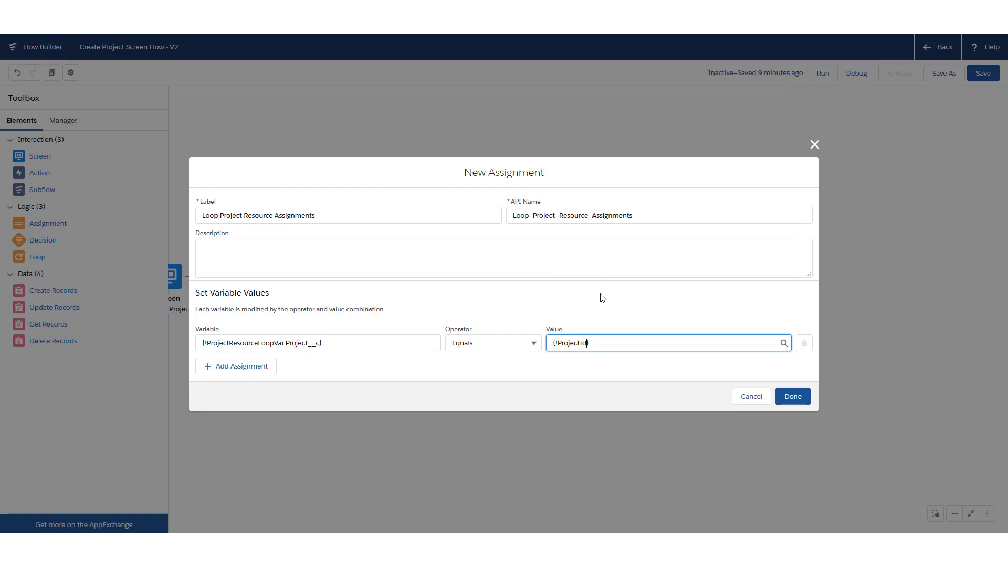
{"action": "left_click", "coordinate": [252, 374]}
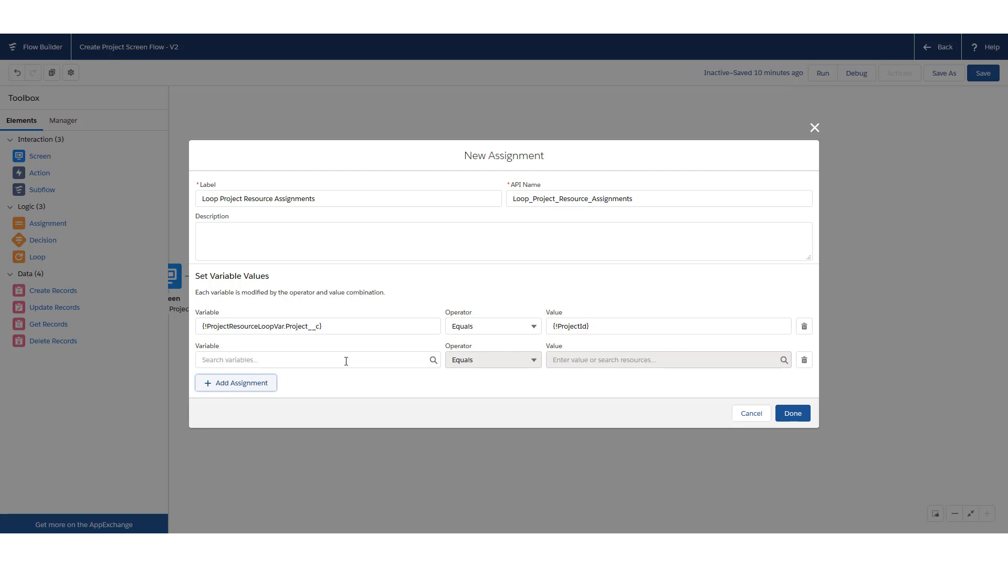
Create EmailCollection, a Text variable allowing multiple values, as the second row's target
{"action": "left_click", "coordinate": [346, 361]}
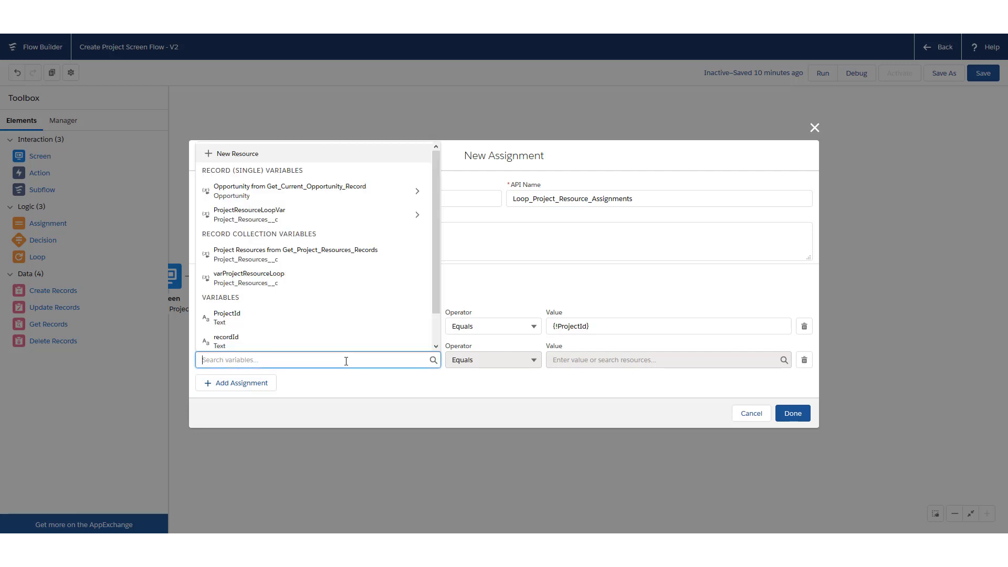
{"action": "left_click", "coordinate": [434, 257]}
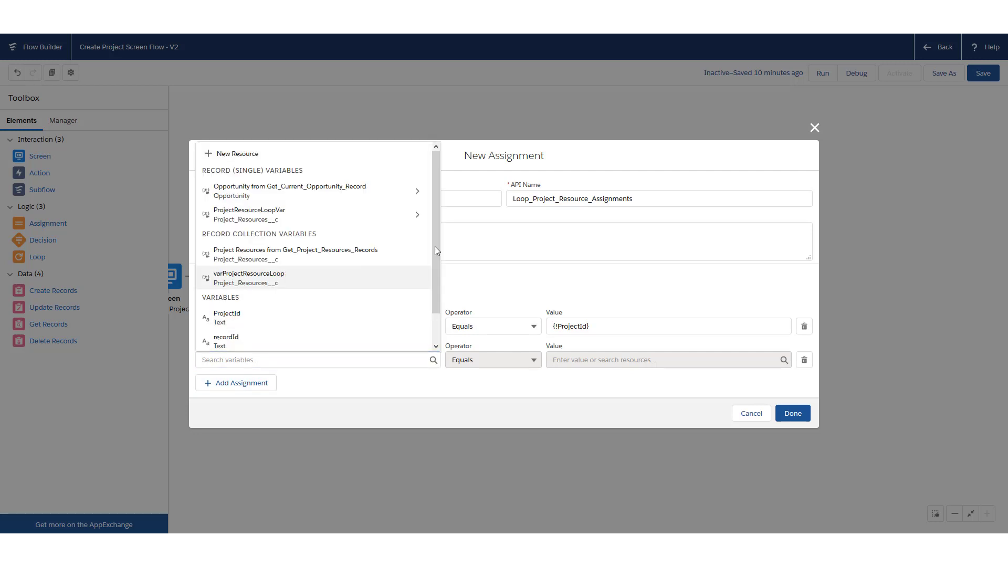
{"action": "left_click", "coordinate": [314, 154]}
{"action": "left_click", "coordinate": [369, 252]}
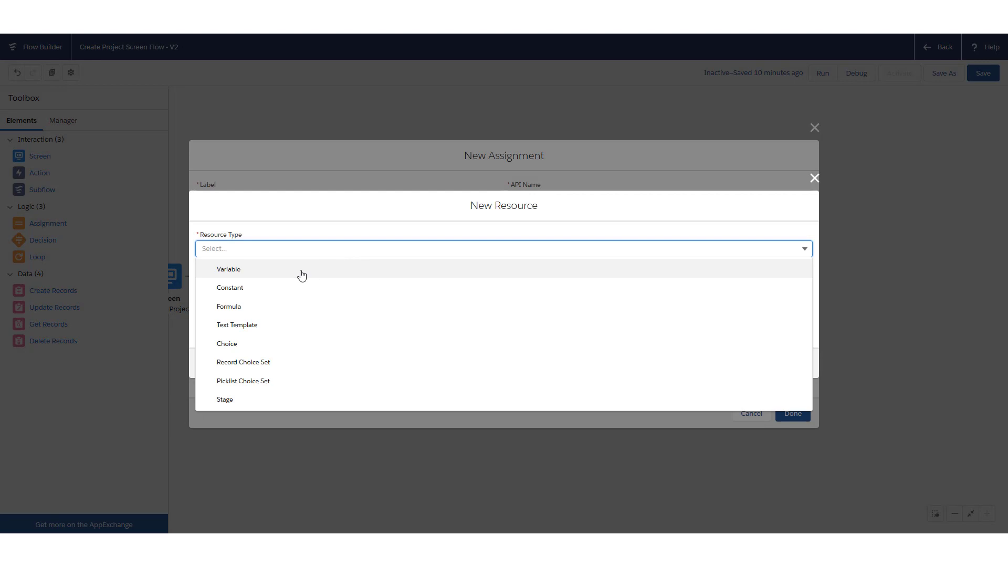
{"action": "left_click", "coordinate": [302, 275]}
{"action": "left_click", "coordinate": [308, 264]}
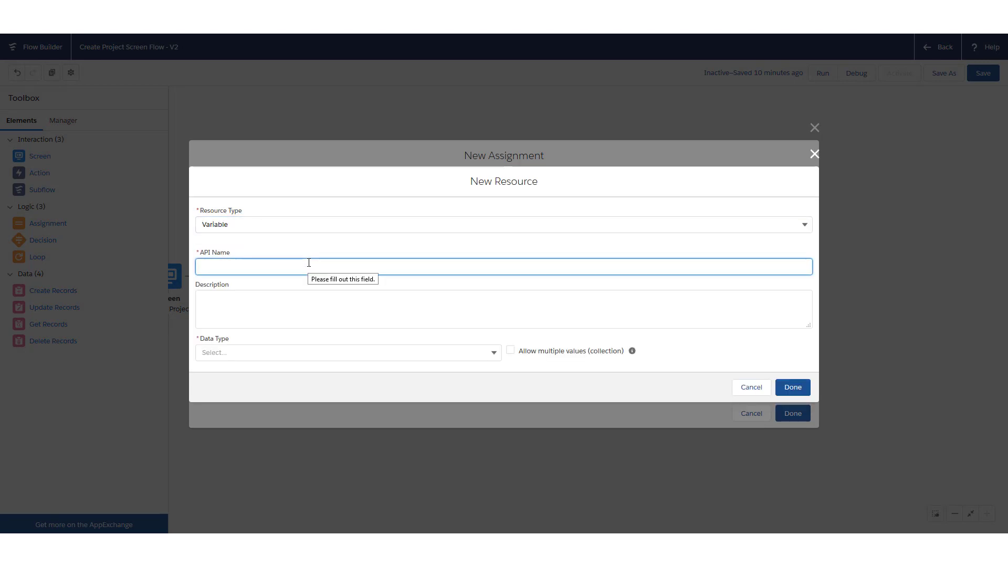
{"action": "type", "text": "EmailCollecto"}
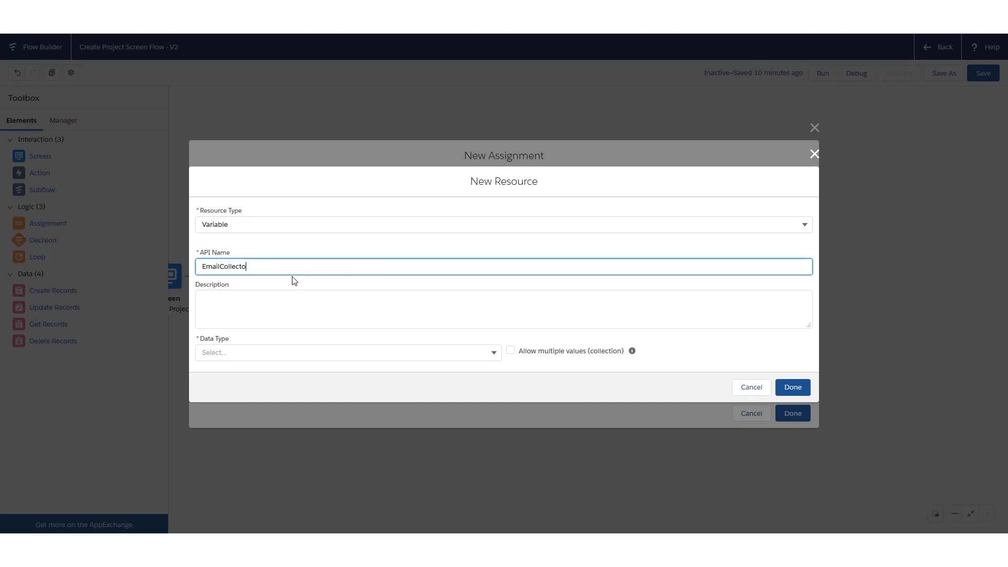
{"action": "type", "text": "inr"}
{"action": "left_click", "coordinate": [276, 357]}
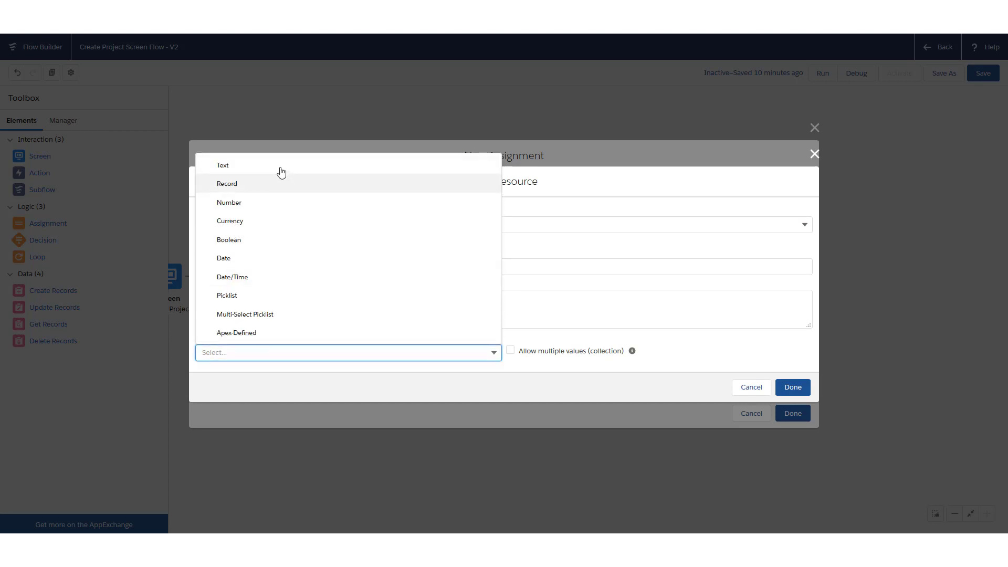
{"action": "left_click", "coordinate": [263, 166]}
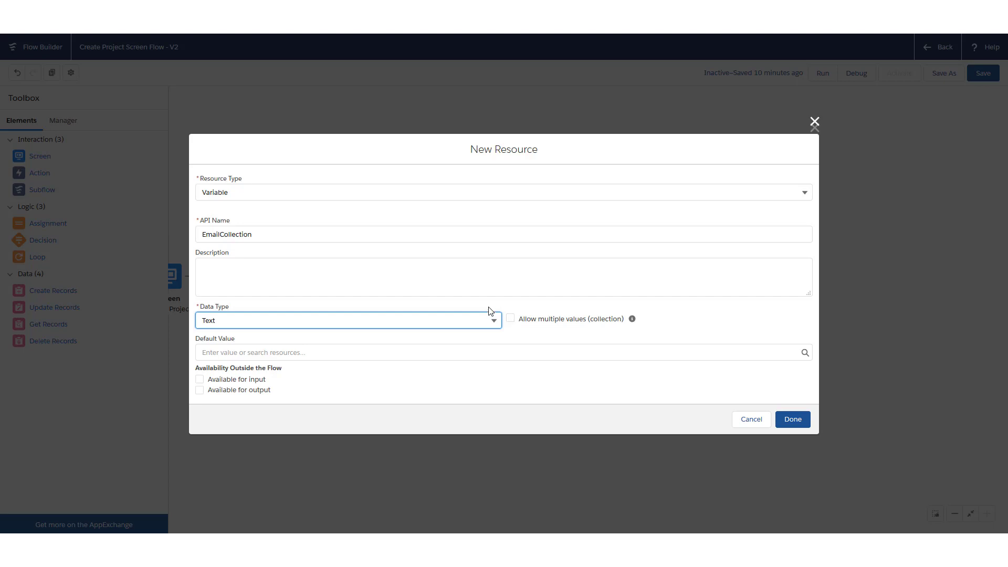
{"action": "left_click", "coordinate": [510, 319]}
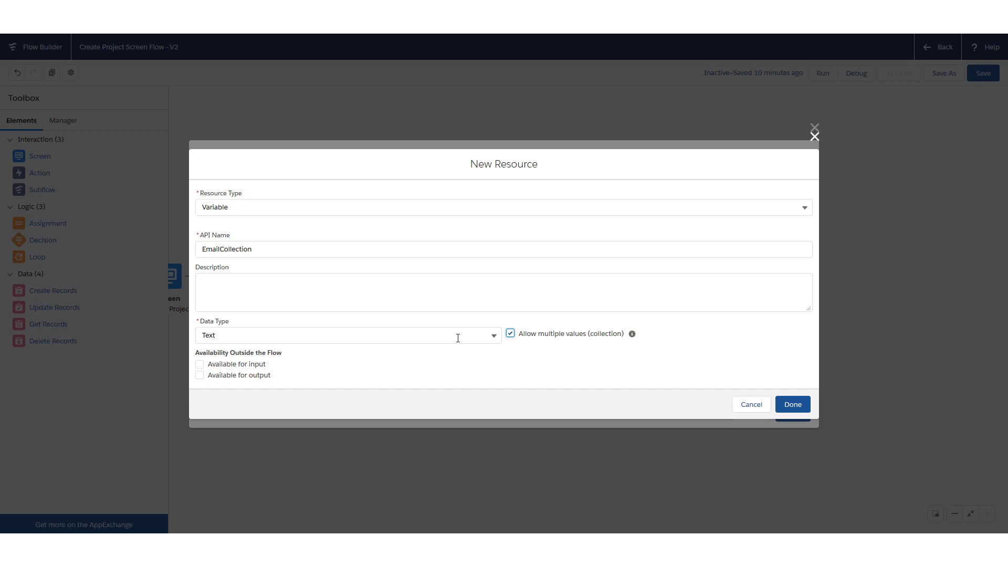
{"action": "left_click", "coordinate": [793, 404]}
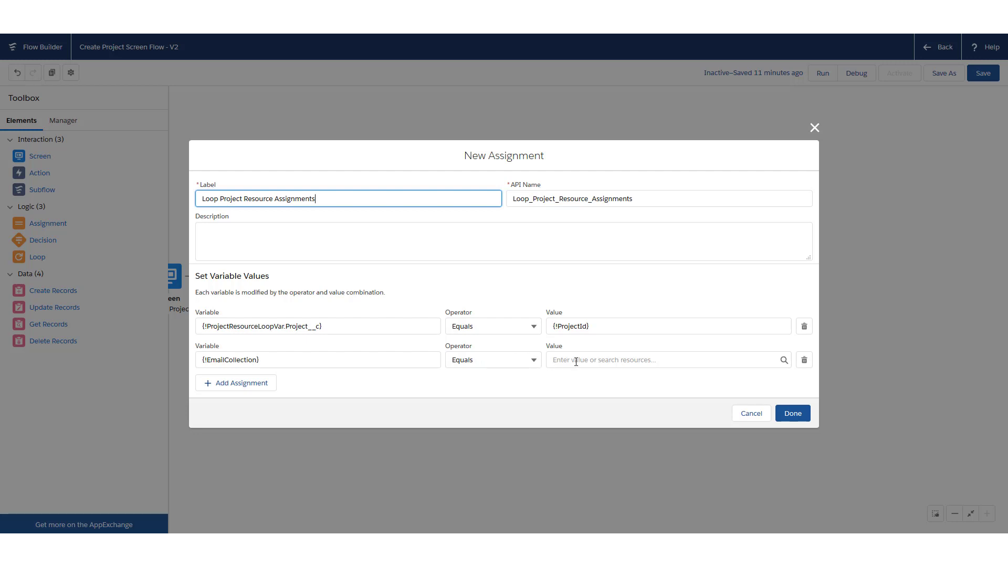
Make the second row Add ProjectResourceLoopVar.Email__c to EmailCollection and save the assignment
{"action": "left_click", "coordinate": [525, 361]}
{"action": "left_click", "coordinate": [524, 363]}
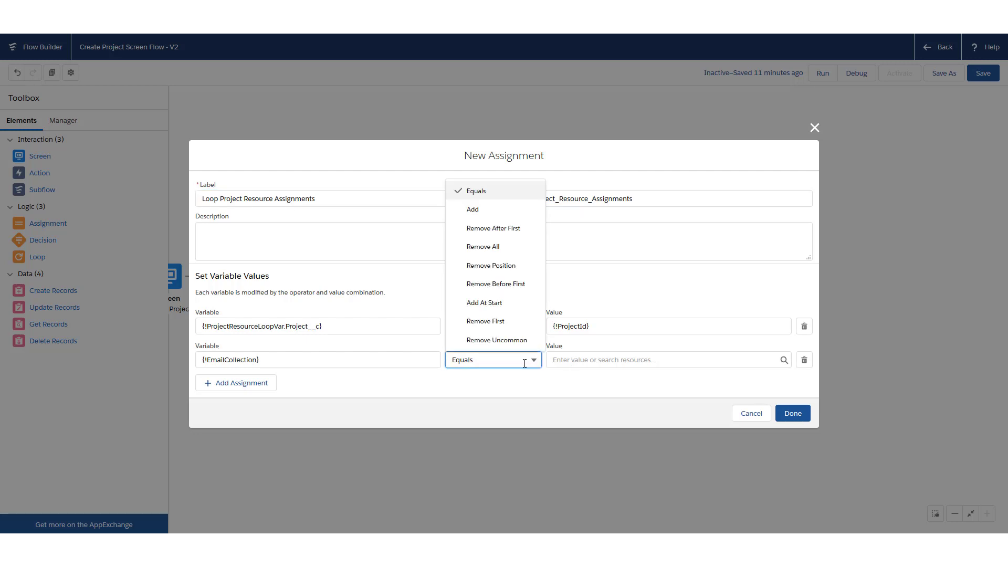
{"action": "left_click", "coordinate": [486, 210]}
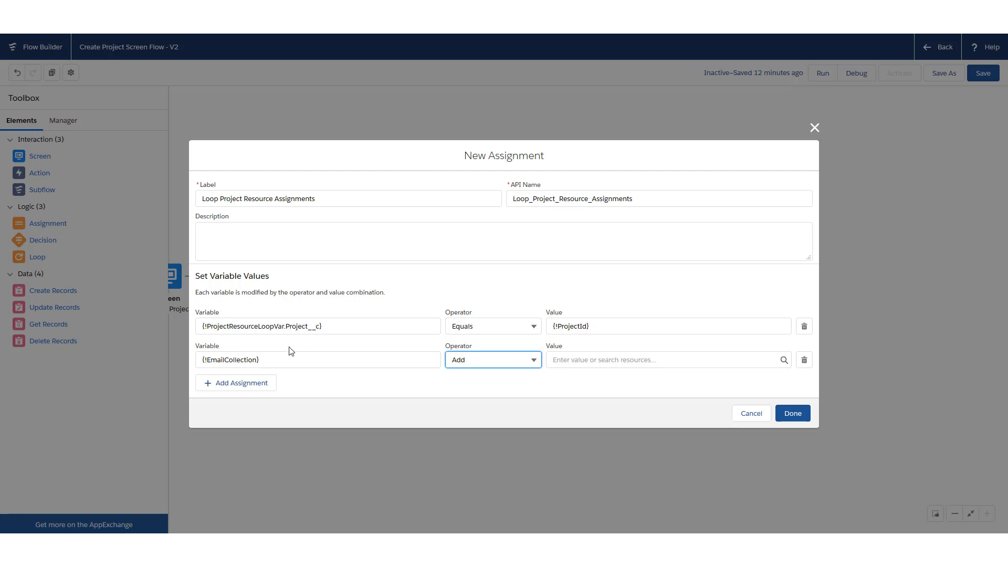
{"action": "left_click", "coordinate": [599, 363]}
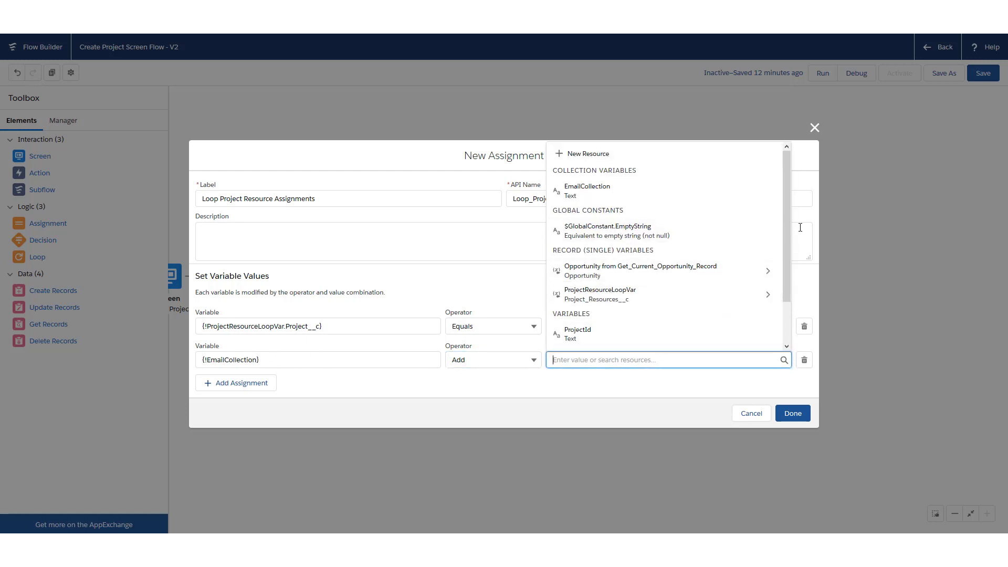
{"action": "left_click_drag", "start_coordinate": [785, 233], "coordinate": [783, 273]}
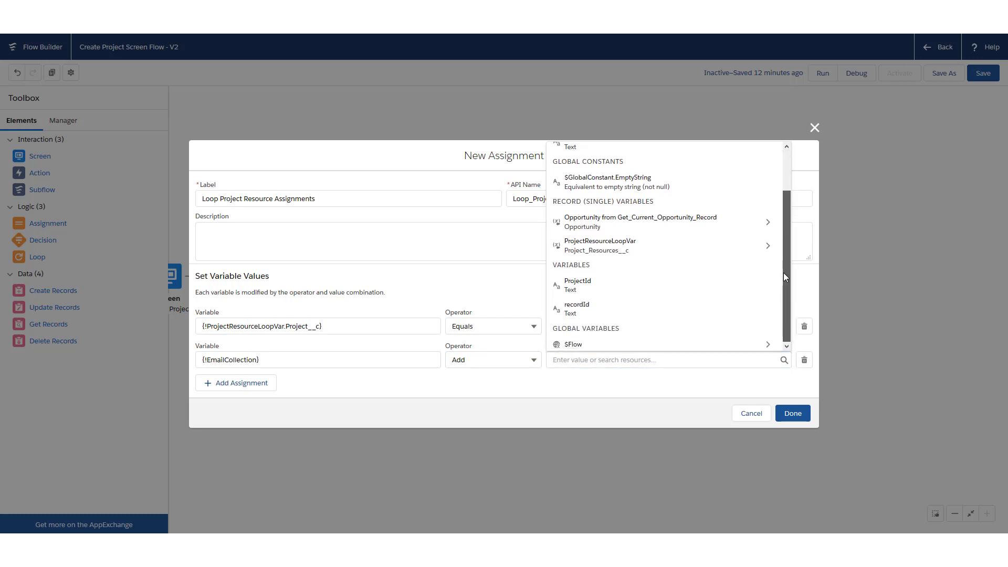
{"action": "left_click", "coordinate": [675, 248]}
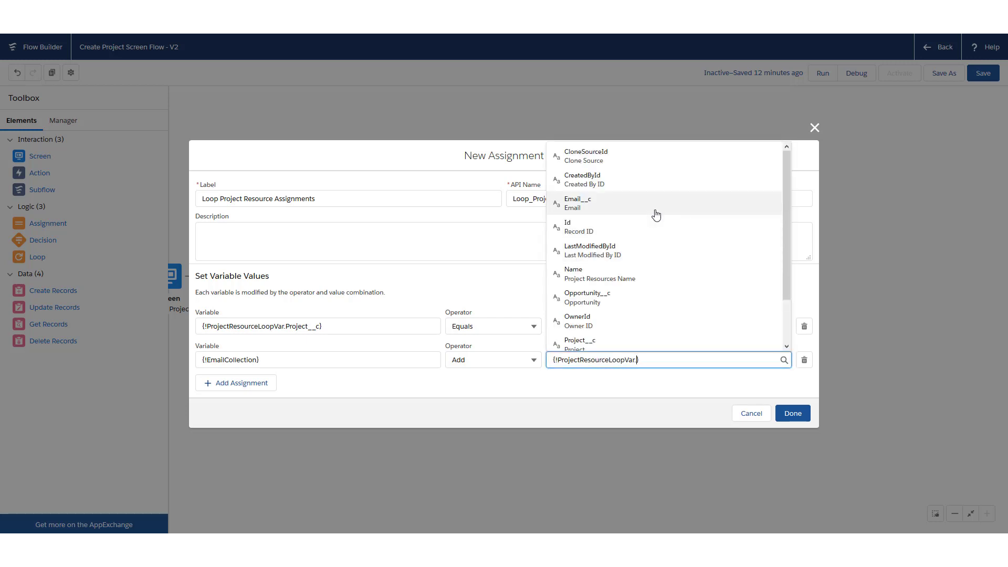
{"action": "left_click", "coordinate": [656, 214]}
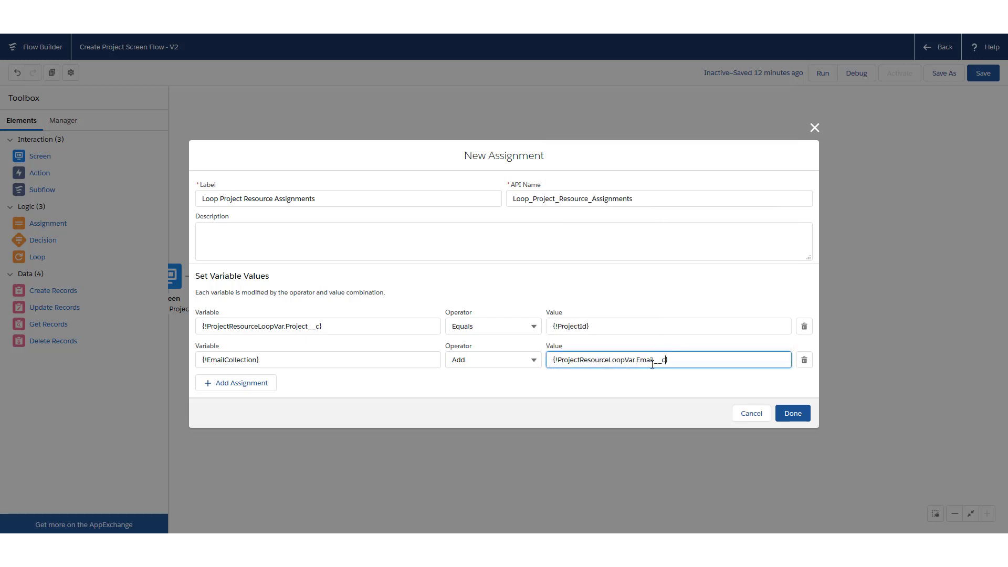
{"action": "left_click", "coordinate": [791, 413]}
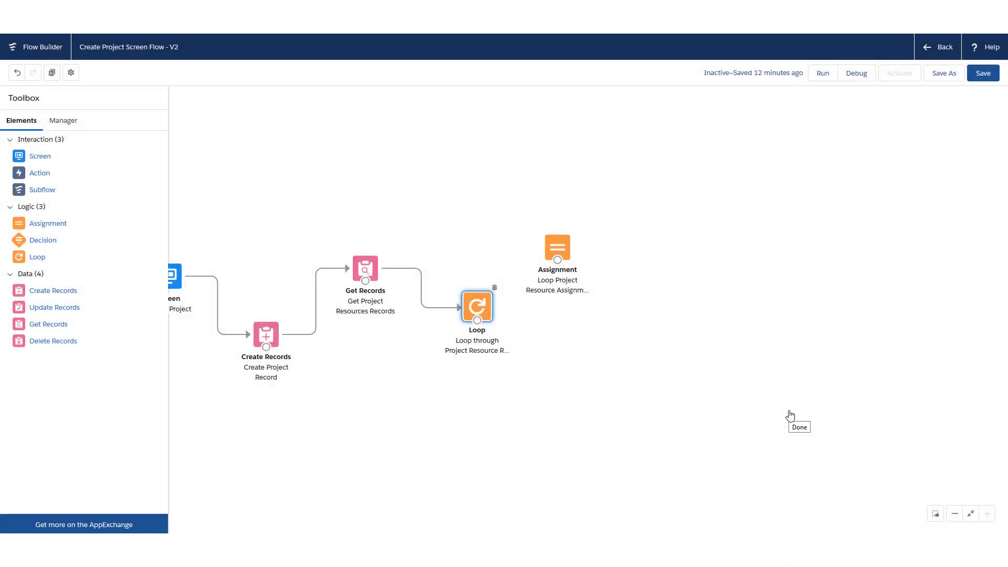
Connect the Loop to the assignment via the 'For each item in the collection' path
{"action": "left_click_drag", "start_coordinate": [557, 257], "coordinate": [591, 224]}
{"action": "left_click_drag", "start_coordinate": [477, 320], "coordinate": [587, 214]}
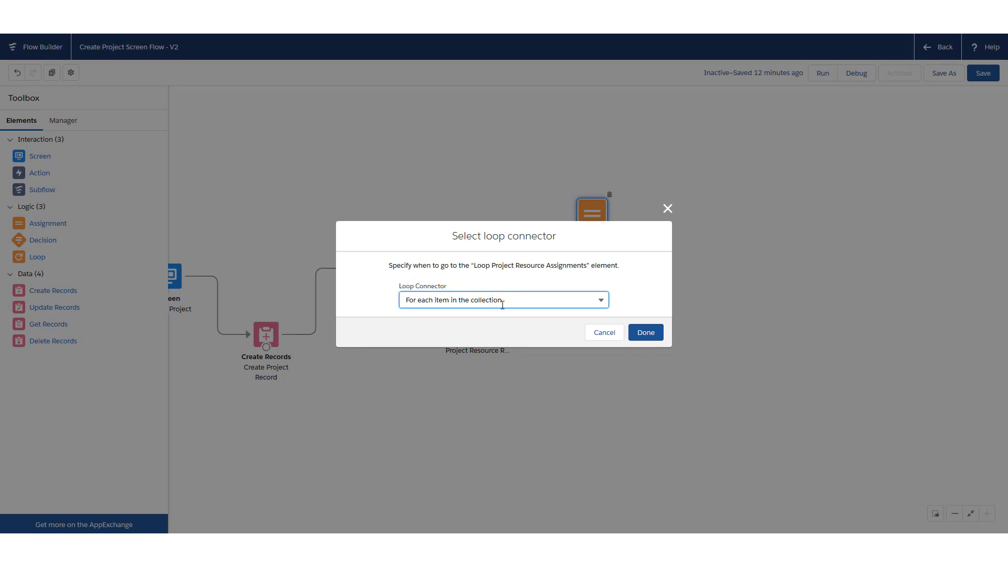
{"action": "left_click", "coordinate": [646, 332]}
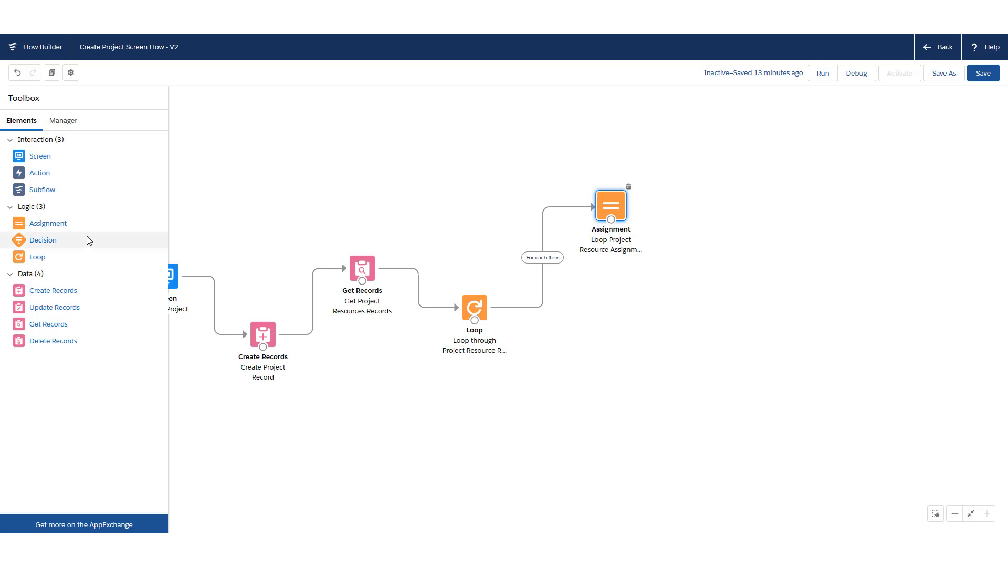
{"action": "left_click_drag", "start_coordinate": [87, 240], "coordinate": [666, 275]}
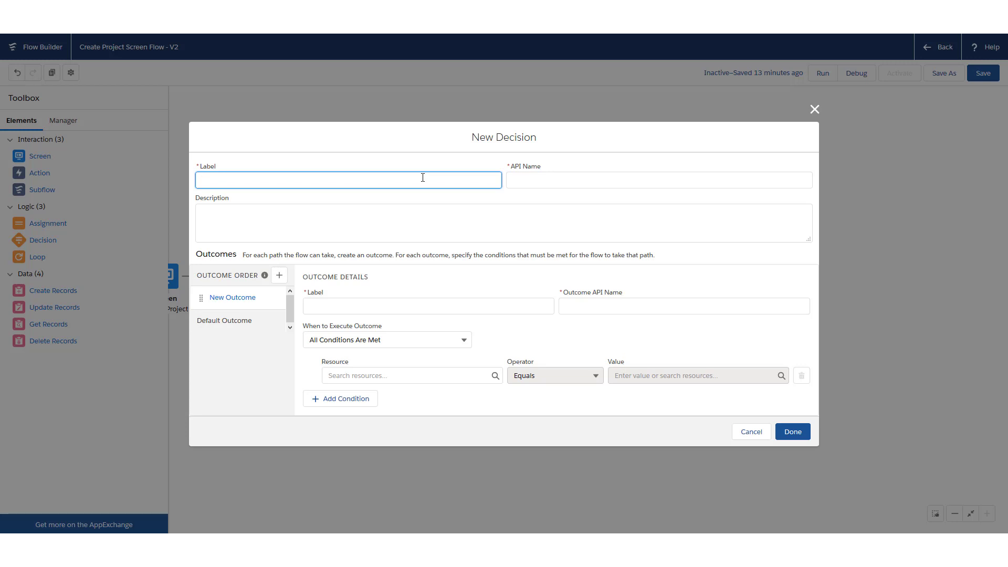
Label the decision 'Create Tasks Decision' and name its first outcome Create Tasks (Create_Tasks)
{"action": "type", "text": "Create Tasks Decisions"}
{"action": "key", "text": "Tab"}
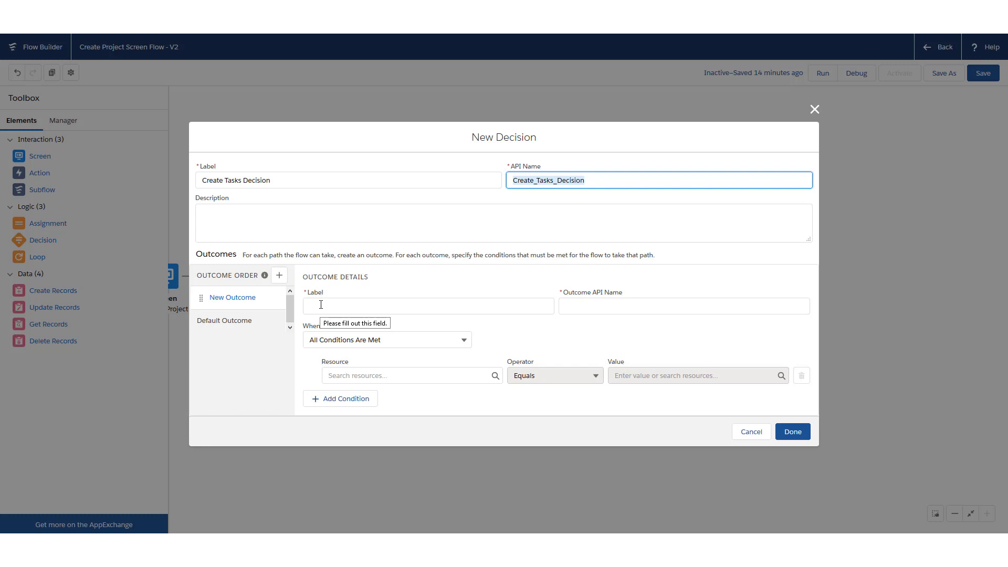
{"action": "left_click", "coordinate": [320, 305]}
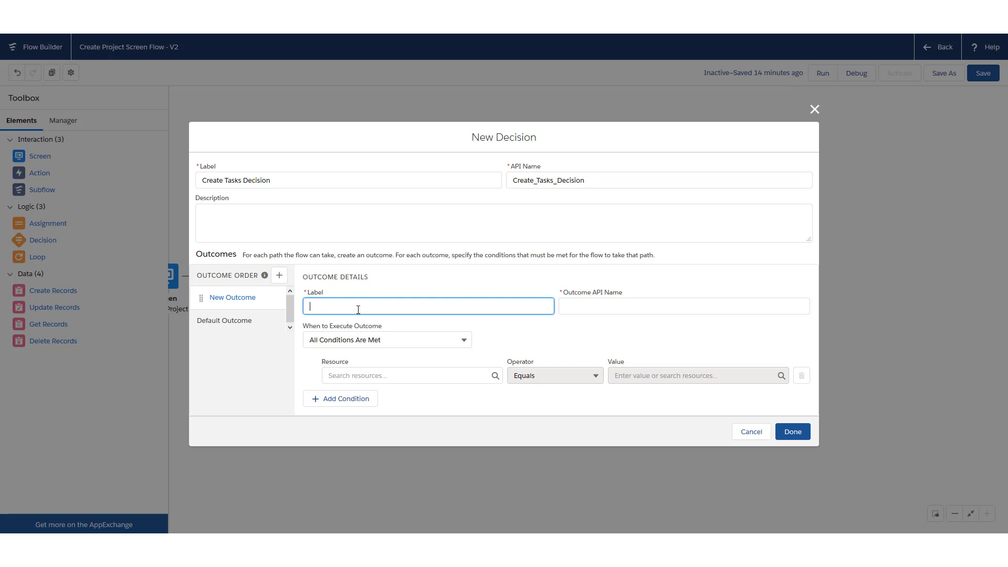
{"action": "type", "text": "Create"}
{"action": "key", "text": "Tab"}
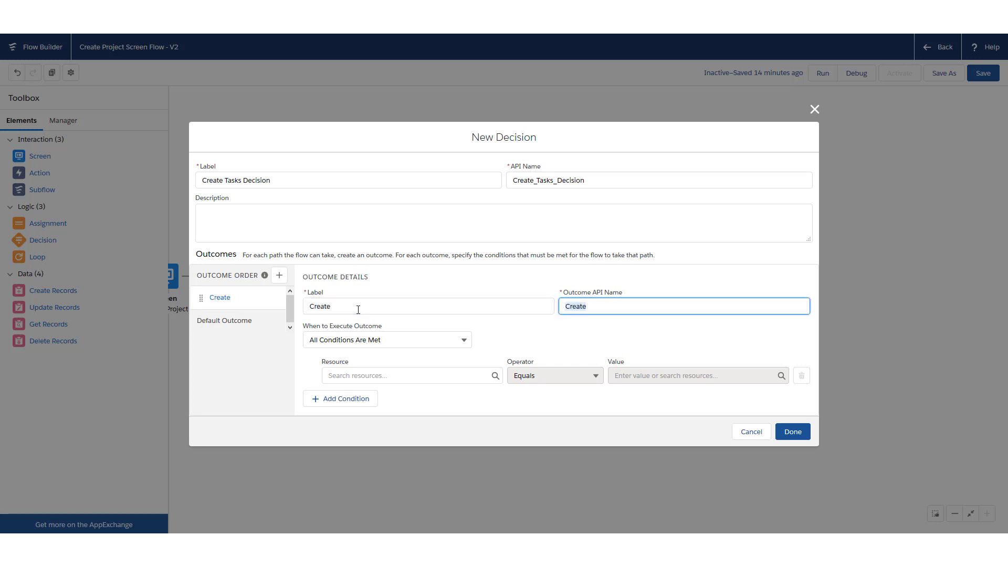
{"action": "left_click", "coordinate": [358, 309]}
{"action": "type", "text": "Tassk"}
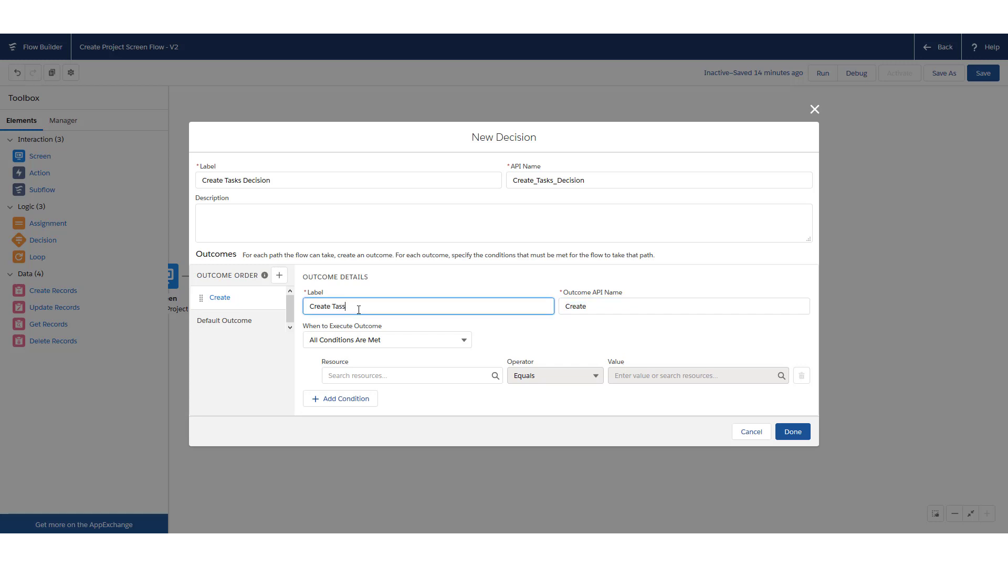
{"action": "key", "text": "BackSpace"}
{"action": "type", "text": "ks"}
{"action": "left_click", "coordinate": [611, 309]}
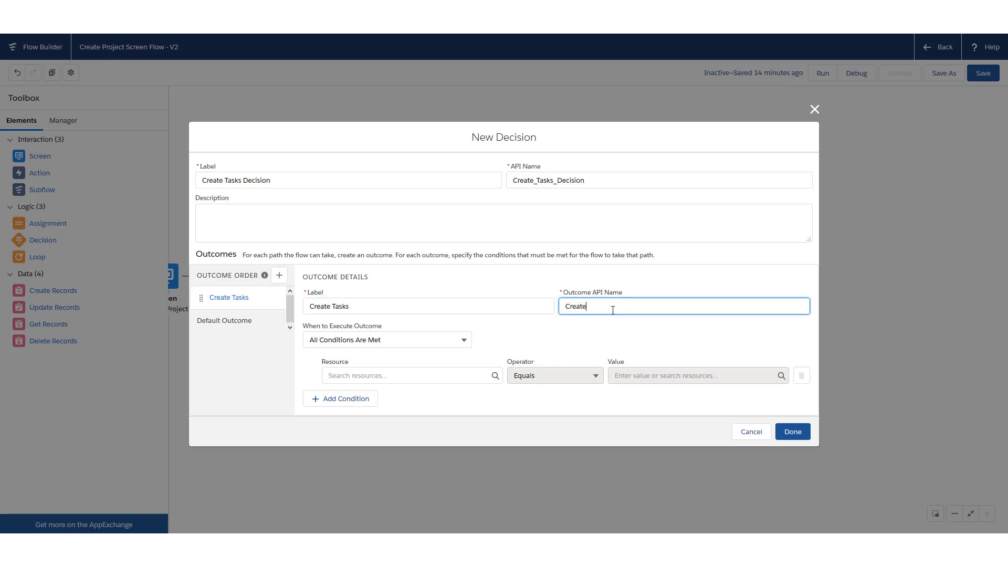
{"action": "type", "text": "_Tasks"}
Set the outcome condition to Create_Tasks_for_Project_Resources Equals $GlobalConstant.True
{"action": "left_click", "coordinate": [411, 374]}
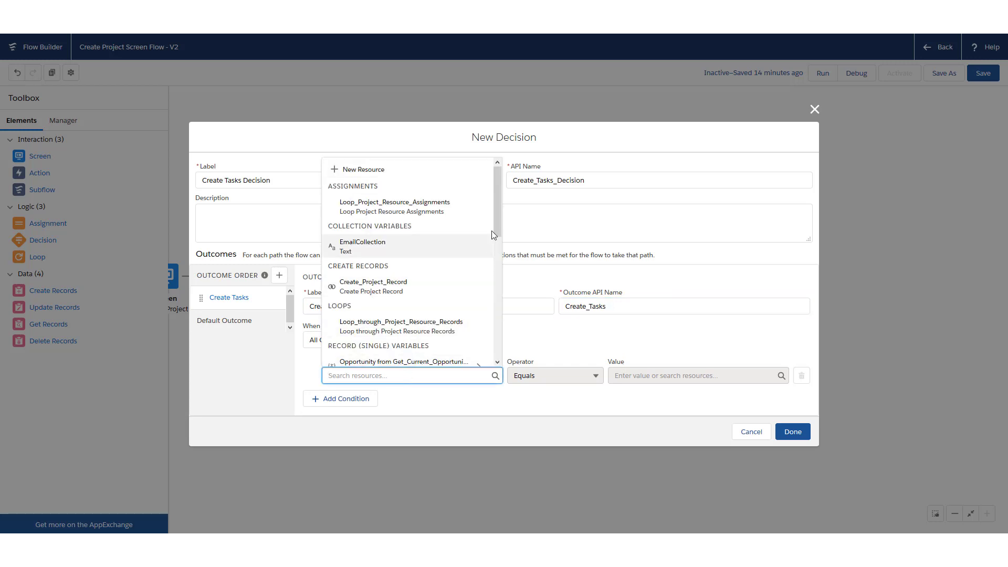
{"action": "left_click_drag", "start_coordinate": [496, 218], "coordinate": [498, 321]}
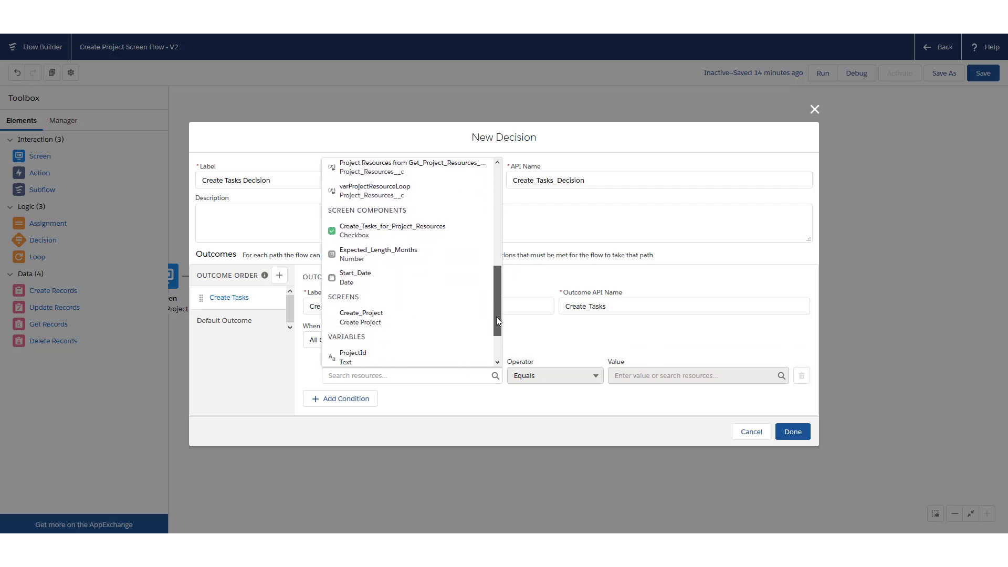
{"action": "left_click", "coordinate": [383, 233]}
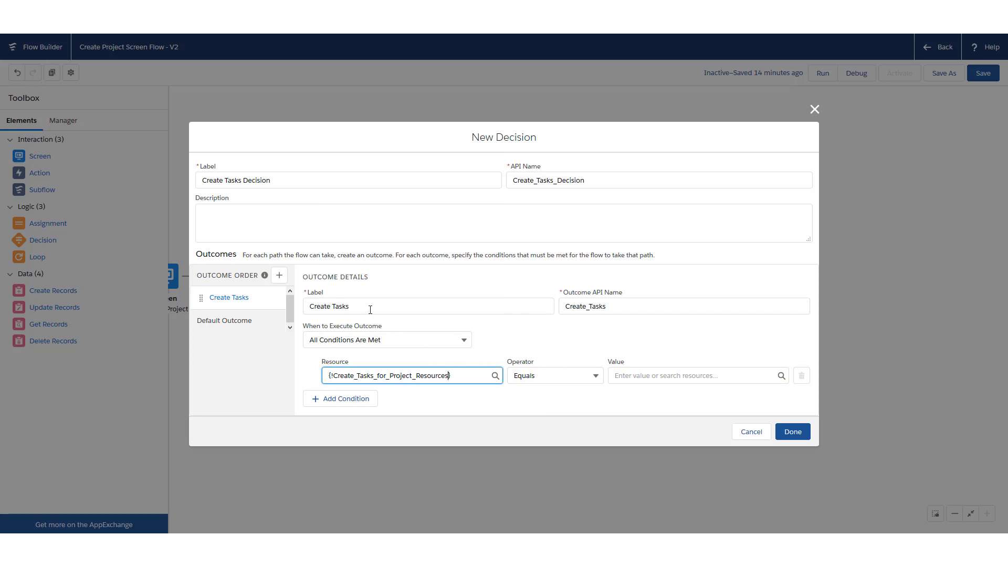
{"action": "left_click", "coordinate": [630, 376]}
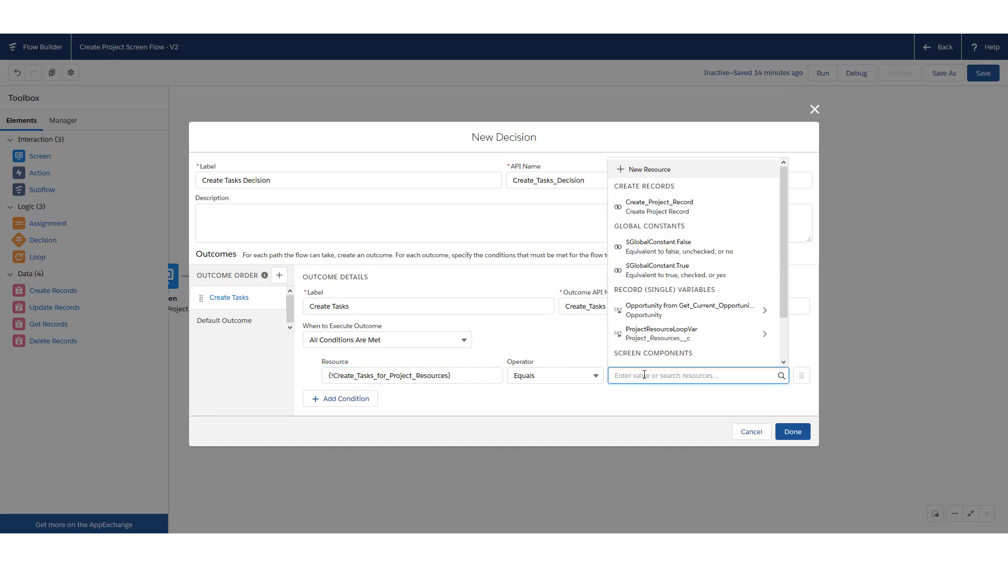
{"action": "left_click", "coordinate": [697, 271]}
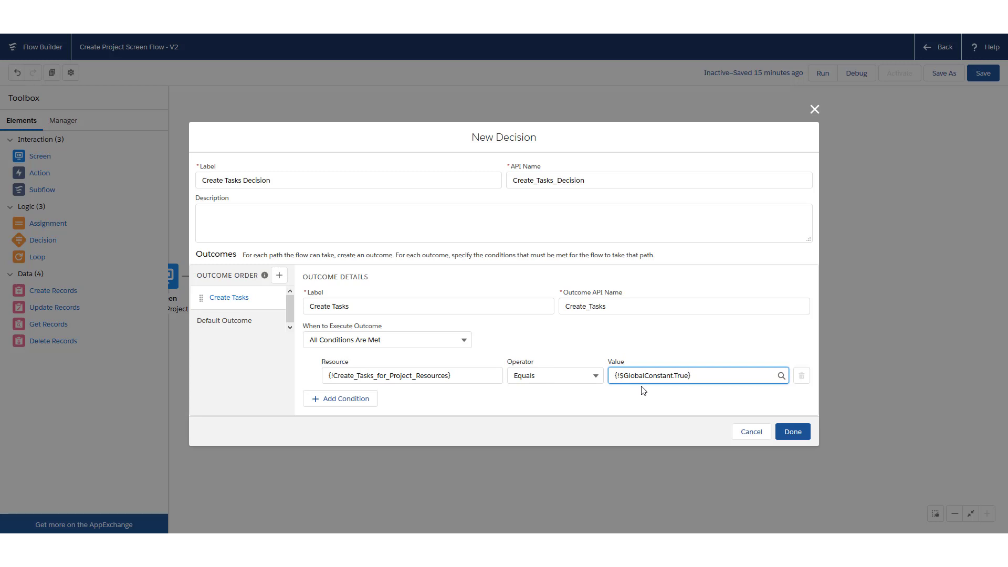
{"action": "left_click", "coordinate": [246, 303]}
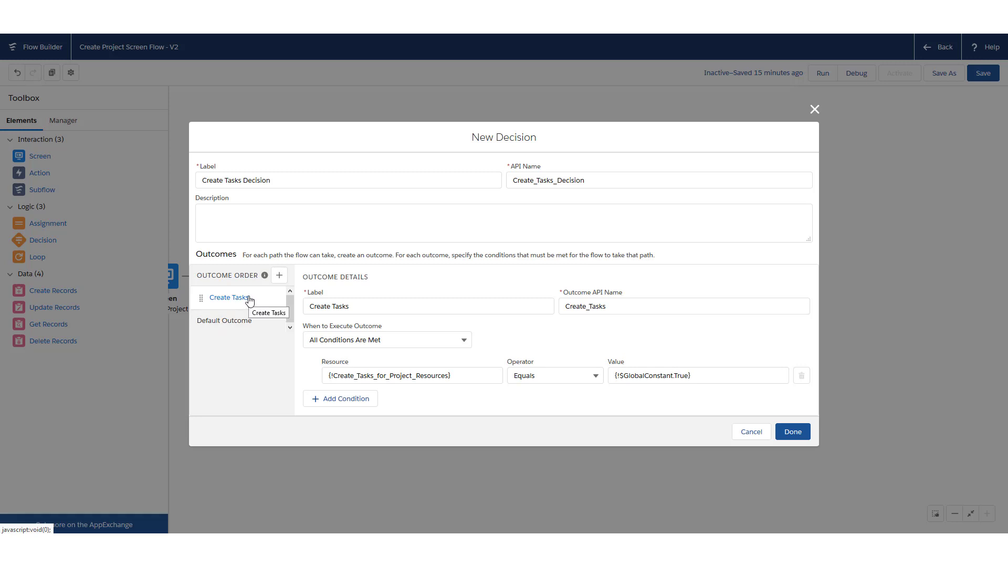
Save the decision, connect Assignment to it, and route its Default Outcome back to the Loop
{"action": "left_click", "coordinate": [792, 430]}
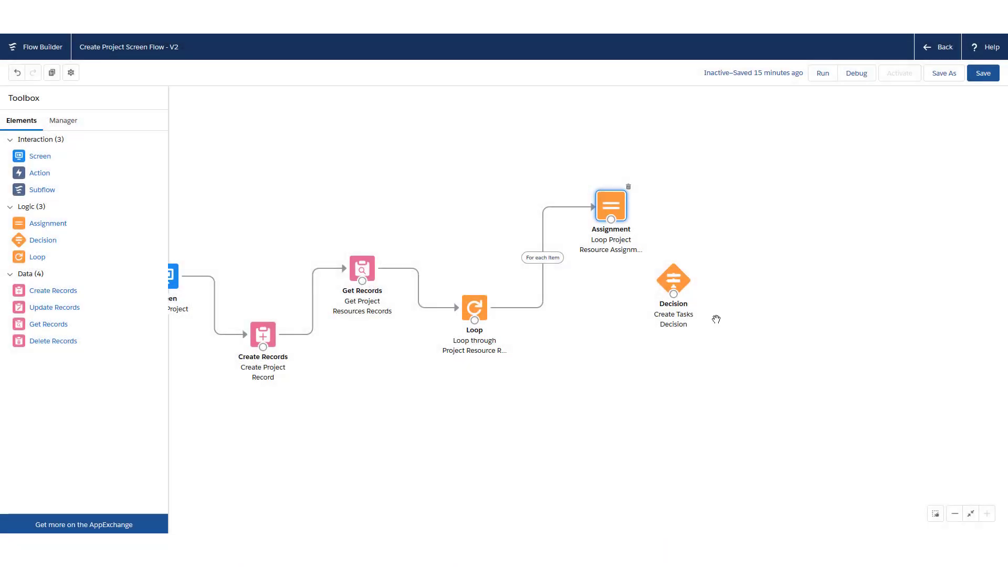
{"action": "left_click_drag", "start_coordinate": [674, 279], "coordinate": [721, 205]}
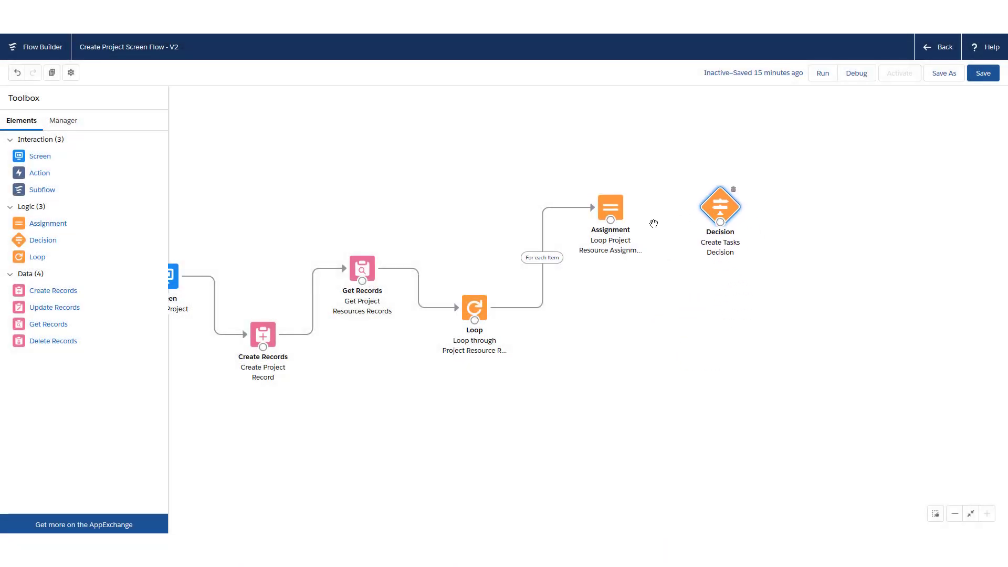
{"action": "left_click_drag", "start_coordinate": [610, 220], "coordinate": [594, 201]}
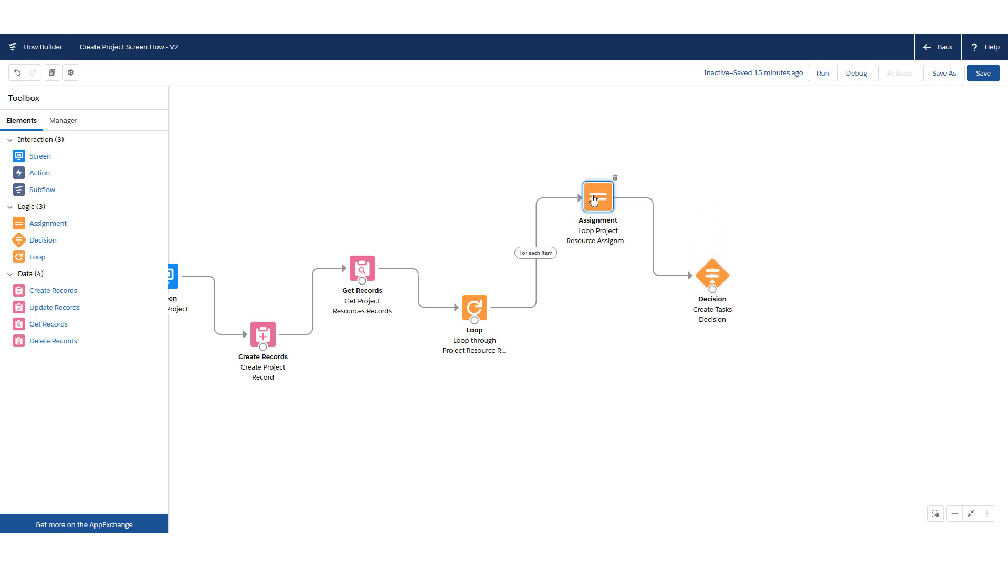
{"action": "left_click_drag", "start_coordinate": [703, 267], "coordinate": [484, 309]}
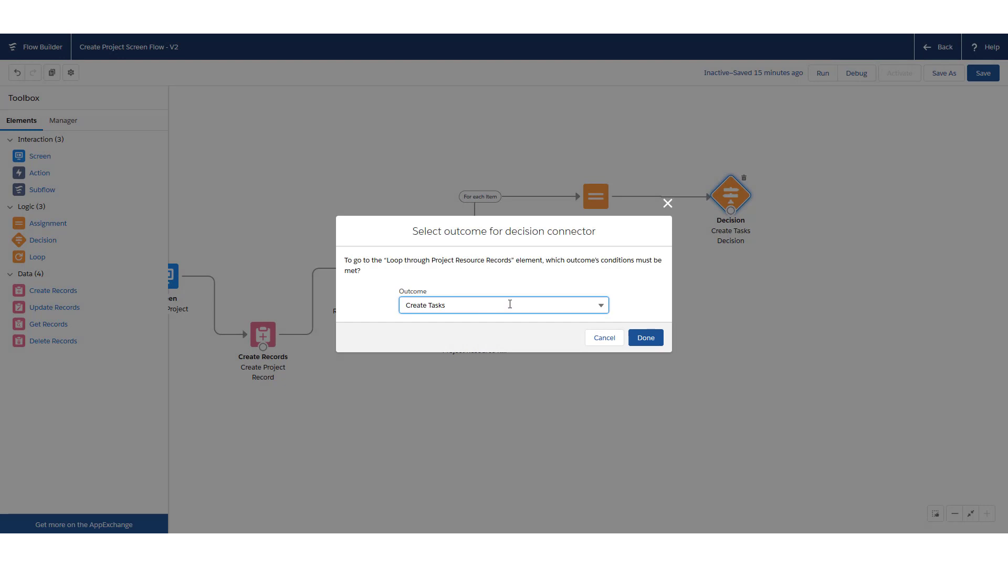
{"action": "left_click", "coordinate": [481, 303]}
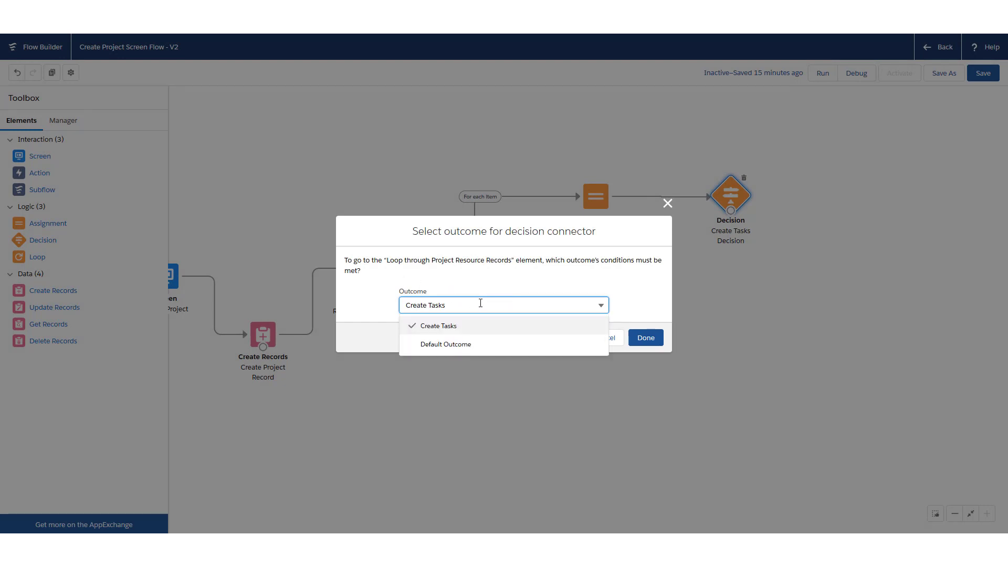
{"action": "left_click", "coordinate": [477, 345]}
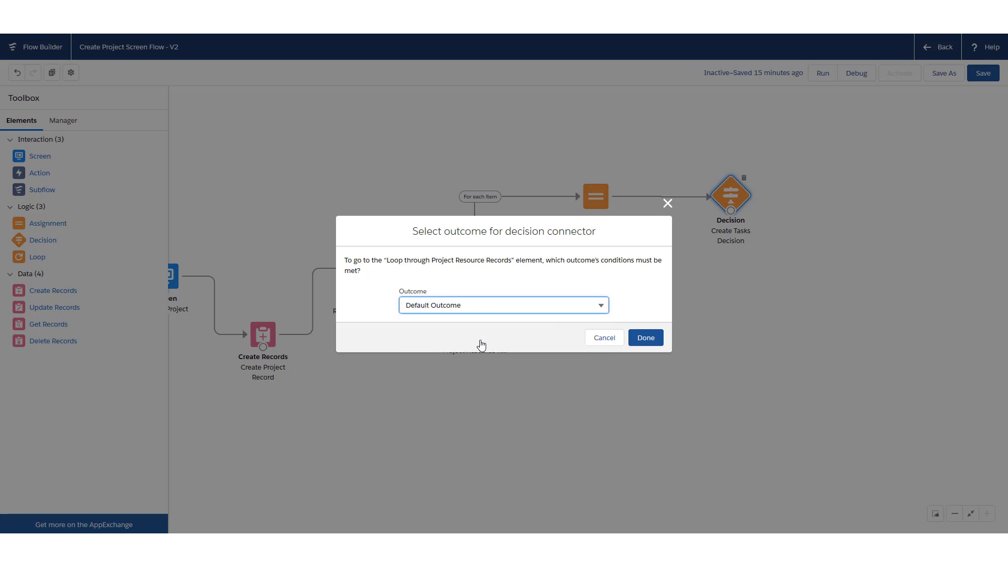
{"action": "left_click", "coordinate": [640, 340]}
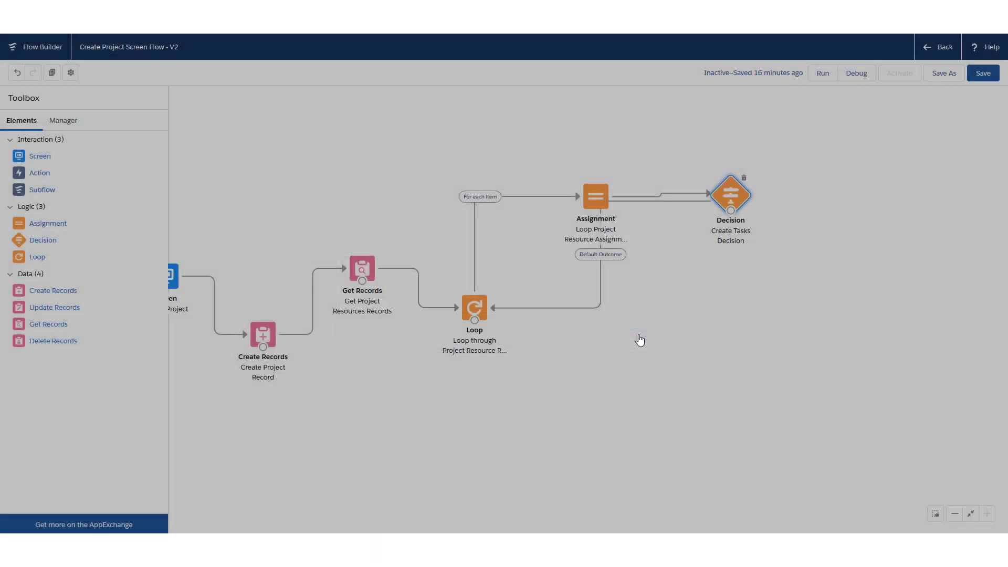
{"action": "mouse_move", "coordinate": [729, 216]}
{"action": "left_mouse_down"}
{"action": "mouse_move", "coordinate": [749, 221]}
{"action": "mouse_move", "coordinate": [750, 293]}
{"action": "left_mouse_up"}
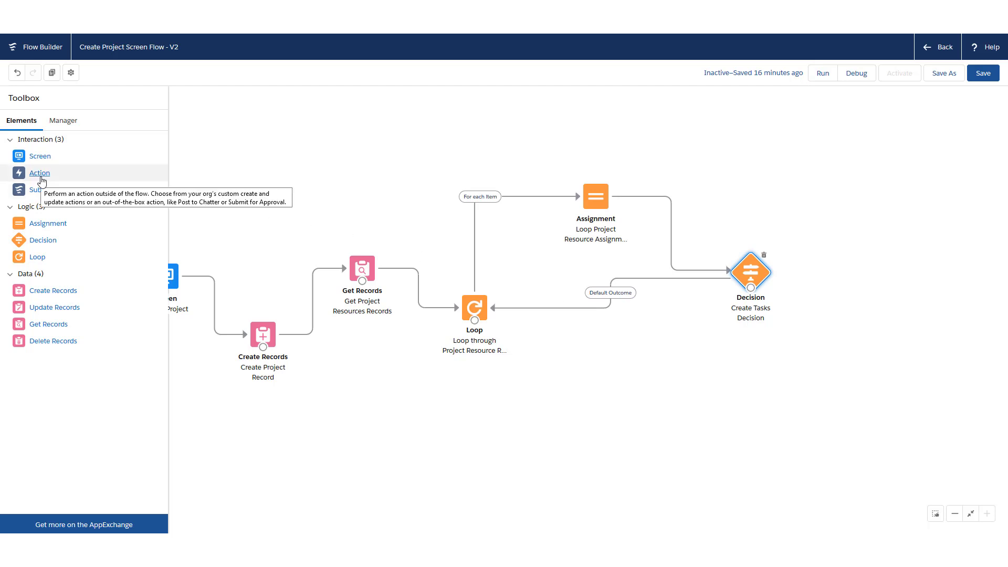
Add a New Task action for Task records, labelled New Tasks
{"action": "left_click_drag", "start_coordinate": [41, 180], "coordinate": [716, 374]}
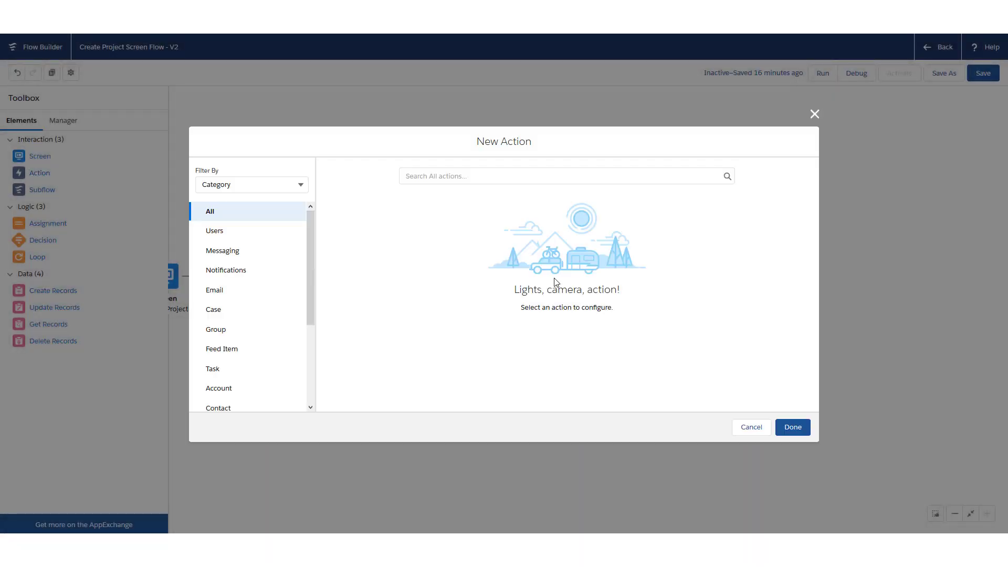
{"action": "scroll", "coordinate": [237, 286], "scroll_direction": "down", "scroll_amount": 2}
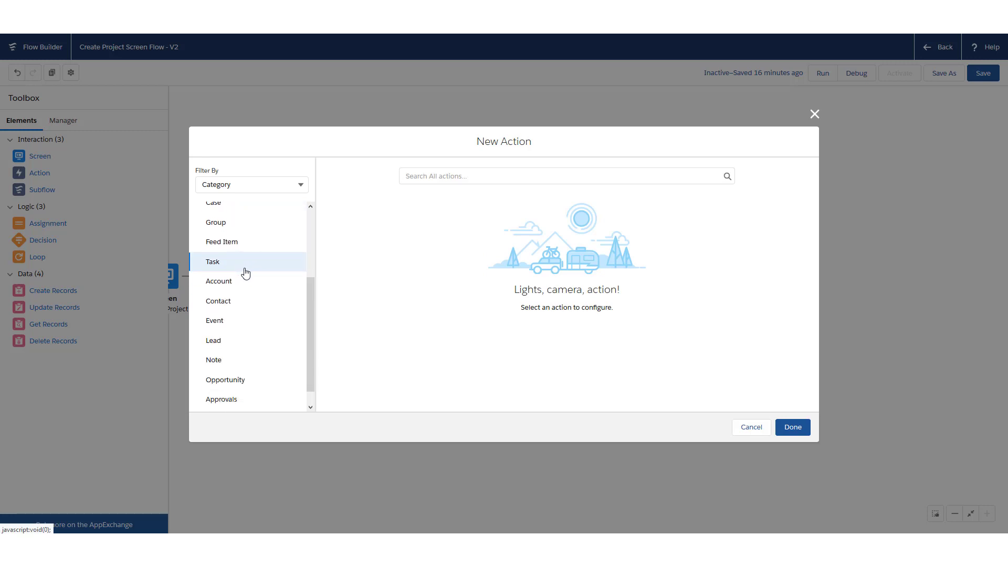
{"action": "scroll", "coordinate": [240, 271], "scroll_direction": "up", "scroll_amount": 2}
{"action": "left_click", "coordinate": [236, 320]}
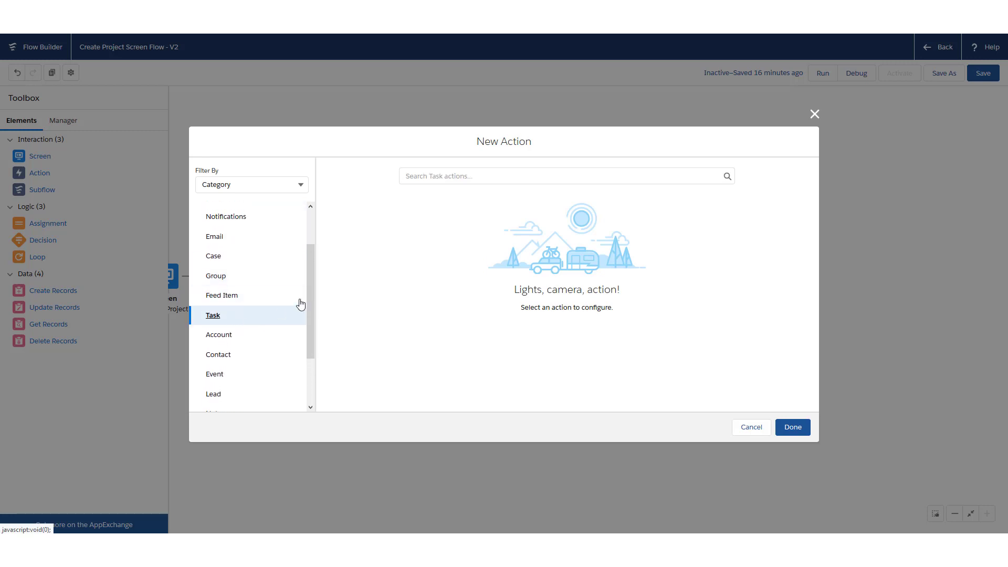
{"action": "left_click", "coordinate": [477, 176]}
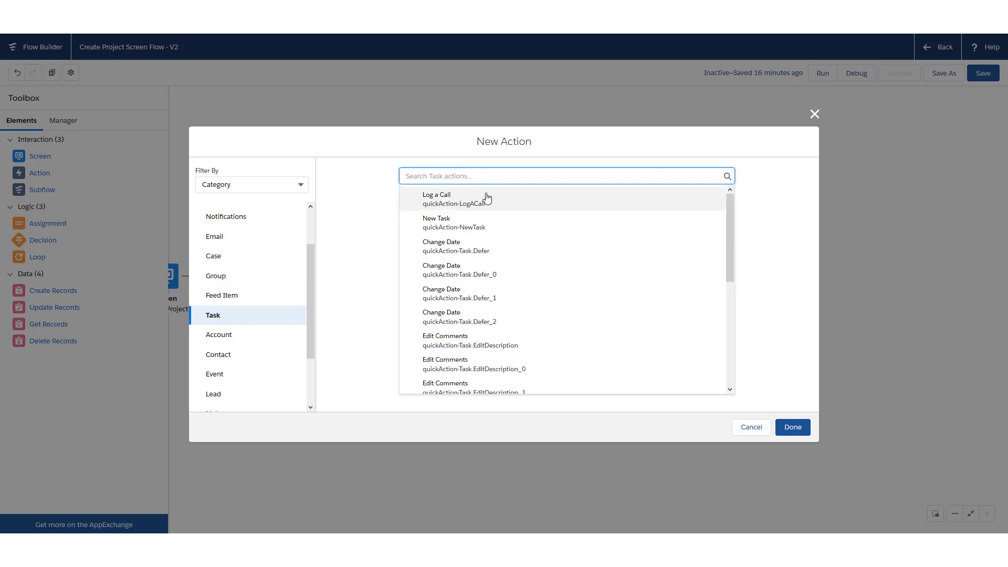
{"action": "left_click", "coordinate": [475, 223]}
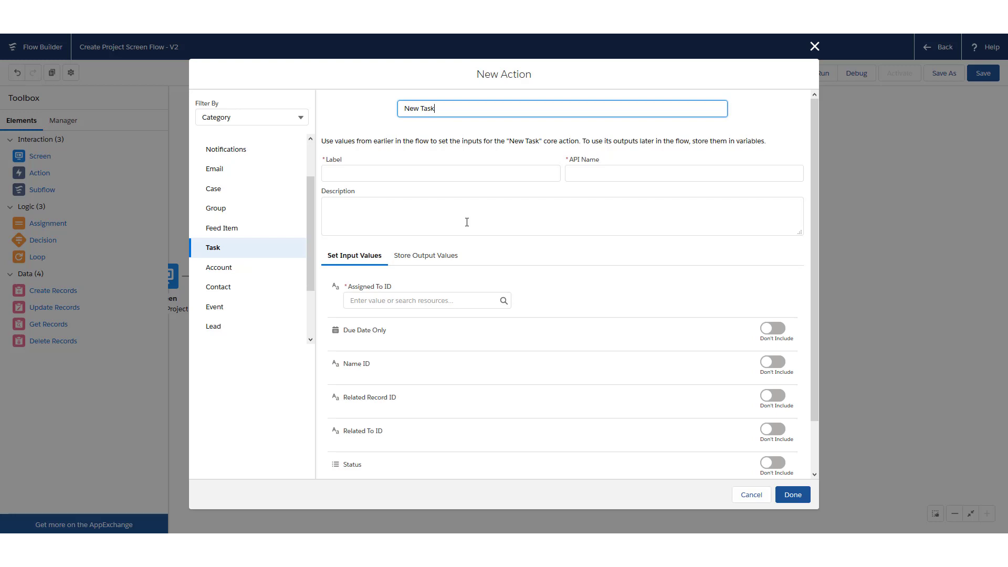
{"action": "left_click", "coordinate": [423, 173]}
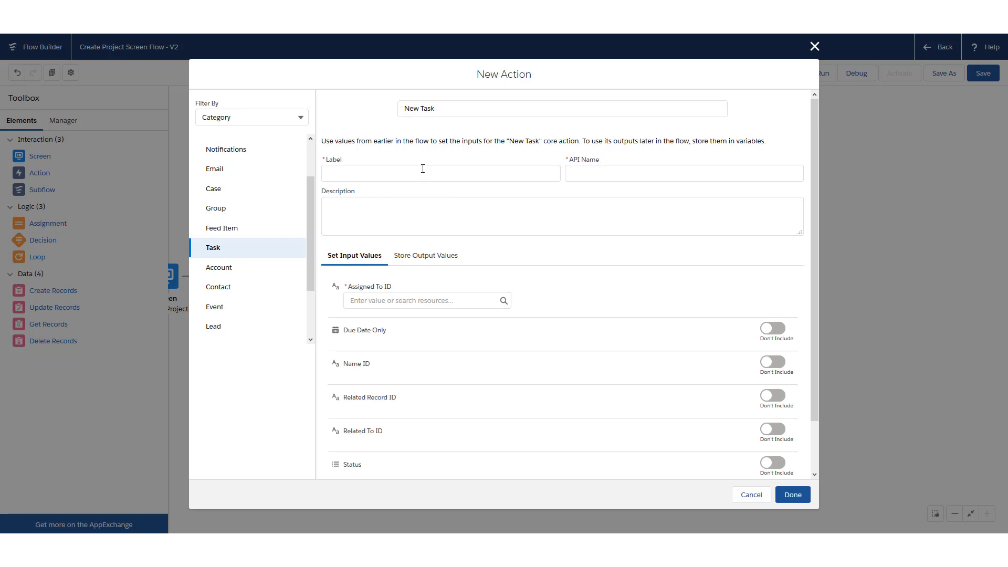
{"action": "type", "text": "New Tasks"}
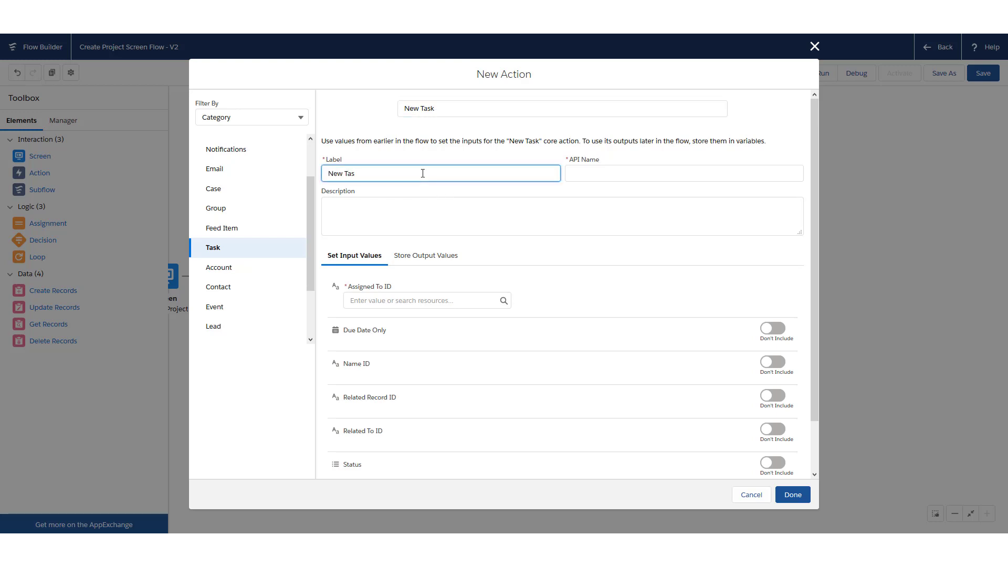
{"action": "key", "text": "Tab"}
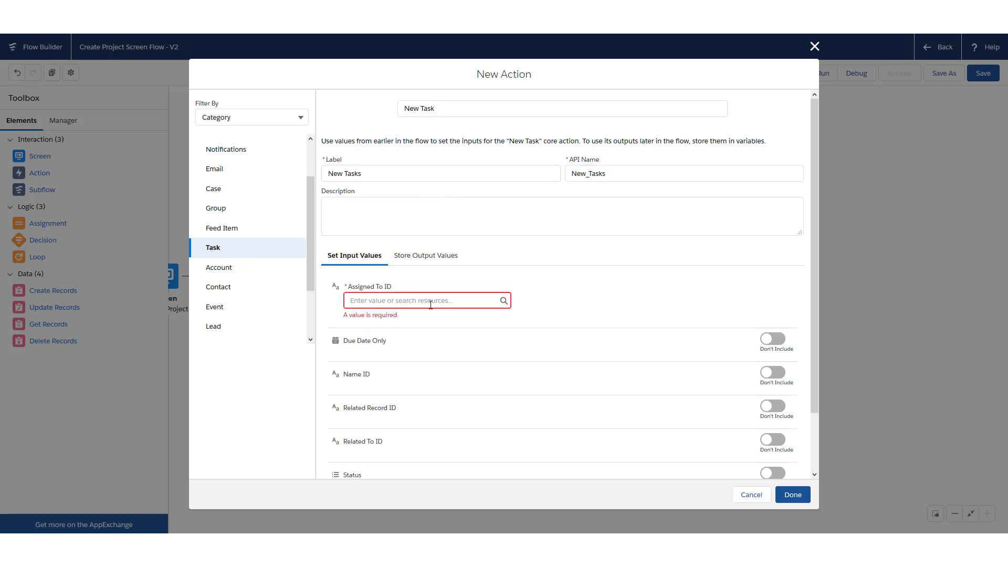
Set Assigned To ID to {!ProjectResourceLoopVar.Resource__c}
{"action": "left_click", "coordinate": [429, 301]}
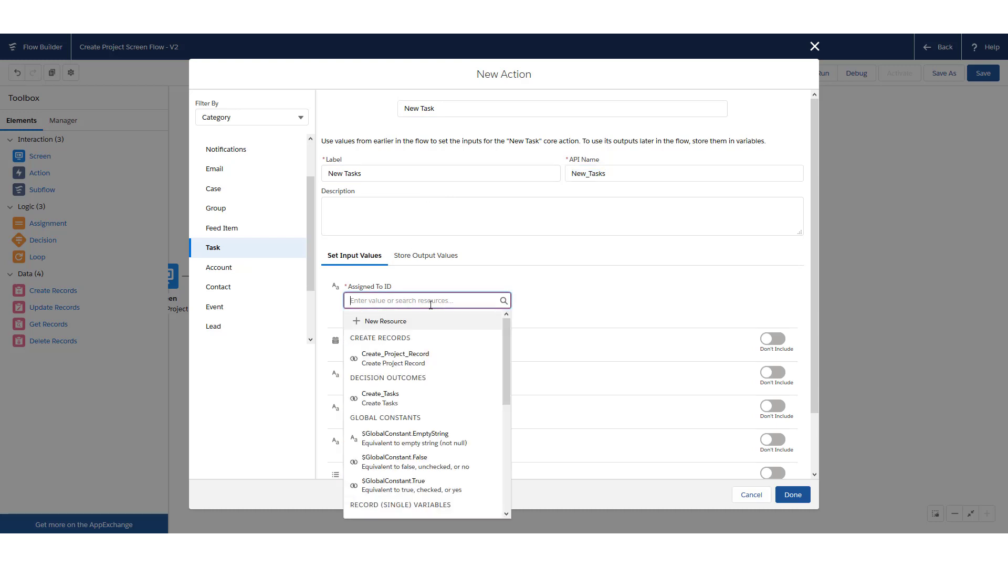
{"action": "left_click", "coordinate": [507, 339]}
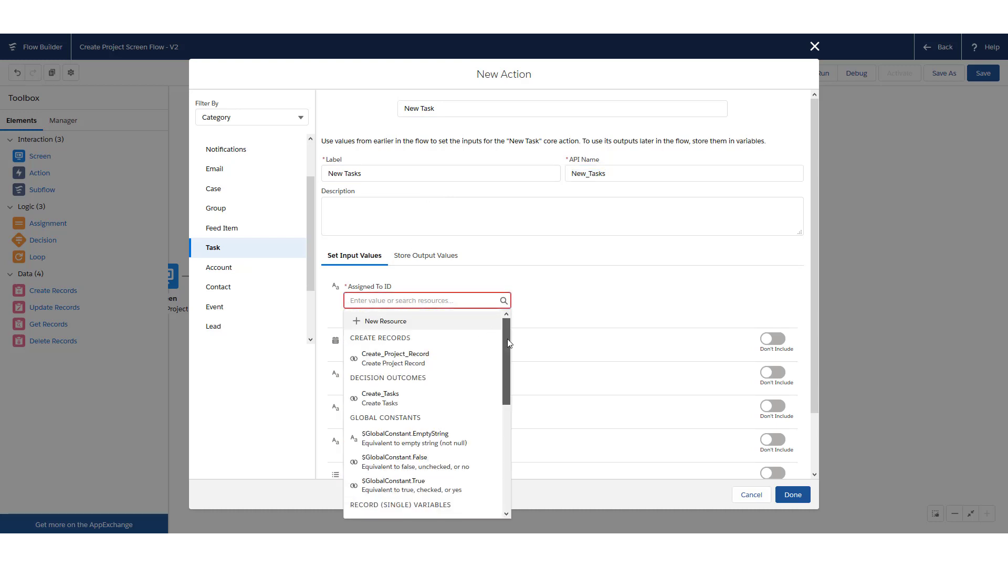
{"action": "left_click_drag", "start_coordinate": [507, 339], "coordinate": [500, 433]}
{"action": "scroll", "coordinate": [499, 428], "scroll_direction": "up", "scroll_amount": 3}
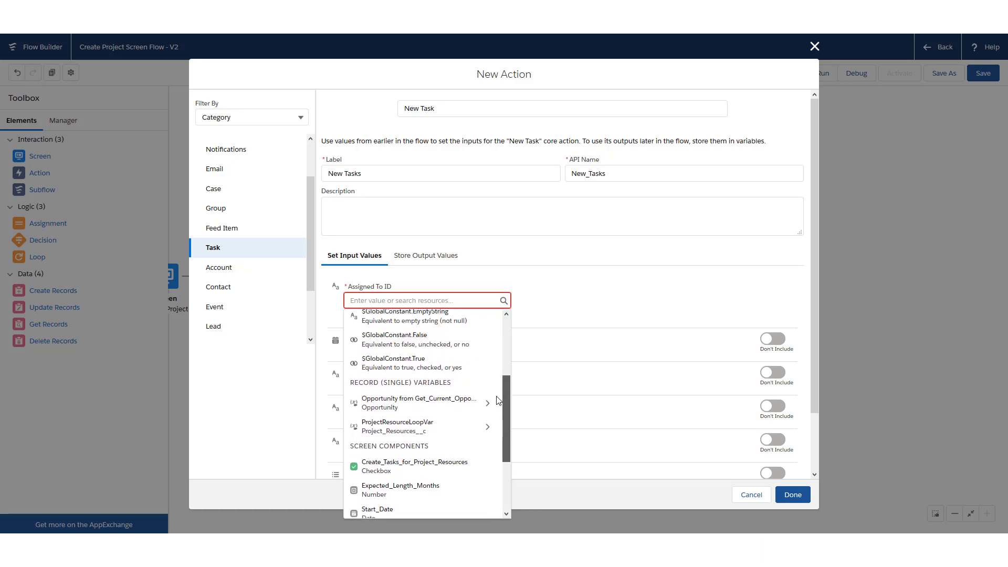
{"action": "left_click", "coordinate": [479, 428]}
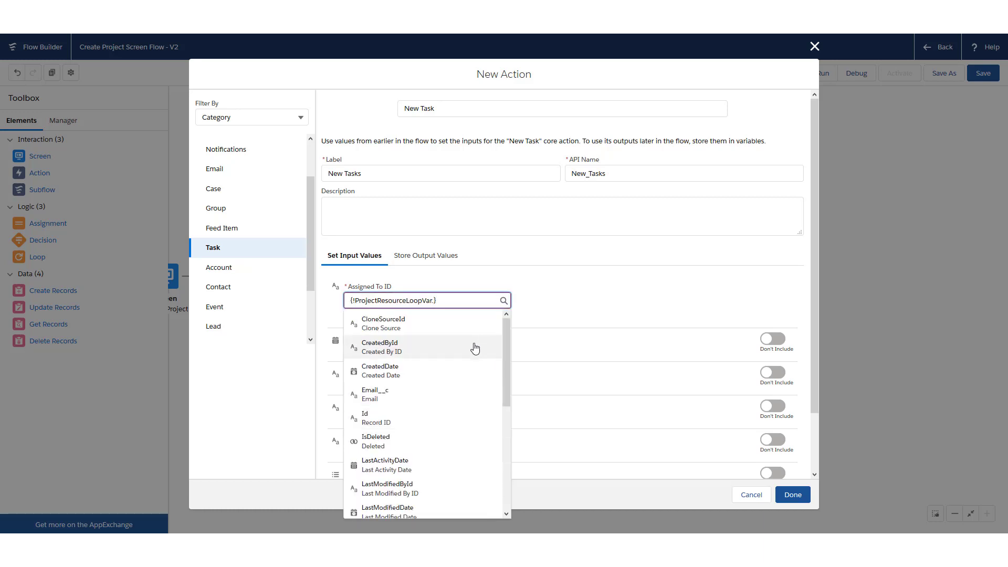
{"action": "left_click_drag", "start_coordinate": [507, 354], "coordinate": [496, 466]}
{"action": "left_click", "coordinate": [426, 461]}
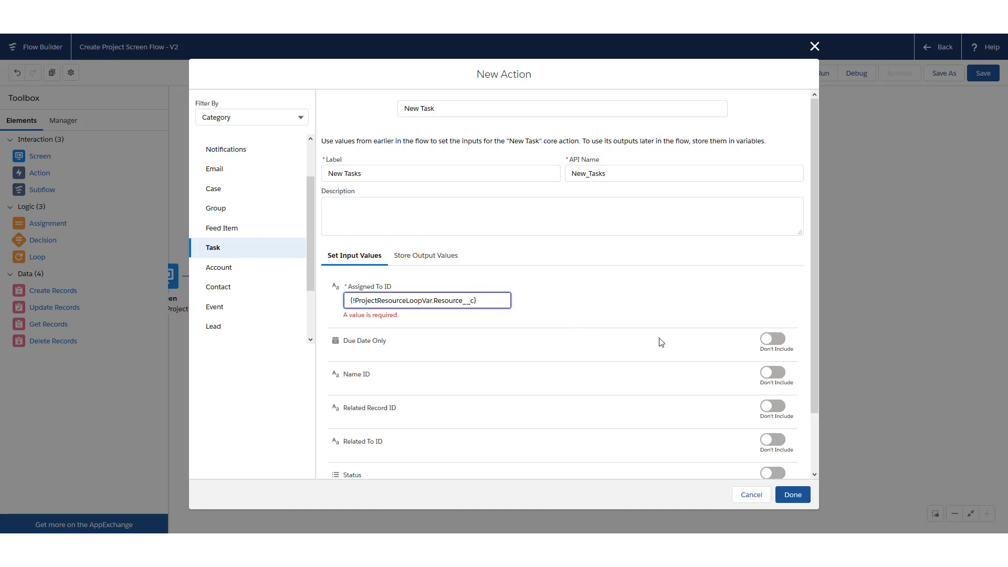
{"action": "scroll", "coordinate": [714, 312], "scroll_direction": "down", "scroll_amount": 3}
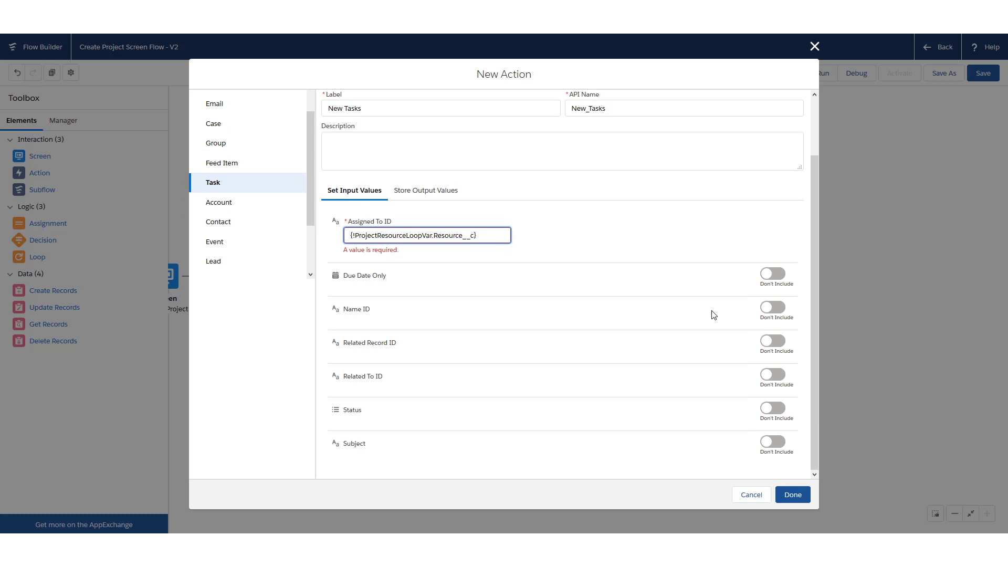
{"action": "left_click", "coordinate": [780, 444]}
Include a Subject of REVIEW NEW PROJECT for the task
{"action": "left_click", "coordinate": [780, 443]}
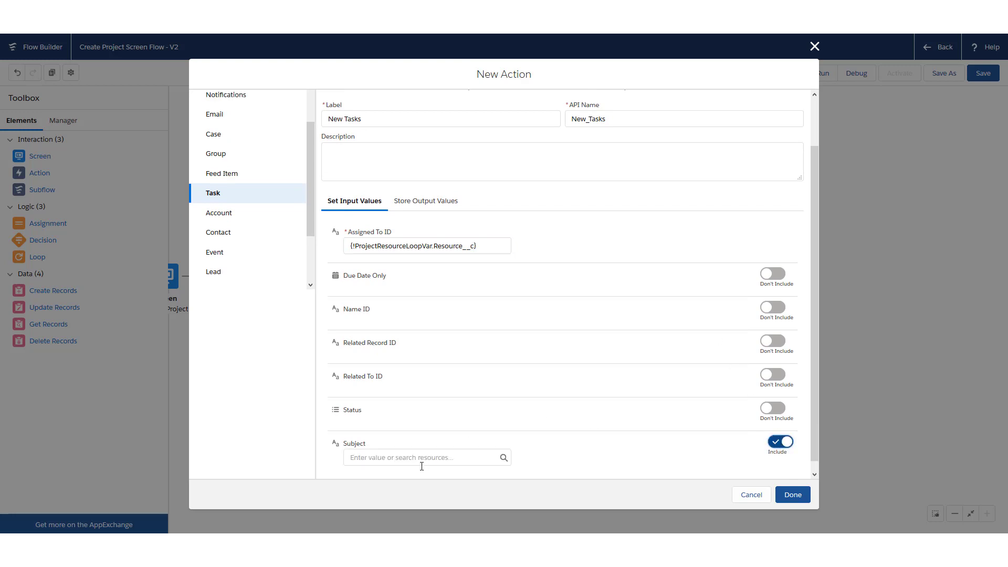
{"action": "left_click", "coordinate": [415, 460]}
{"action": "type", "text": "N"}
{"action": "key", "text": "BackSpace"}
{"action": "type", "text": "REV"}
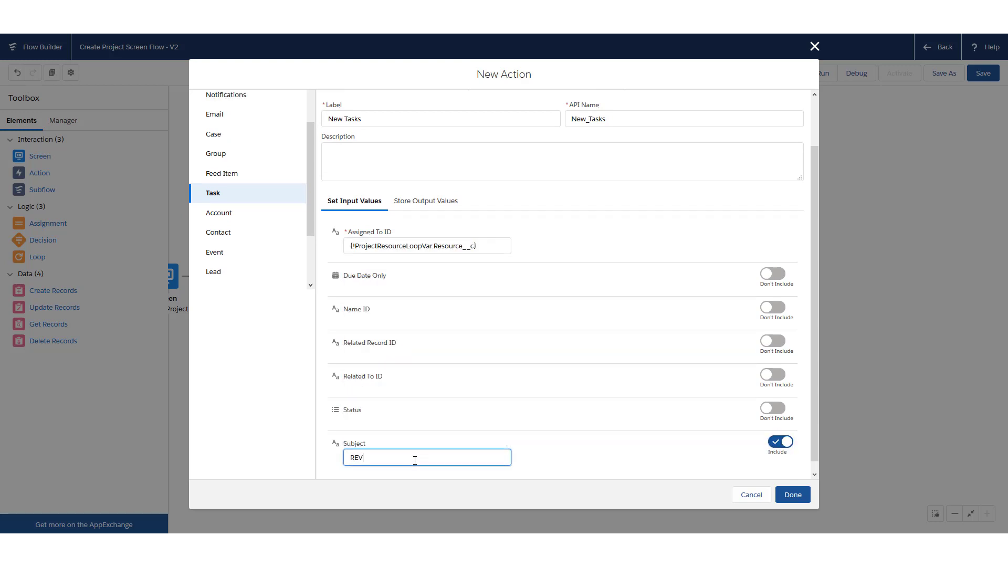
{"action": "type", "text": "IEW NEW PROJECT"}
Set Related To ID to {!ProjectId} and finish the New Tasks action
{"action": "left_click", "coordinate": [774, 374]}
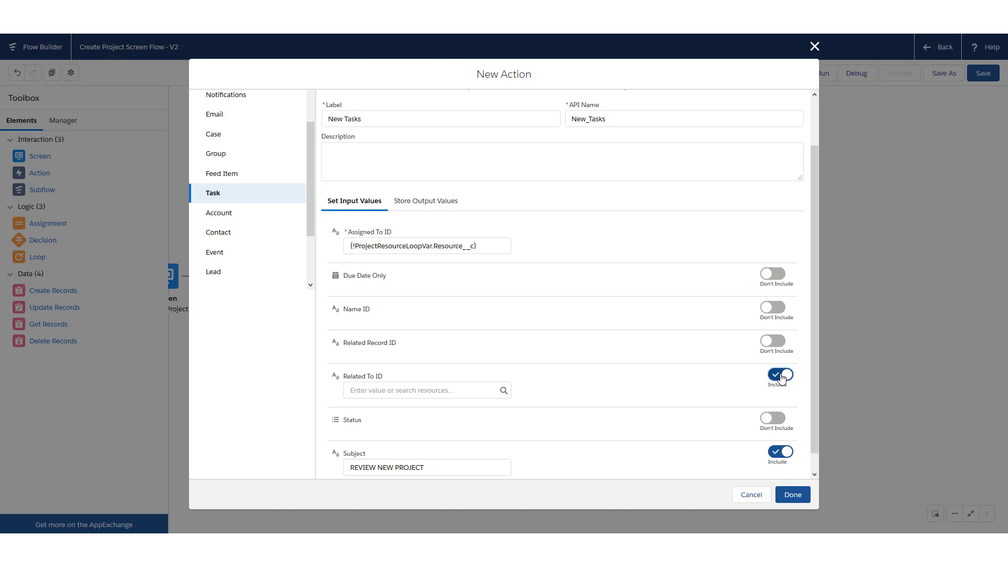
{"action": "scroll", "coordinate": [631, 353], "scroll_direction": "down", "scroll_amount": 1}
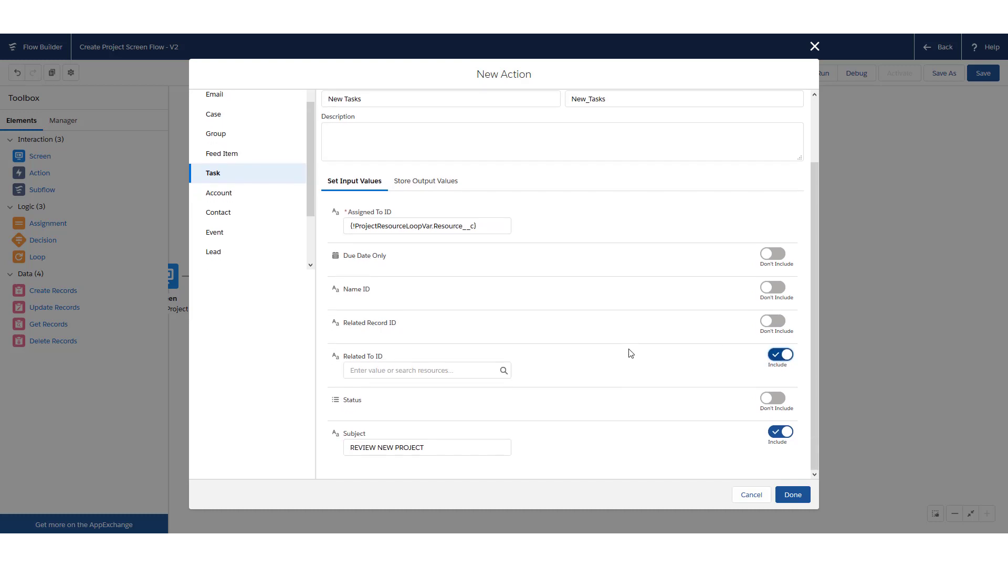
{"action": "left_click", "coordinate": [427, 370]}
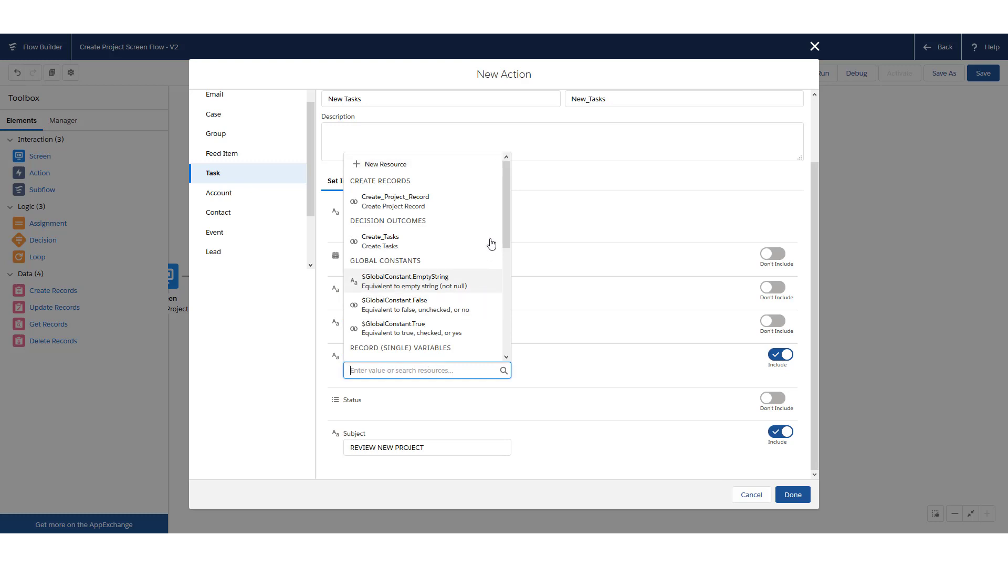
{"action": "left_click_drag", "start_coordinate": [508, 205], "coordinate": [509, 323]}
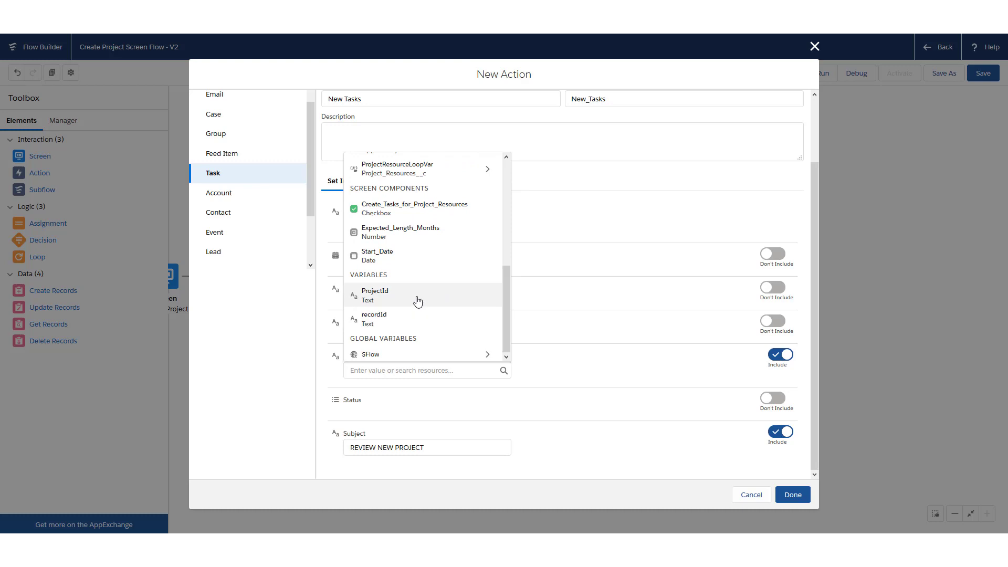
{"action": "left_click", "coordinate": [399, 300]}
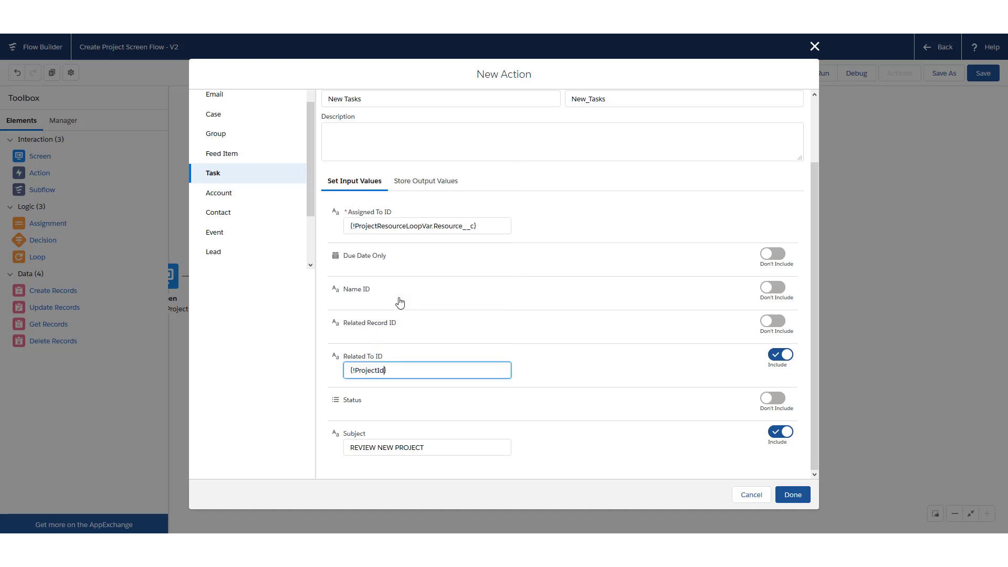
{"action": "left_click", "coordinate": [792, 495]}
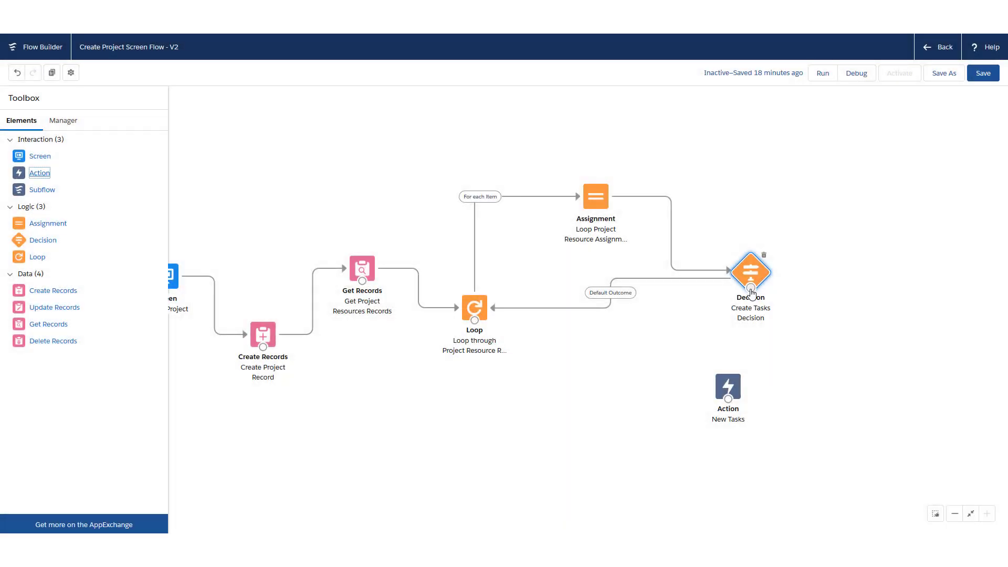
Wire the Decision's Create Tasks outcome into New Tasks, and New Tasks back to the Loop
{"action": "left_click_drag", "start_coordinate": [750, 289], "coordinate": [668, 404]}
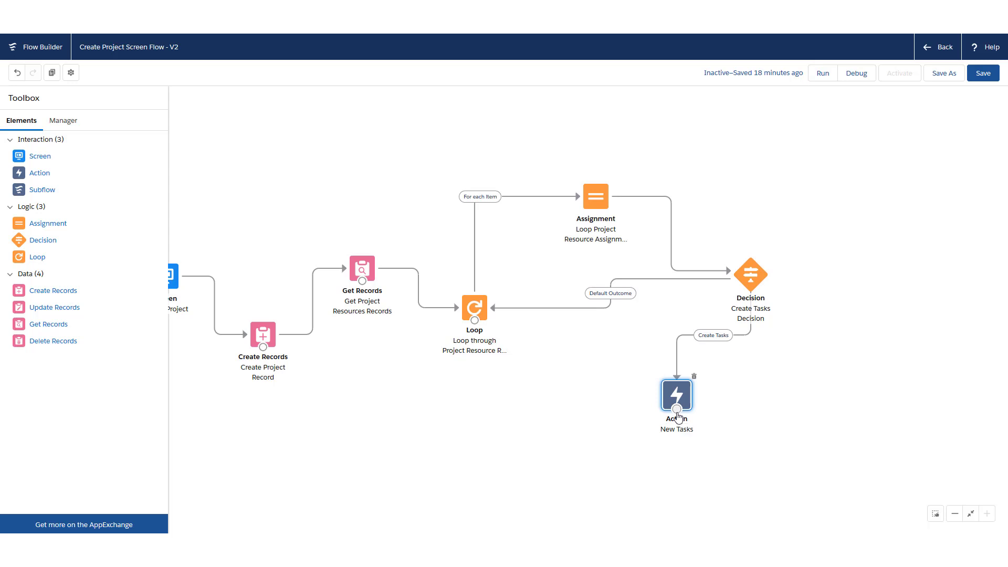
{"action": "left_click_drag", "start_coordinate": [677, 415], "coordinate": [475, 319]}
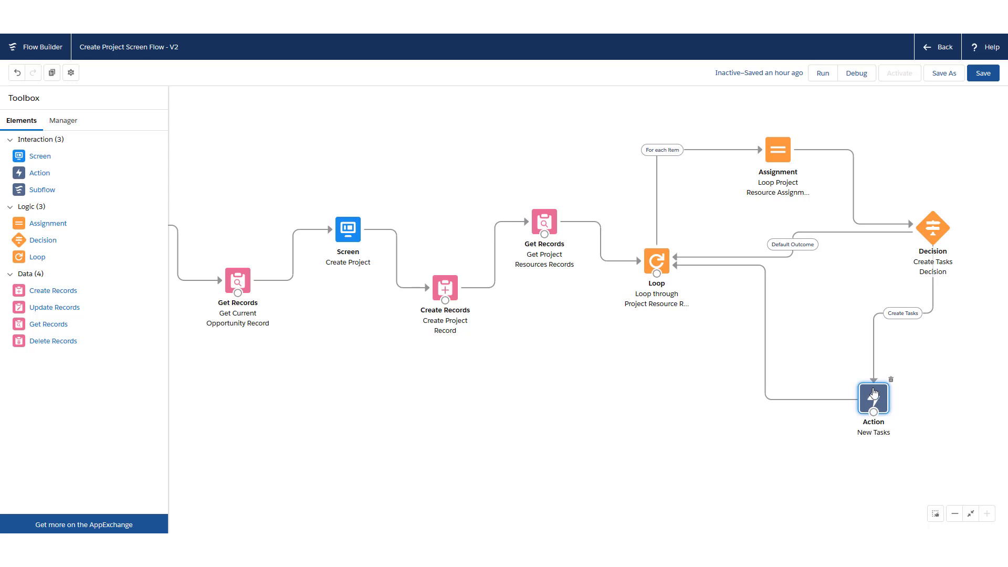
{"action": "left_click_drag", "start_coordinate": [743, 367], "coordinate": [712, 366]}
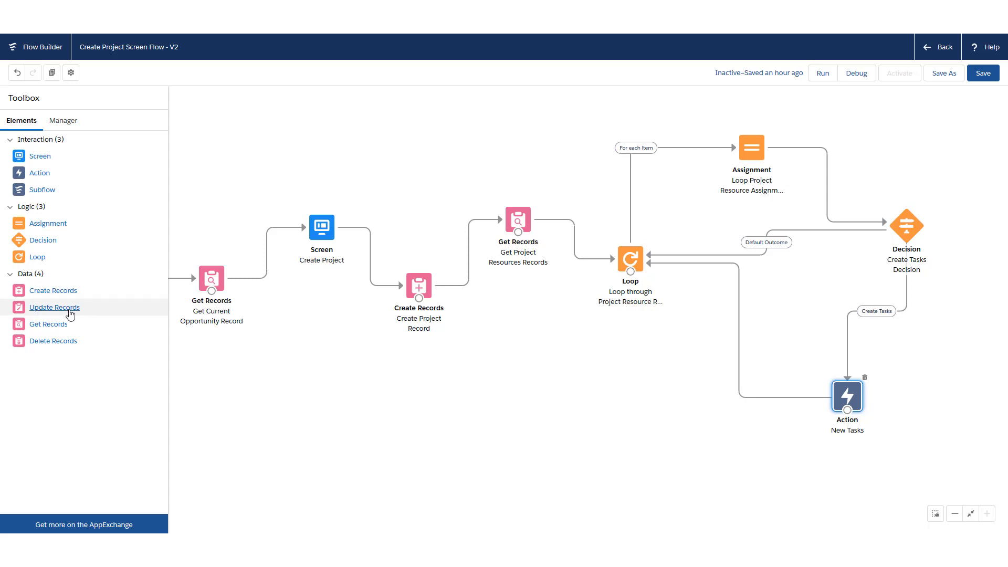
Add Update Records named Update Project Resource Records, specifying conditions on Project Resources
{"action": "left_click_drag", "start_coordinate": [70, 315], "coordinate": [628, 393]}
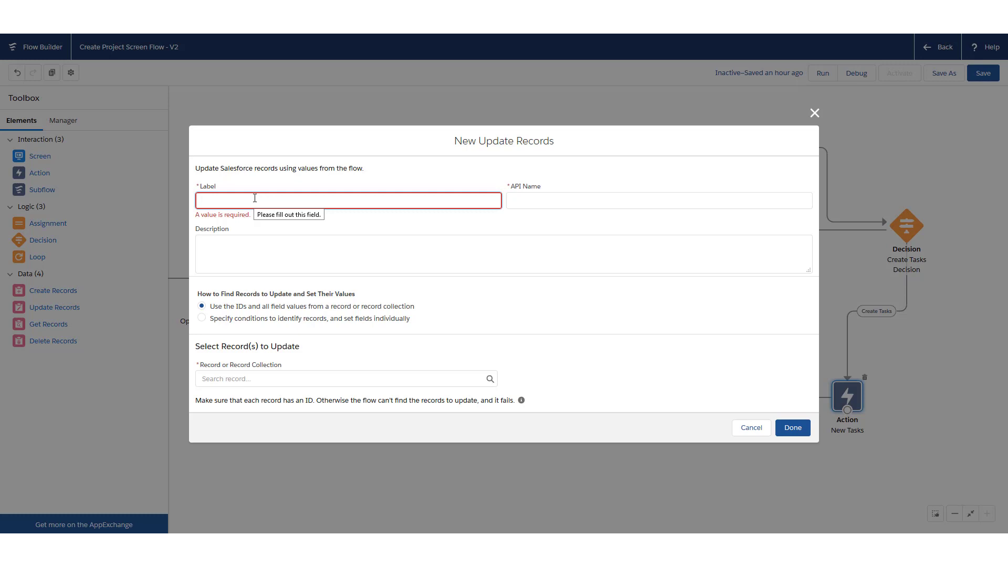
{"action": "type", "text": "Update Project"}
{"action": "type", "text": " Resoure "}
{"action": "type", "text": "e Records"}
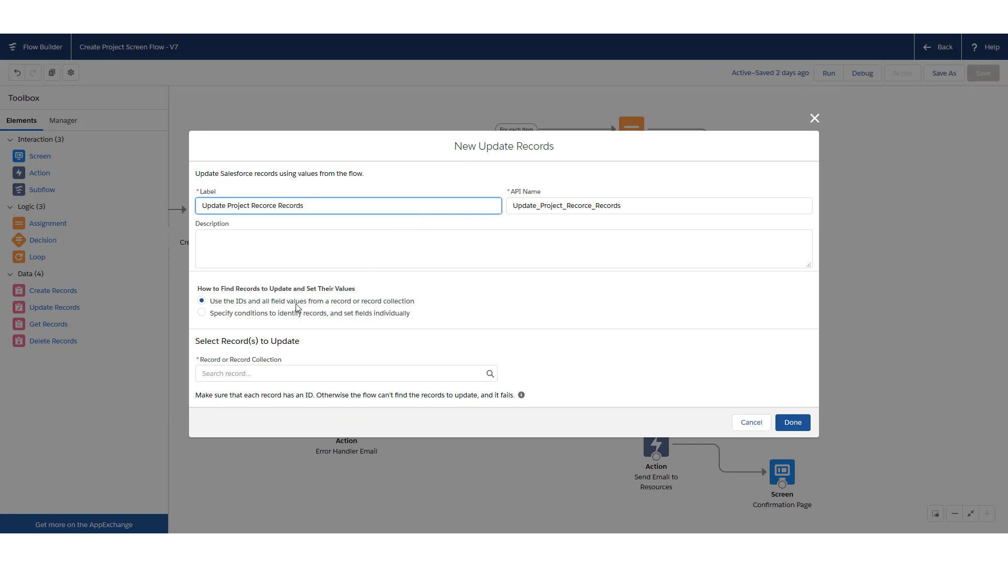
{"action": "left_click", "coordinate": [203, 314]}
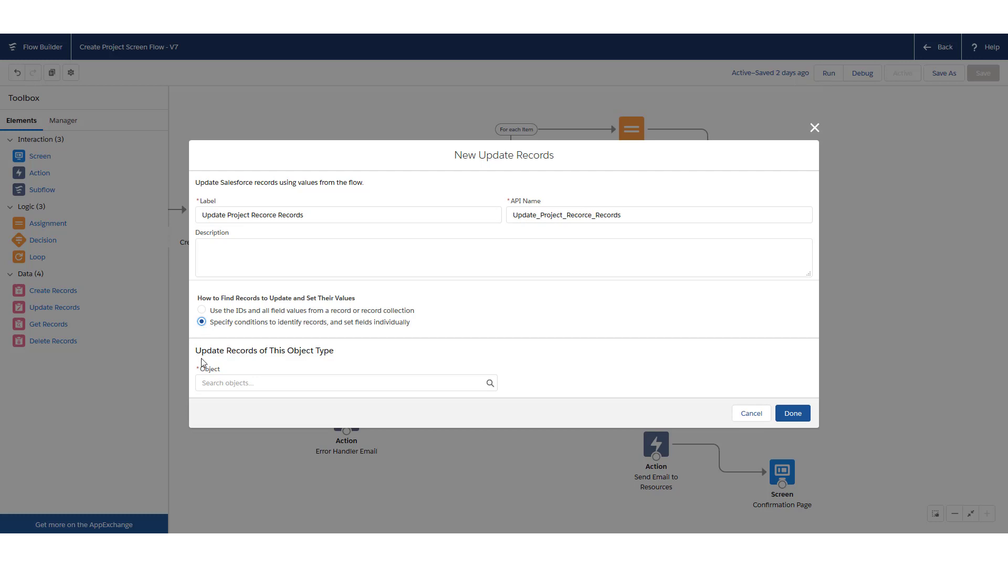
{"action": "left_click", "coordinate": [211, 376]}
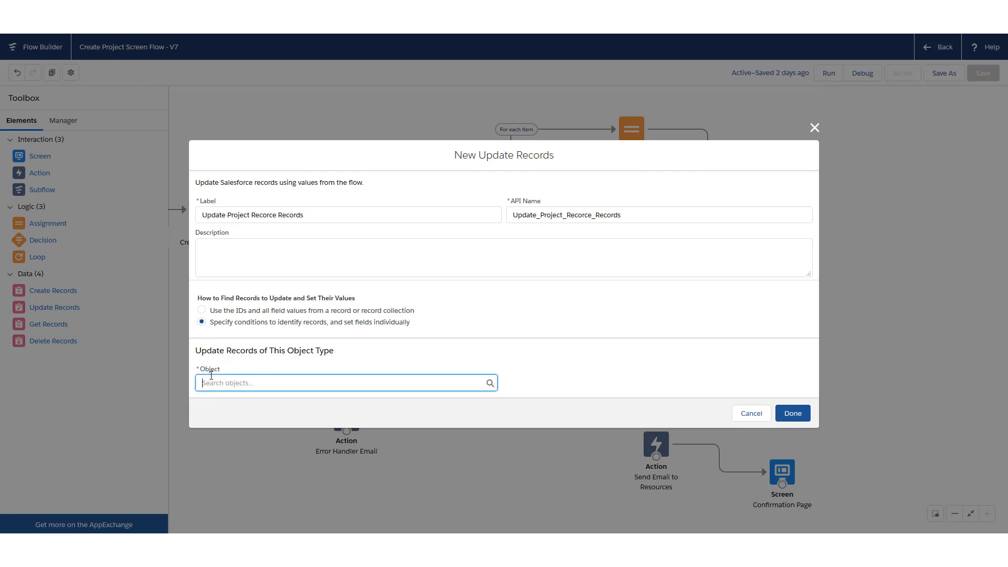
{"action": "type", "text": "projec"}
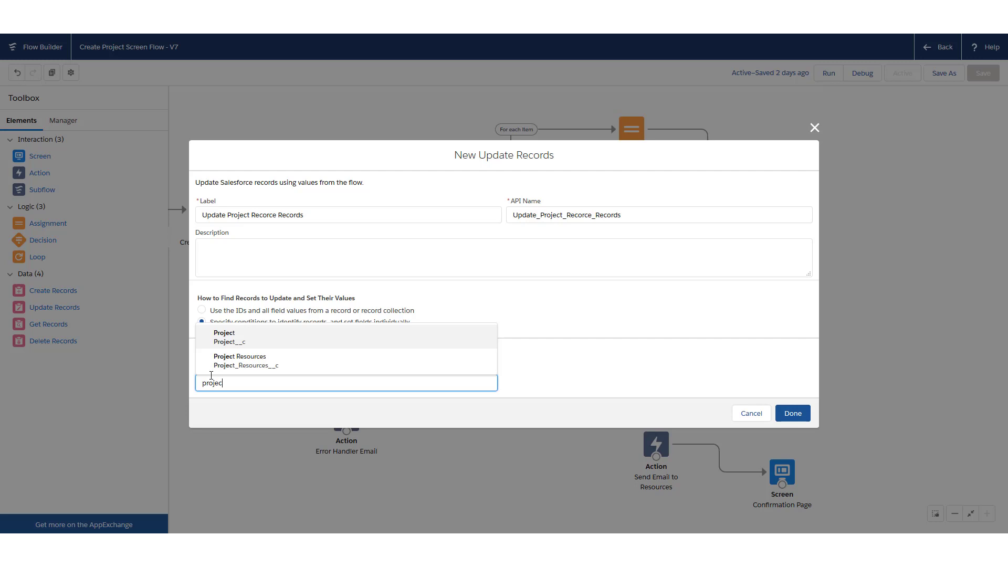
{"action": "left_click", "coordinate": [250, 369]}
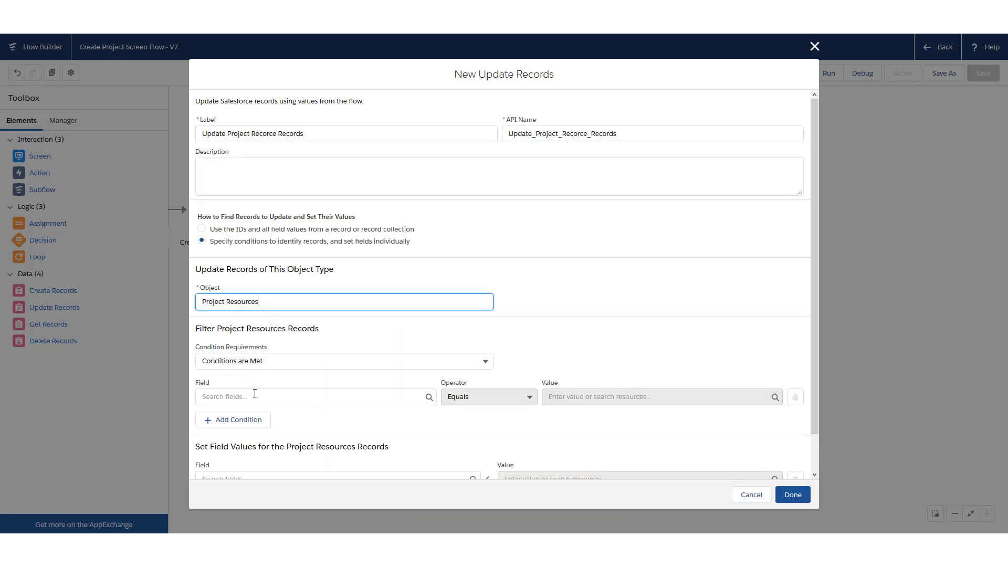
Filter records where Opportunity__c equals {!recordId}
{"action": "scroll", "coordinate": [252, 391], "scroll_direction": "down", "scroll_amount": 1}
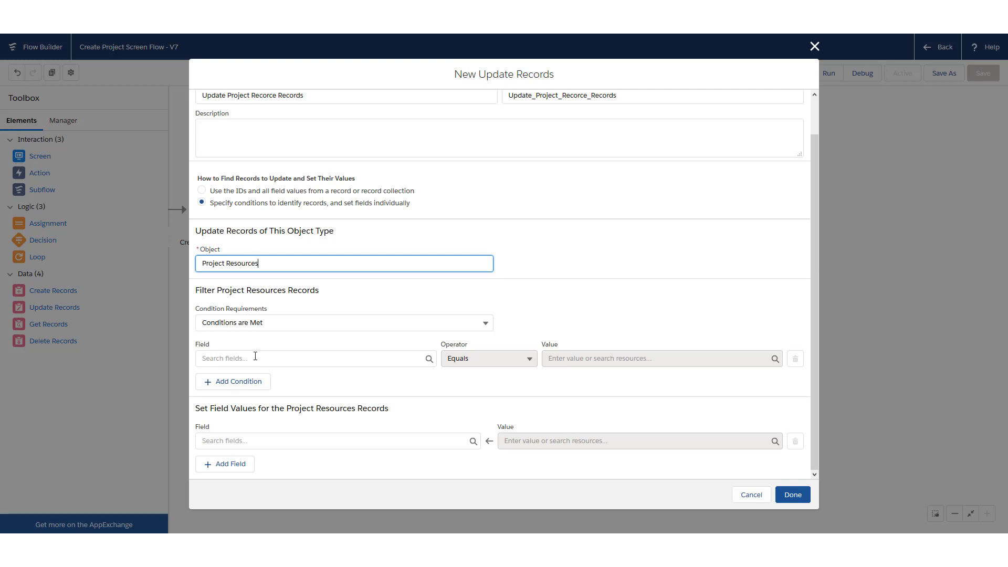
{"action": "left_click", "coordinate": [255, 358]}
{"action": "type", "text": "oppor"}
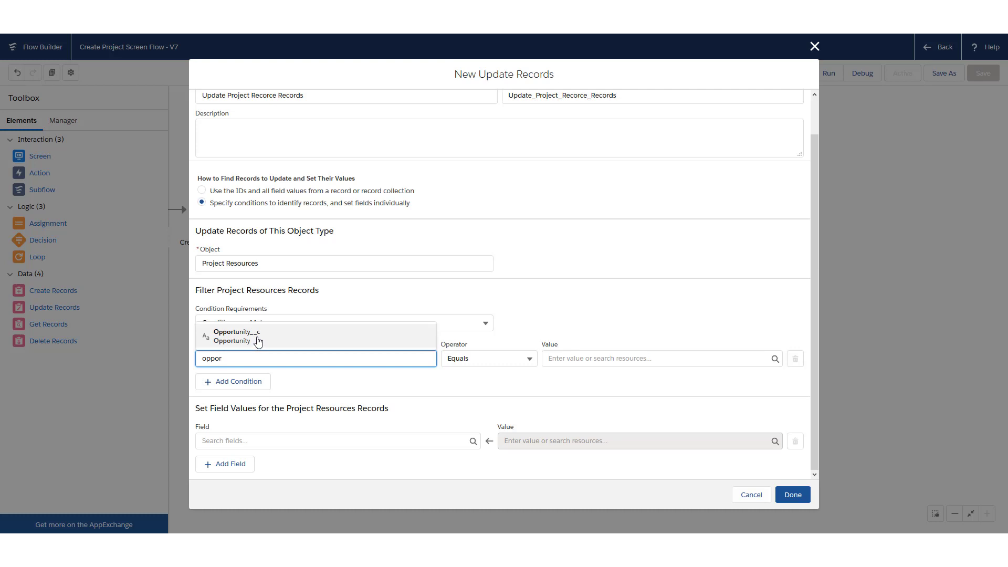
{"action": "left_click", "coordinate": [257, 342]}
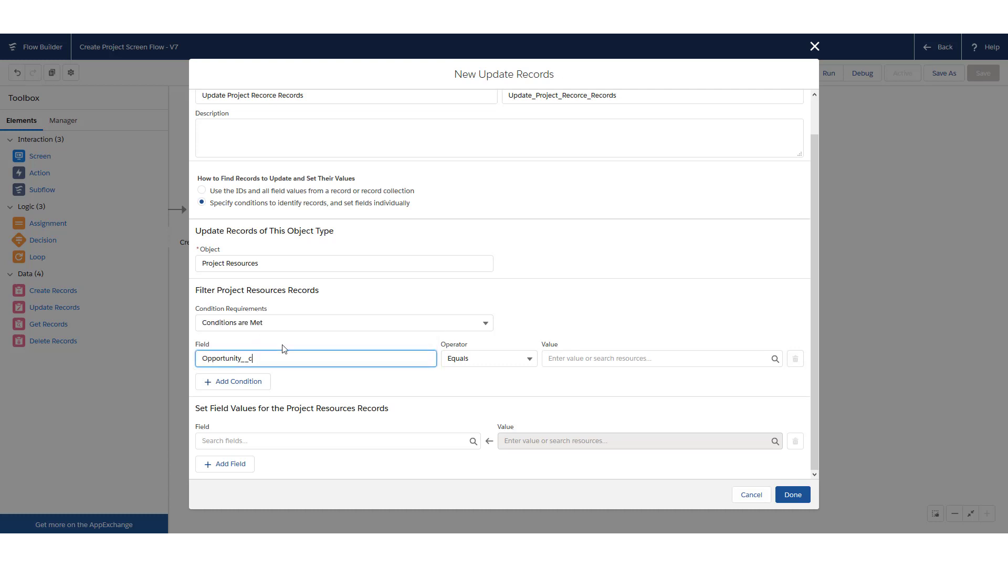
{"action": "left_click", "coordinate": [563, 360]}
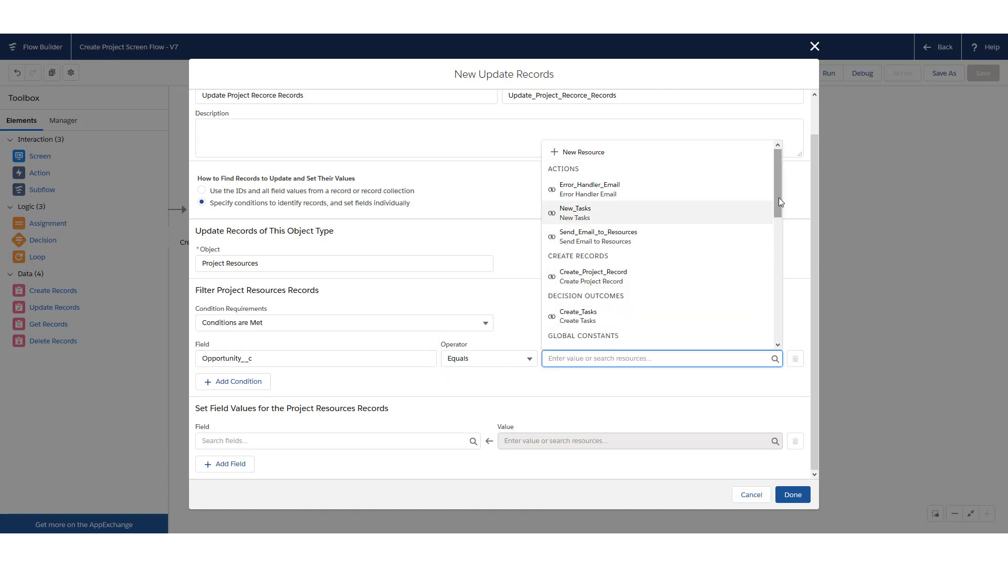
{"action": "left_click_drag", "start_coordinate": [780, 199], "coordinate": [779, 343]}
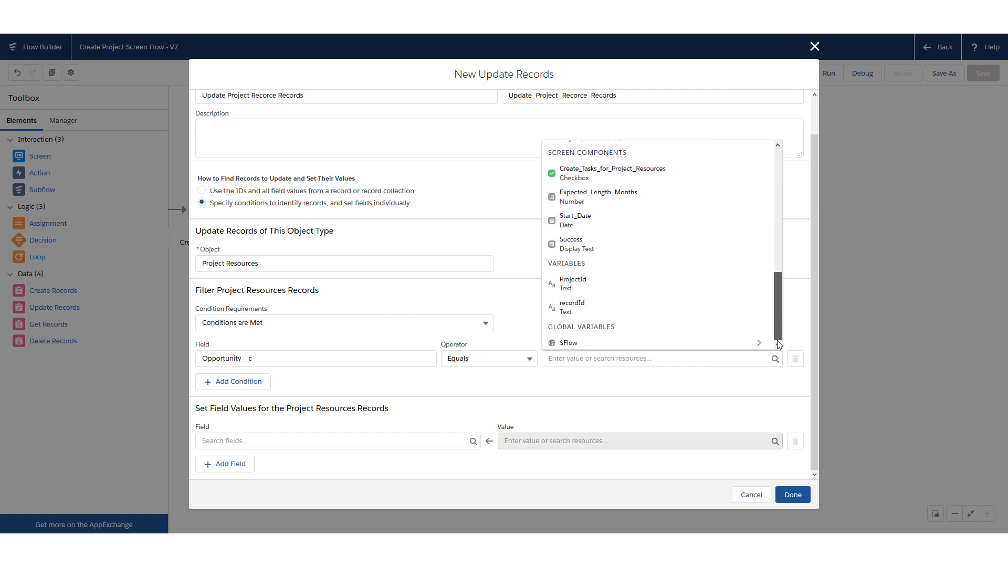
{"action": "left_click", "coordinate": [692, 308]}
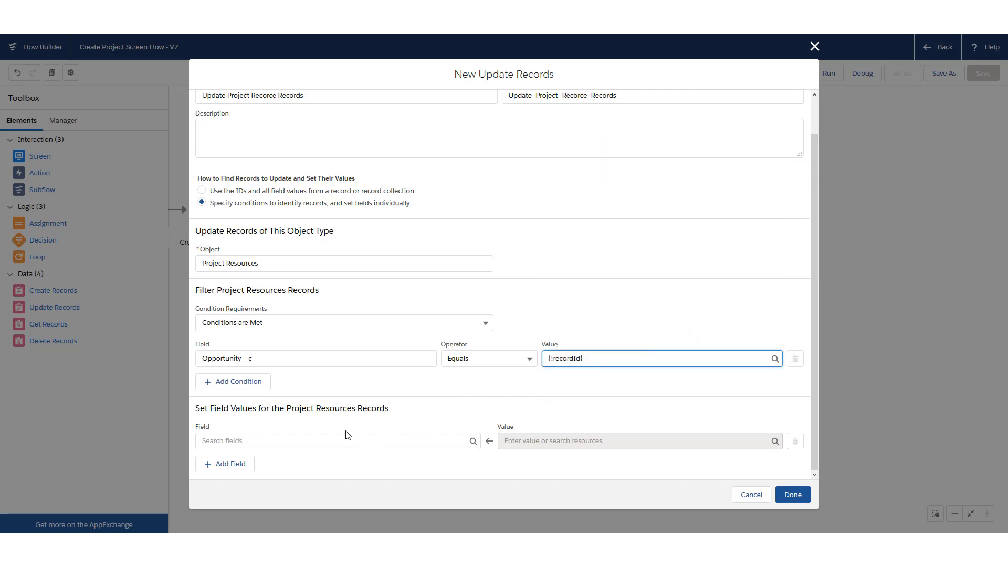
Set Project__c to {!ProjectId} on the matched records
{"action": "left_click", "coordinate": [274, 441]}
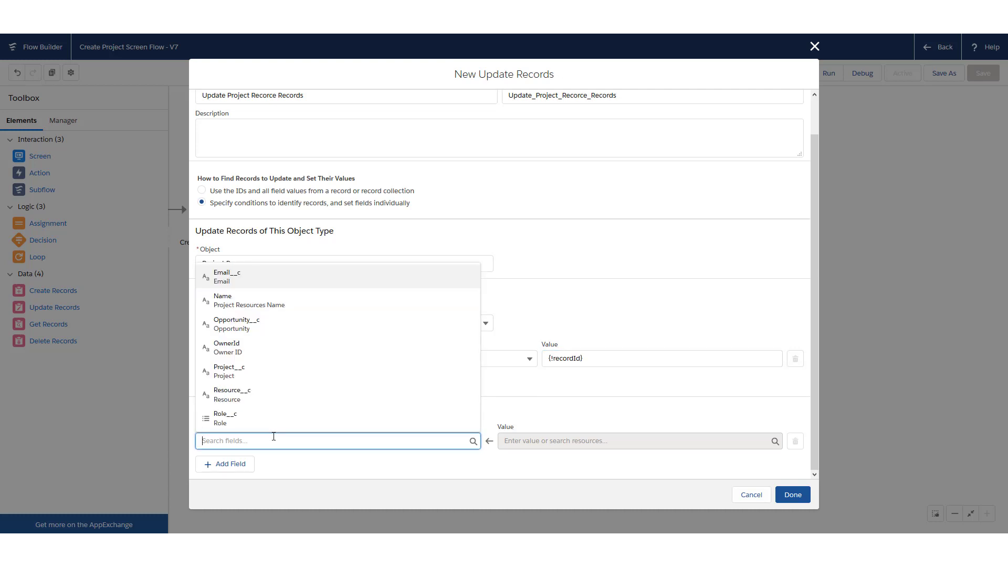
{"action": "left_click", "coordinate": [271, 378]}
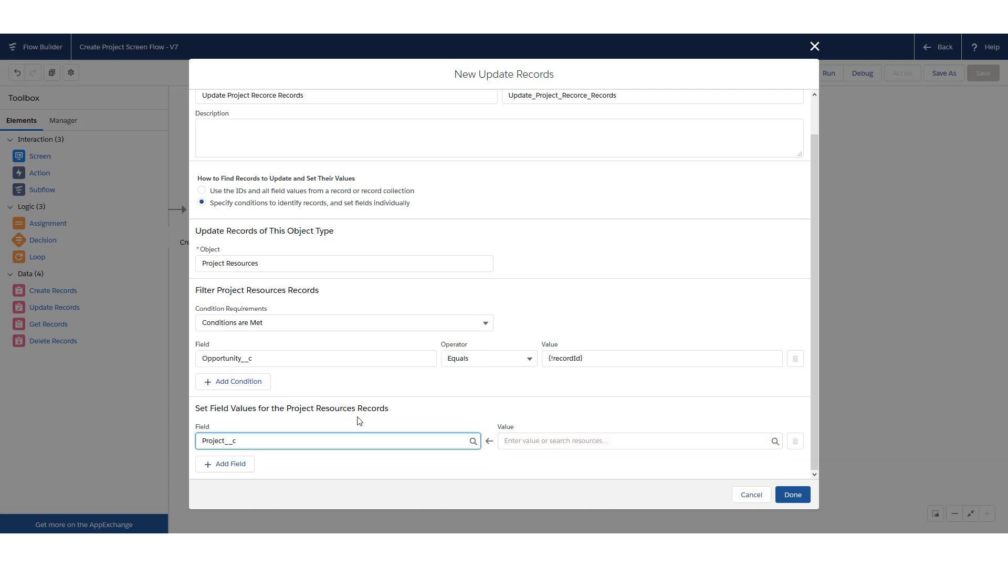
{"action": "left_click", "coordinate": [533, 441]}
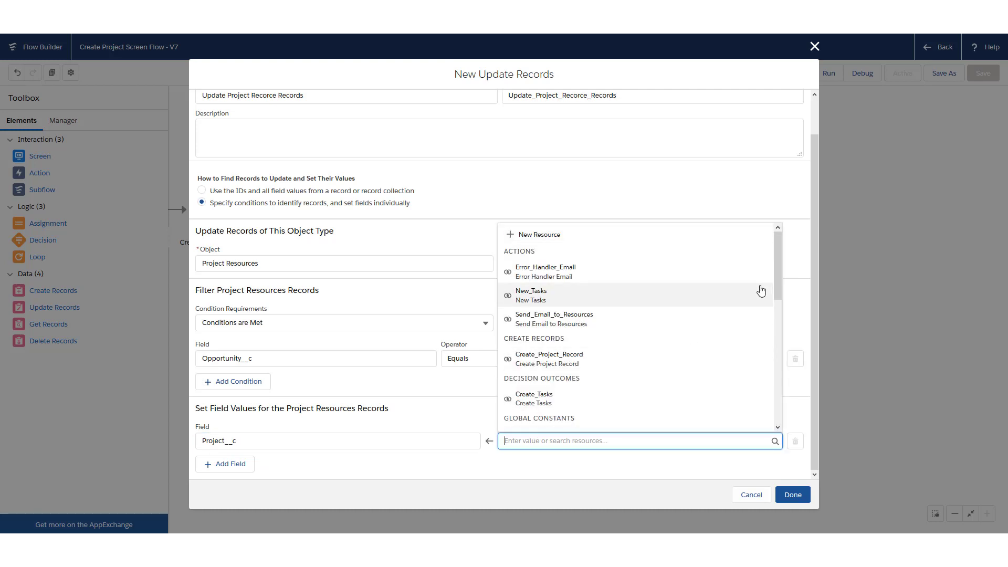
{"action": "left_click_drag", "start_coordinate": [777, 272], "coordinate": [764, 417]}
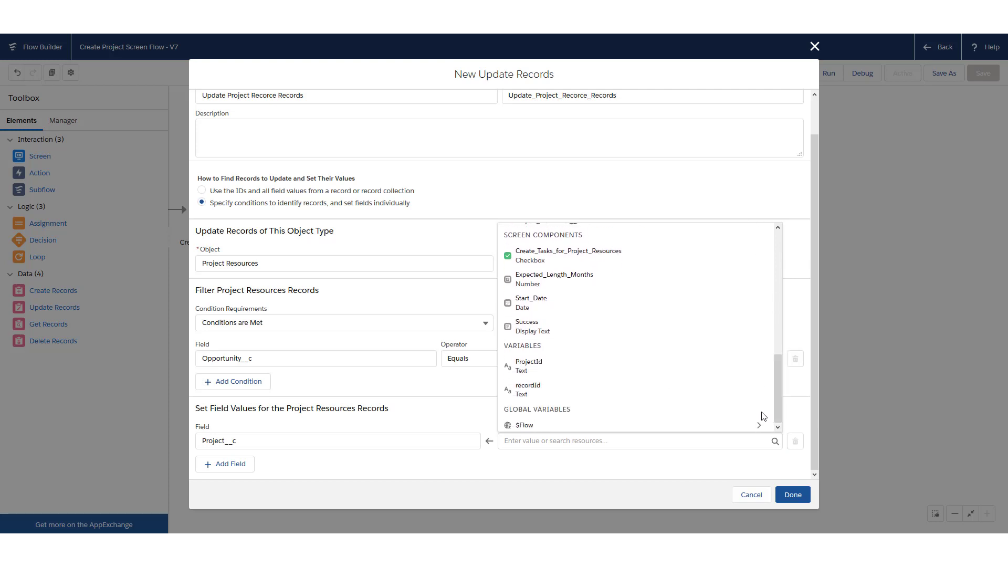
{"action": "left_click", "coordinate": [603, 366]}
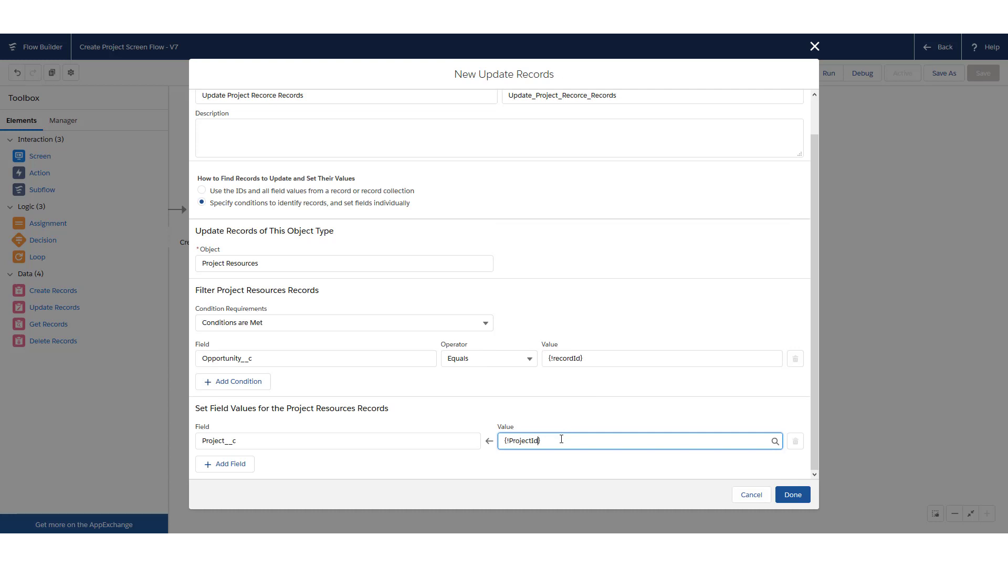
Place Update Project Resource Records on the Loop's After Last Item path and add a new Action
{"action": "left_click", "coordinate": [792, 495]}
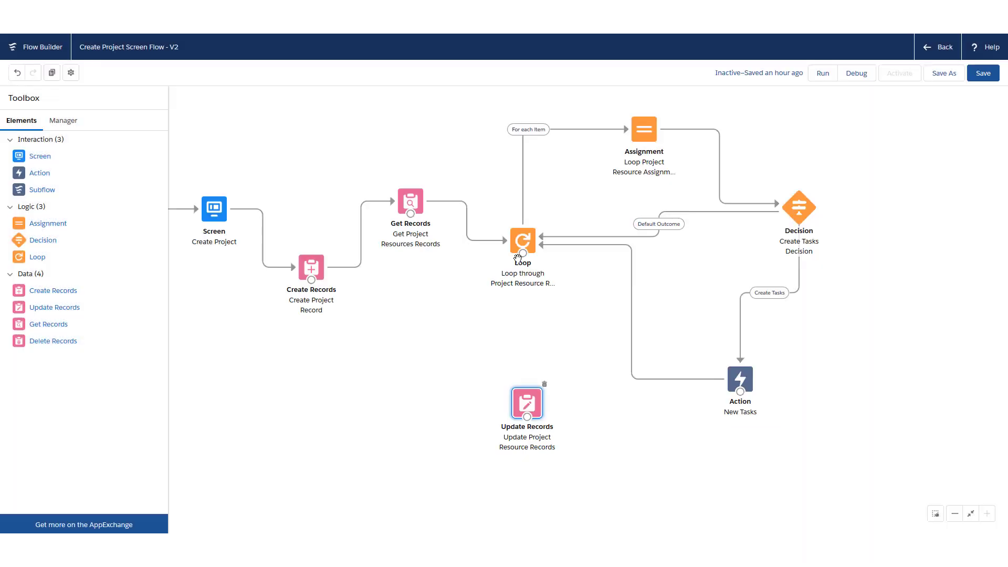
{"action": "left_click_drag", "start_coordinate": [524, 257], "coordinate": [530, 399]}
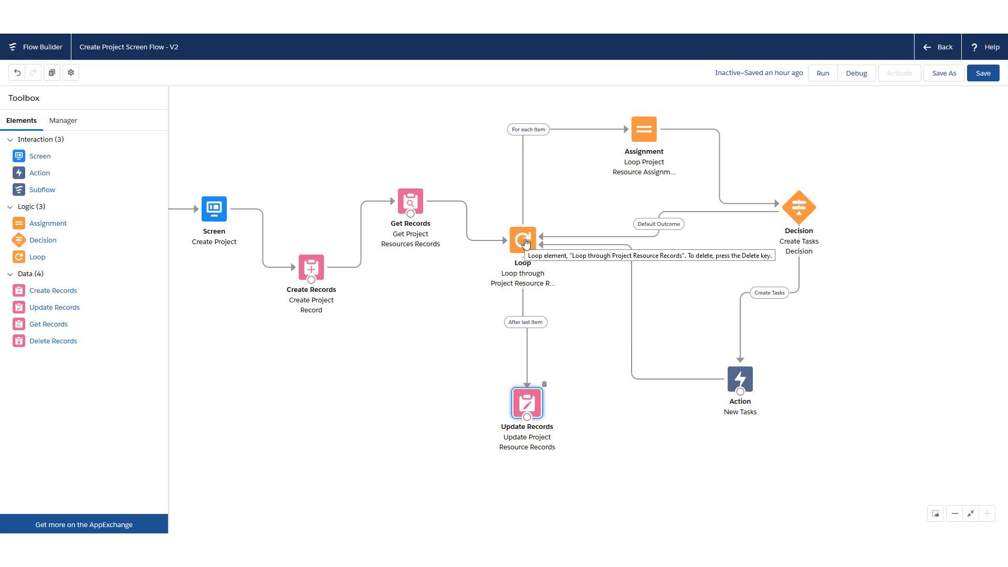
{"action": "left_click_drag", "start_coordinate": [539, 396], "coordinate": [483, 364]}
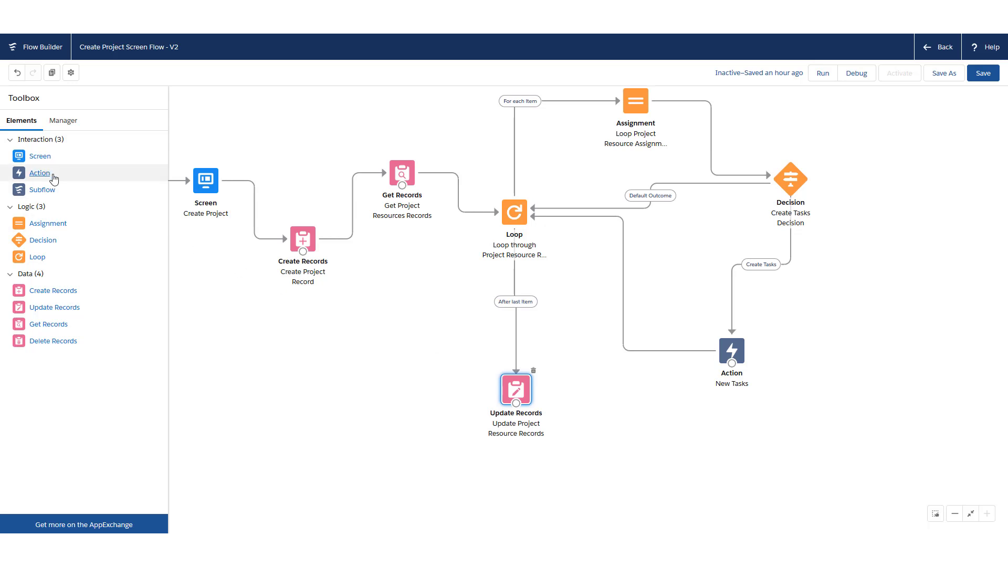
{"action": "left_click_drag", "start_coordinate": [50, 174], "coordinate": [616, 387]}
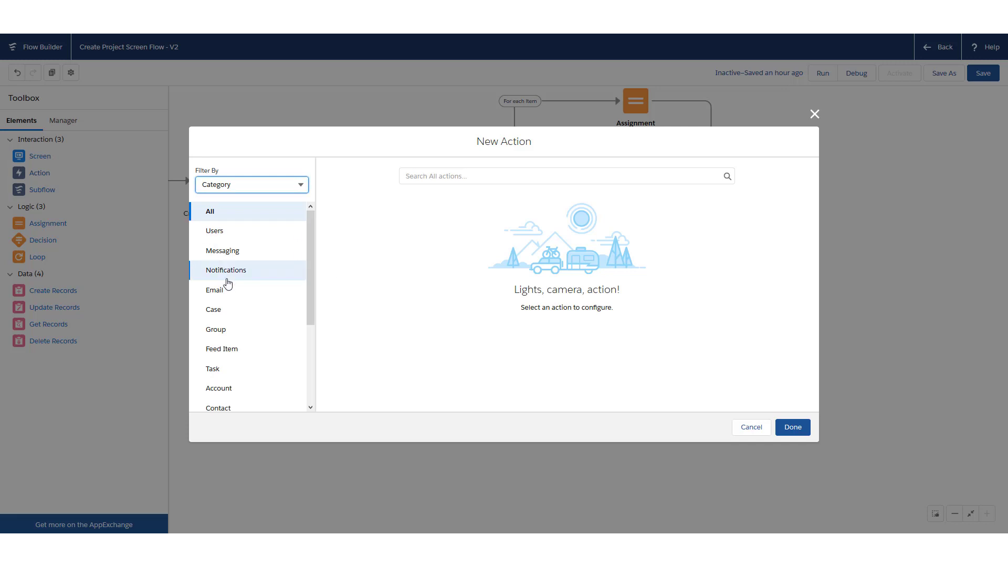
Choose the Send Email action and label it Send Email to Resources
{"action": "left_click", "coordinate": [272, 298]}
{"action": "left_click", "coordinate": [479, 181]}
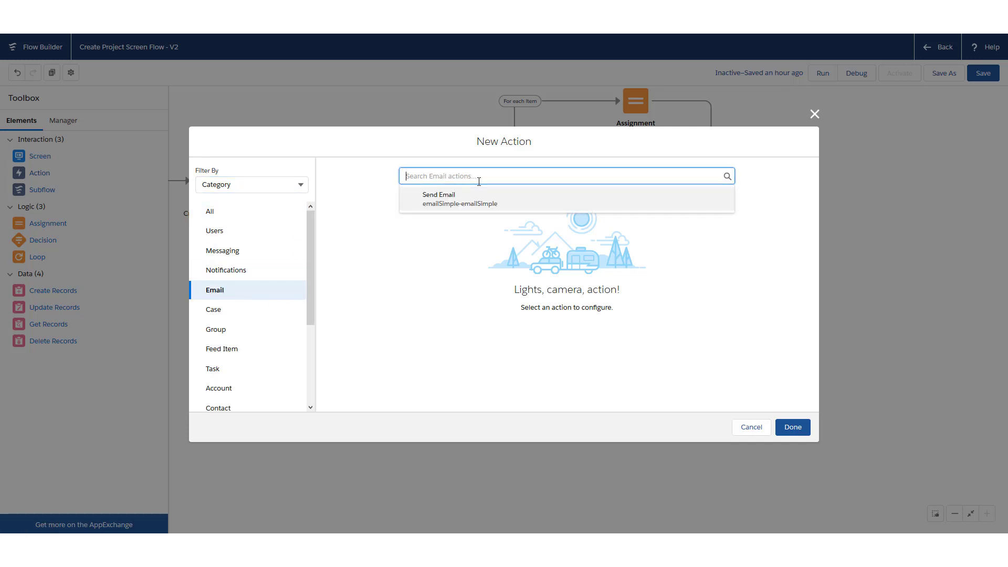
{"action": "left_click", "coordinate": [474, 199]}
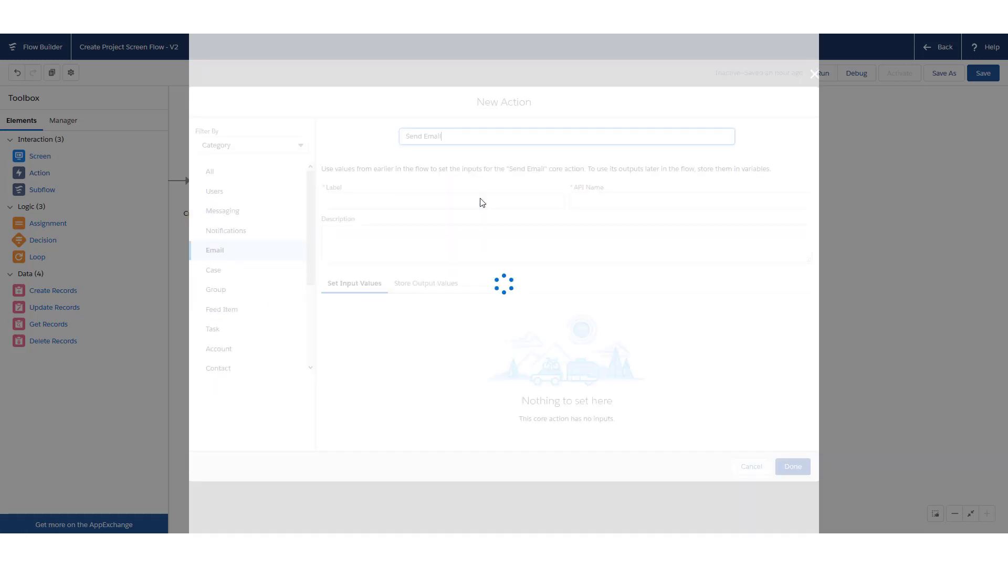
{"action": "left_click", "coordinate": [426, 173]}
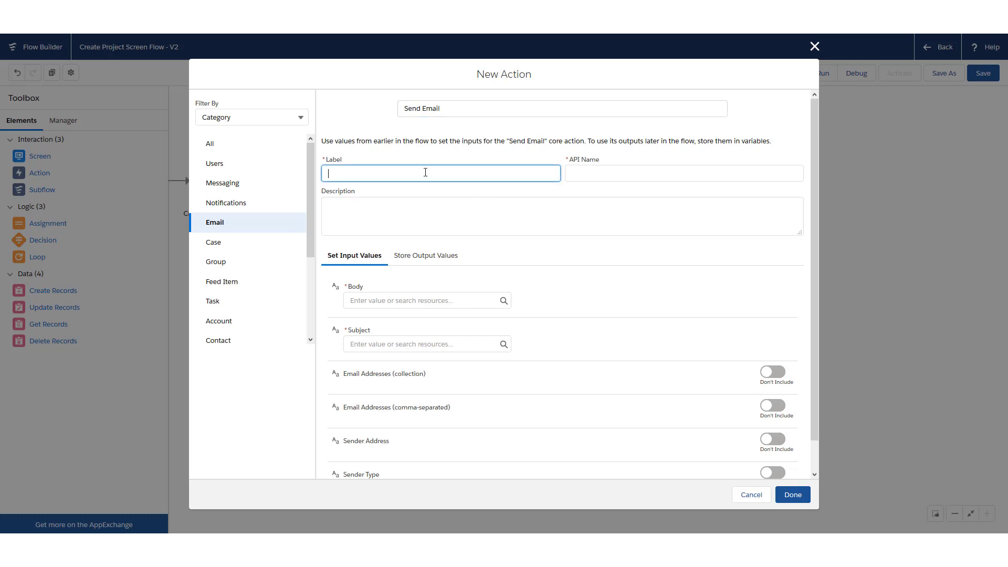
{"action": "type", "text": "Send Email to Resources"}
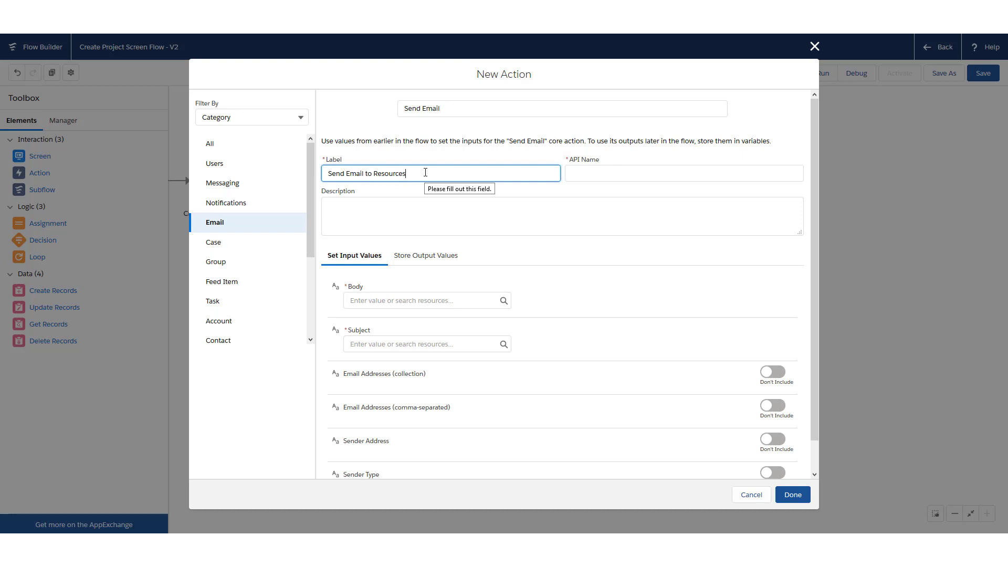
{"action": "key", "text": "Tab"}
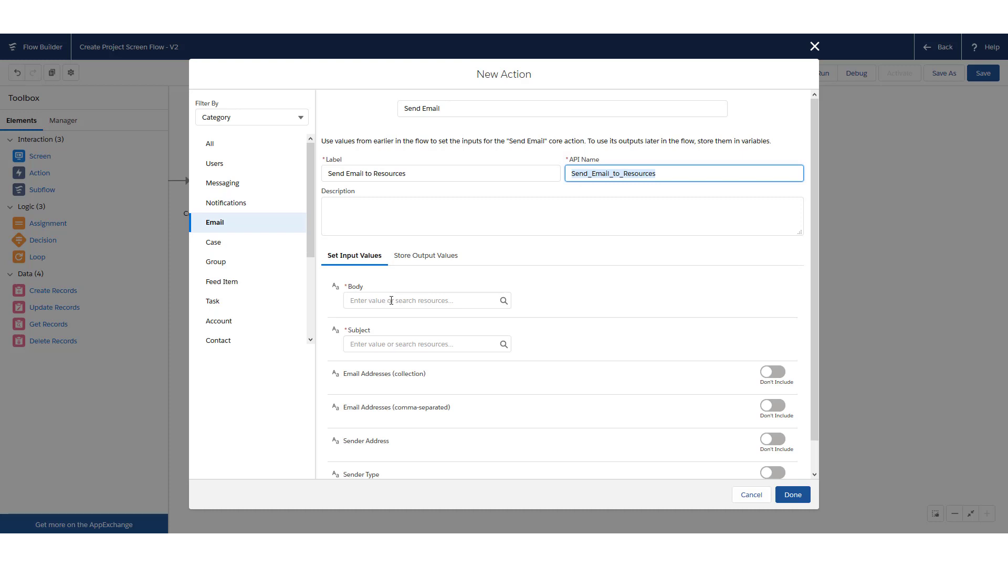
Set the body to 'New project has been created' and subject to NEW PROJECT CREATED
{"action": "left_click", "coordinate": [392, 300]}
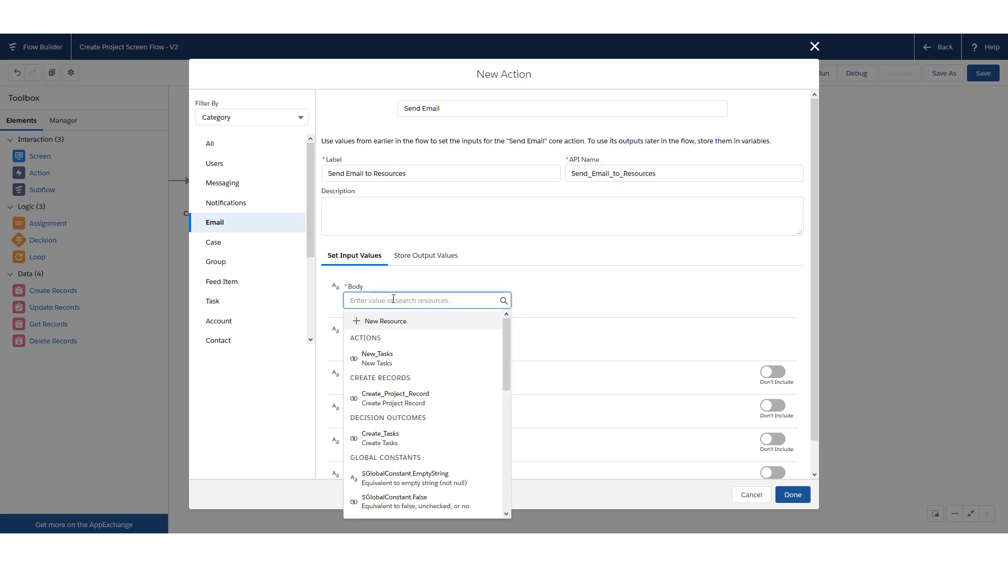
{"action": "type", "text": "New project "}
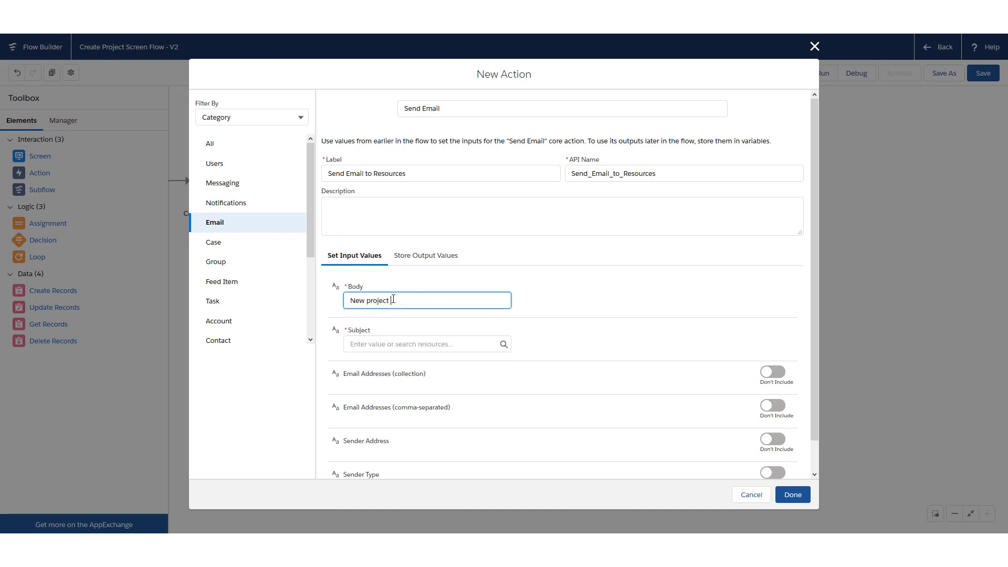
{"action": "type", "text": "has been created."}
{"action": "left_click", "coordinate": [384, 343]}
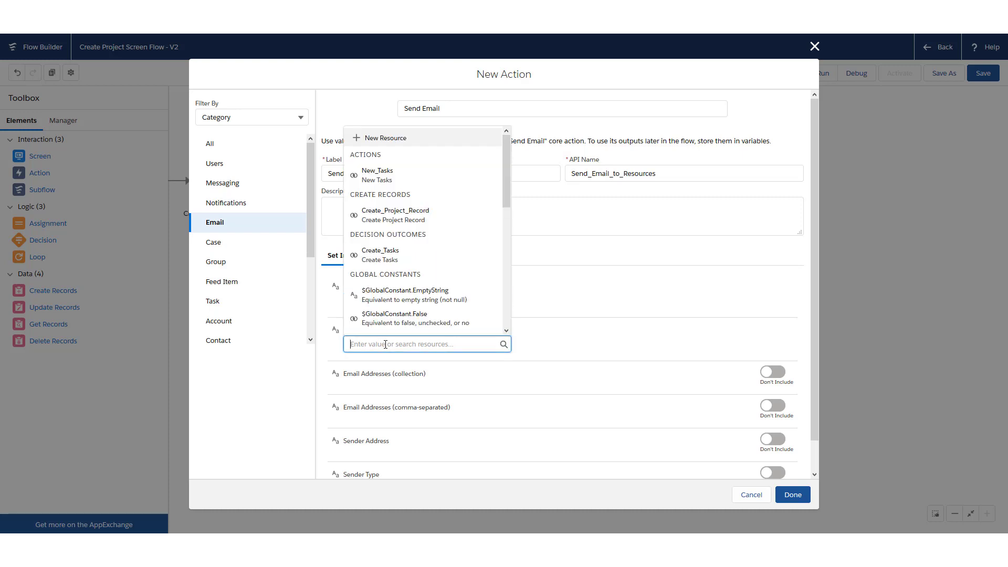
{"action": "type", "text": "NEW PROJECT "}
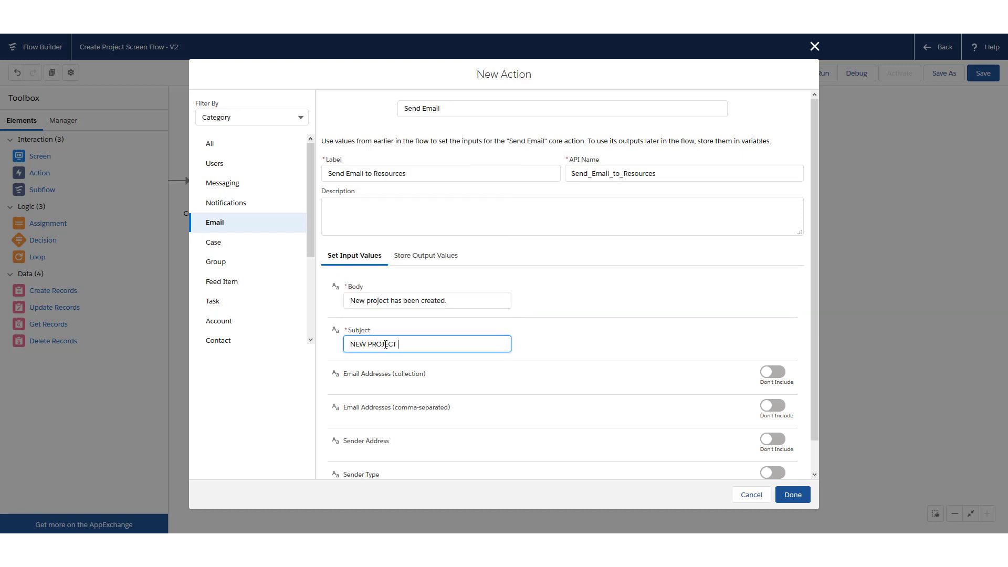
{"action": "type", "text": "P"}
{"action": "key", "text": "BackSpace"}
{"action": "type", "text": "CREATED"}
Include {!EmailCollection} as the recipient address collection and finish the email action
{"action": "scroll", "coordinate": [514, 292], "scroll_direction": "down", "scroll_amount": 1}
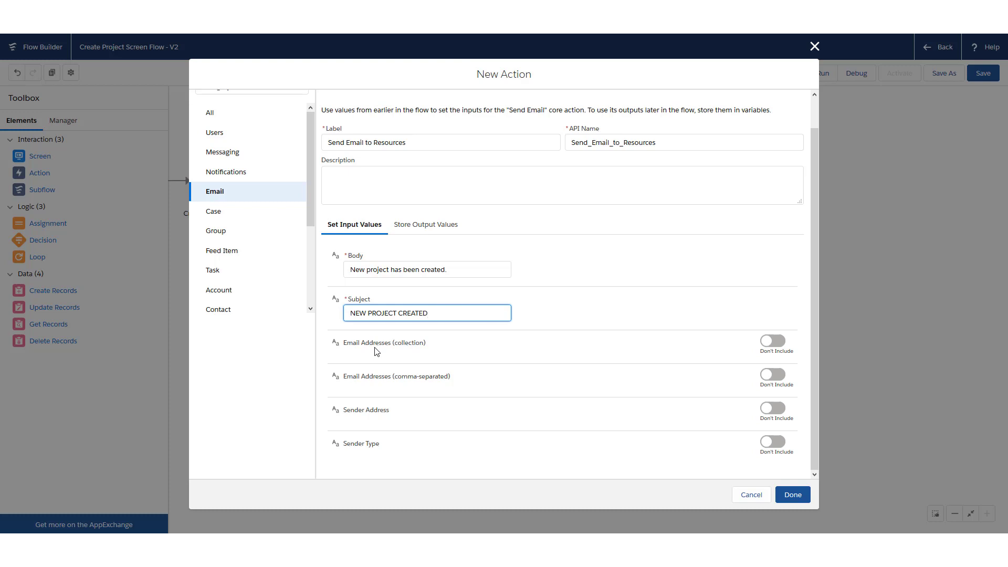
{"action": "left_click", "coordinate": [776, 342]}
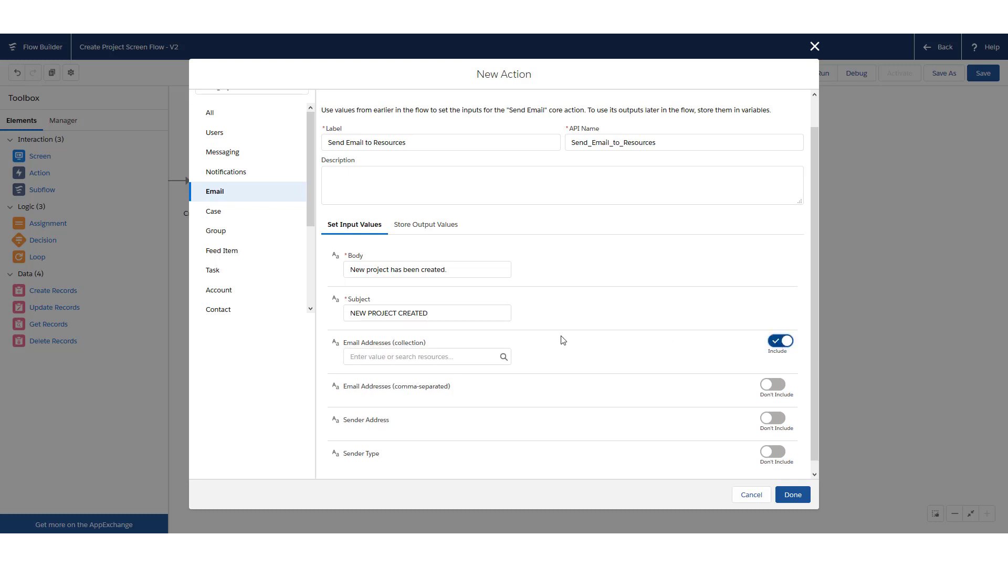
{"action": "left_click", "coordinate": [398, 355]}
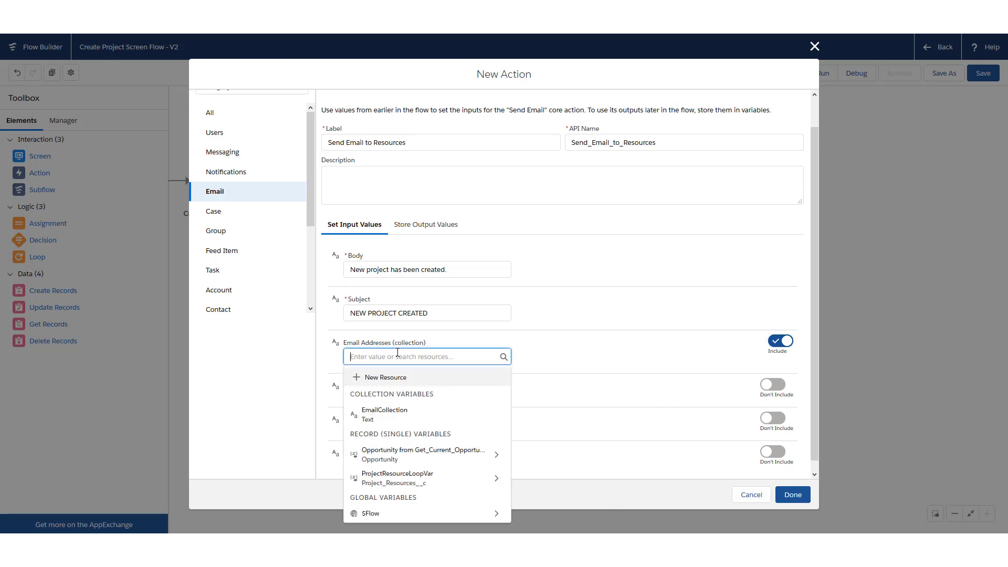
{"action": "left_click", "coordinate": [403, 418]}
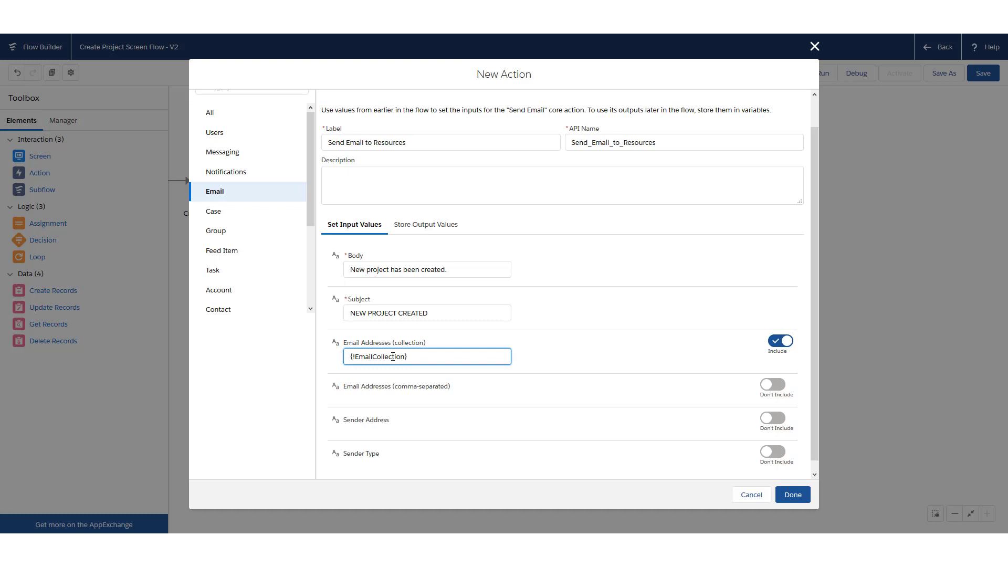
{"action": "scroll", "coordinate": [607, 409], "scroll_direction": "down", "scroll_amount": 1}
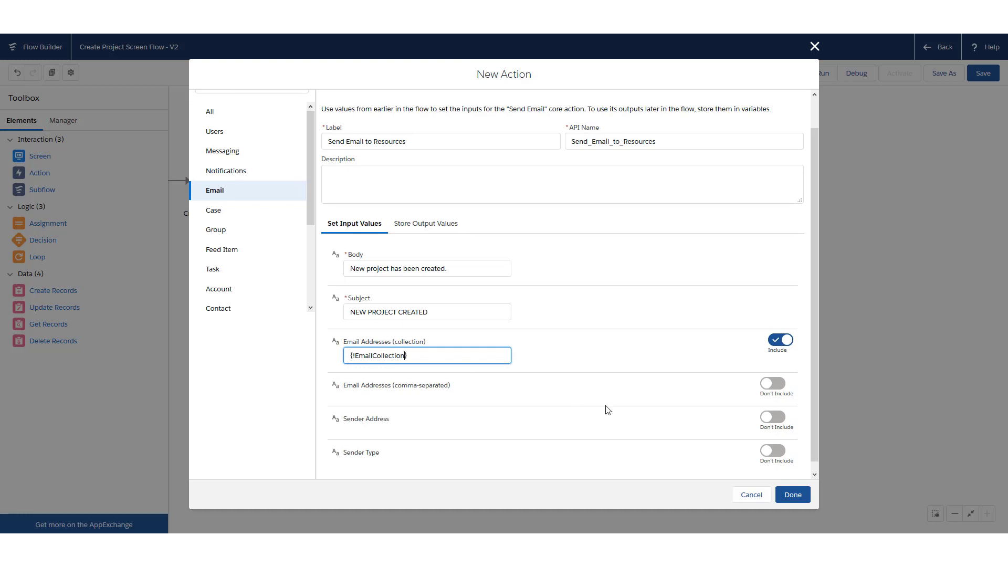
{"action": "left_click", "coordinate": [793, 495]}
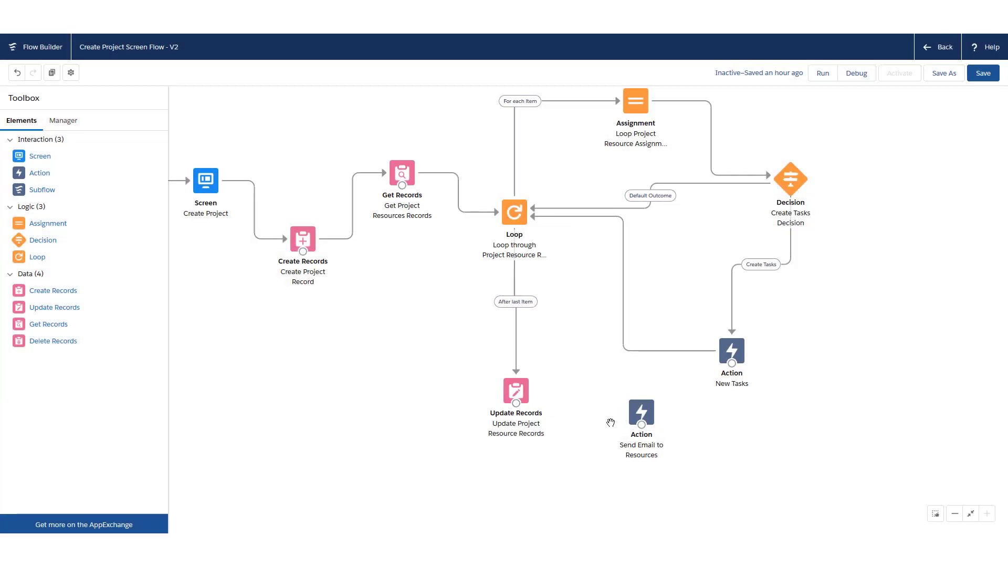
Connect Update Project Resource Records to Send Email to Resources, then add a new Screen
{"action": "left_click_drag", "start_coordinate": [516, 403], "coordinate": [665, 431]}
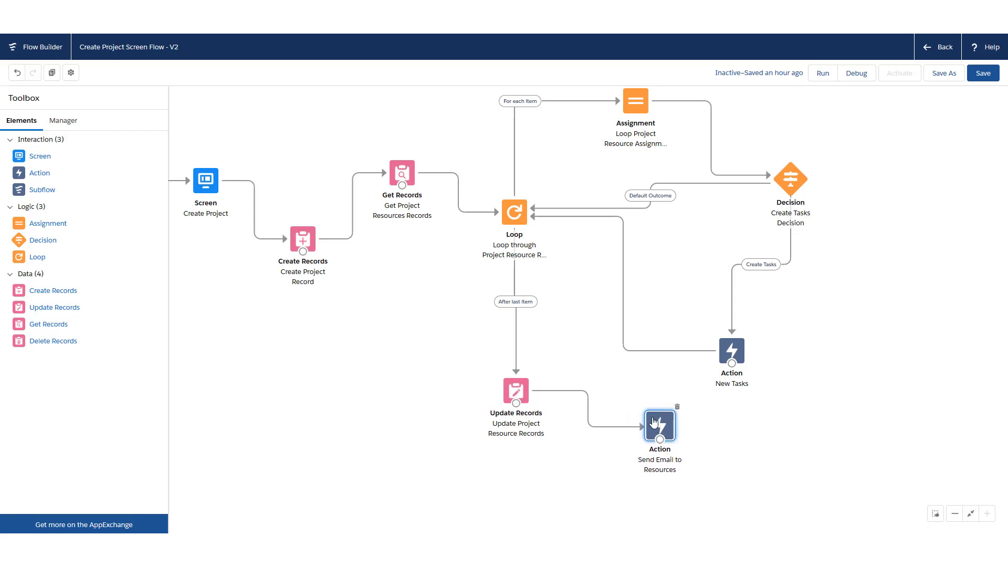
{"action": "mouse_move", "coordinate": [654, 422]}
{"action": "left_mouse_down"}
{"action": "mouse_move", "coordinate": [639, 407]}
{"action": "mouse_move", "coordinate": [662, 410]}
{"action": "left_mouse_up"}
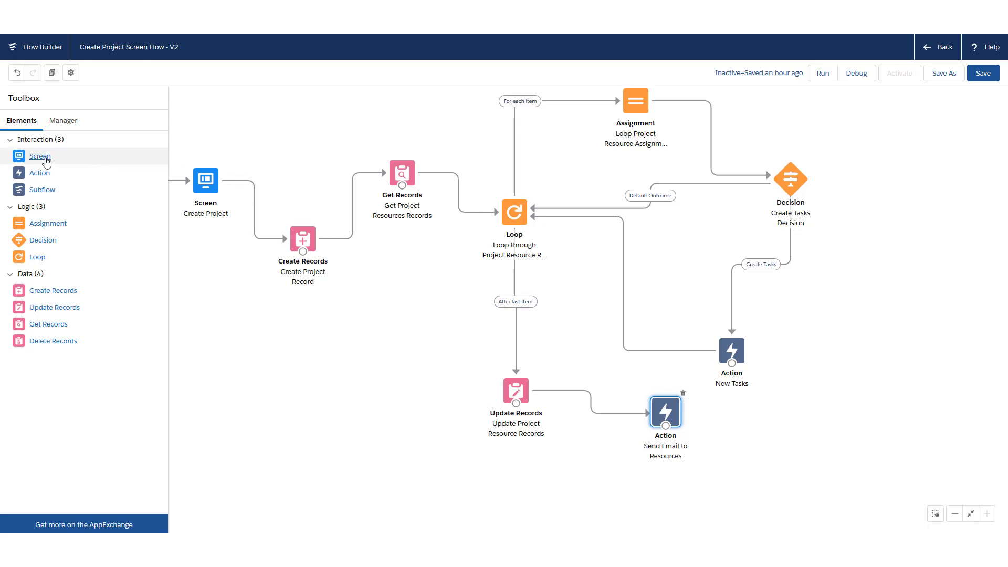
{"action": "left_click_drag", "start_coordinate": [40, 158], "coordinate": [767, 452]}
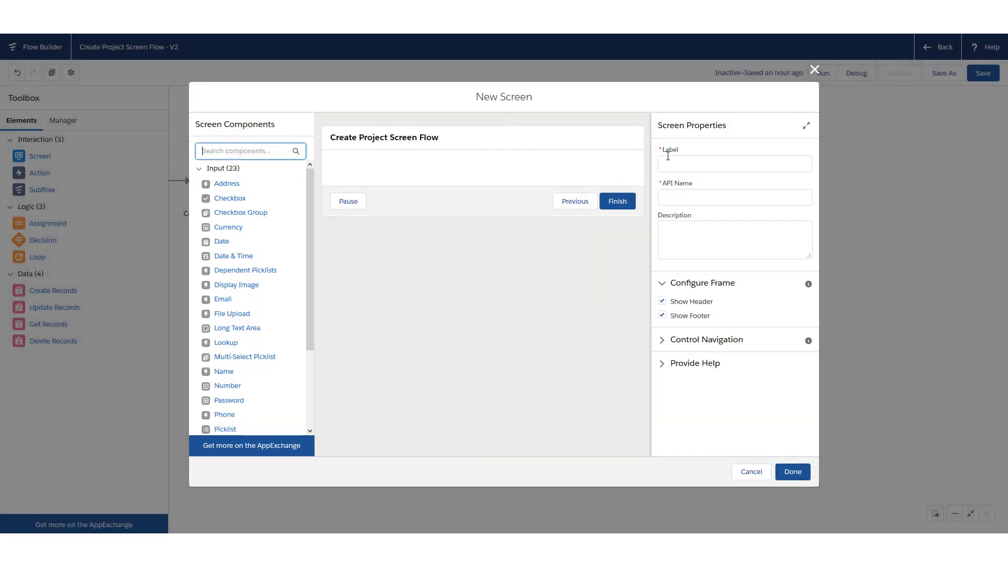
Label the screen Confirmation Page and add a Display Text component named Success
{"action": "left_click", "coordinate": [693, 164]}
{"action": "type", "text": "Confirmation Page"}
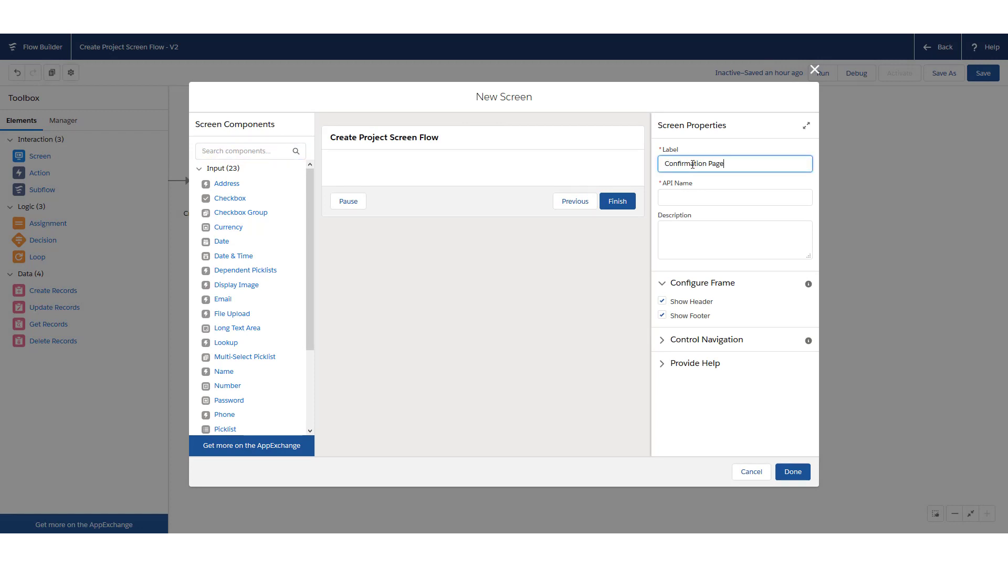
{"action": "key", "text": "Tab"}
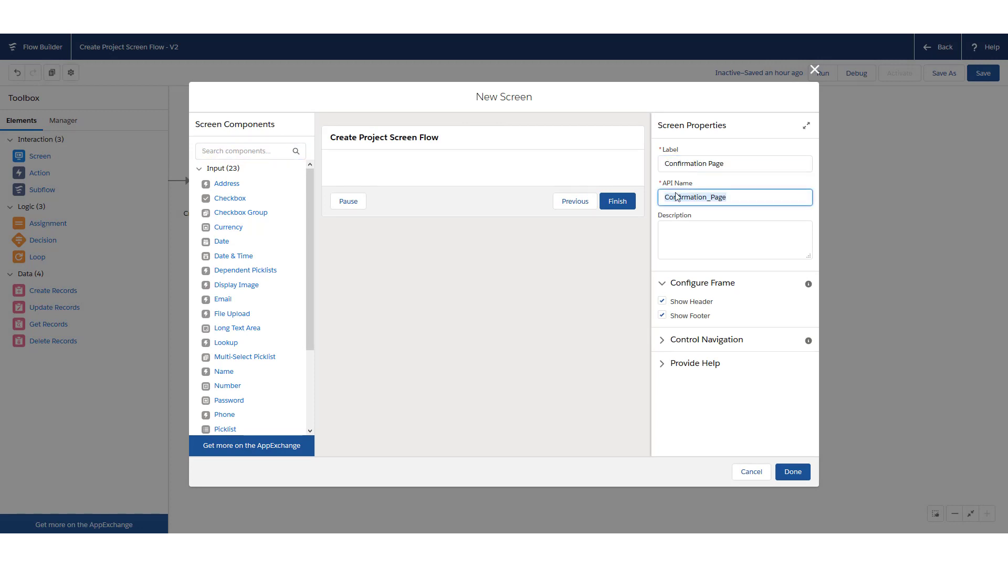
{"action": "scroll", "coordinate": [247, 302], "scroll_direction": "down", "scroll_amount": 2}
{"action": "left_click", "coordinate": [312, 310]}
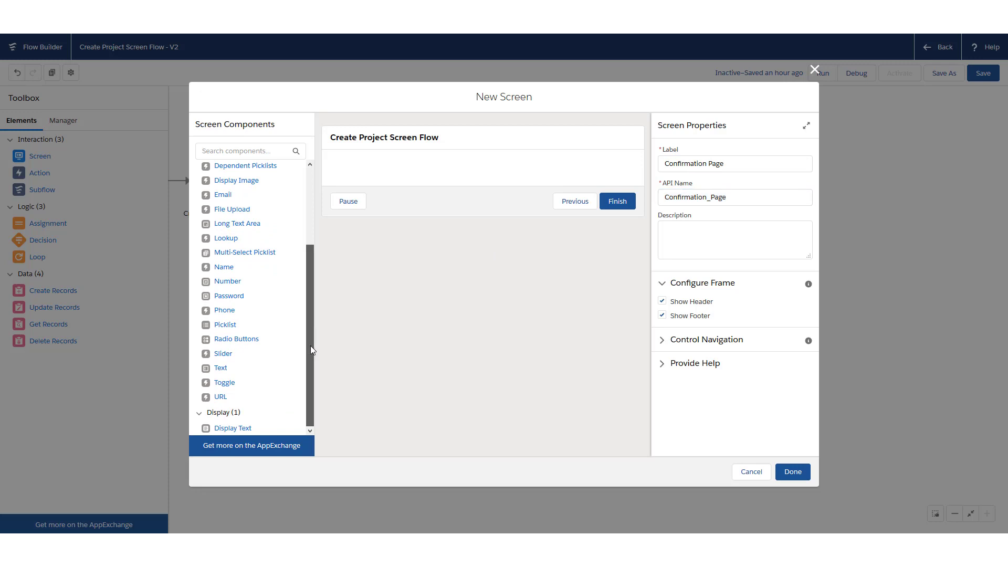
{"action": "left_click", "coordinate": [233, 430]}
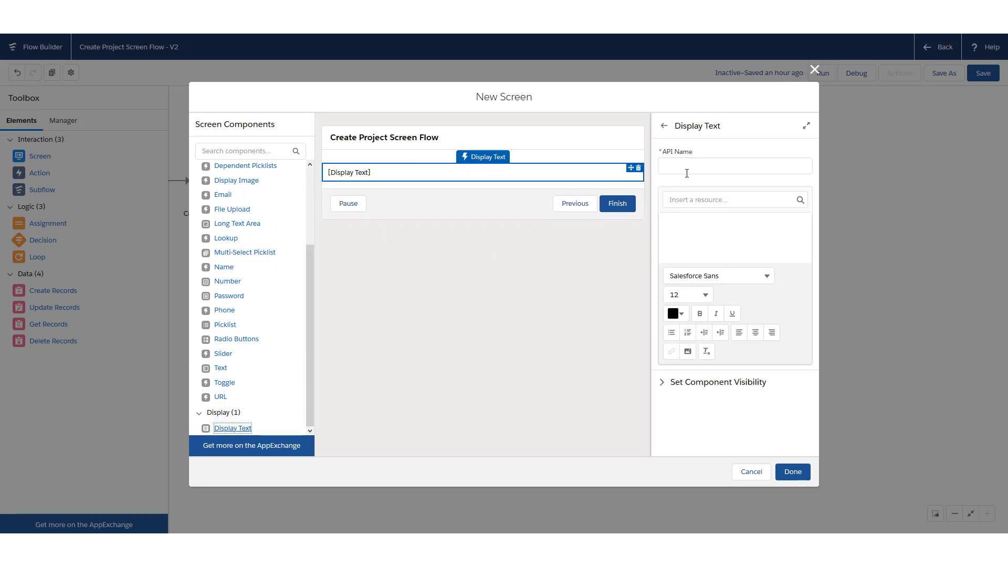
{"action": "left_click", "coordinate": [689, 167]}
{"action": "type", "text": "Success"}
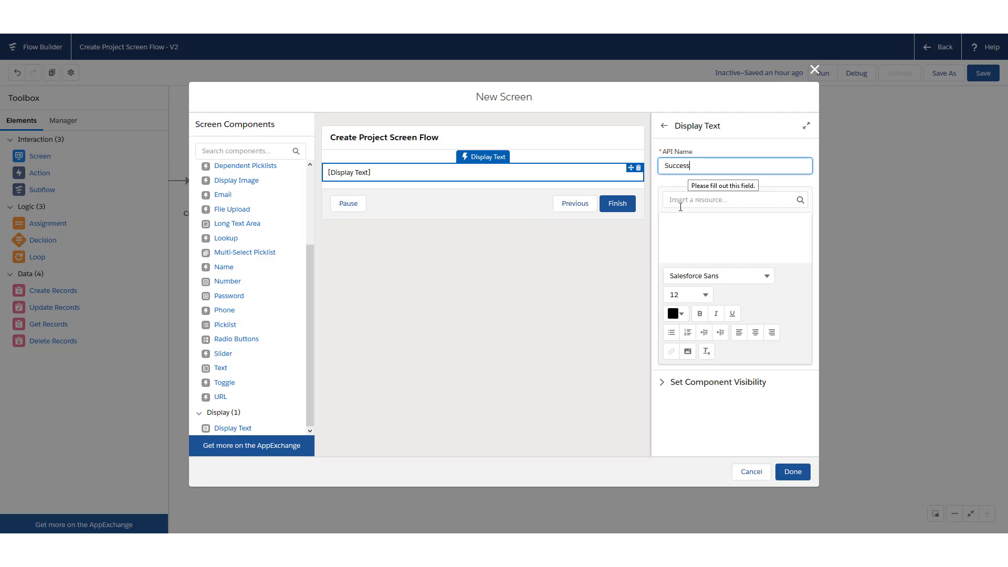
Write the message 'Success! Project {!ProjectId} was created.' in the display text
{"action": "left_click", "coordinate": [719, 225]}
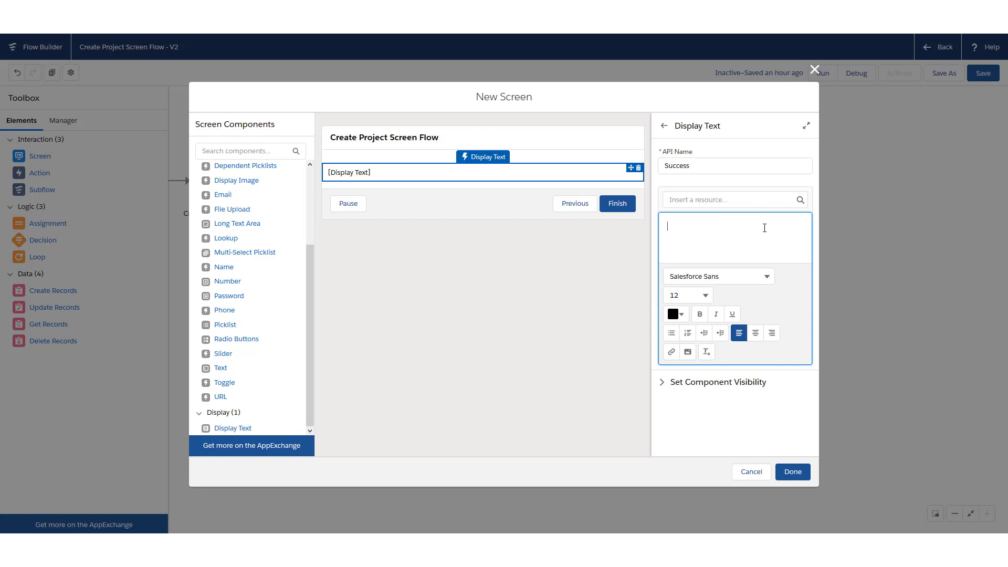
{"action": "type", "text": "Success! Project"}
{"action": "left_click", "coordinate": [729, 200]}
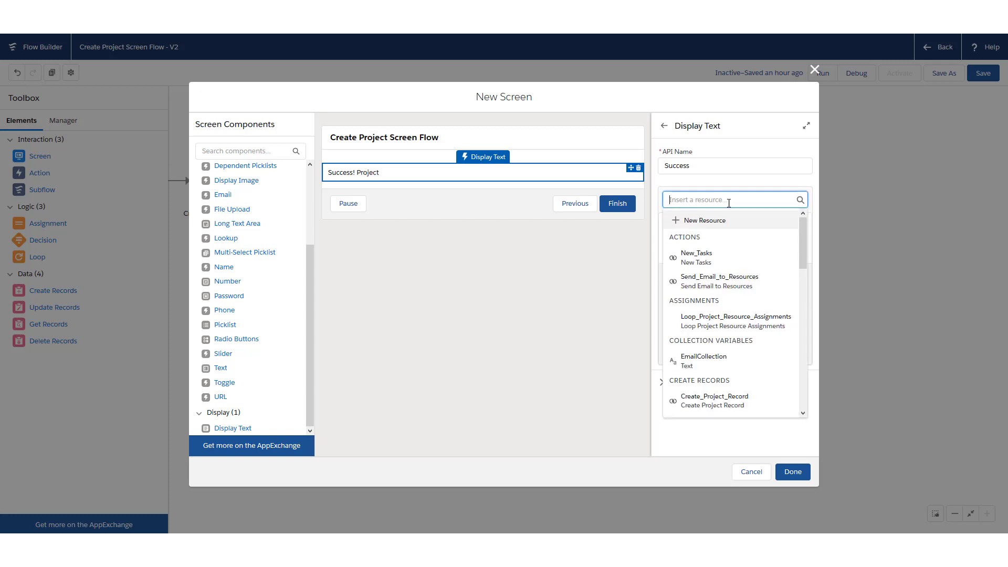
{"action": "left_click_drag", "start_coordinate": [801, 231], "coordinate": [805, 354]}
{"action": "scroll", "coordinate": [761, 311], "scroll_direction": "down", "scroll_amount": 3}
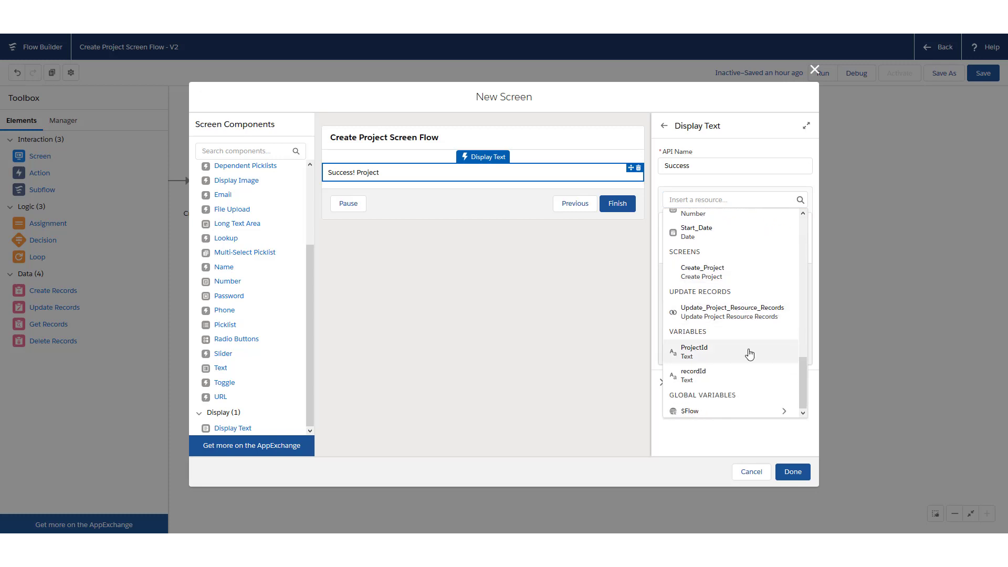
{"action": "left_click", "coordinate": [720, 354]}
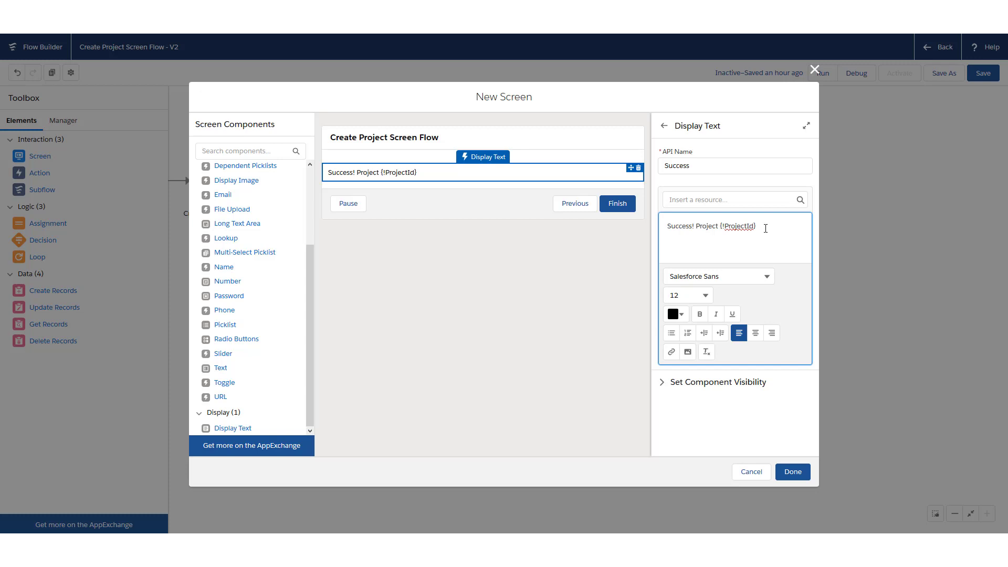
{"action": "type", "text": "was created."}
Hide the screen's footer and finish the Confirmation Page screen
{"action": "left_click", "coordinate": [799, 423]}
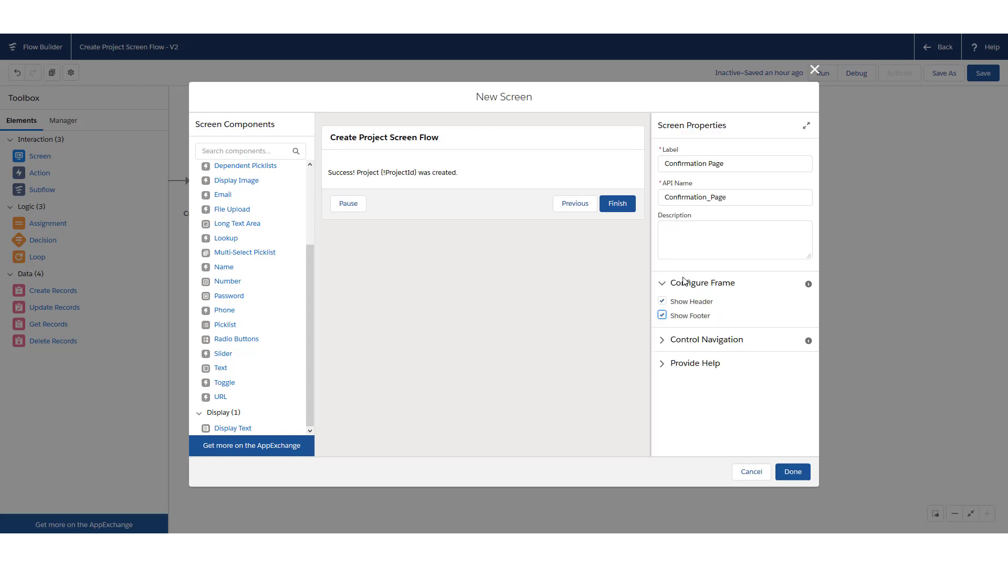
{"action": "left_click", "coordinate": [662, 315]}
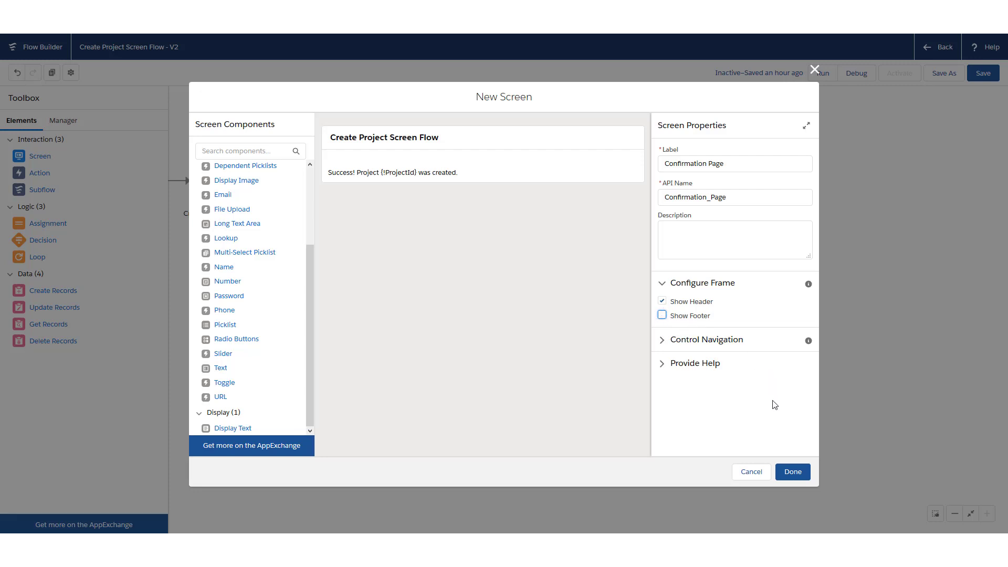
{"action": "left_click", "coordinate": [793, 472]}
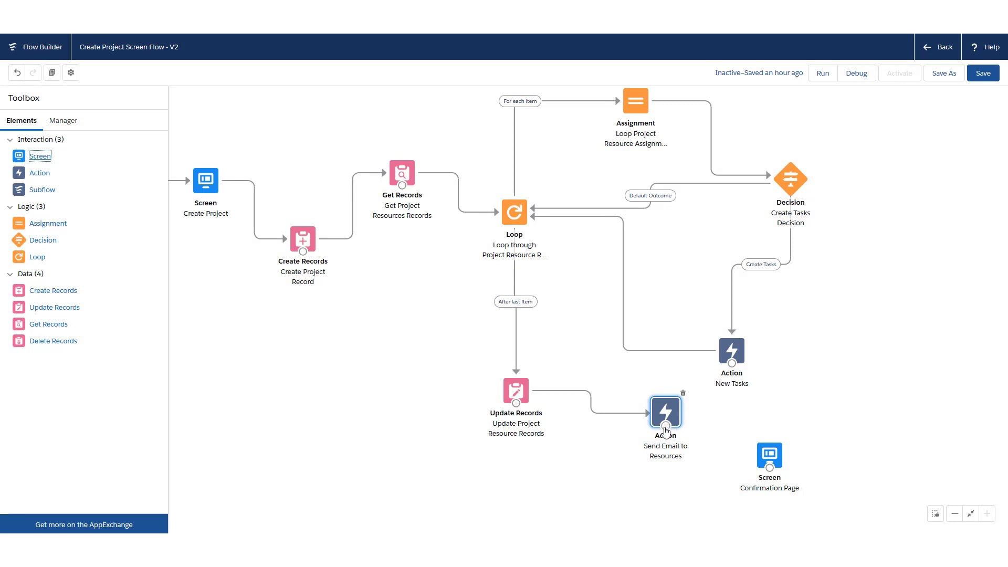
Connect Send Email to Resources to Confirmation Page, then save and activate the flow
{"action": "left_click_drag", "start_coordinate": [665, 429], "coordinate": [794, 439]}
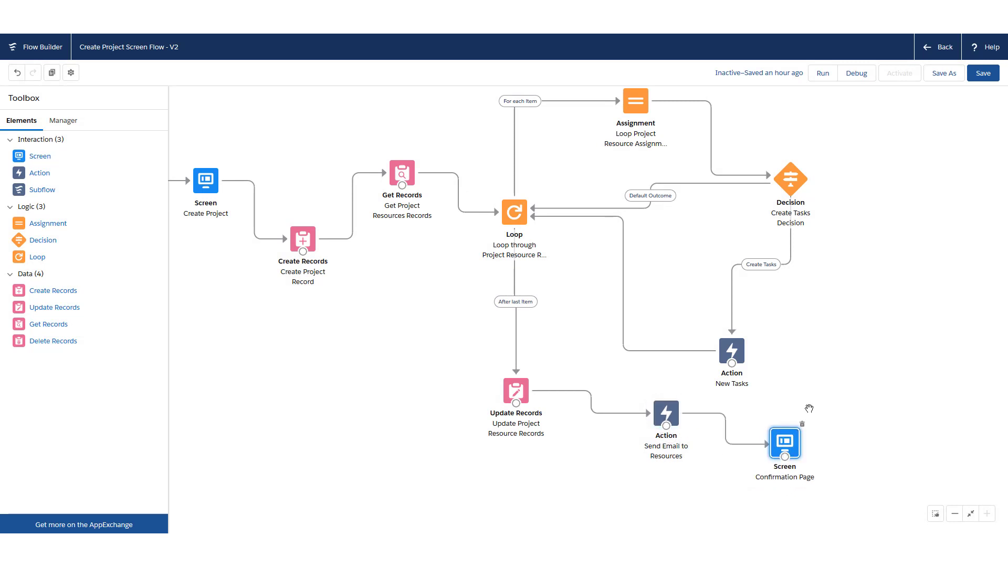
{"action": "left_click", "coordinate": [983, 73]}
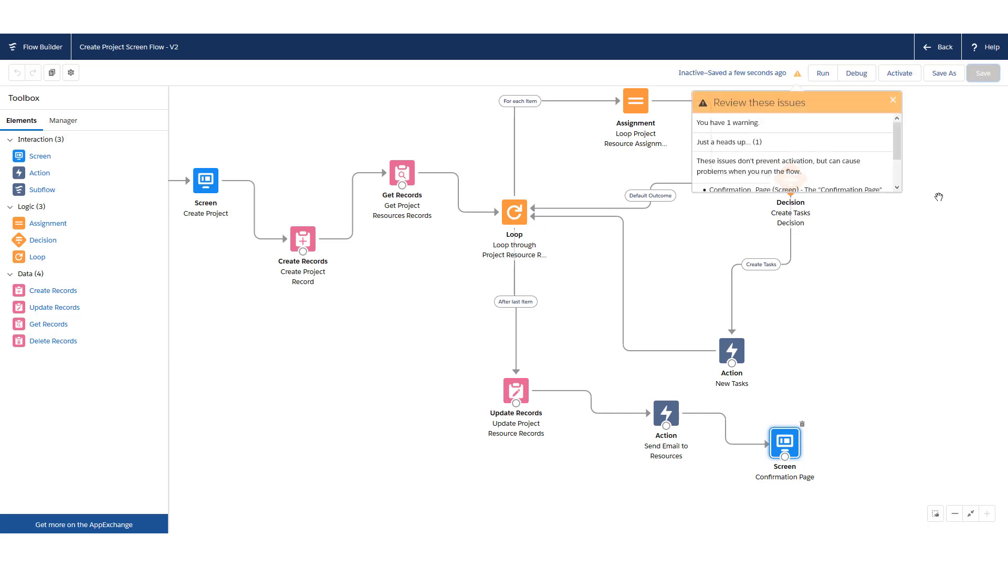
{"action": "left_click", "coordinate": [899, 74]}
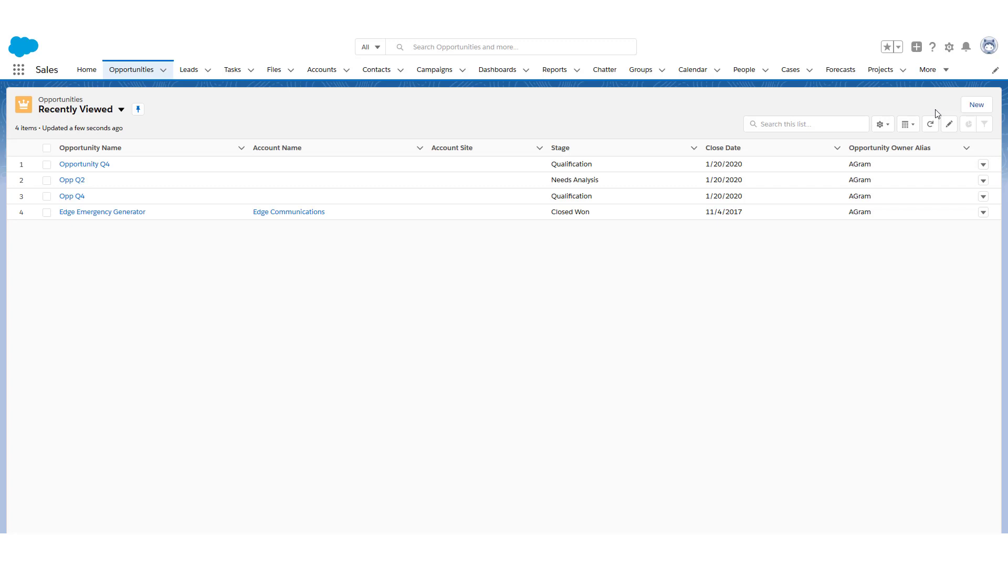
Create opportunity Opportunity Q1 at Qualification stage with close date 1/20/2020
{"action": "left_click", "coordinate": [975, 105]}
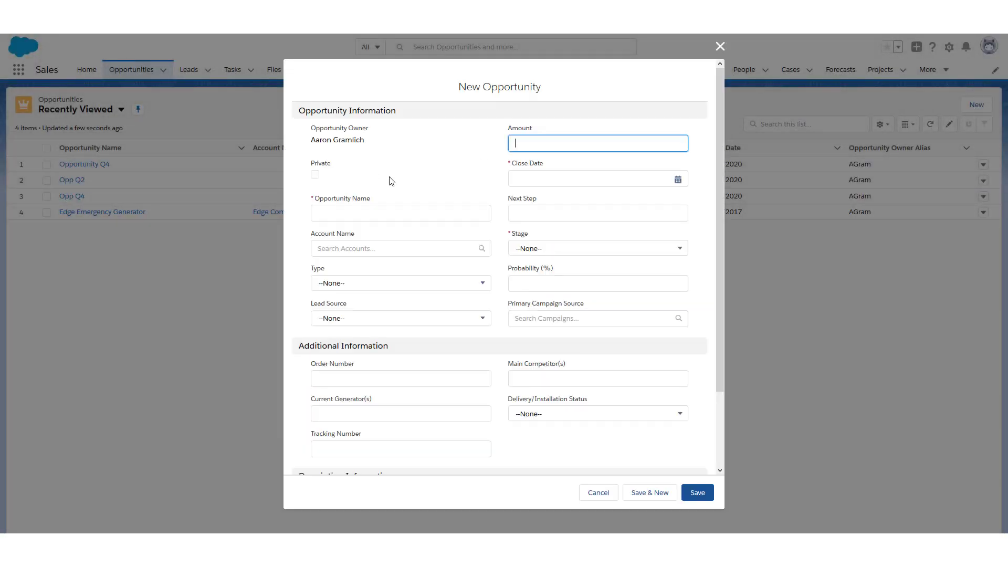
{"action": "left_click", "coordinate": [367, 212]}
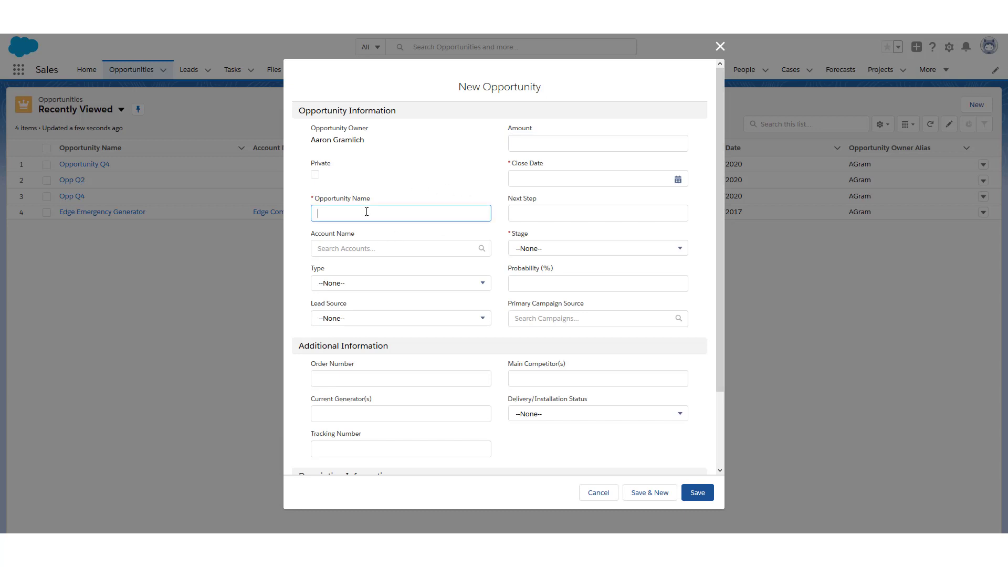
{"action": "type", "text": "Opportunity"}
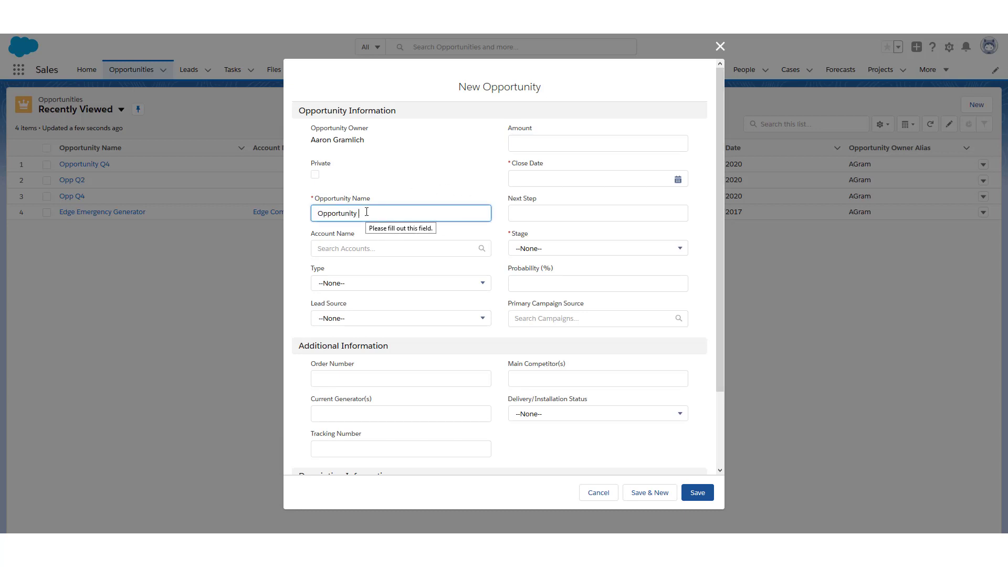
{"action": "type", "text": " Q1"}
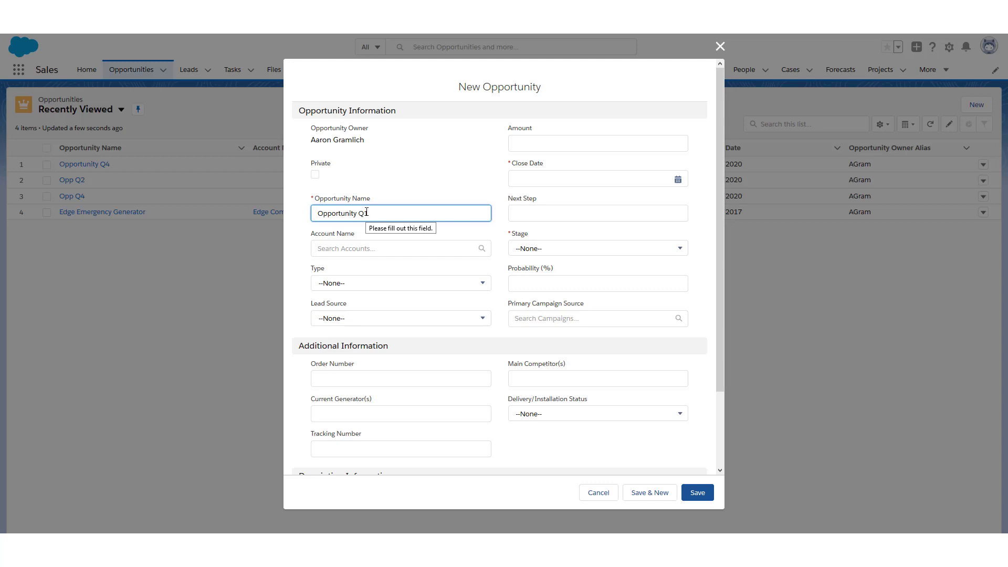
{"action": "left_click", "coordinate": [584, 250]}
{"action": "left_click", "coordinate": [580, 311]}
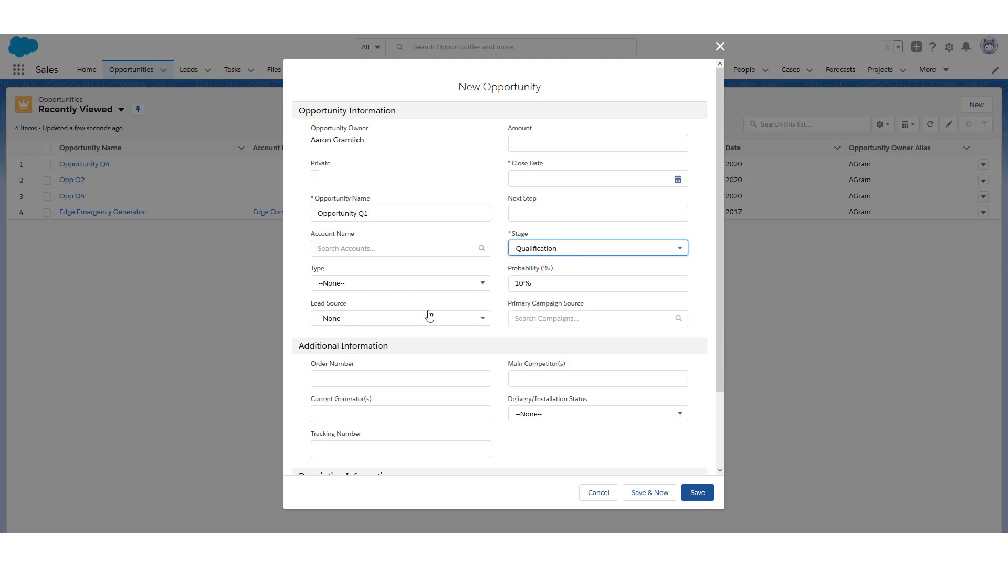
{"action": "scroll", "coordinate": [458, 289], "scroll_direction": "down", "scroll_amount": 3}
{"action": "scroll", "coordinate": [457, 289], "scroll_direction": "up", "scroll_amount": 3}
{"action": "left_click", "coordinate": [551, 179]}
{"action": "left_click", "coordinate": [543, 299]}
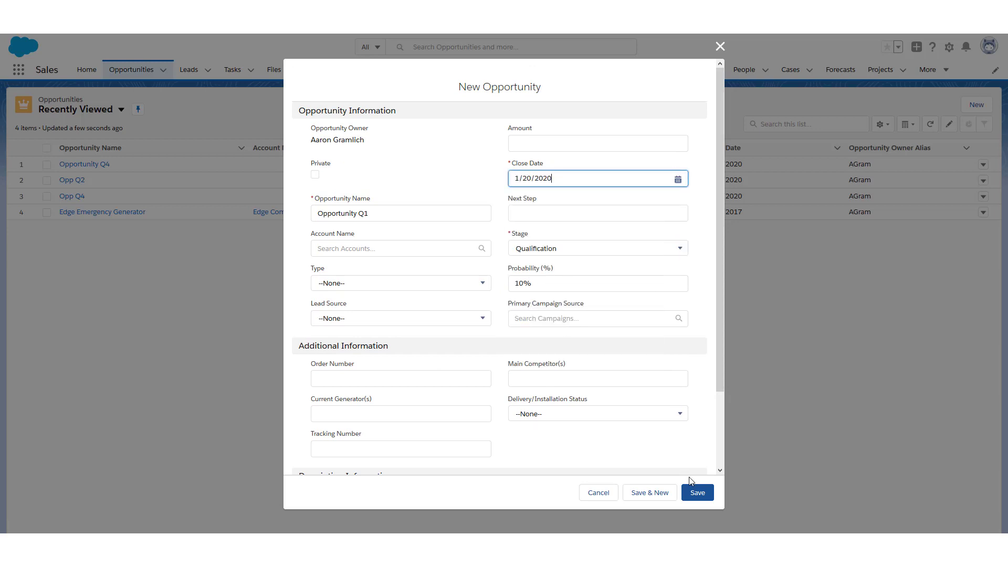
{"action": "left_click", "coordinate": [698, 493]}
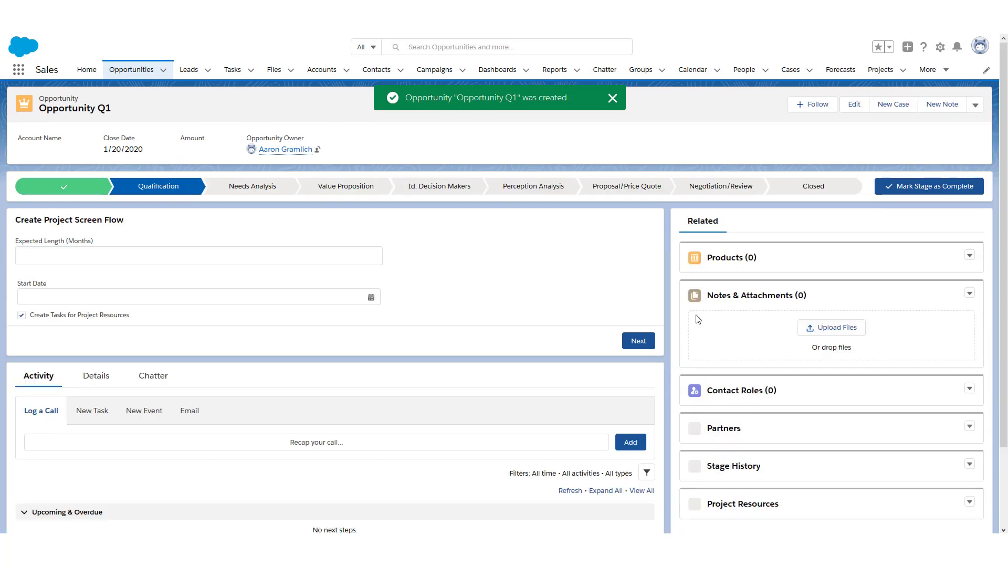
Add a Project Resources record naming the opportunity owner as resource with role Developer
{"action": "scroll", "coordinate": [971, 336], "scroll_direction": "down", "scroll_amount": 2}
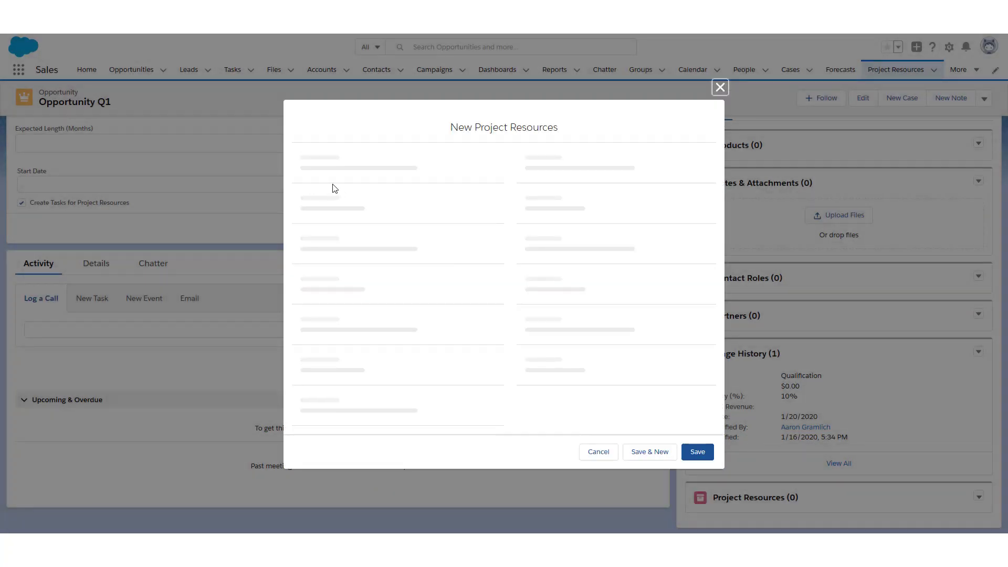
{"action": "type", "text": "Aaron G"}
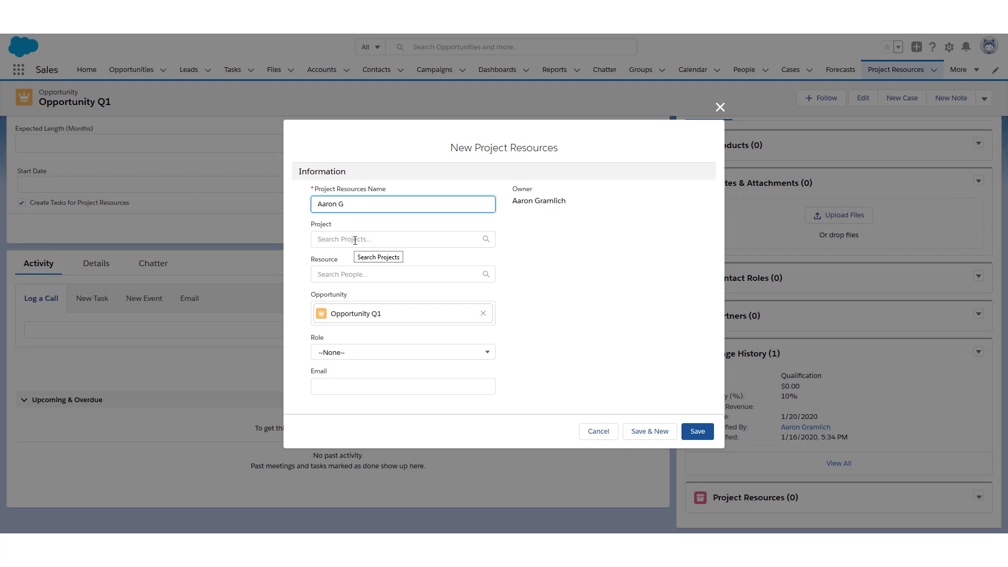
{"action": "left_click", "coordinate": [355, 272]}
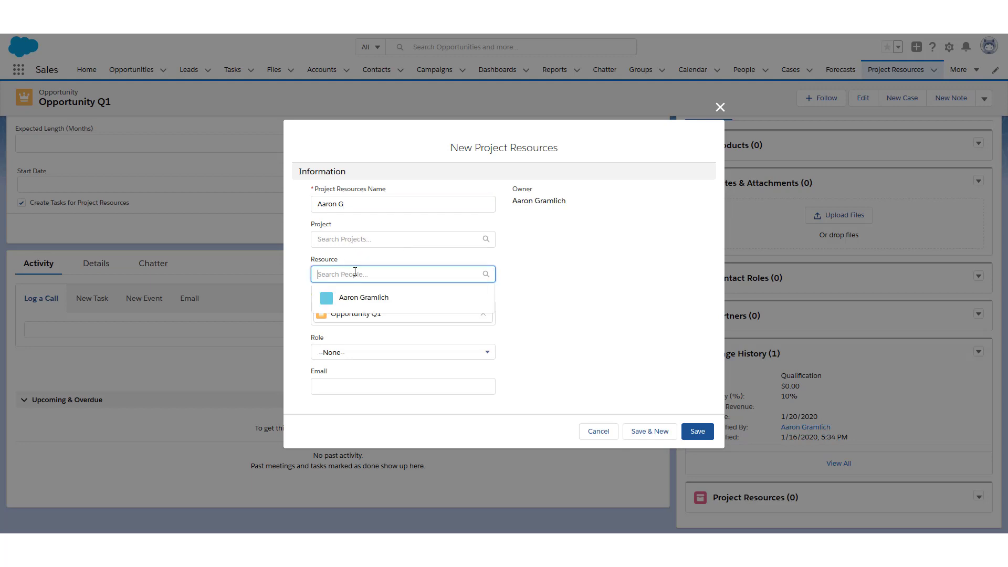
{"action": "left_click", "coordinate": [353, 300]}
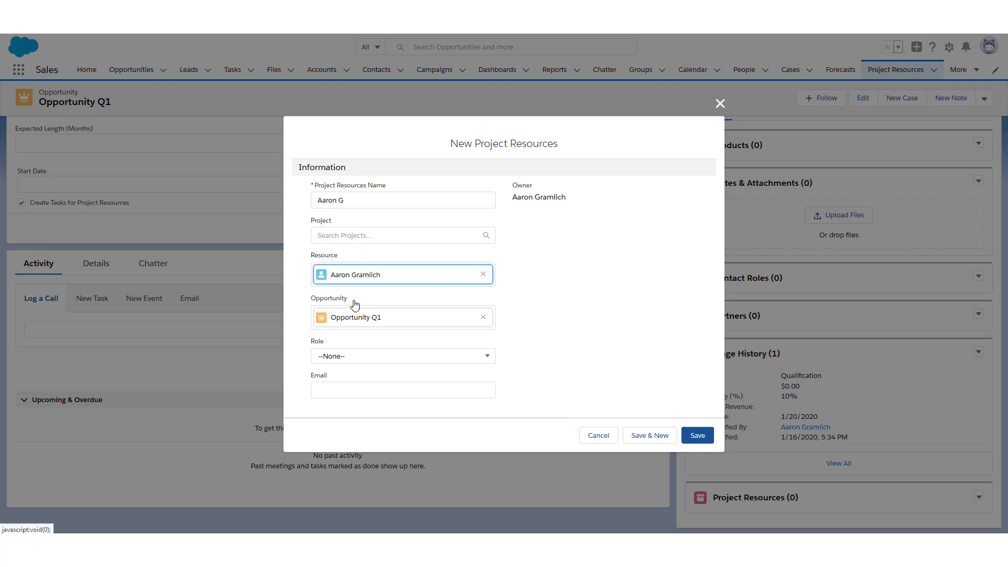
{"action": "left_click", "coordinate": [435, 356]}
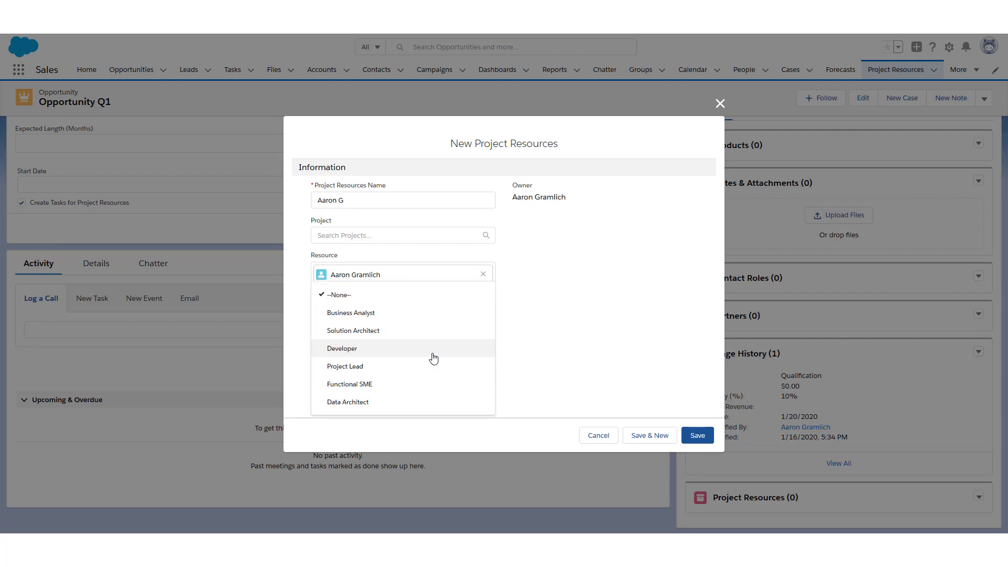
{"action": "left_click", "coordinate": [389, 349]}
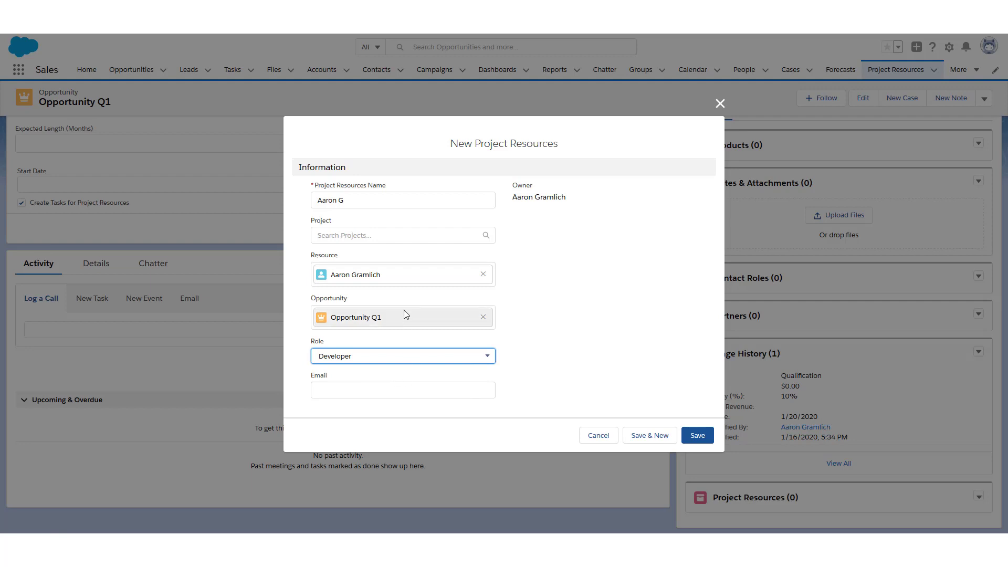
{"action": "left_click", "coordinate": [692, 435]}
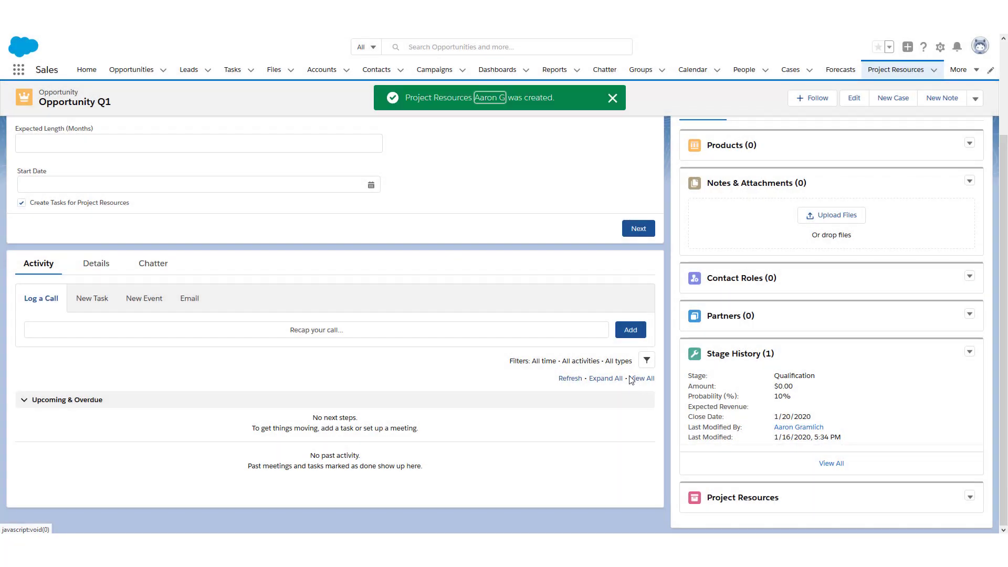
{"action": "scroll", "coordinate": [632, 376], "scroll_direction": "down", "scroll_amount": 1}
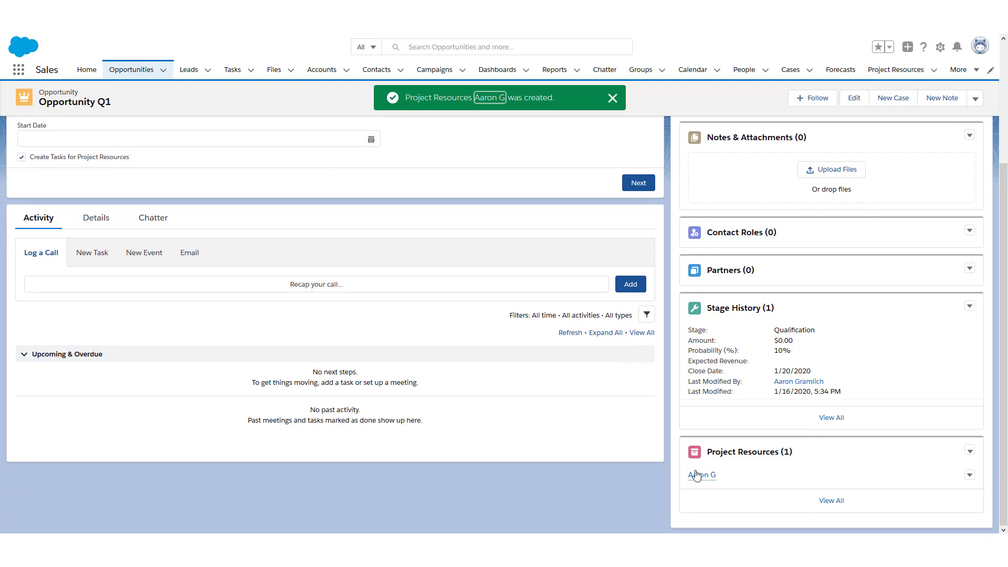
{"action": "scroll", "coordinate": [740, 462], "scroll_direction": "up", "scroll_amount": 3}
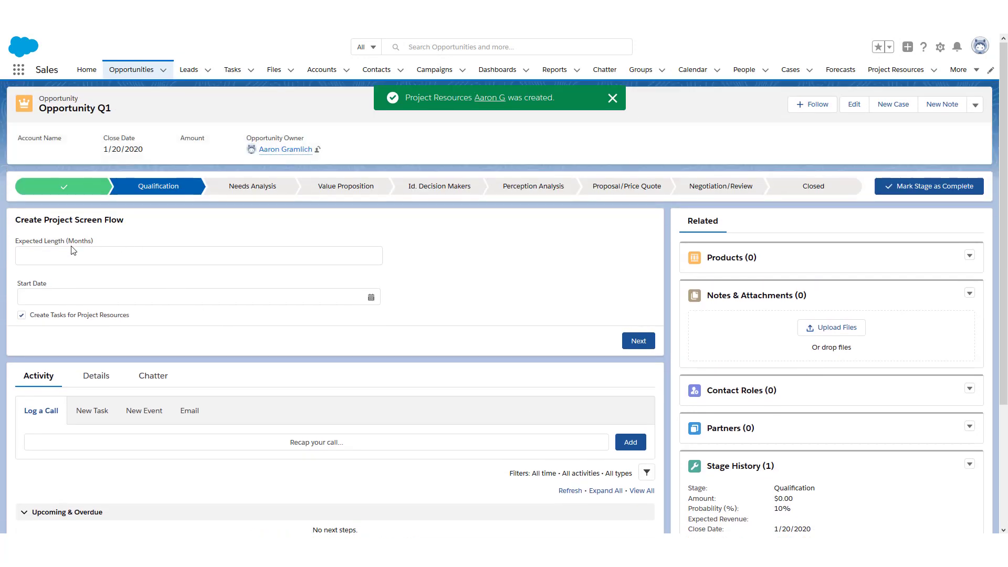
Run the Create Project flow with Expected Length 22 and Start Date Mar 4, 2020
{"action": "left_click", "coordinate": [71, 252]}
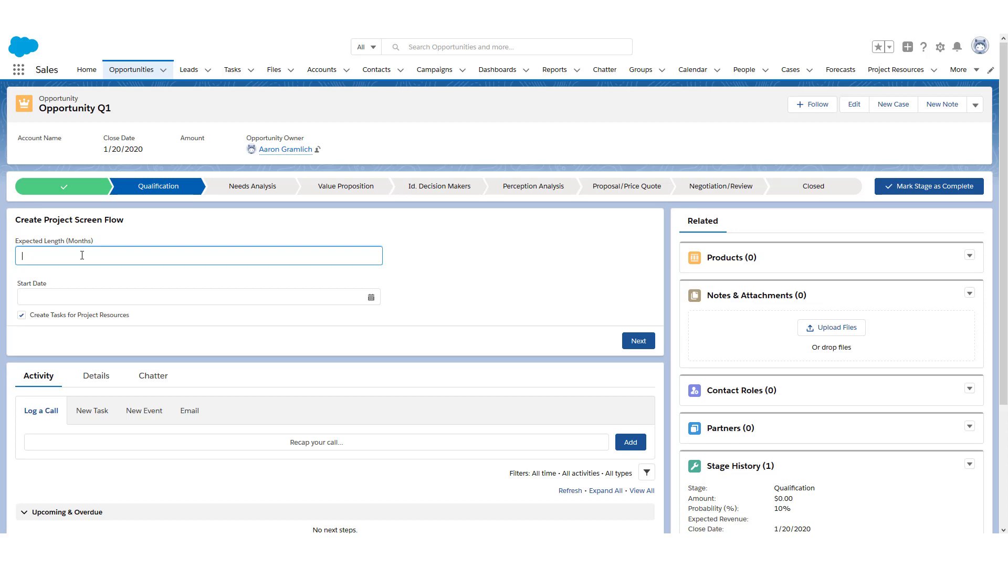
{"action": "type", "text": "22"}
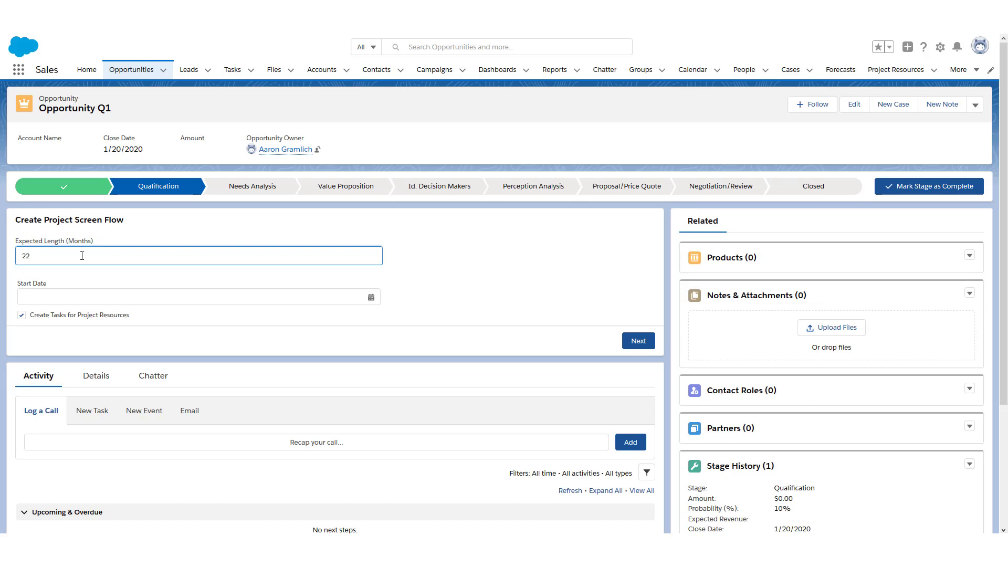
{"action": "left_click", "coordinate": [82, 297]}
{"action": "left_click", "coordinate": [330, 315]}
{"action": "left_click", "coordinate": [330, 316]}
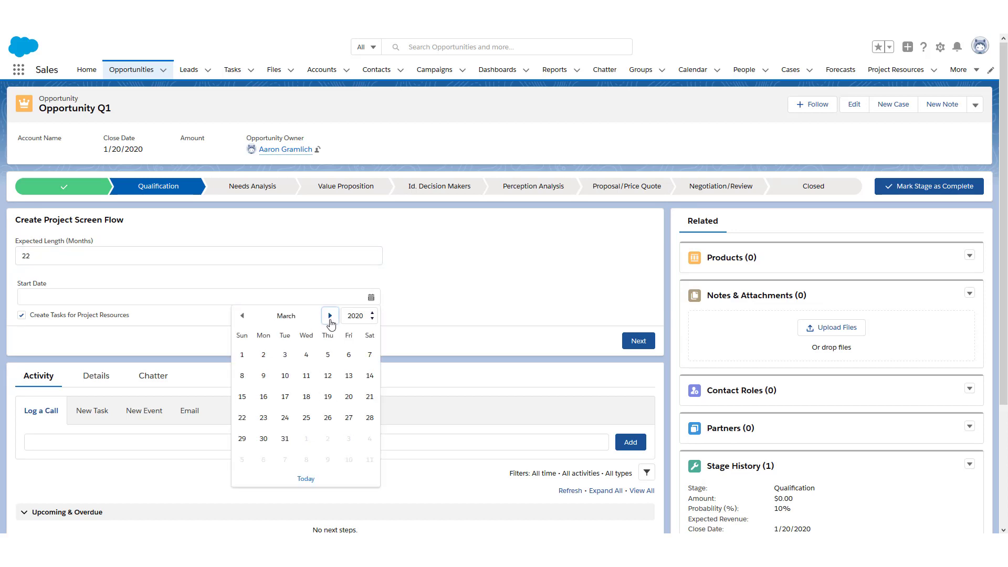
{"action": "left_click", "coordinate": [307, 355]}
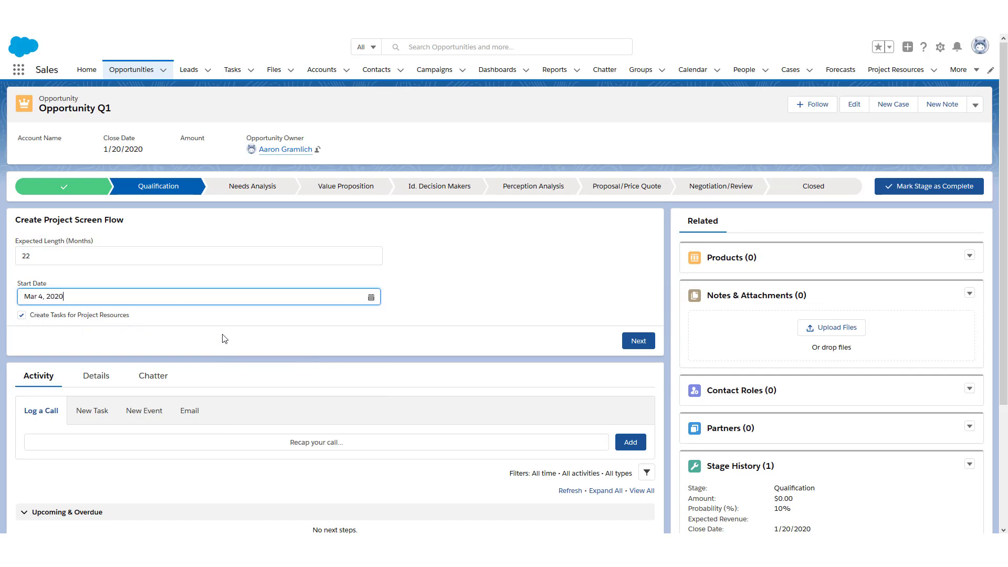
{"action": "left_click", "coordinate": [638, 342]}
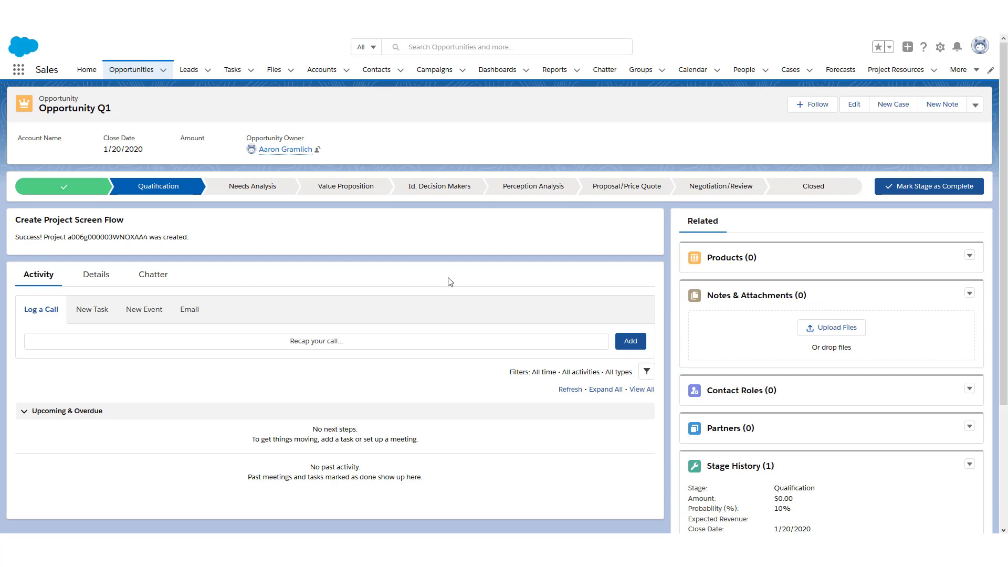
{"action": "scroll", "coordinate": [494, 286], "scroll_direction": "down", "scroll_amount": 3}
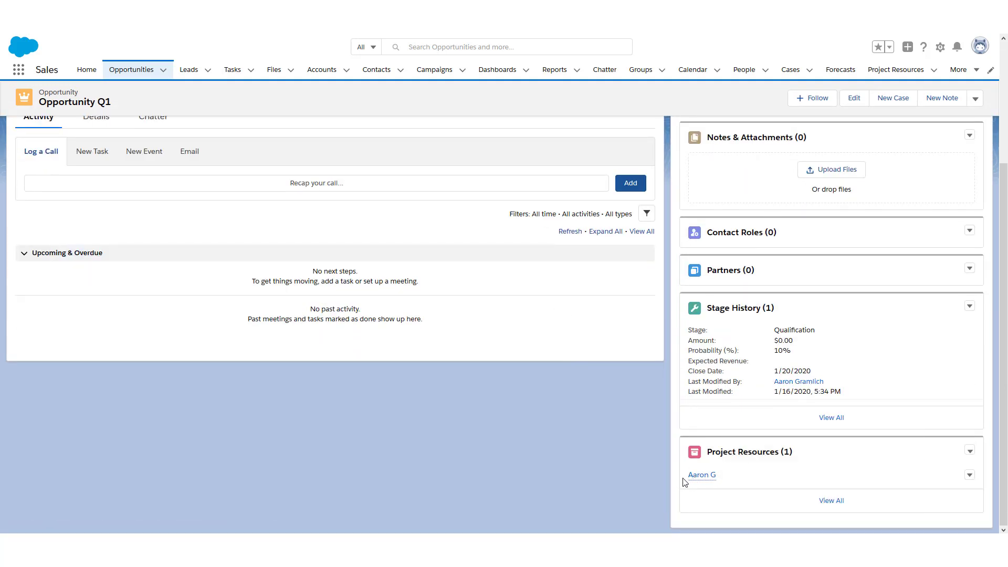
Review the new project resource, its linked project, and the REVIEW NEW PROJECT task
{"action": "left_click", "coordinate": [698, 476]}
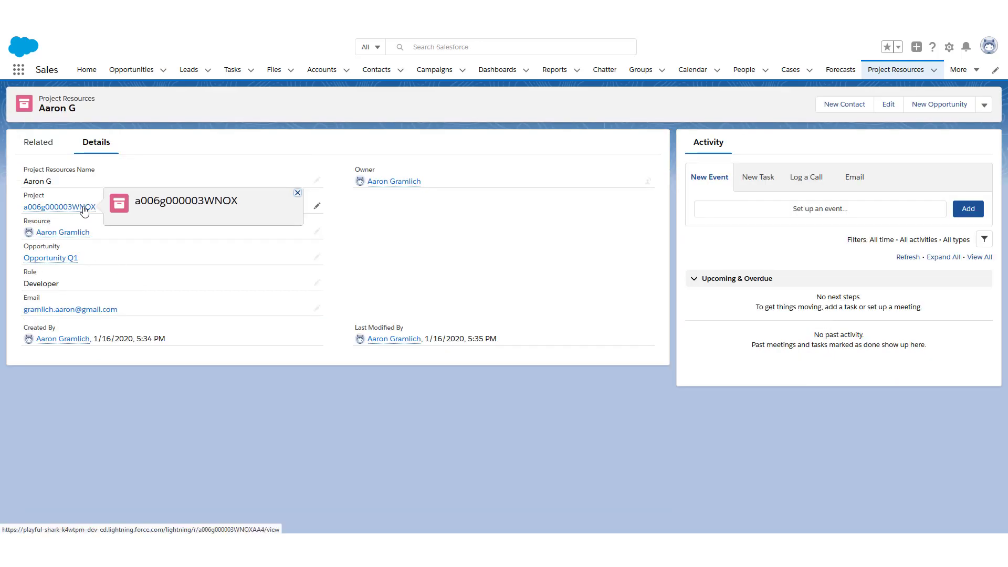
{"action": "mouse_move", "coordinate": [77, 210]}
{"action": "left_click", "coordinate": [77, 208]}
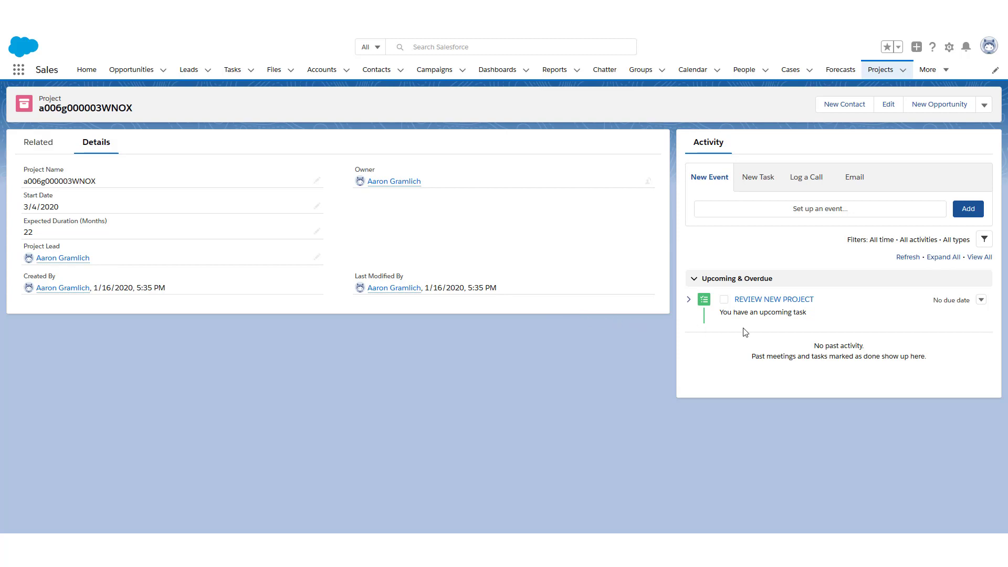
{"action": "left_click", "coordinate": [774, 300]}
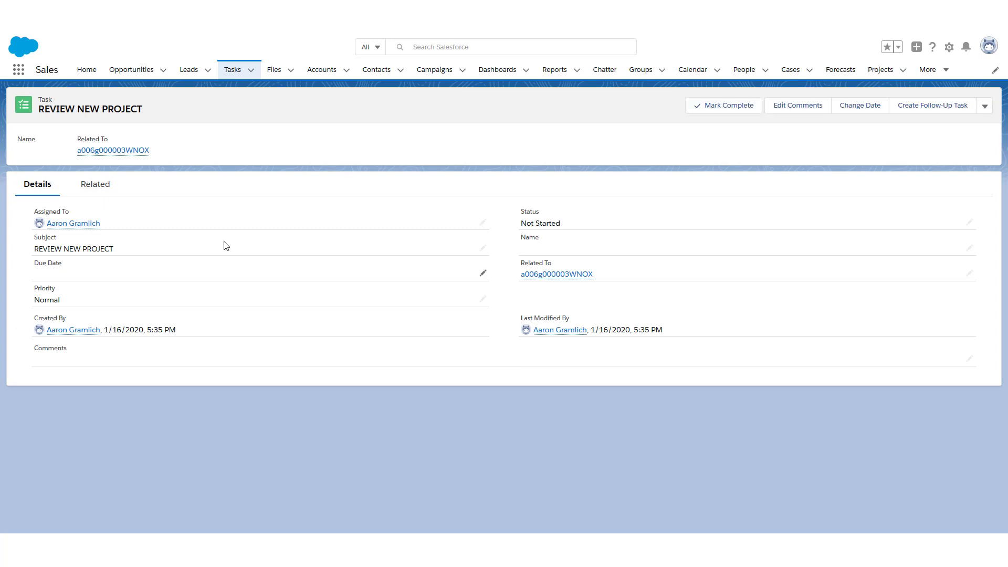
{"action": "mouse_move", "coordinate": [89, 226]}
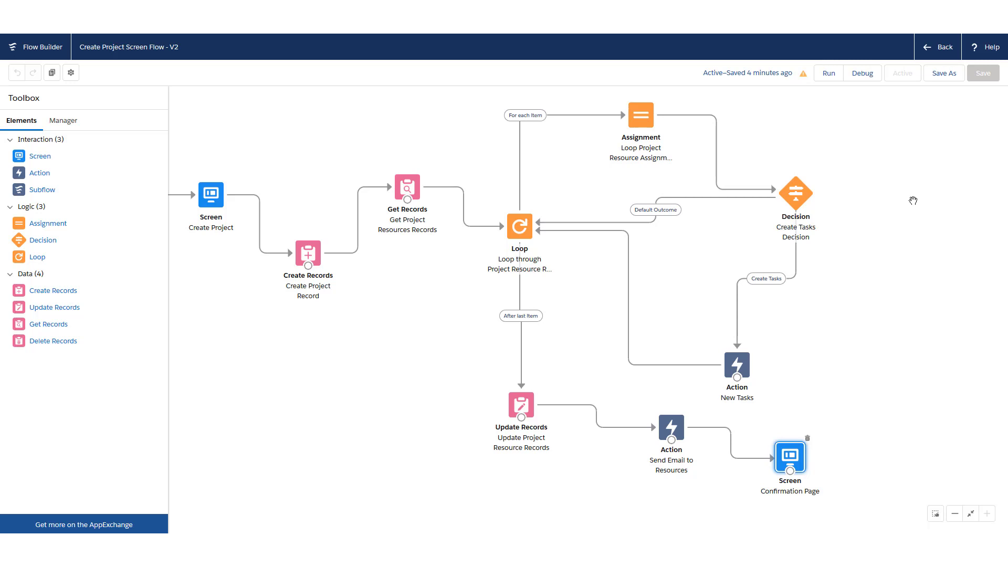
Add a Send Email action from the Email category and label it 'Error Handler Email'
{"action": "left_click_drag", "start_coordinate": [39, 173], "coordinate": [401, 401]}
{"action": "left_click", "coordinate": [231, 289]}
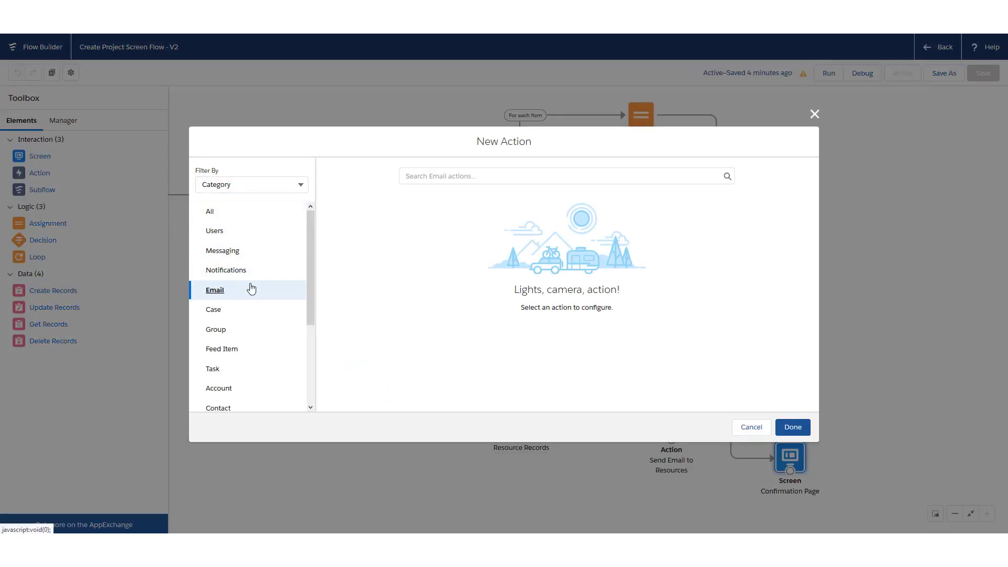
{"action": "left_click", "coordinate": [474, 176]}
{"action": "left_click", "coordinate": [464, 201]}
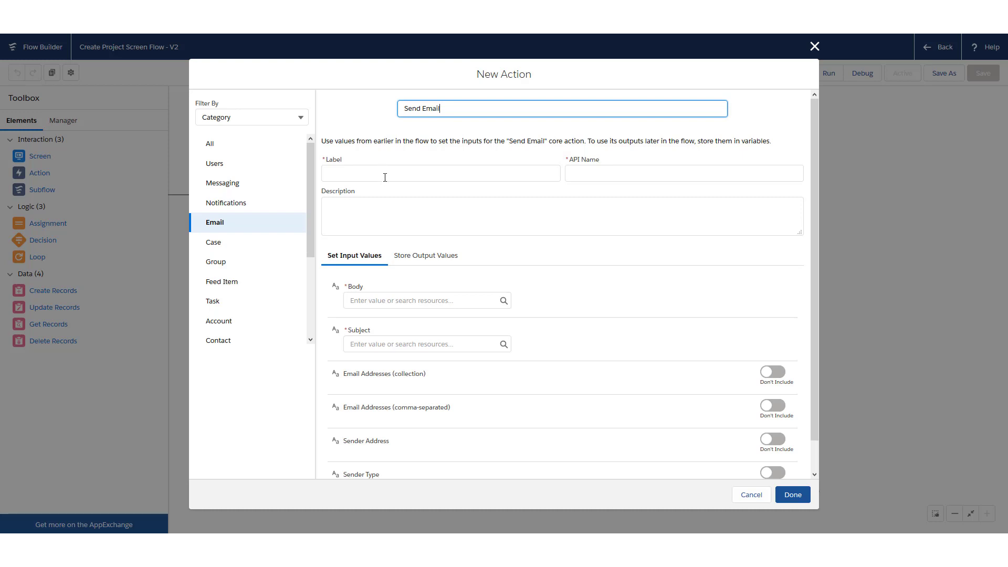
{"action": "left_click", "coordinate": [386, 172]}
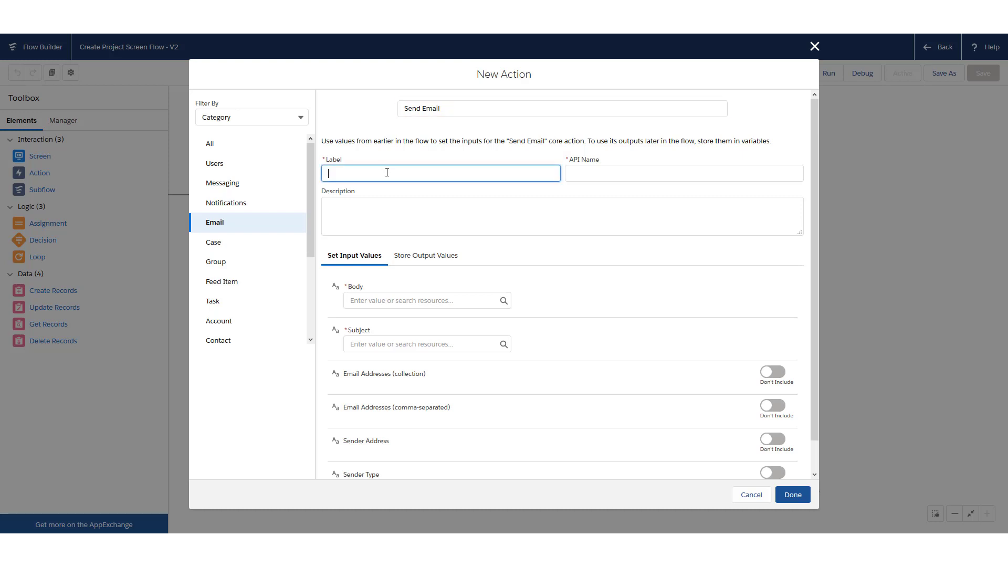
{"action": "type", "text": "Error Handler Email"}
{"action": "key", "text": "Tab"}
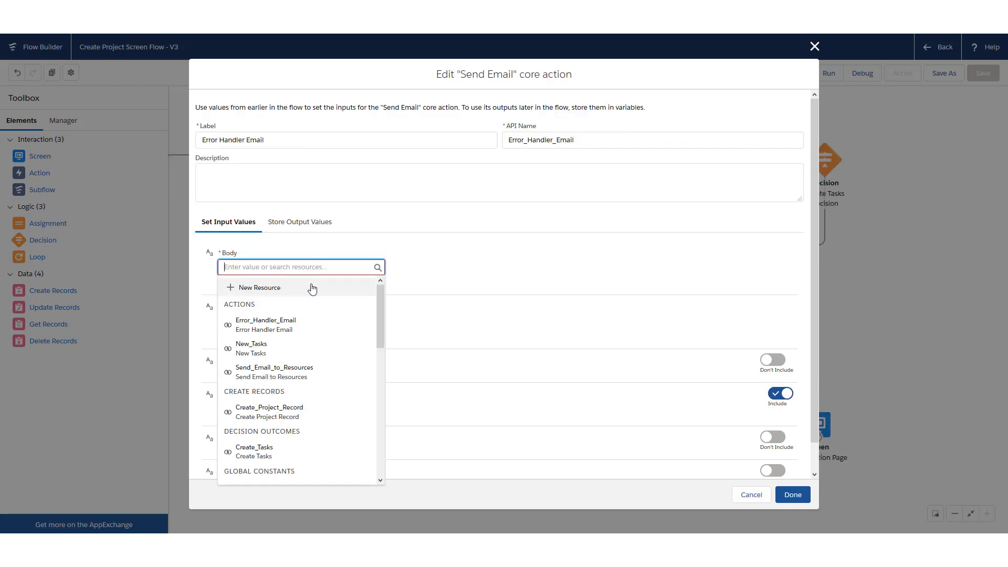
Start a new Formula resource named ErrorHandler with Text data type for the email body
{"action": "left_click", "coordinate": [312, 289]}
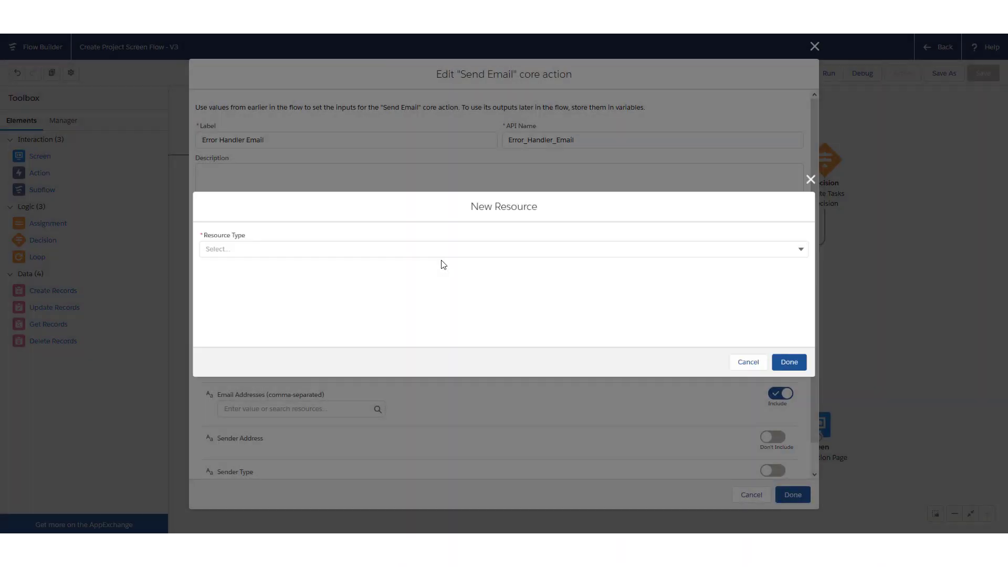
{"action": "left_click", "coordinate": [302, 250]}
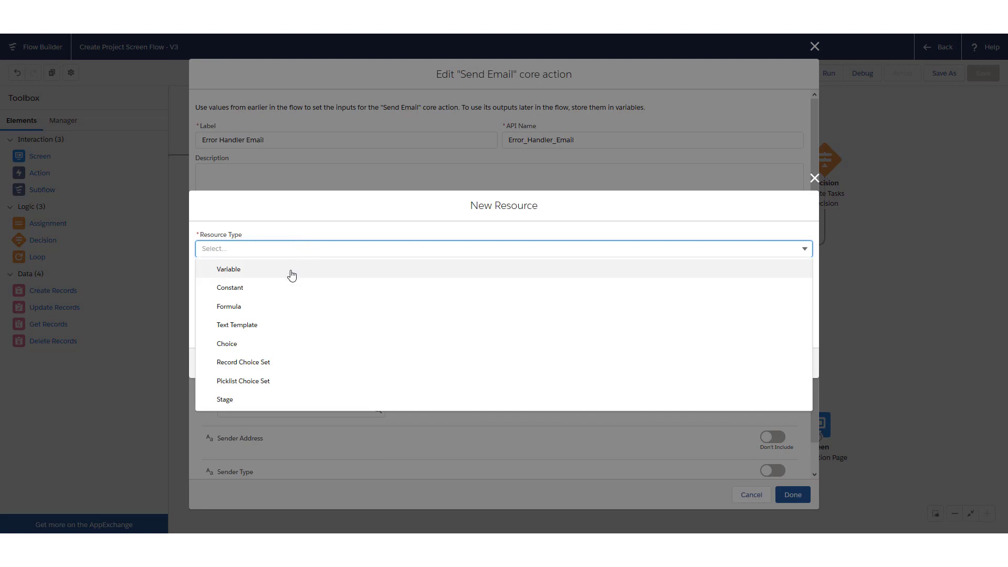
{"action": "left_click", "coordinate": [292, 269]}
{"action": "left_click", "coordinate": [421, 225]}
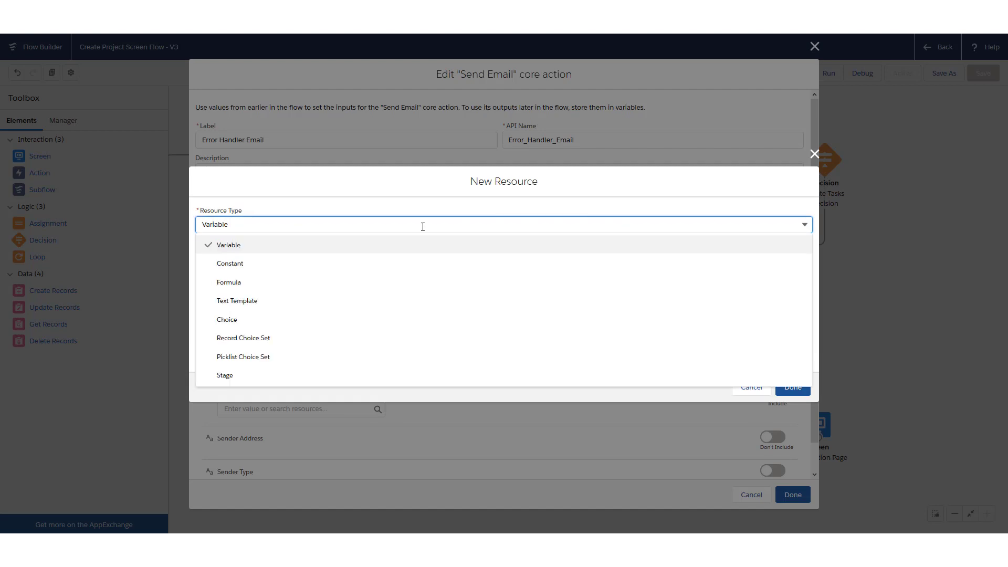
{"action": "left_click", "coordinate": [289, 282]}
{"action": "left_click", "coordinate": [291, 256]}
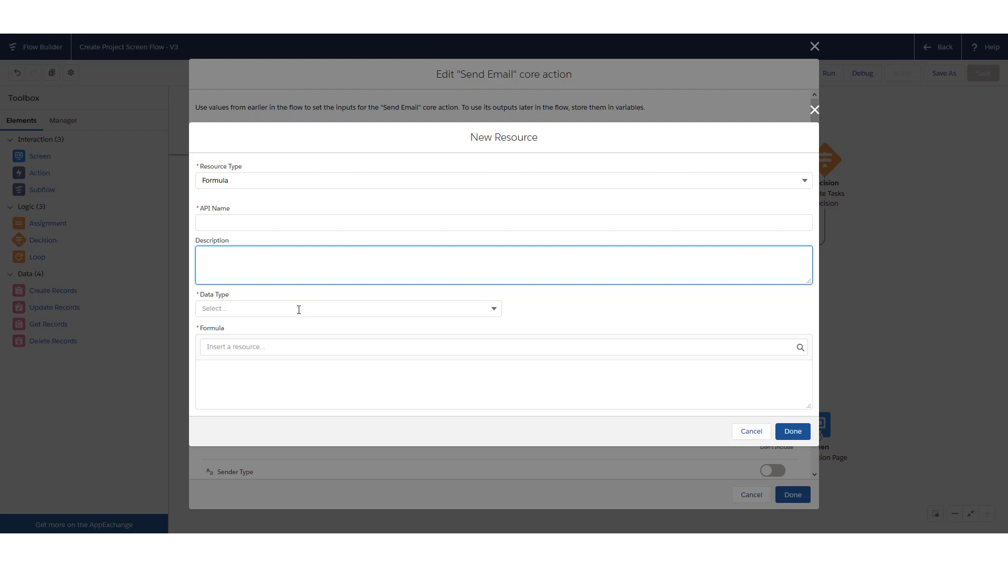
{"action": "left_click", "coordinate": [299, 310]}
{"action": "left_click", "coordinate": [299, 328]}
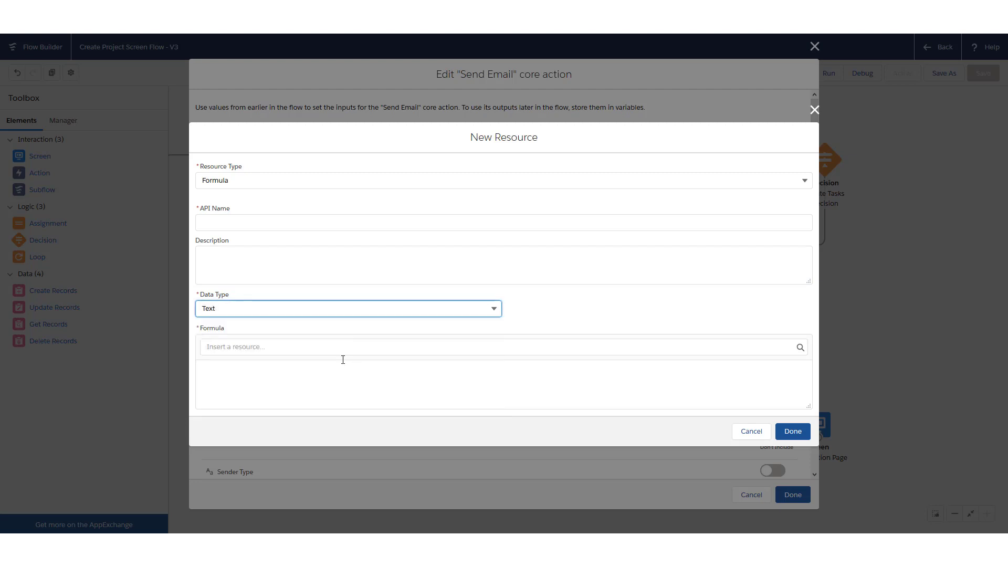
Insert Create_Tasks_for_Project_Resources and Expected_Length_Months into the formula and save it
{"action": "left_click", "coordinate": [293, 376]}
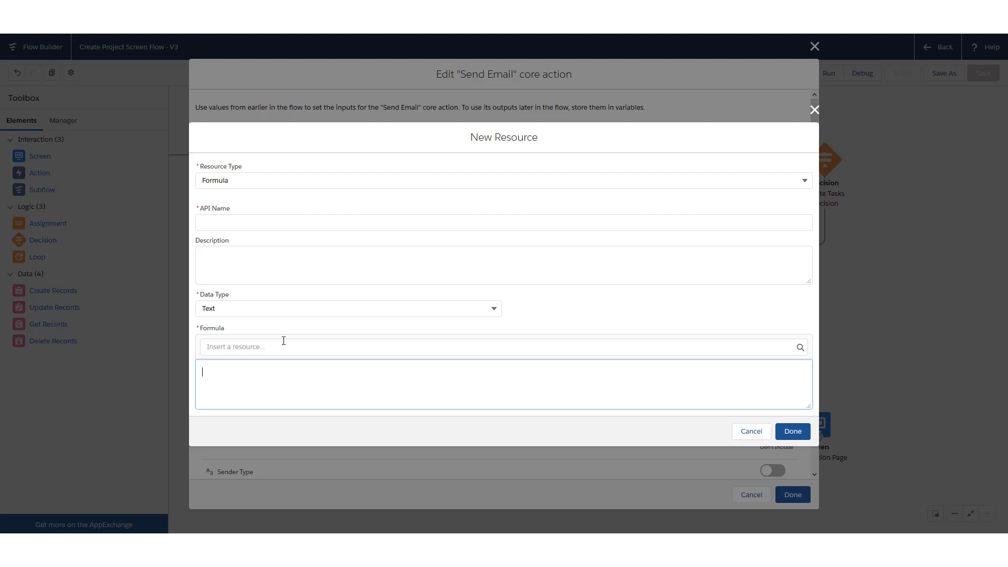
{"action": "left_click", "coordinate": [283, 341]}
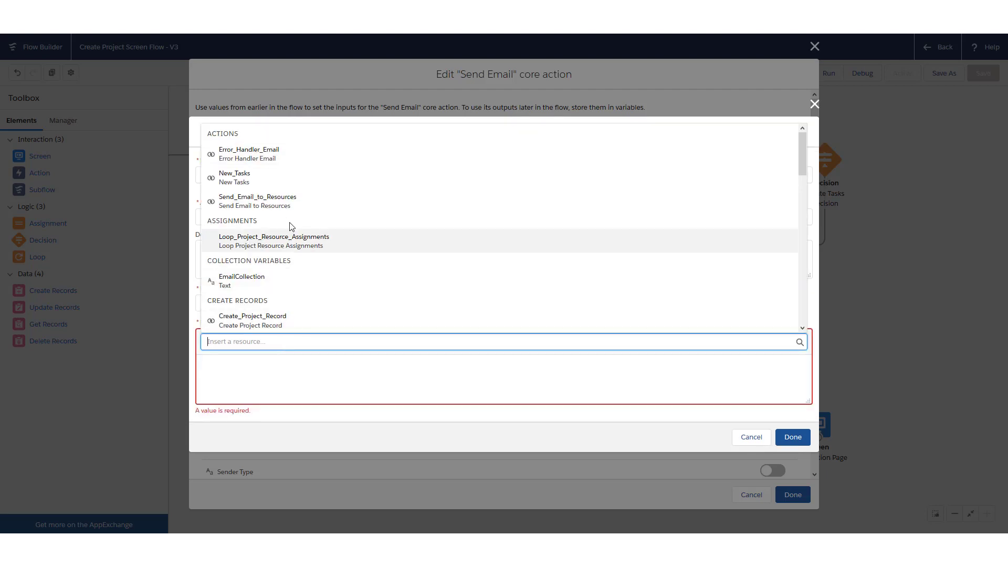
{"action": "scroll", "coordinate": [322, 210], "scroll_direction": "down", "scroll_amount": 5}
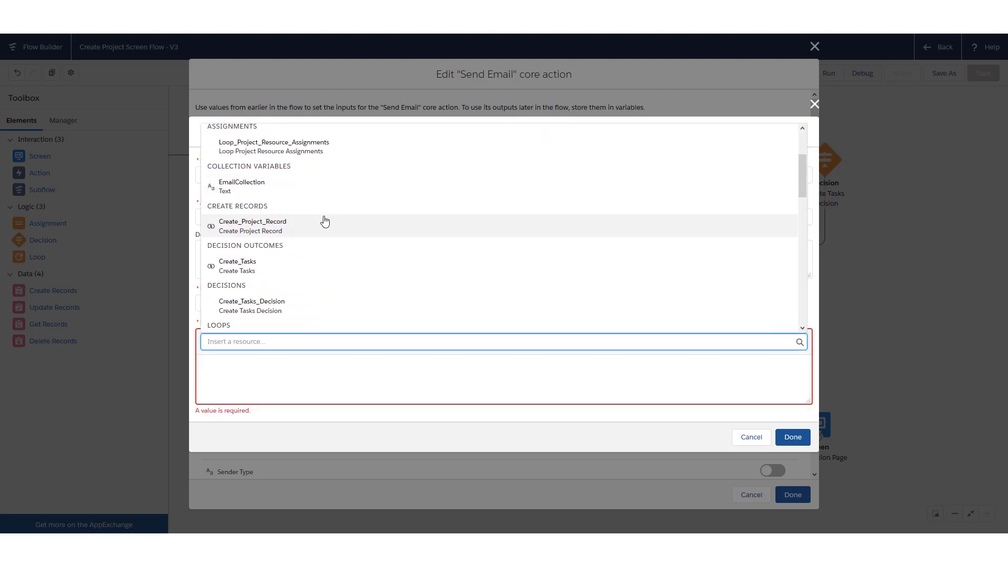
{"action": "scroll", "coordinate": [325, 224], "scroll_direction": "down", "scroll_amount": 5}
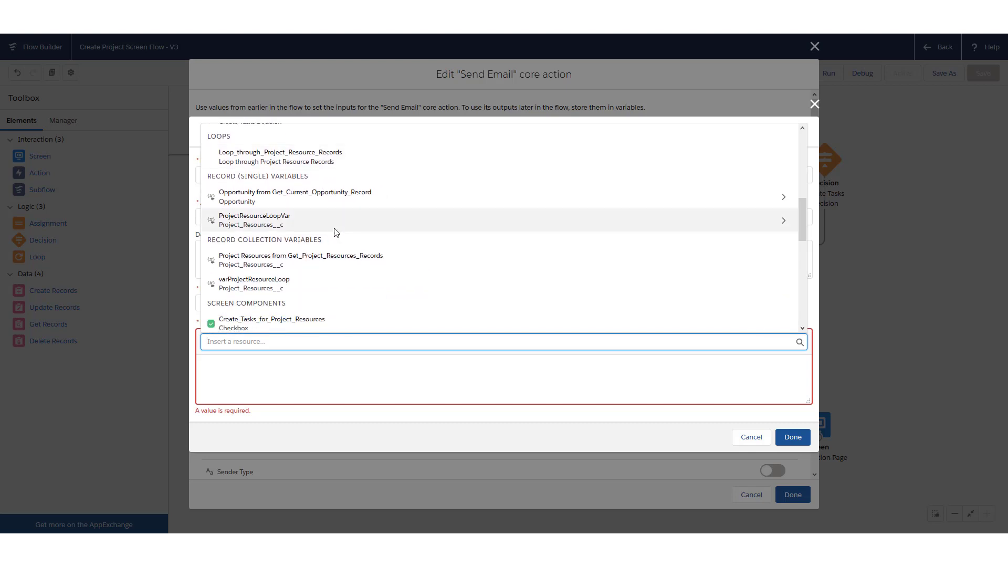
{"action": "left_click", "coordinate": [322, 232]}
{"action": "left_click", "coordinate": [348, 367]}
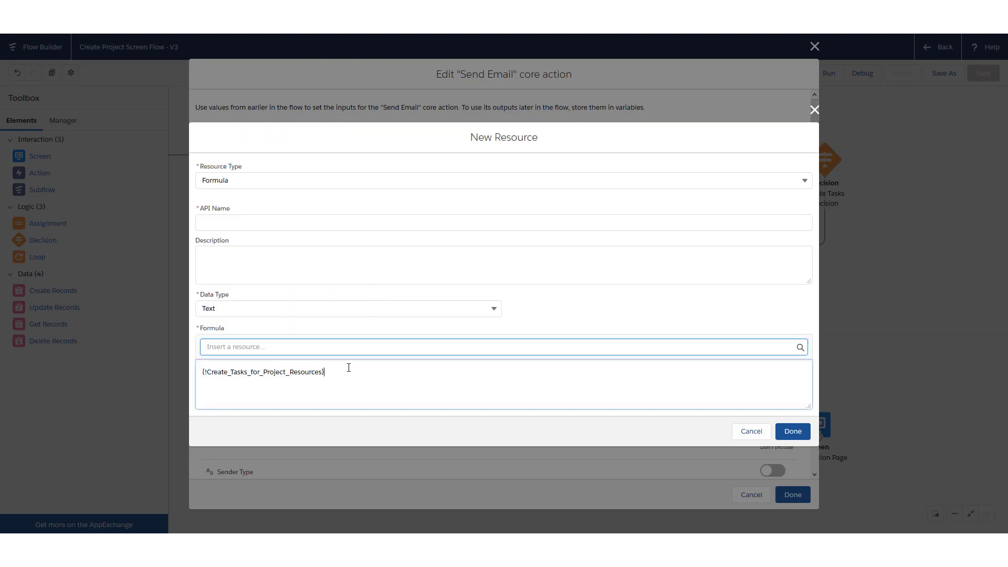
{"action": "left_click", "coordinate": [351, 347]}
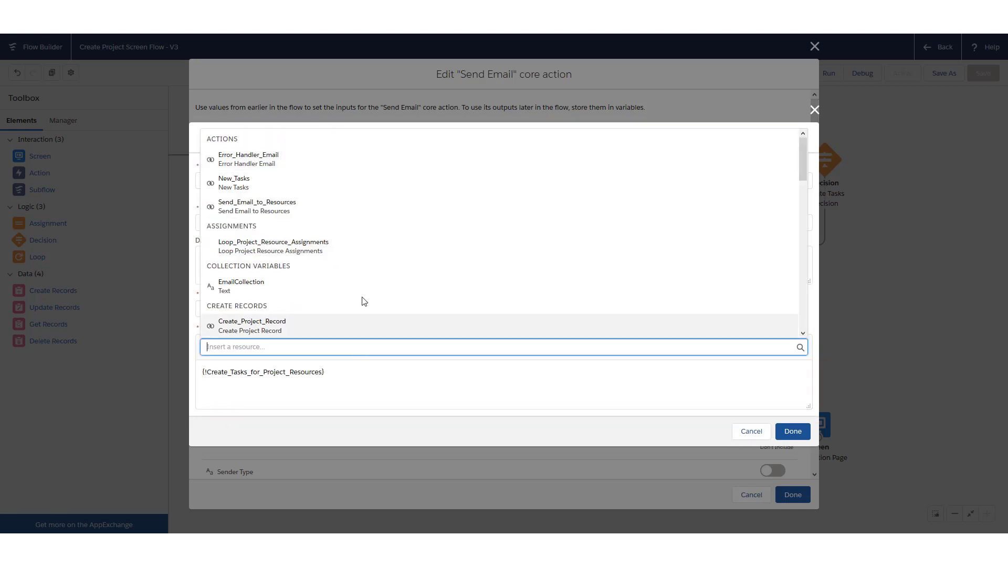
{"action": "scroll", "coordinate": [345, 279], "scroll_direction": "down", "scroll_amount": 5}
{"action": "scroll", "coordinate": [343, 276], "scroll_direction": "down", "scroll_amount": 5}
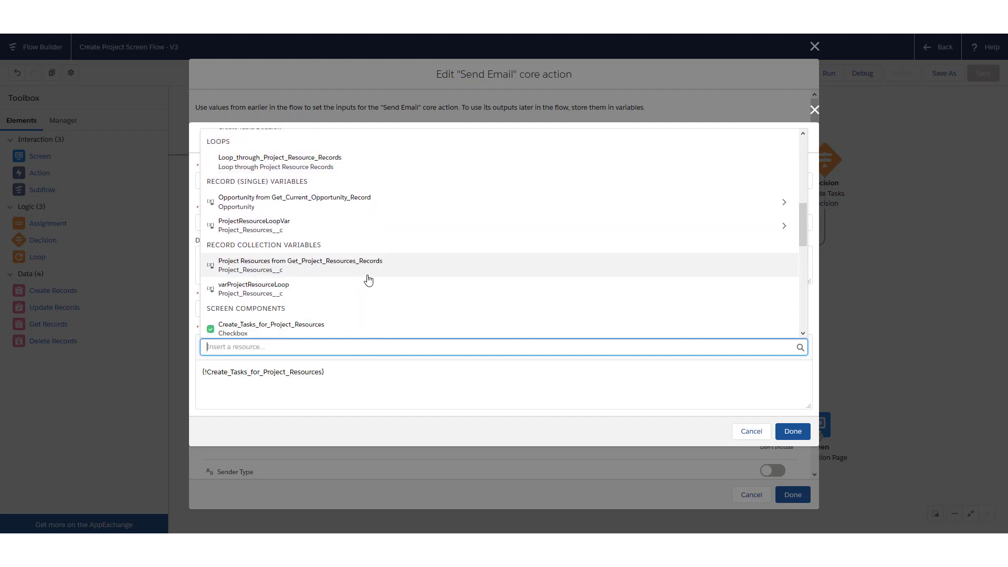
{"action": "left_click", "coordinate": [338, 299]}
{"action": "left_click", "coordinate": [336, 378]}
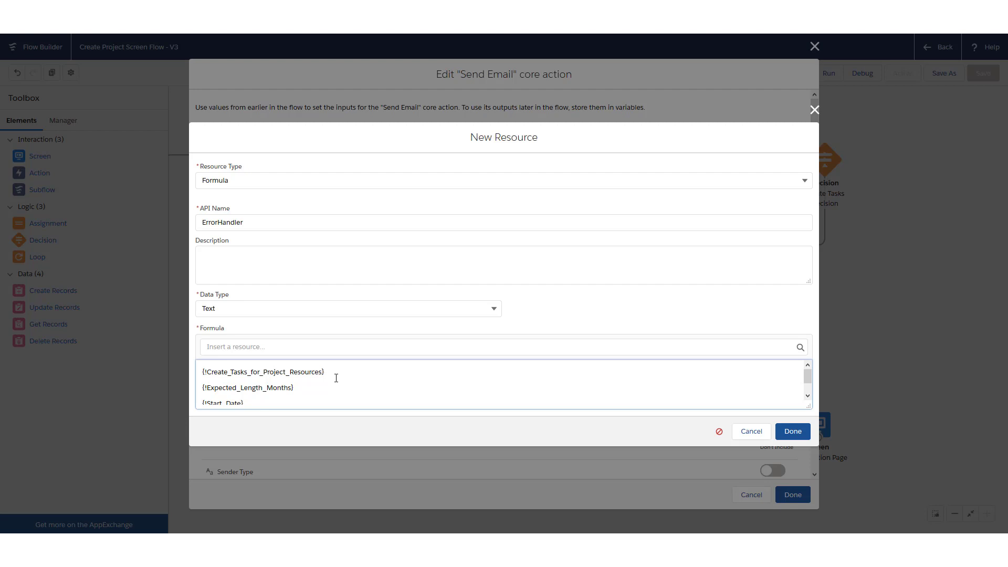
{"action": "left_click", "coordinate": [803, 432]}
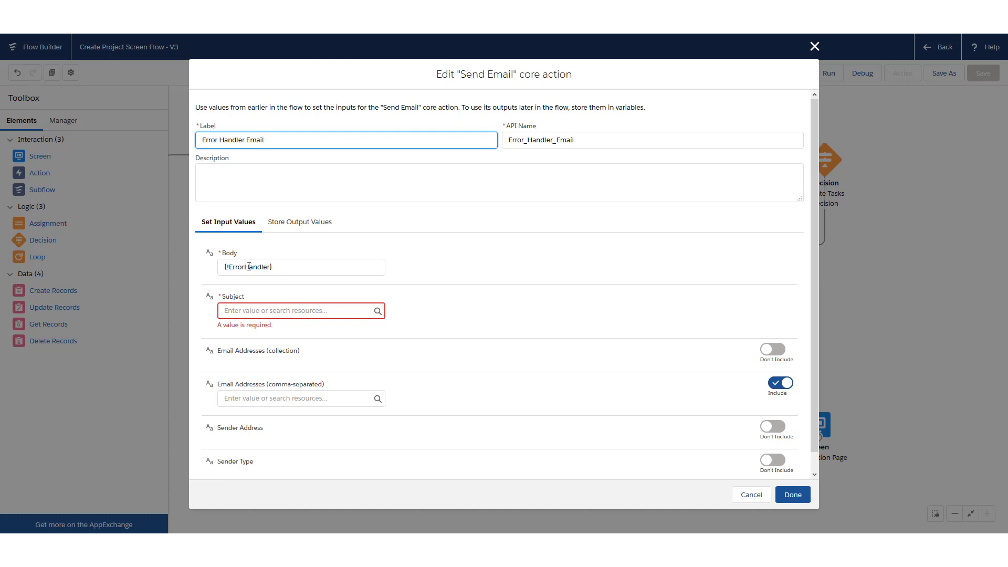
Set the email subject to 'ERROR HAPPENED', enter the recipient's e-mail address, and save
{"action": "left_click", "coordinate": [265, 310]}
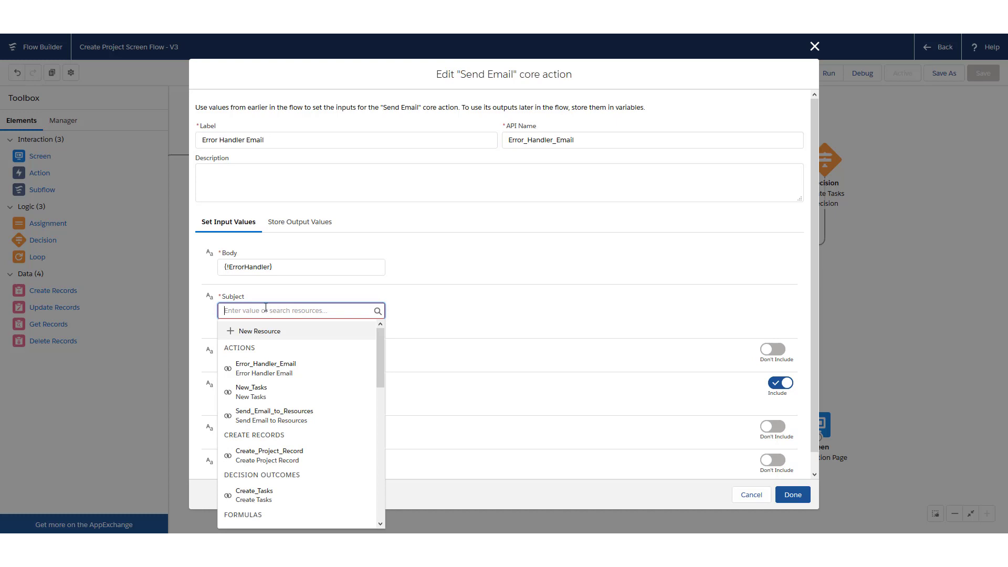
{"action": "type", "text": "ERROR HAPPENE"}
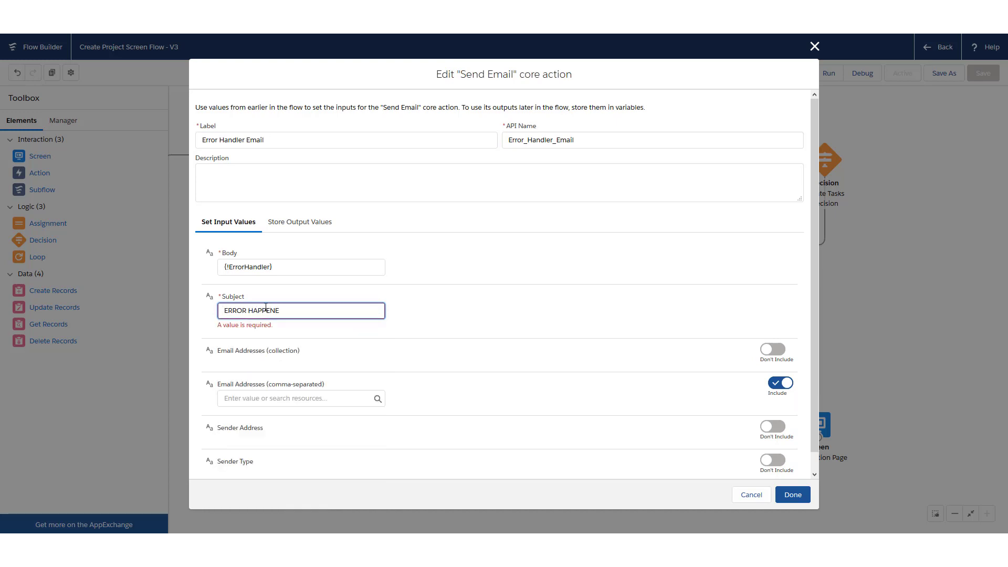
{"action": "type", "text": "D"}
{"action": "scroll", "coordinate": [617, 342], "scroll_direction": "down", "scroll_amount": 1}
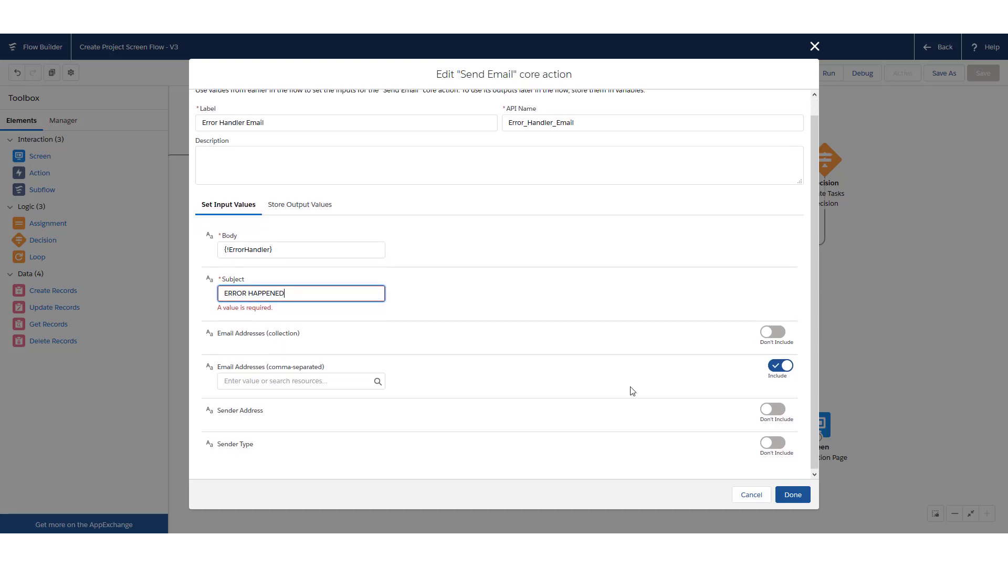
{"action": "left_click", "coordinate": [285, 380]}
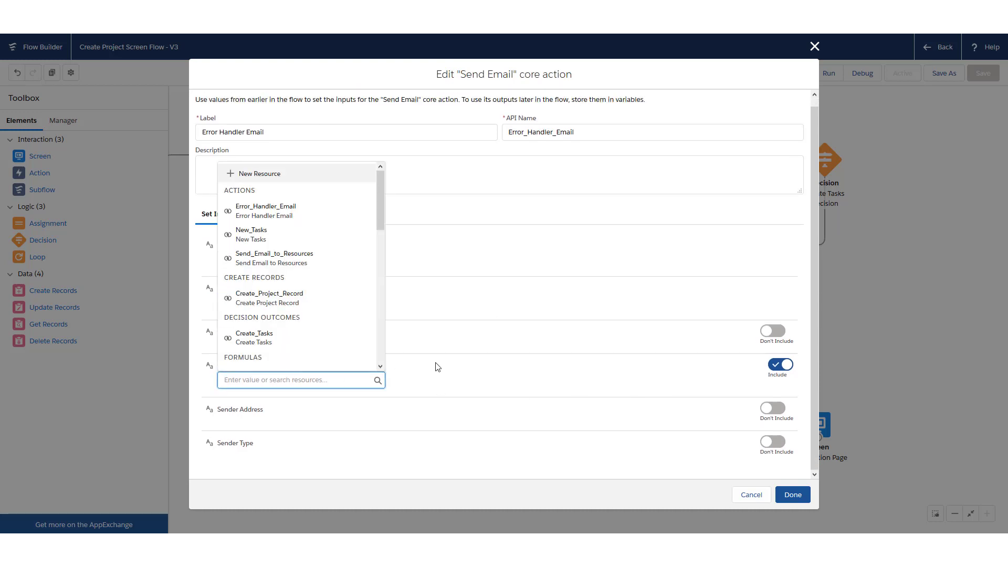
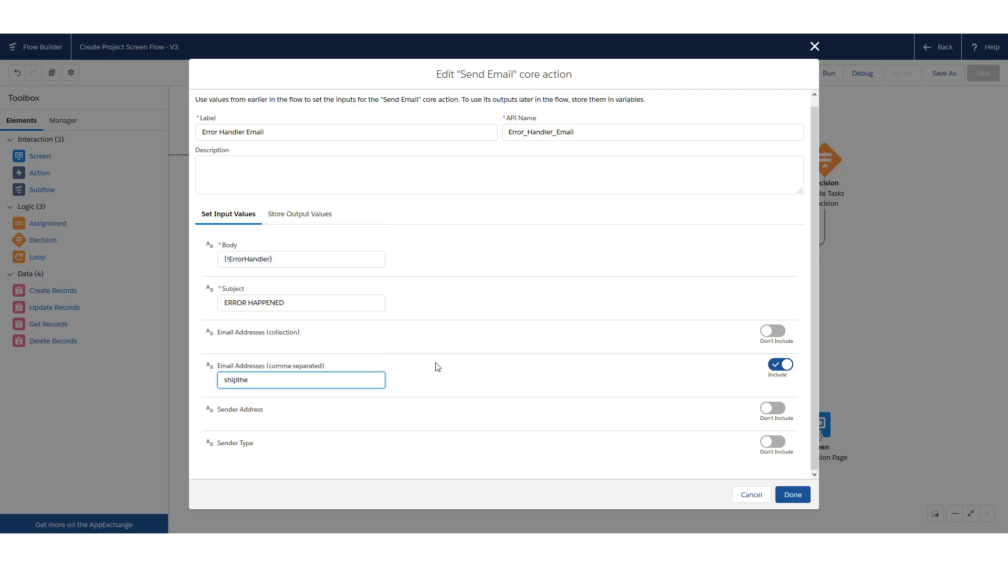
{"action": "left_click", "coordinate": [793, 494]}
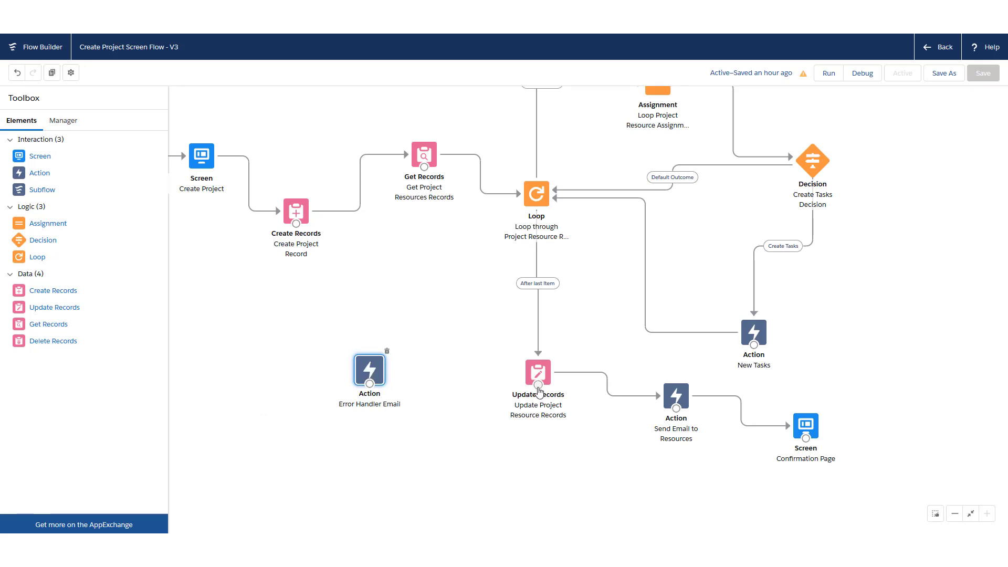
Connect Update Project Resource Records' fault path to Error Handler Email and recentre the flow
{"action": "left_click_drag", "start_coordinate": [539, 386], "coordinate": [370, 370]}
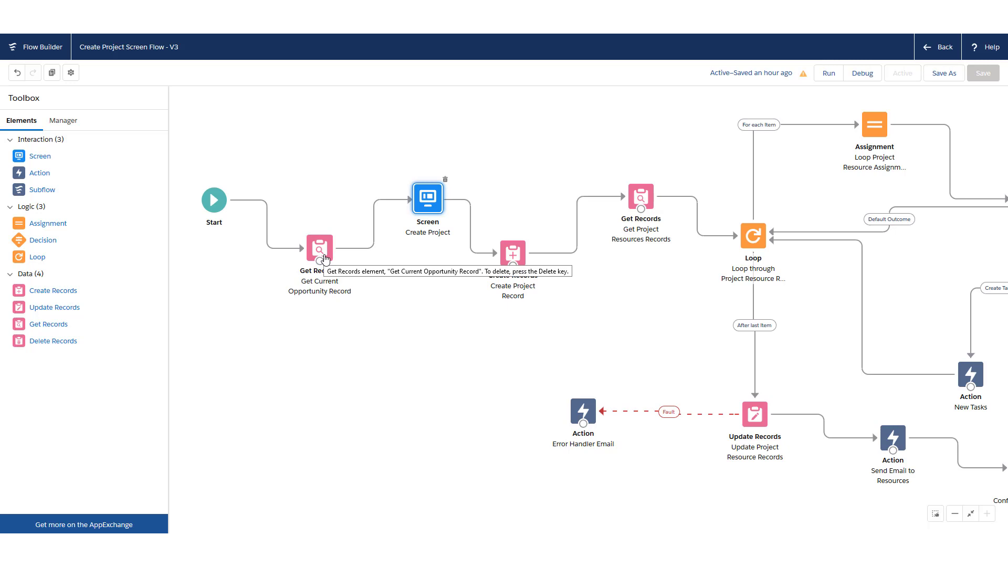
{"action": "left_click_drag", "start_coordinate": [426, 204], "coordinate": [417, 202]}
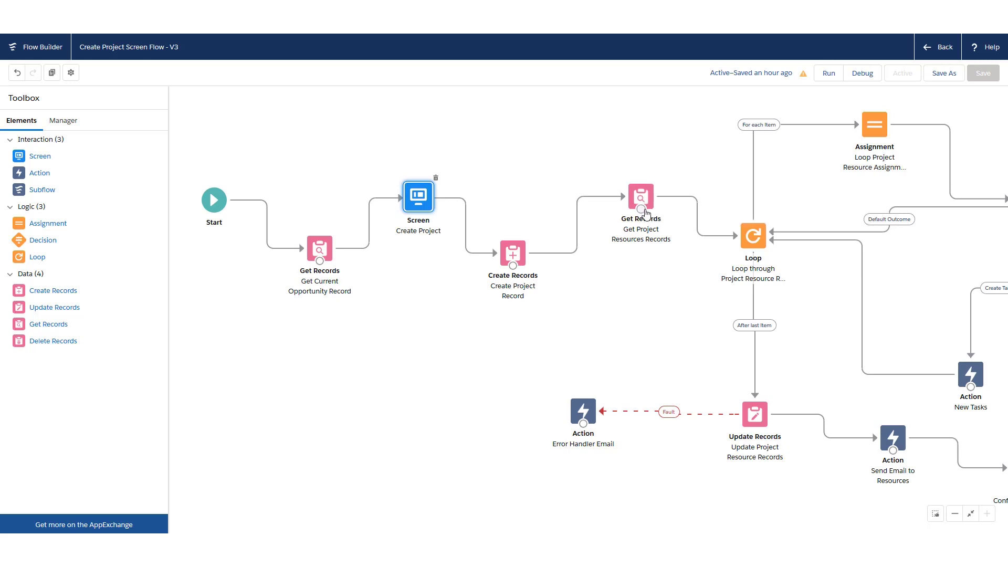
{"action": "left_click_drag", "start_coordinate": [691, 247], "coordinate": [528, 248]}
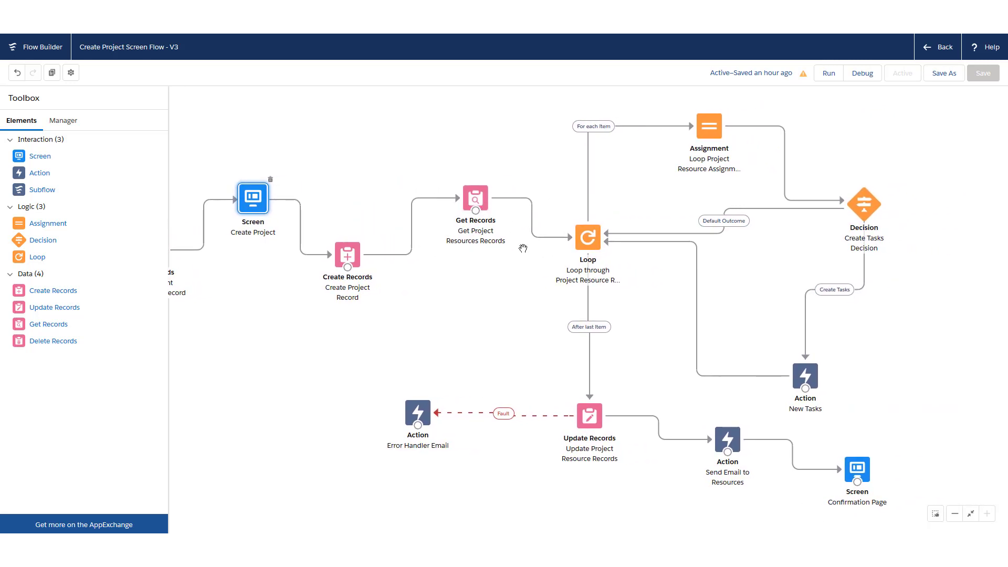
{"action": "left_click_drag", "start_coordinate": [544, 242], "coordinate": [512, 240]}
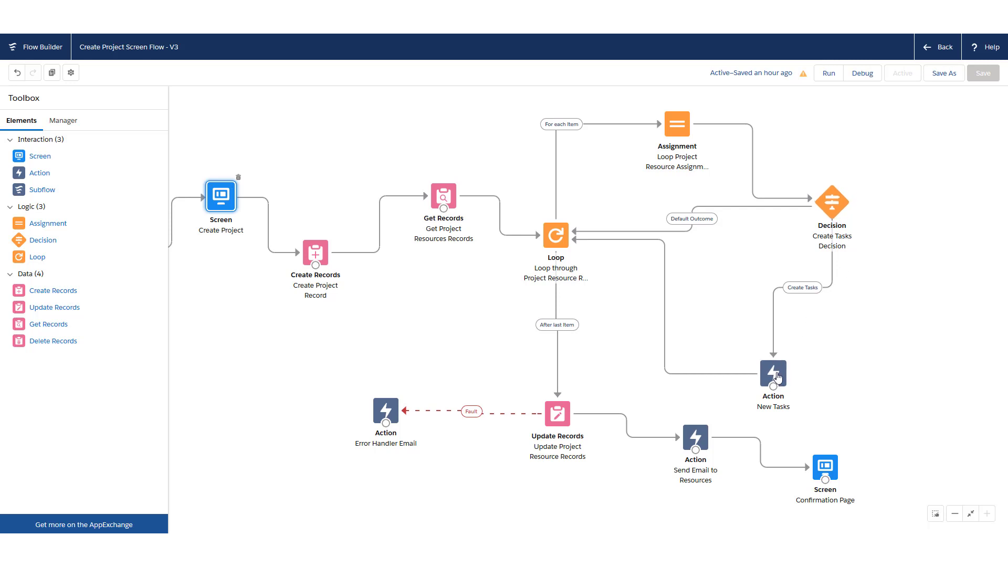
{"action": "left_click_drag", "start_coordinate": [736, 337], "coordinate": [746, 298]}
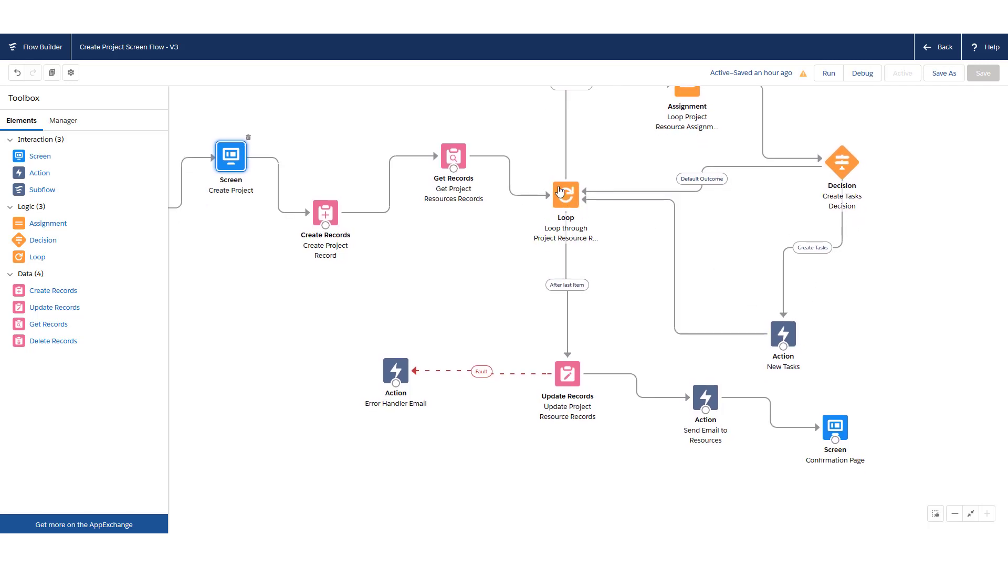
{"action": "left_click_drag", "start_coordinate": [619, 270], "coordinate": [607, 259]}
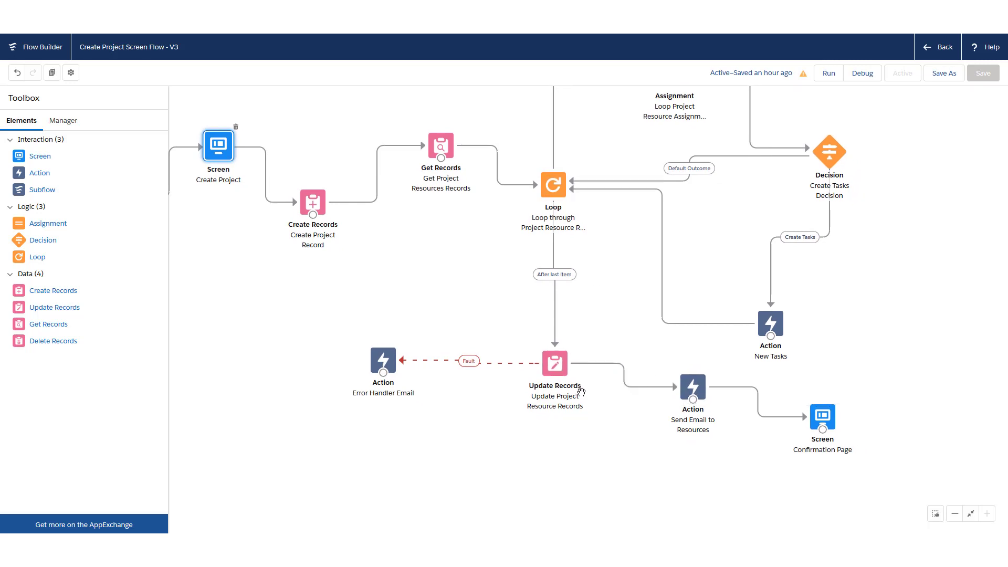
{"action": "left_click_drag", "start_coordinate": [661, 399], "coordinate": [626, 398]}
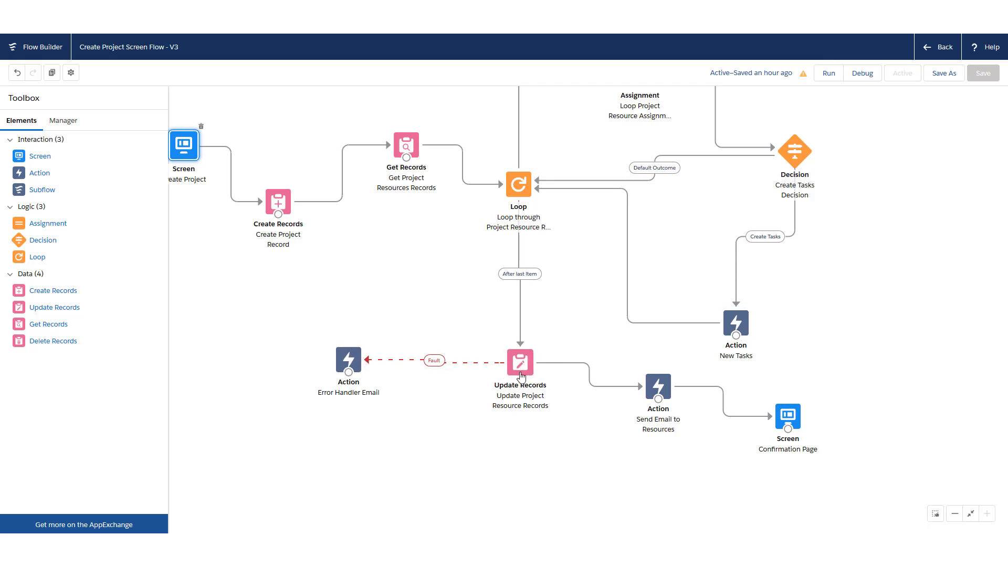
{"action": "left_click_drag", "start_coordinate": [314, 298], "coordinate": [341, 346]}
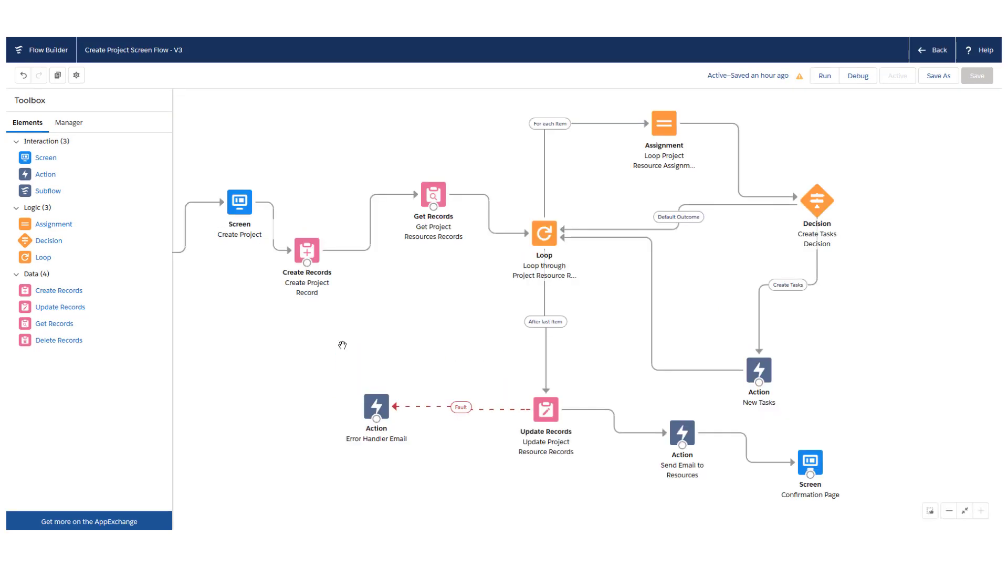